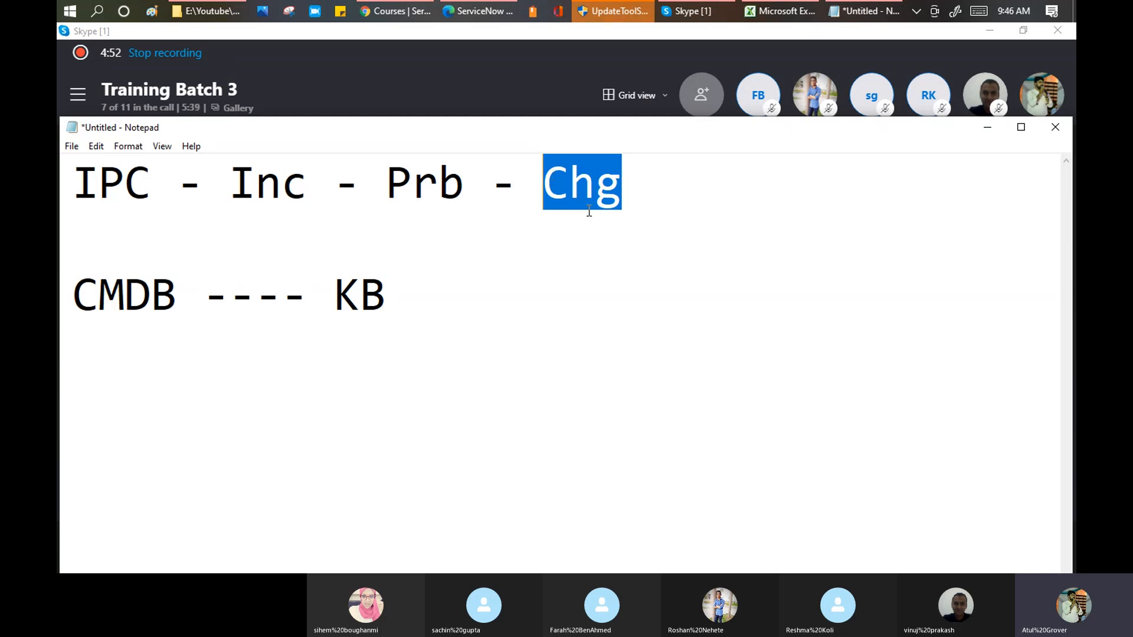
# Step: Highlight the word "KB" in the process notes
pyautogui.click(646, 190)
pyautogui.click(387, 295)
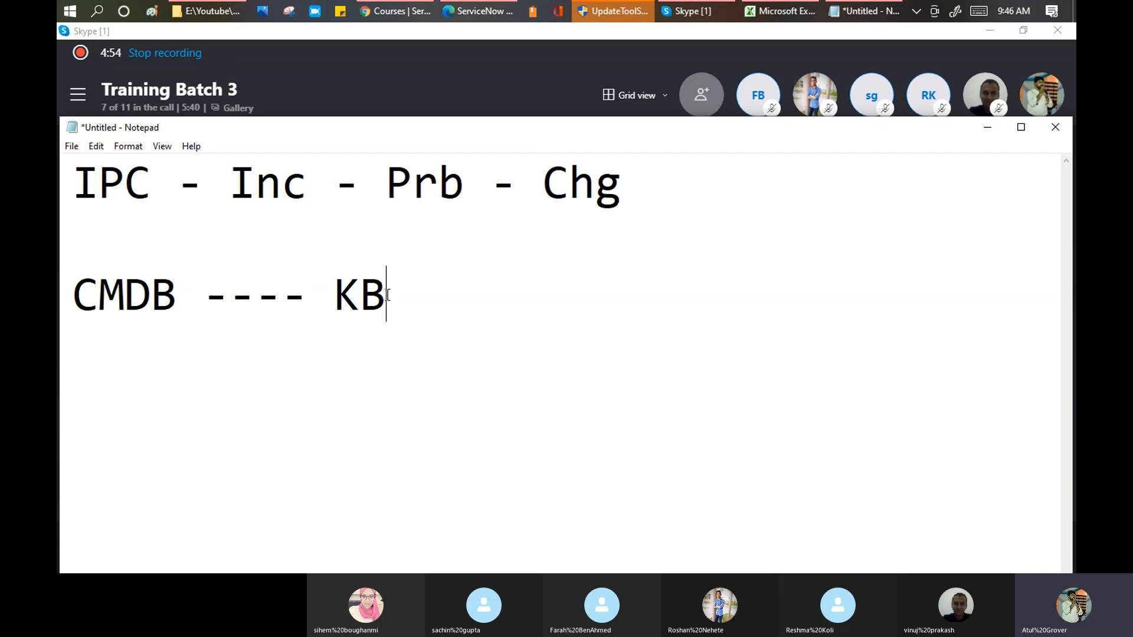
pyautogui.moveTo(388, 295); pyautogui.dragTo(343, 293)
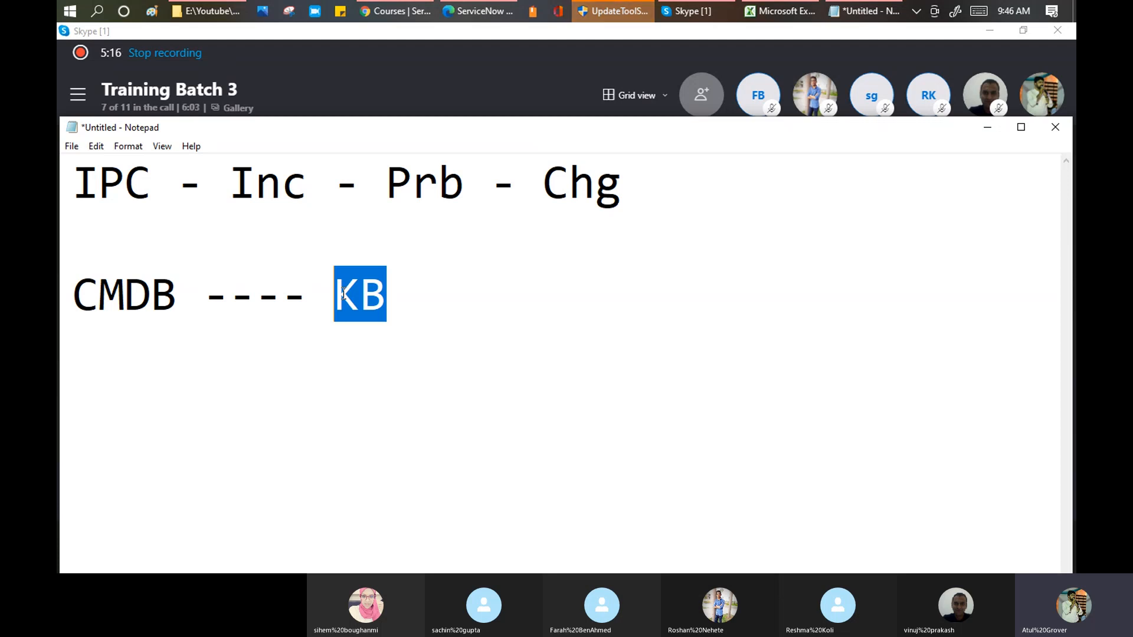
# Step: Switch to Chrome, find the Microsoft Support site in a new tab and search it for "email configuration"
pyautogui.click(380, 13)
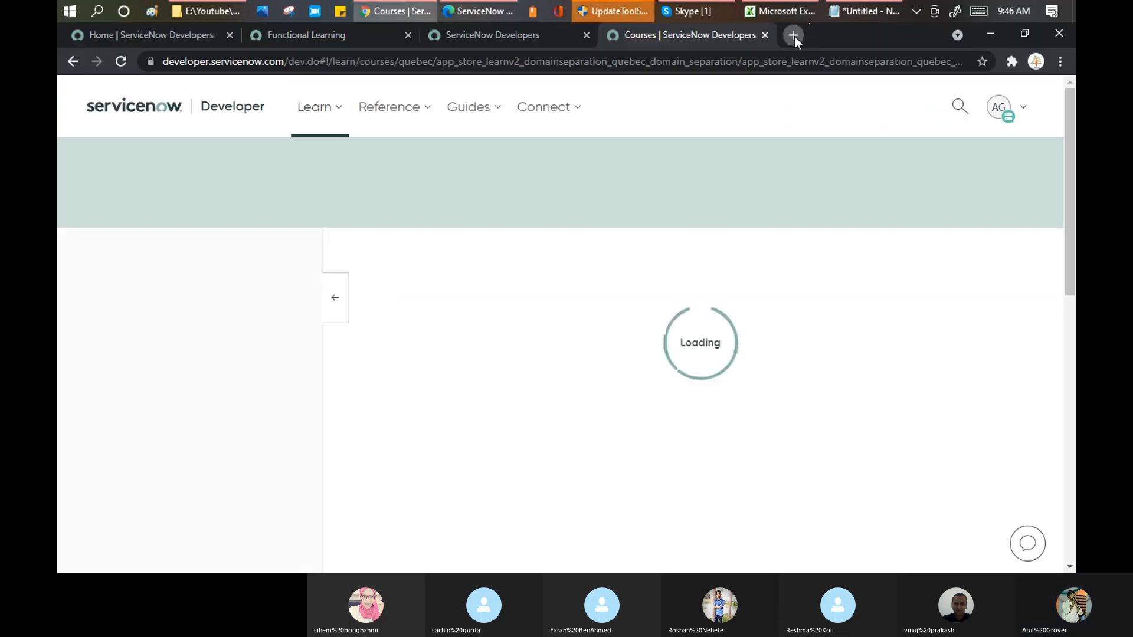
pyautogui.click(794, 37)
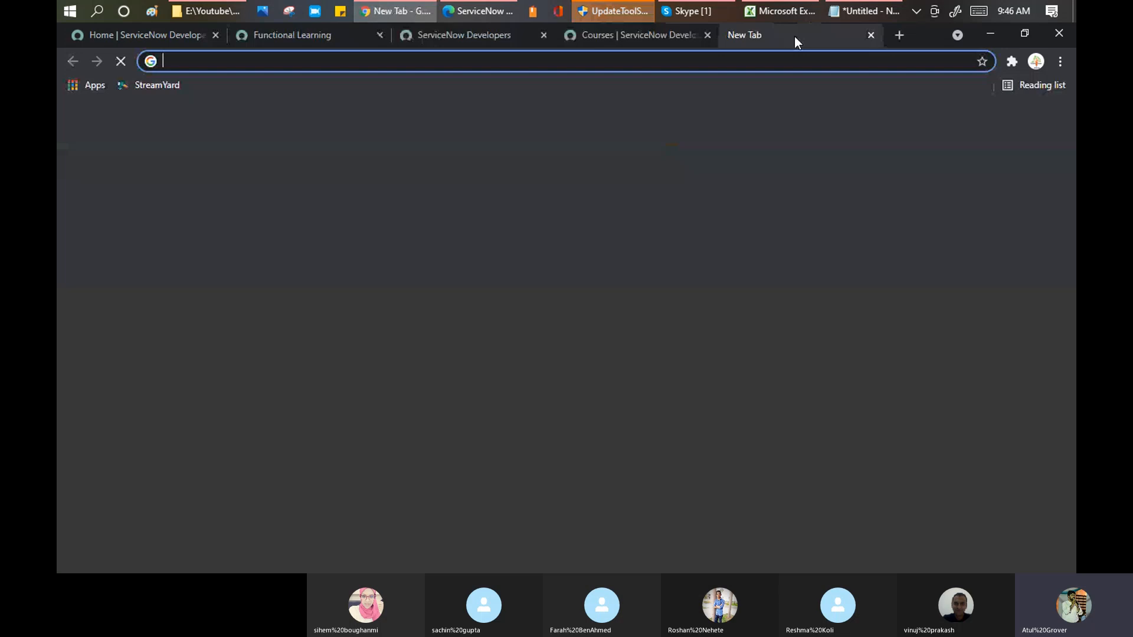
pyautogui.write('miceofst support')
pyautogui.press('Return')
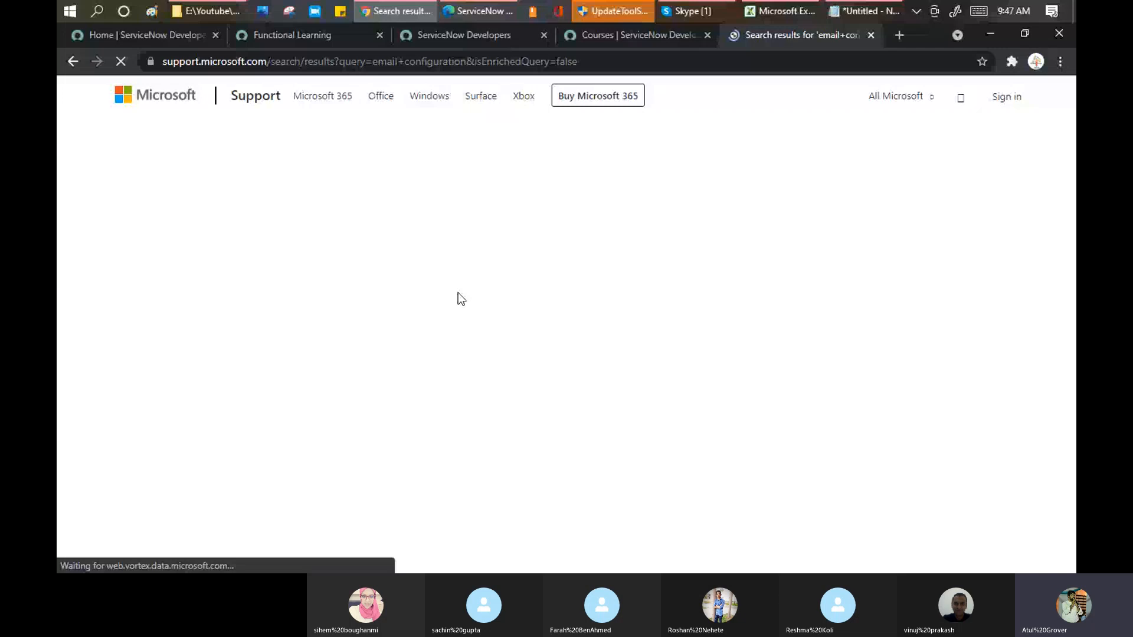
pyautogui.click(73, 62)
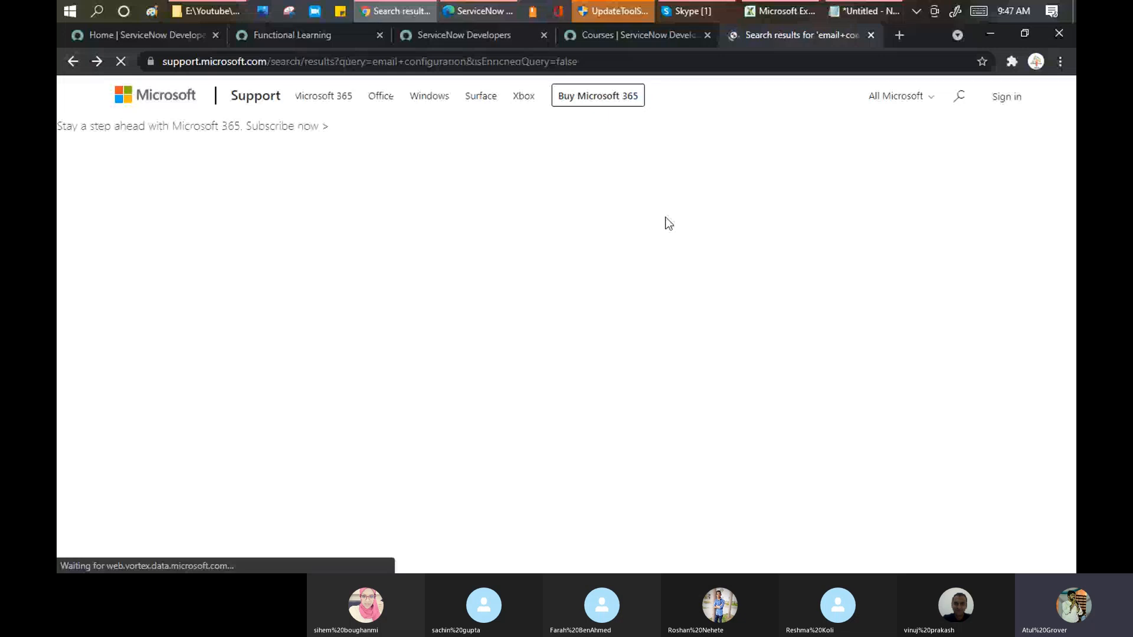
# Step: Open the "What is Spam?" article from the ServiceNow Service Portal's search results for "email" in a separate tab
pyautogui.hotkey('ctrl', 'shift', 't')
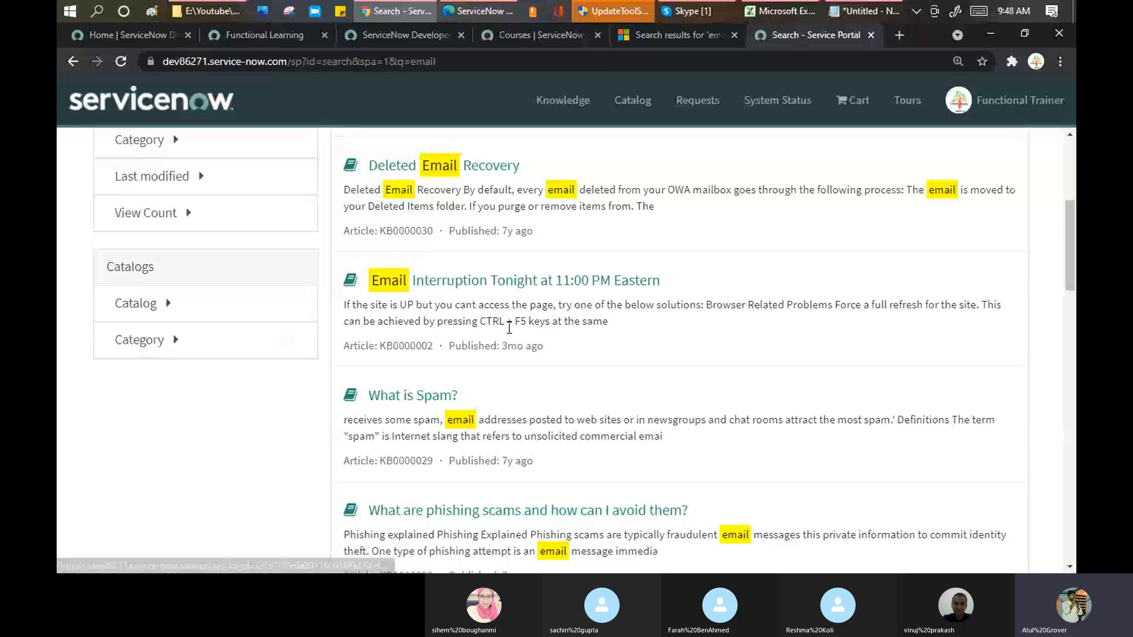
pyautogui.scroll(-3, 509, 328)
pyautogui.click(413, 175)
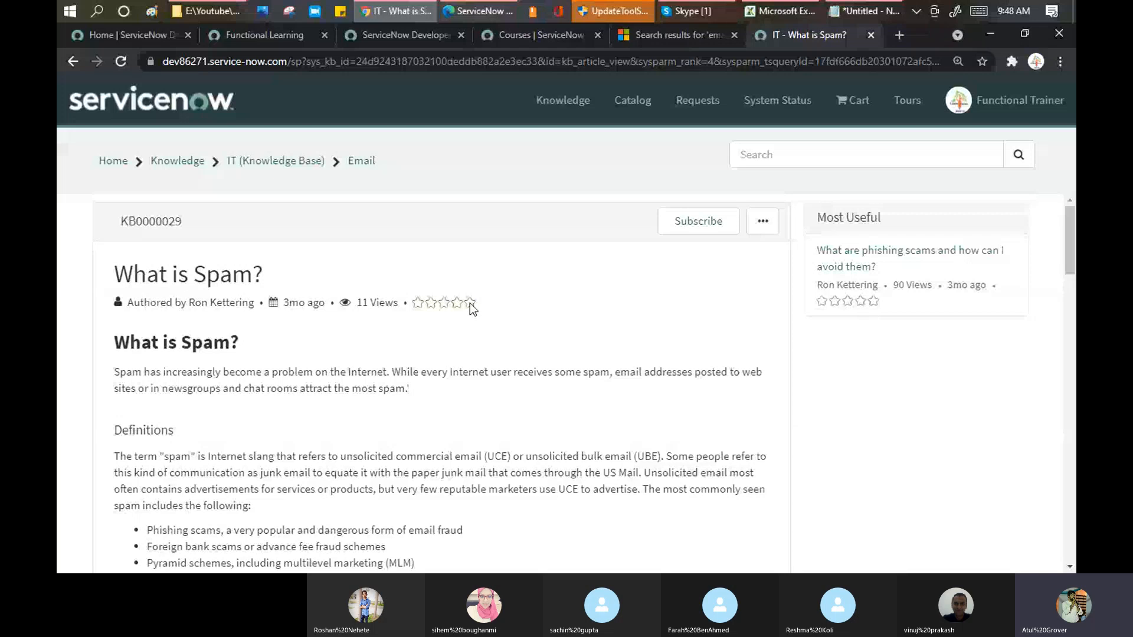
# Step: Enter the comment "Nice article" in the comment box below the "What is Spam?" article
pyautogui.scroll(-1, 530, 283)
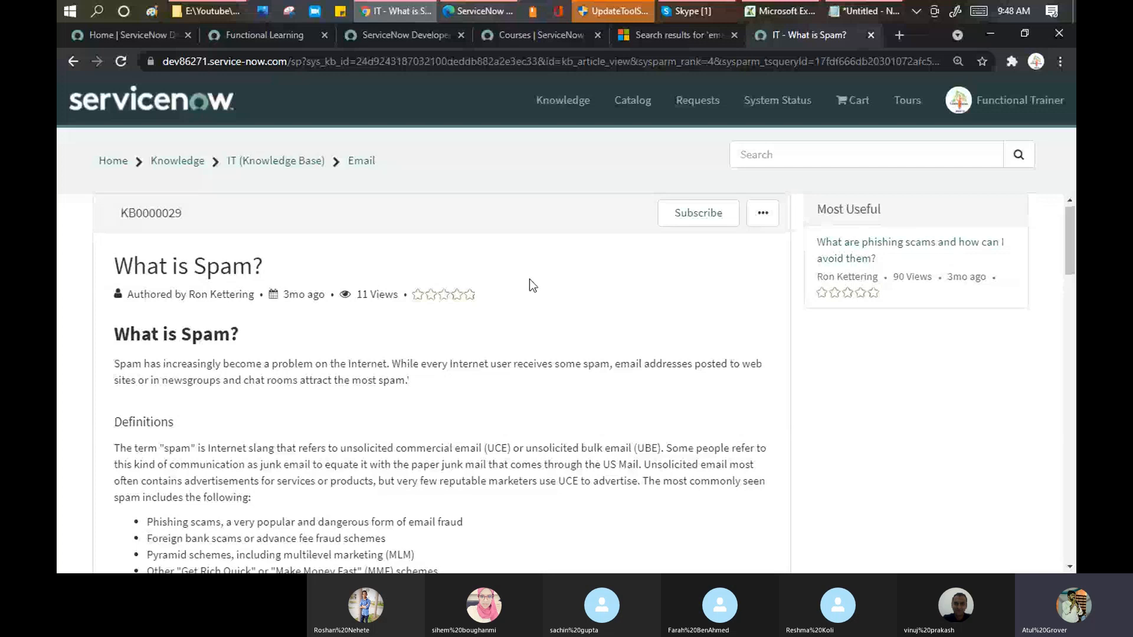
pyautogui.scroll(-20, 530, 278)
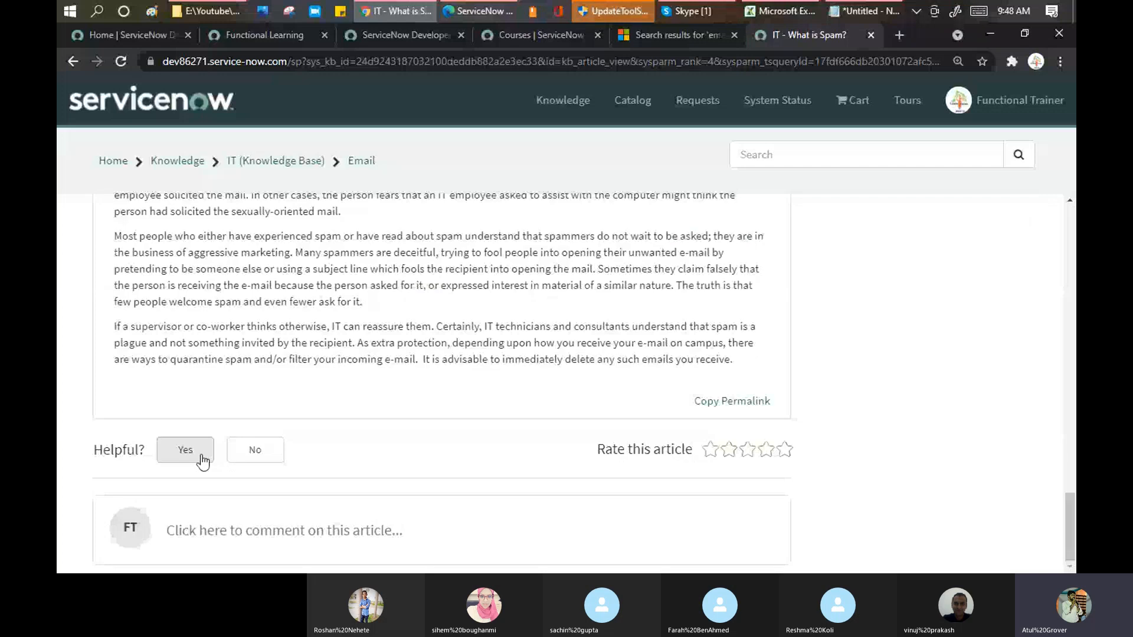
pyautogui.click(258, 533)
pyautogui.write('Noce')
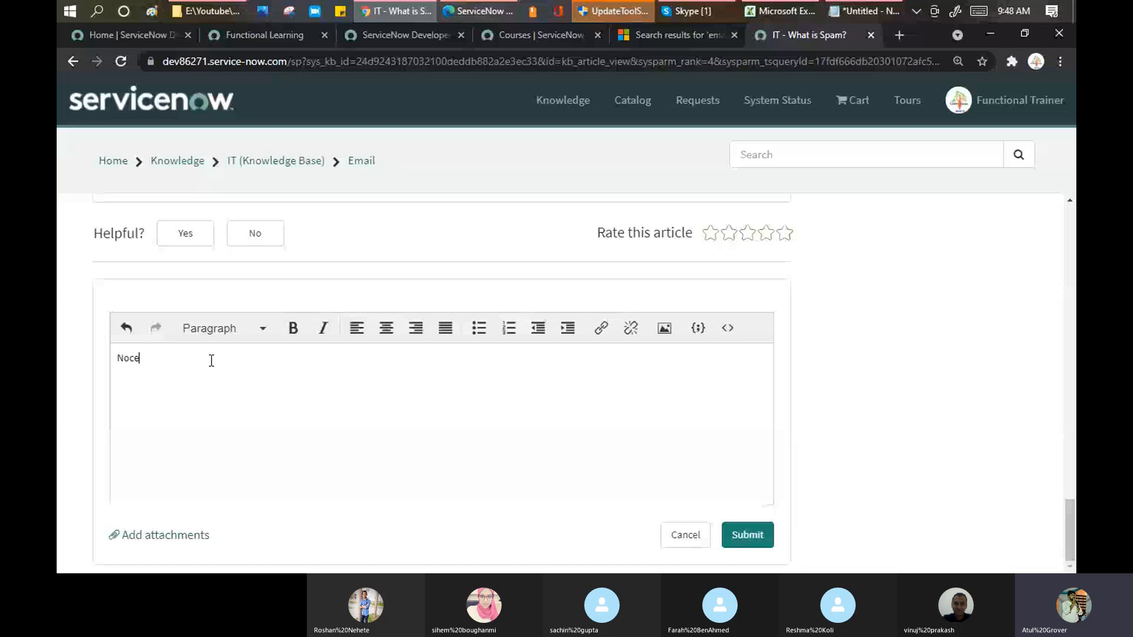
pyautogui.press('BackSpace')
pyautogui.press('BackSpace')
pyautogui.press('BackSpace')
pyautogui.write('ice article')
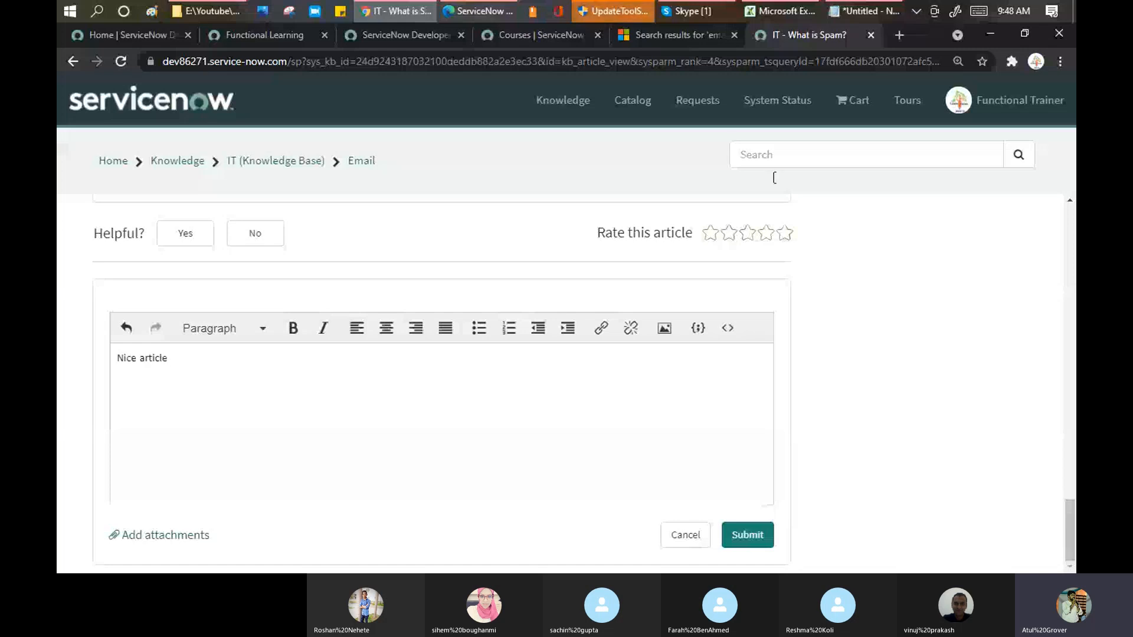
# Step: Rate the article five stars, mark it as helpful and submit the comment
pyautogui.click(784, 233)
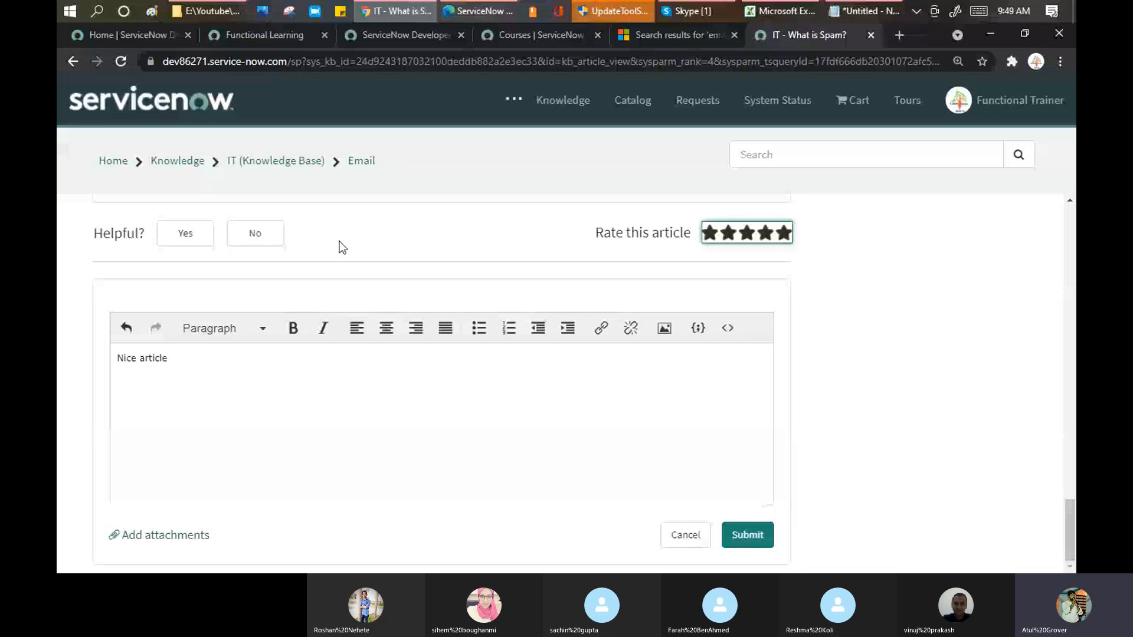
pyautogui.click(185, 234)
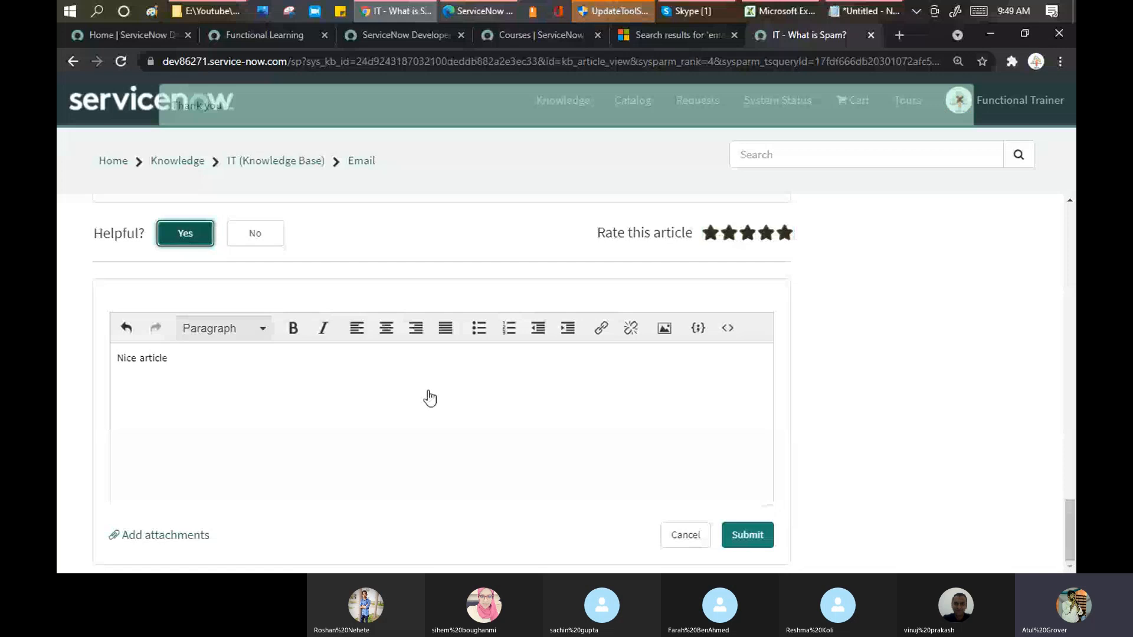
pyautogui.click(756, 543)
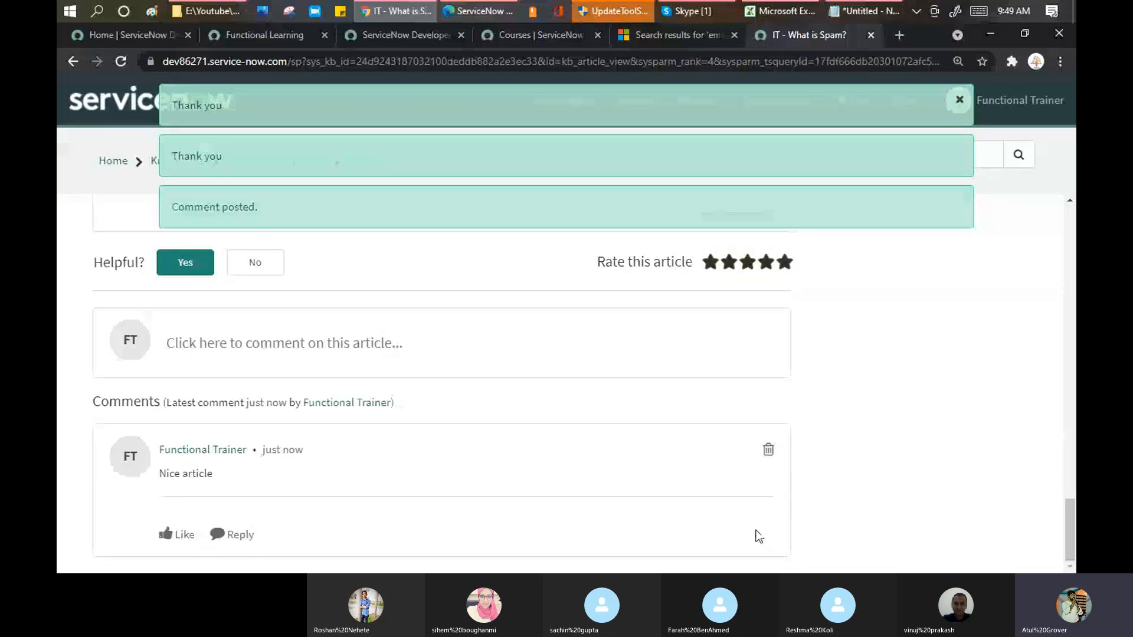
# Step: Switch to Notepad and highlight "Inc - Prb - Chg" and "KB" in the process notes
pyautogui.click(857, 14)
pyautogui.moveTo(231, 186); pyautogui.dragTo(501, 265)
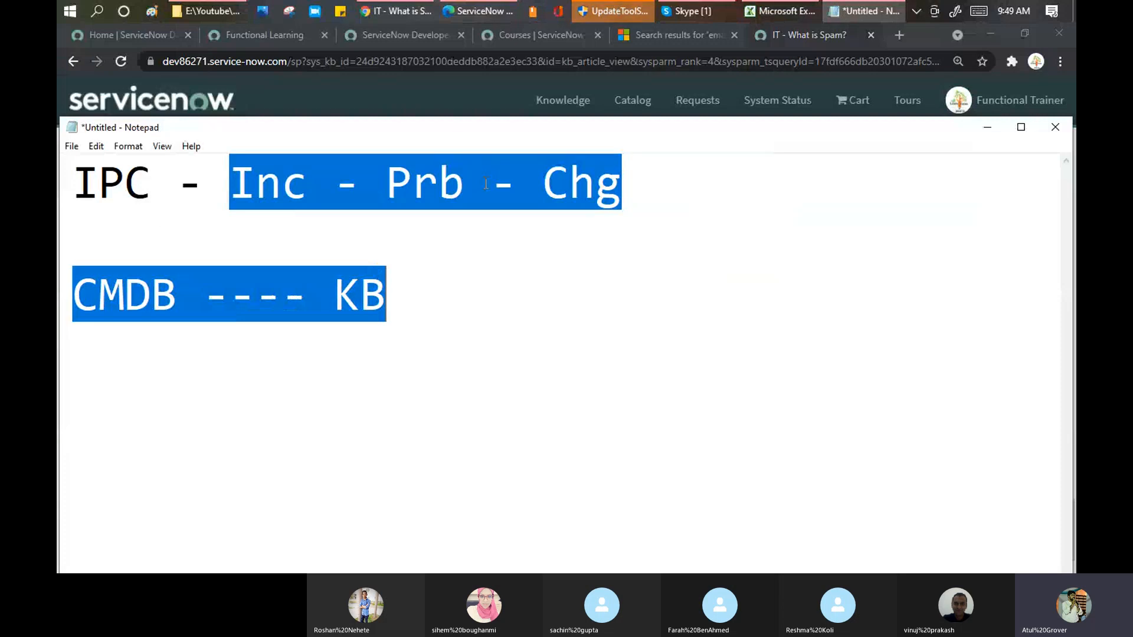
pyautogui.click(575, 228)
pyautogui.click(437, 295)
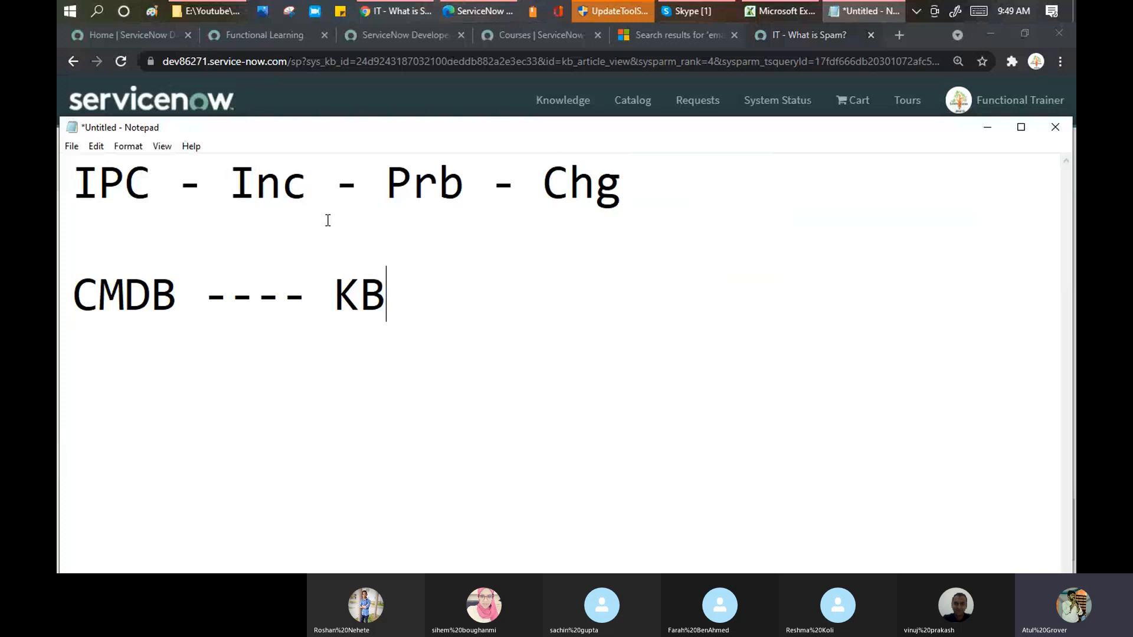
pyautogui.moveTo(240, 180); pyautogui.dragTo(622, 188)
pyautogui.moveTo(387, 295); pyautogui.dragTo(348, 301)
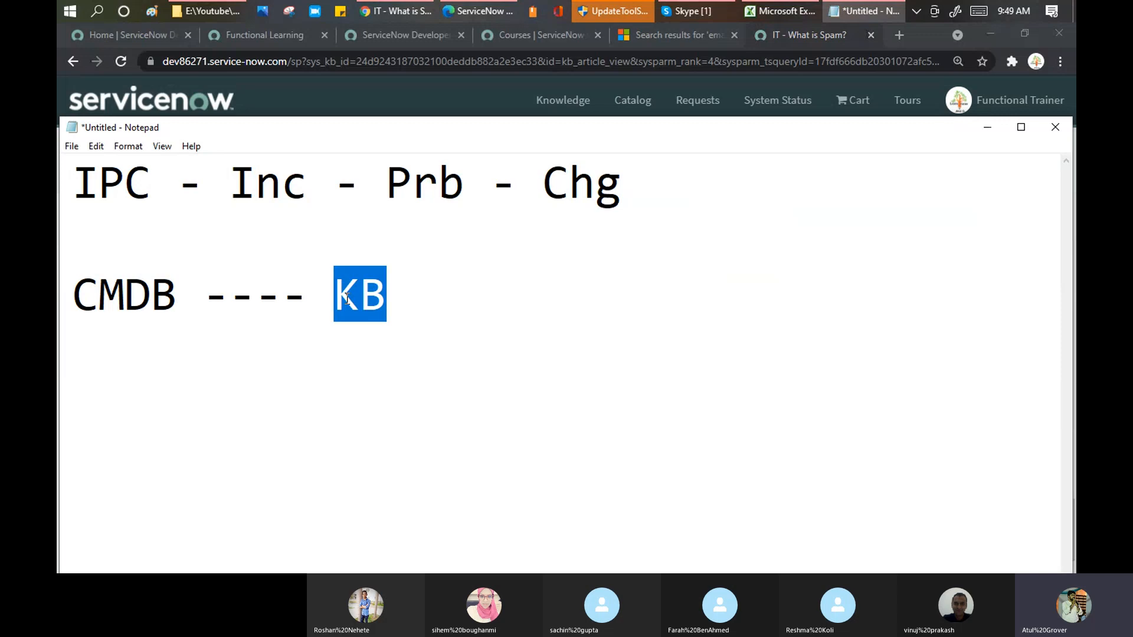
pyautogui.click(695, 12)
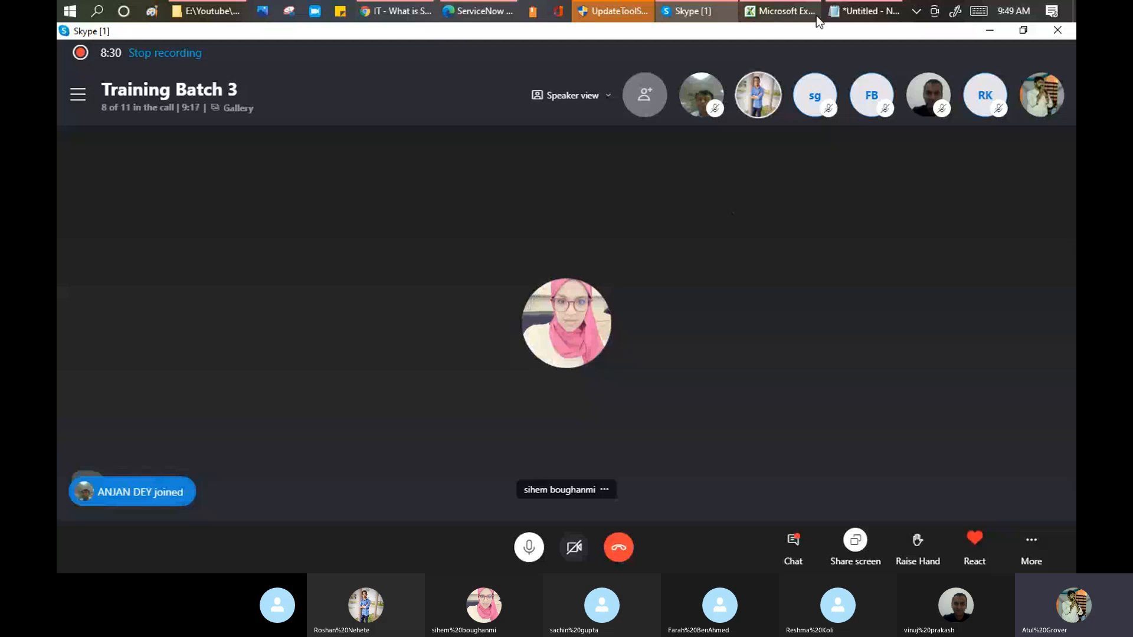
pyautogui.click(848, 12)
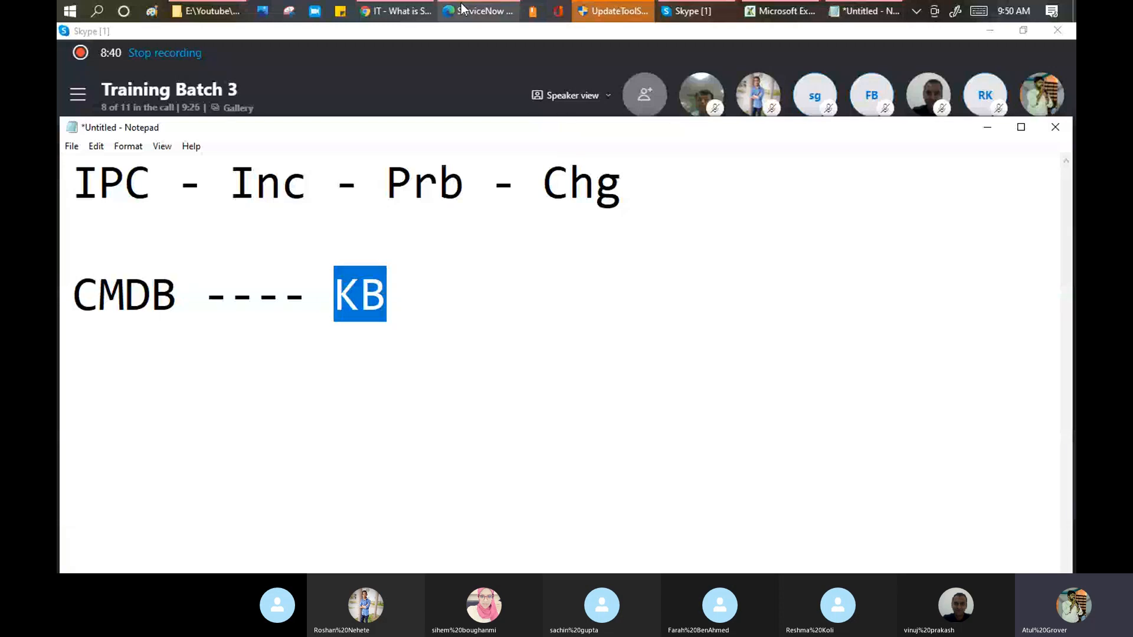
# Step: Switch to the ServiceNow instance in Chrome and filter the application navigator by "knowledge" to find the Articles section
pyautogui.click(412, 15)
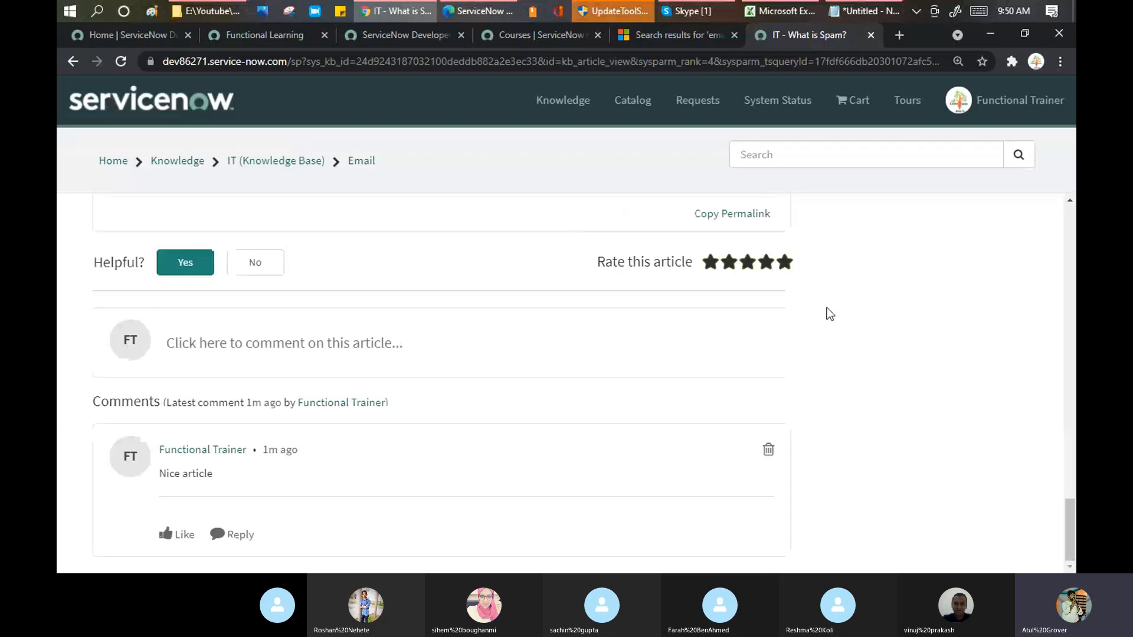
pyautogui.click(275, 35)
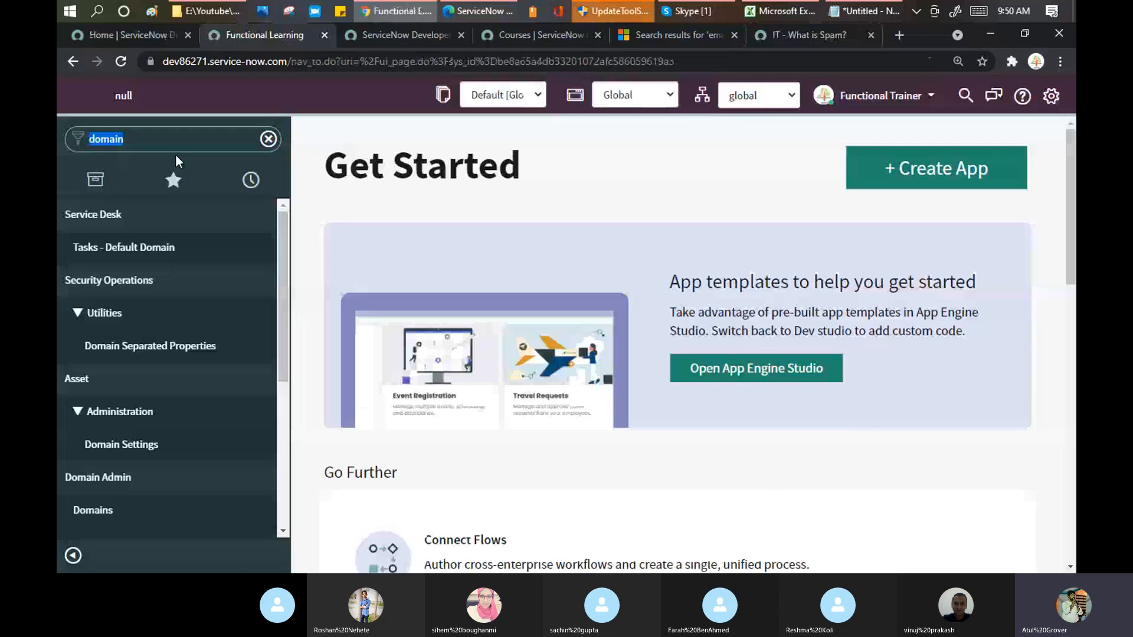
pyautogui.write('knowledge')
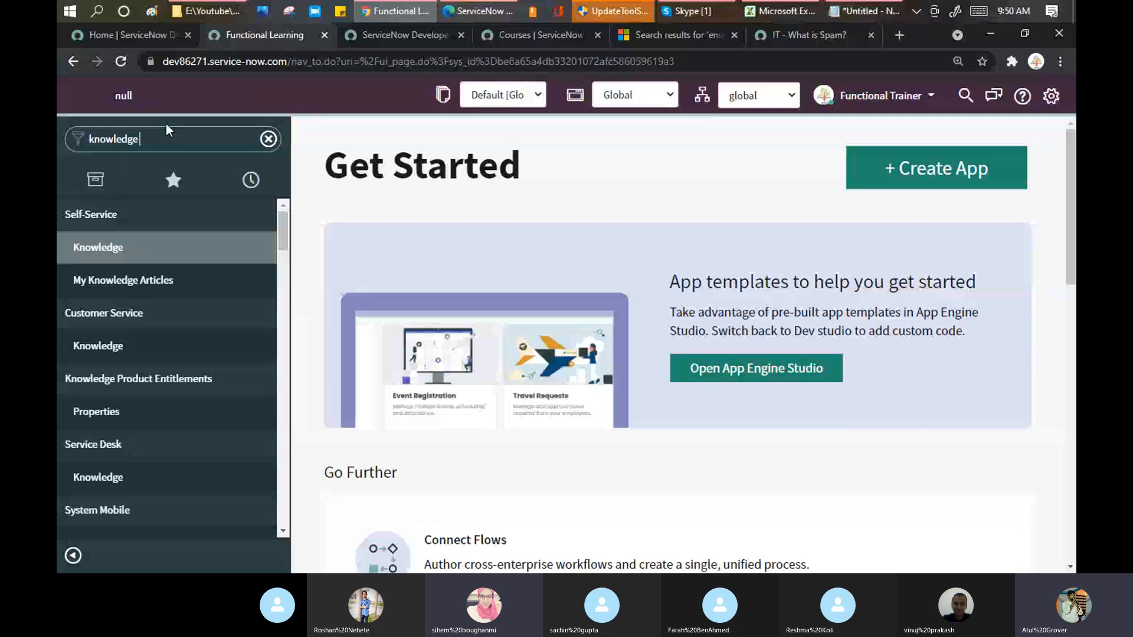
pyautogui.scroll(-3, 151, 266)
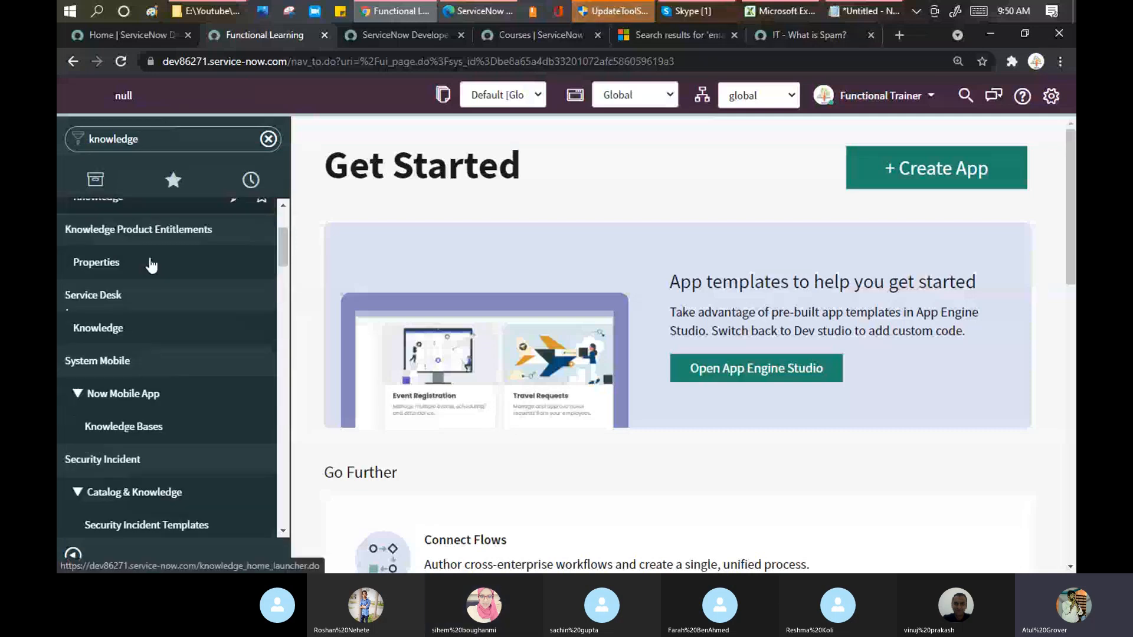
pyautogui.scroll(-8, 151, 266)
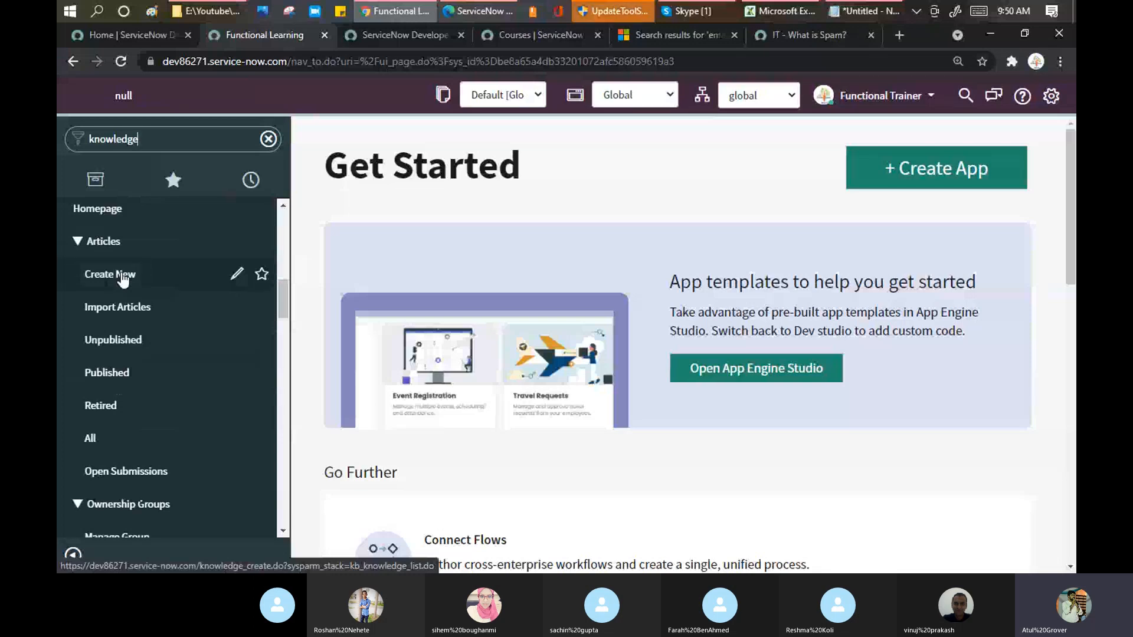
# Step: Start a new knowledge article from the Standard template and collapse the application navigator
pyautogui.click(123, 279)
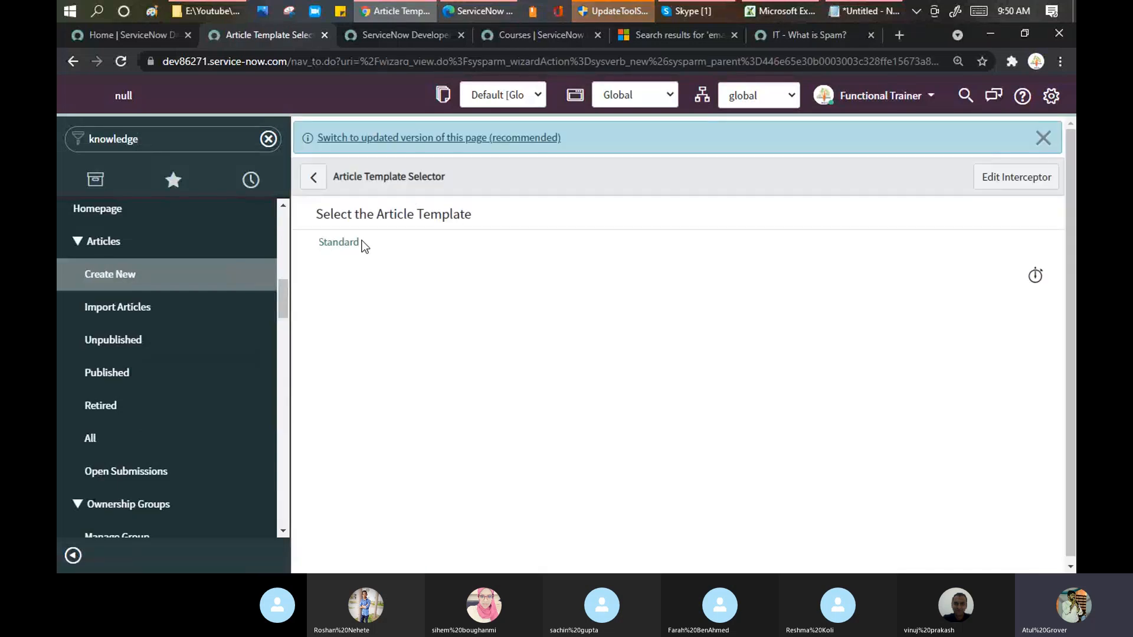
pyautogui.click(353, 242)
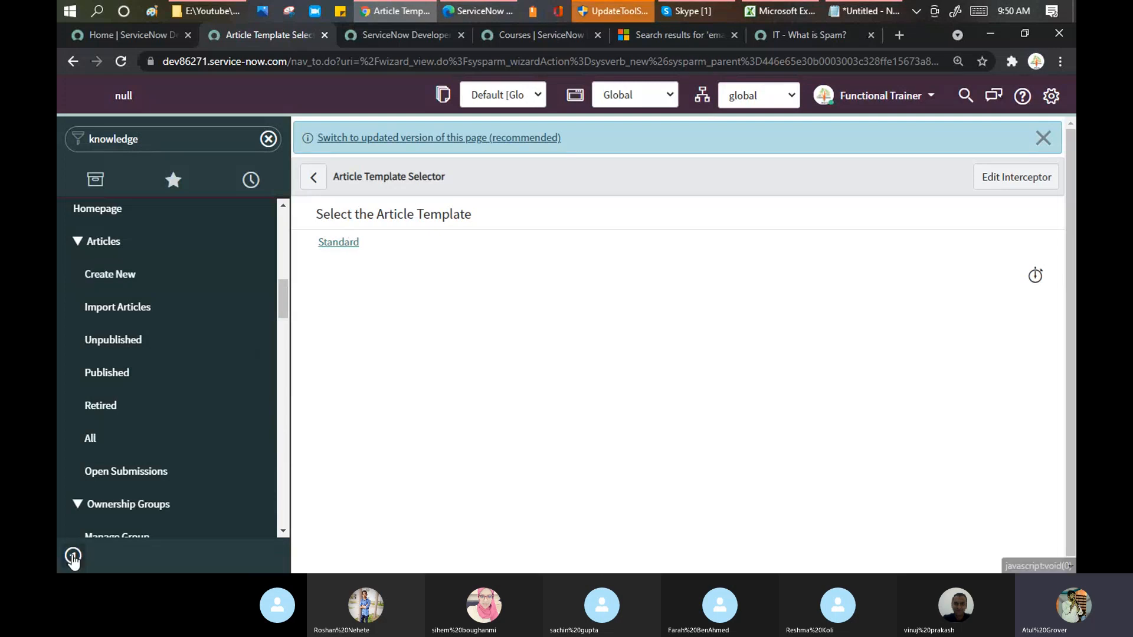
pyautogui.click(73, 556)
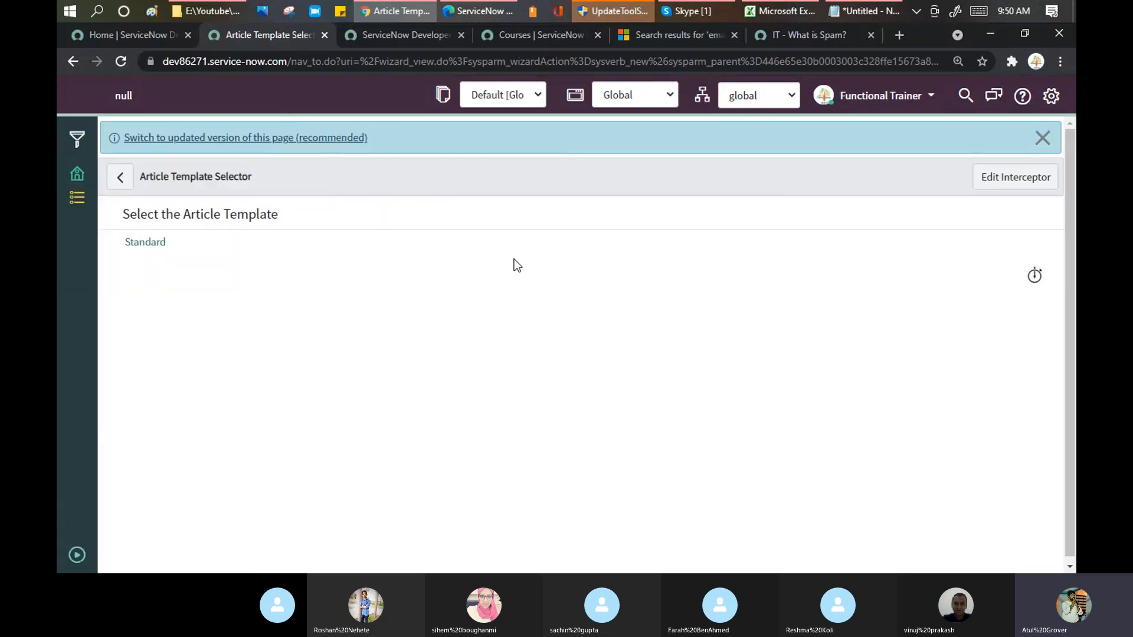
pyautogui.click(155, 251)
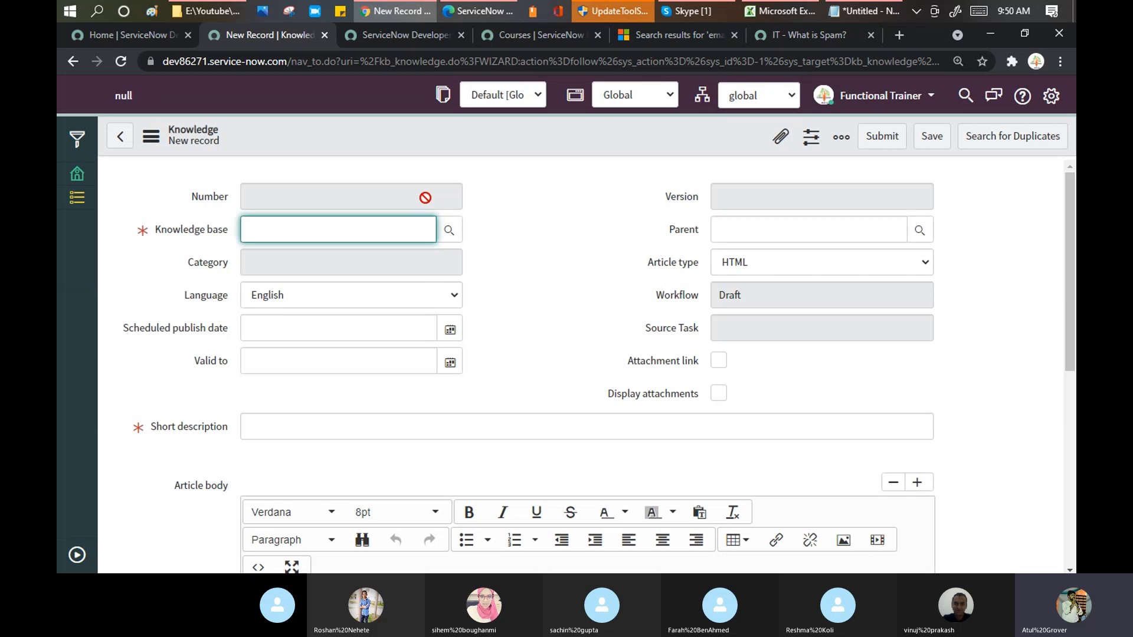
# Step: Examine the new record's Knowledge base field and the knowledge base path of the "What is Spam?" article
pyautogui.doubleClick(233, 231)
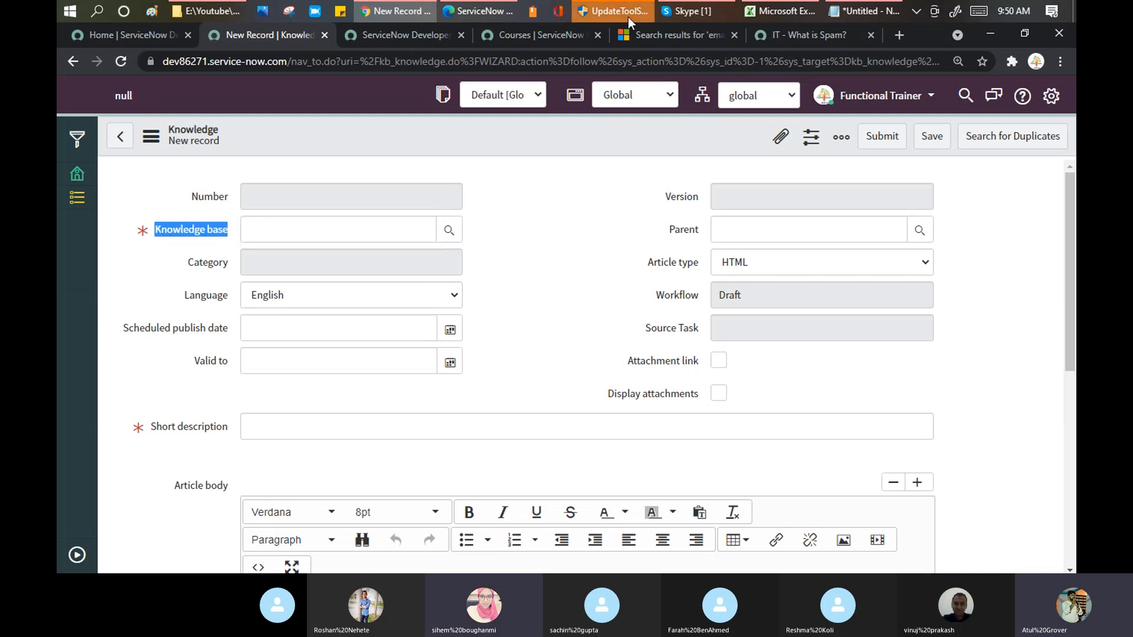
pyautogui.click(691, 12)
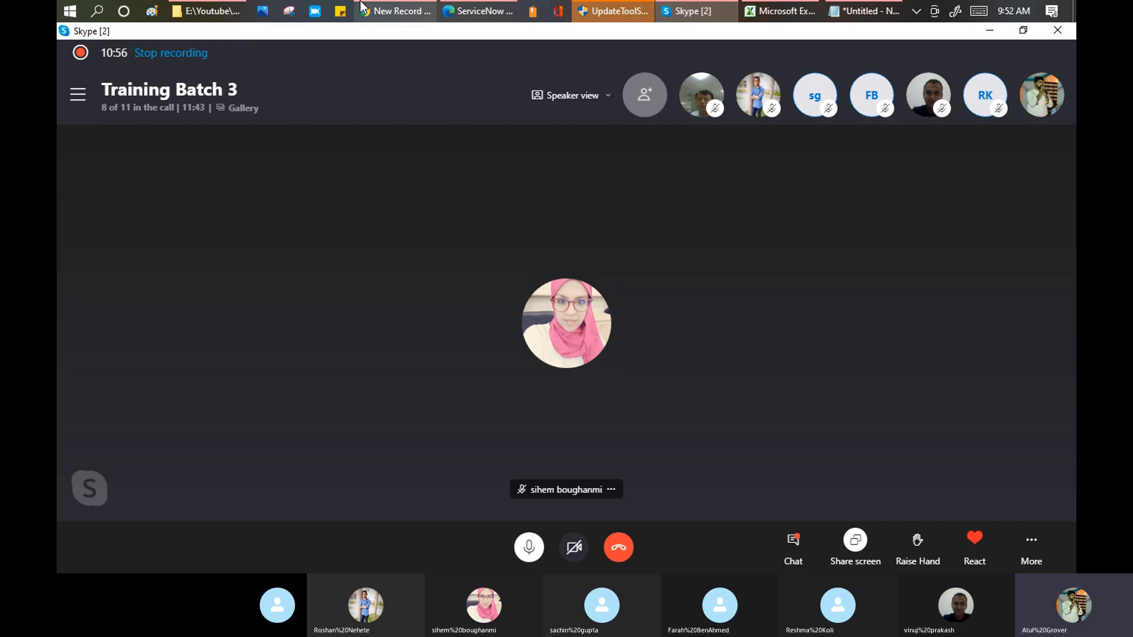
pyautogui.click(393, 14)
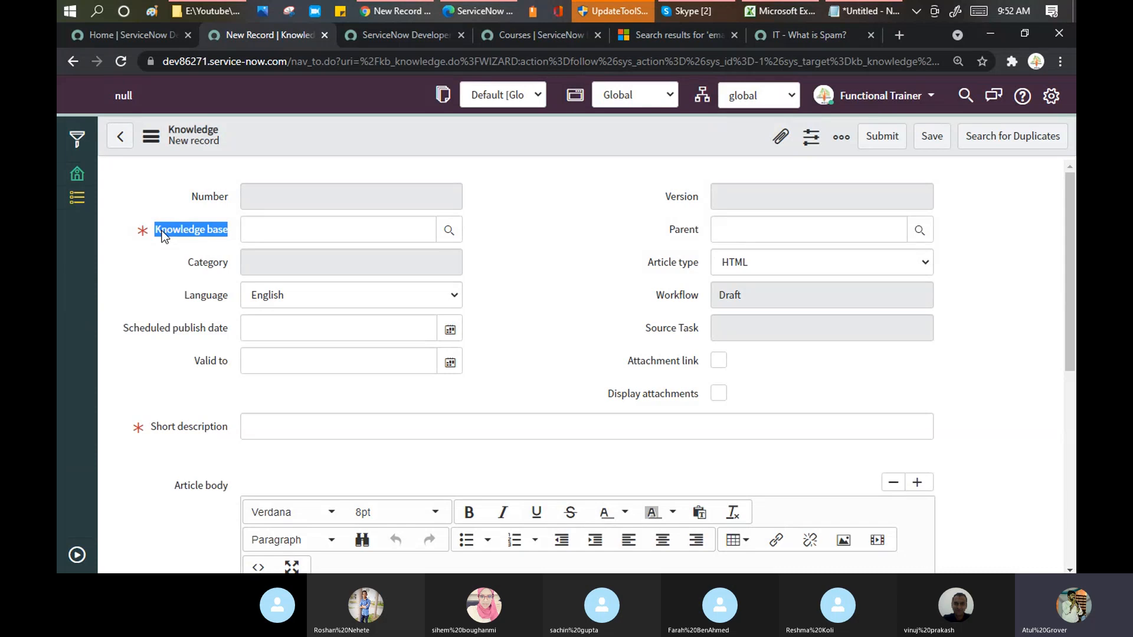
pyautogui.click(812, 29)
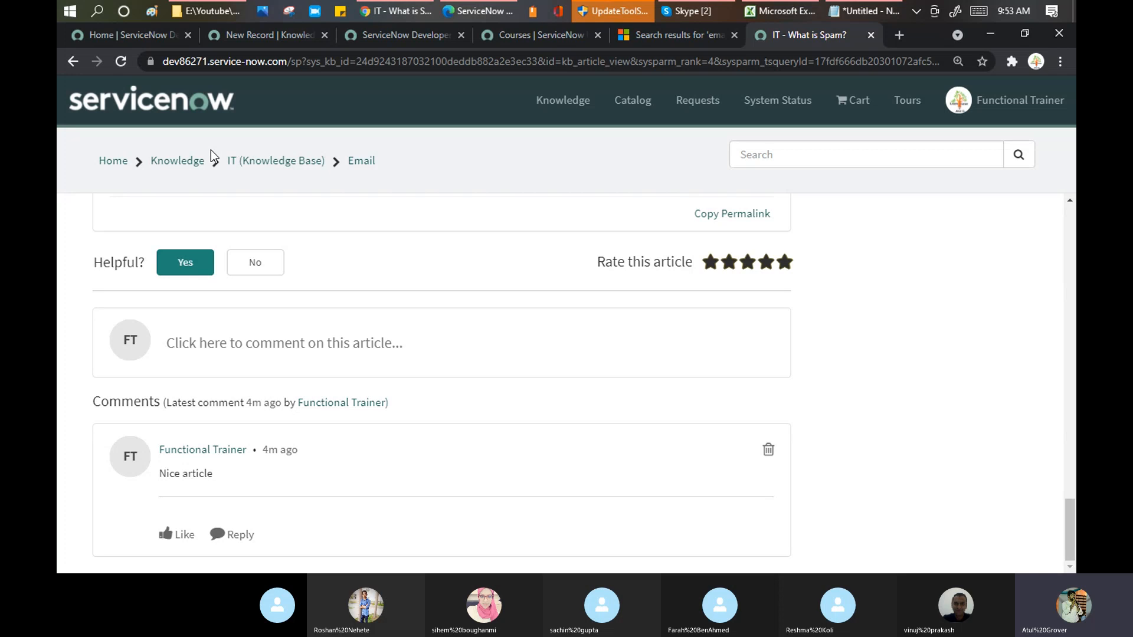
# Step: Return to the new knowledge article record and list the available knowledge bases with the wildcard "**"
pyautogui.click(250, 34)
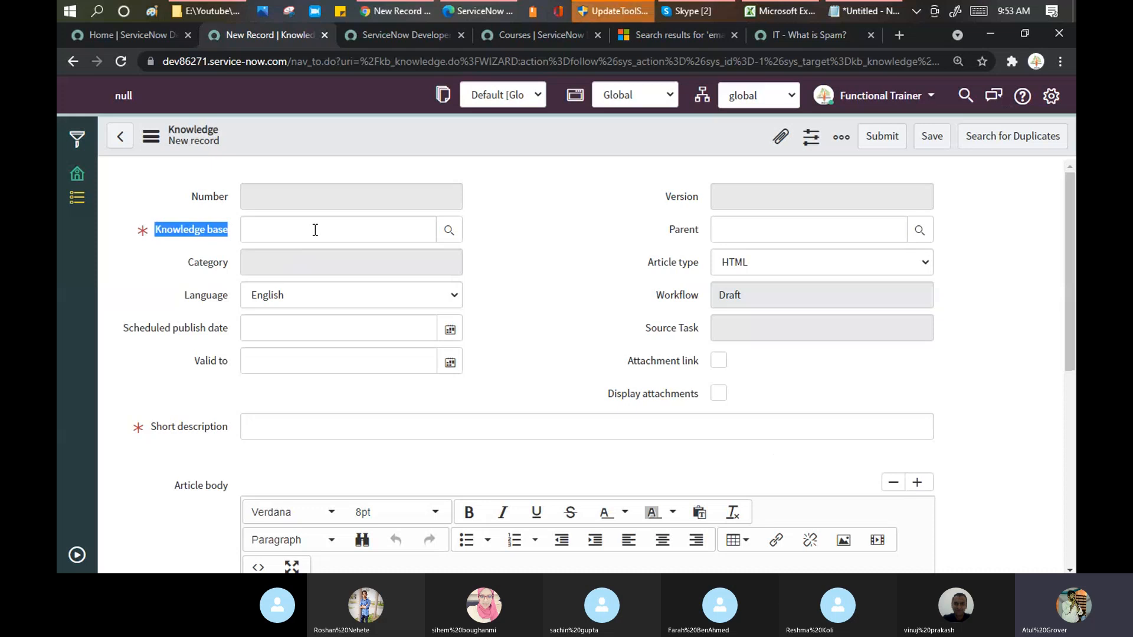
pyautogui.click(315, 230)
pyautogui.write('**')
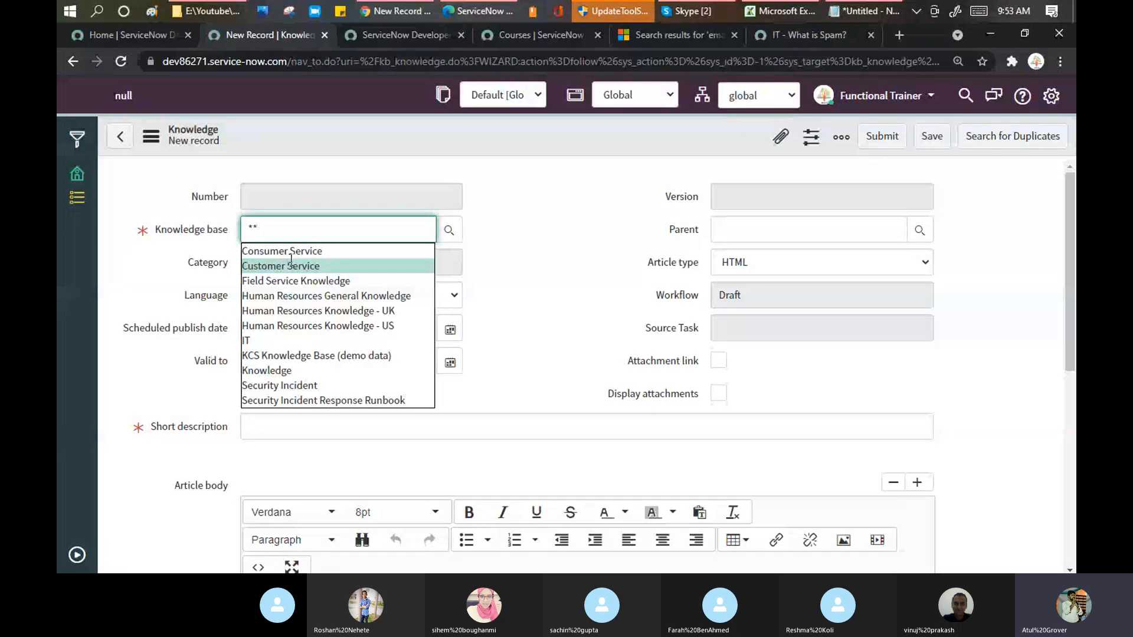
# Step: Switch to the Notepad notes and add the line "Base -- Finance" below "CMDB ---- KB"
pyautogui.click(865, 12)
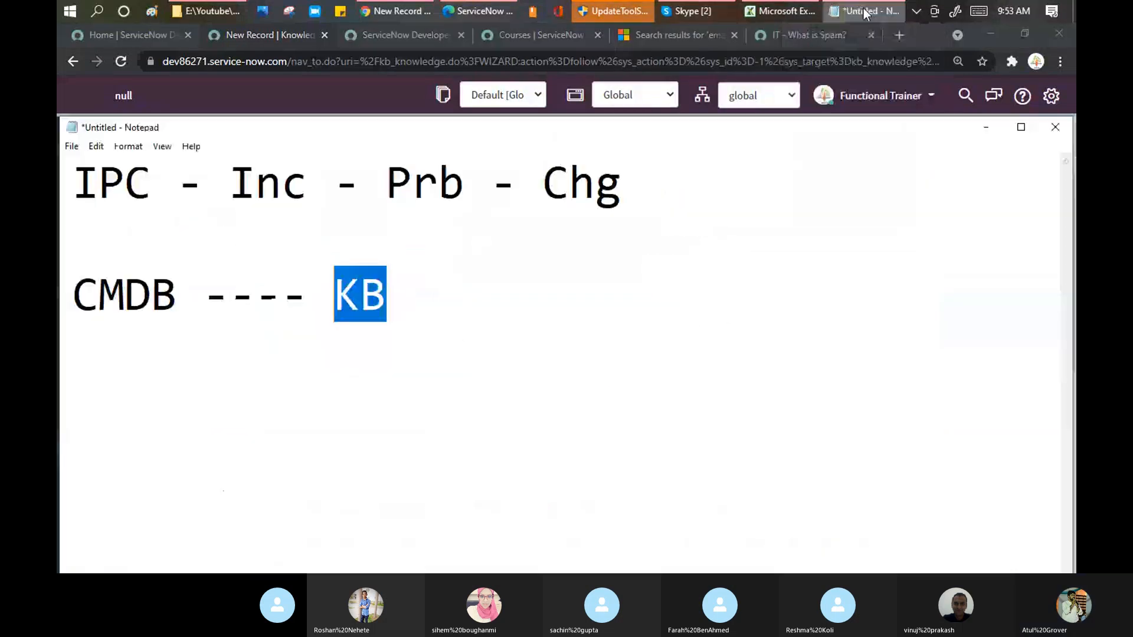
pyautogui.press('End')
pyautogui.press('Return')
pyautogui.press('Return')
pyautogui.write('Base -- Fianc')
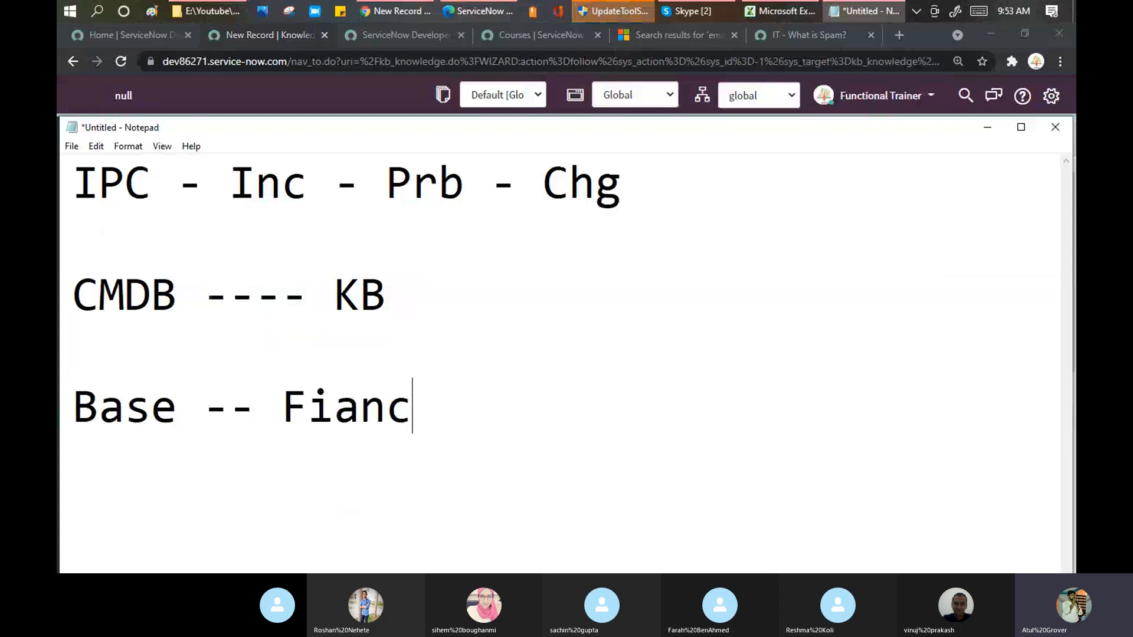
pyautogui.press('BackSpace')
pyautogui.press('BackSpace')
pyautogui.press('BackSpace')
pyautogui.write('nanc')
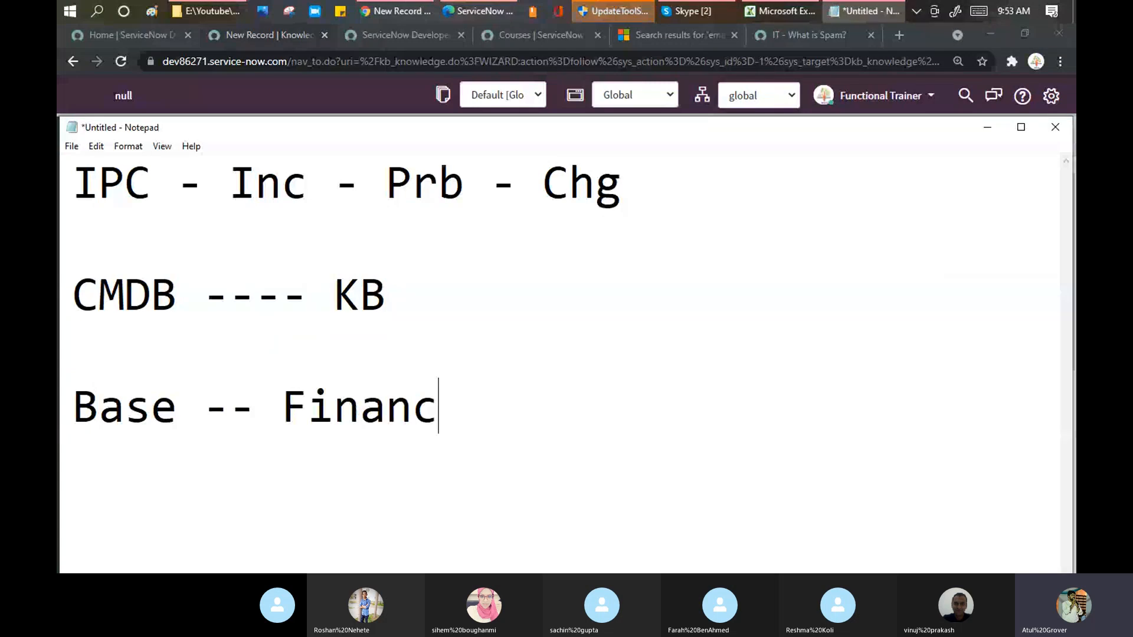
pyautogui.write('e')
pyautogui.press('Return')
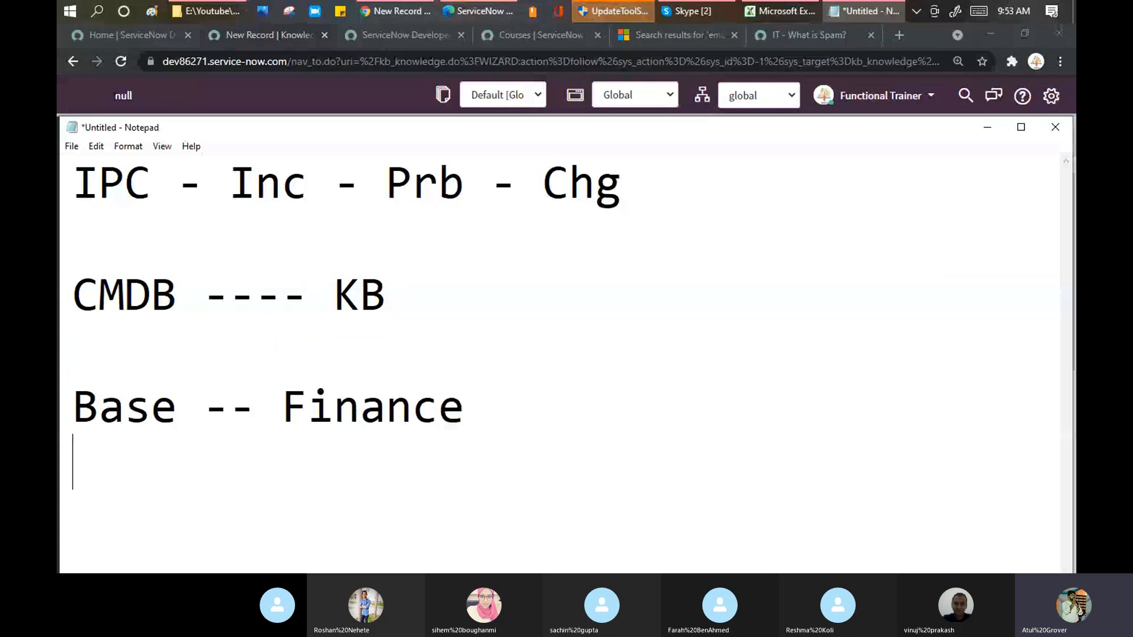
# Step: Add the indented entries "- Loan", "- Deposit" and "- Withdraw" under the Finance line in the notes
pyautogui.press('Tab')
pyautogui.press('Tab')
pyautogui.write('- Loan')
pyautogui.press('Return')
pyautogui.press('Tab')
pyautogui.press('Tab')
pyautogui.write('- Depos')
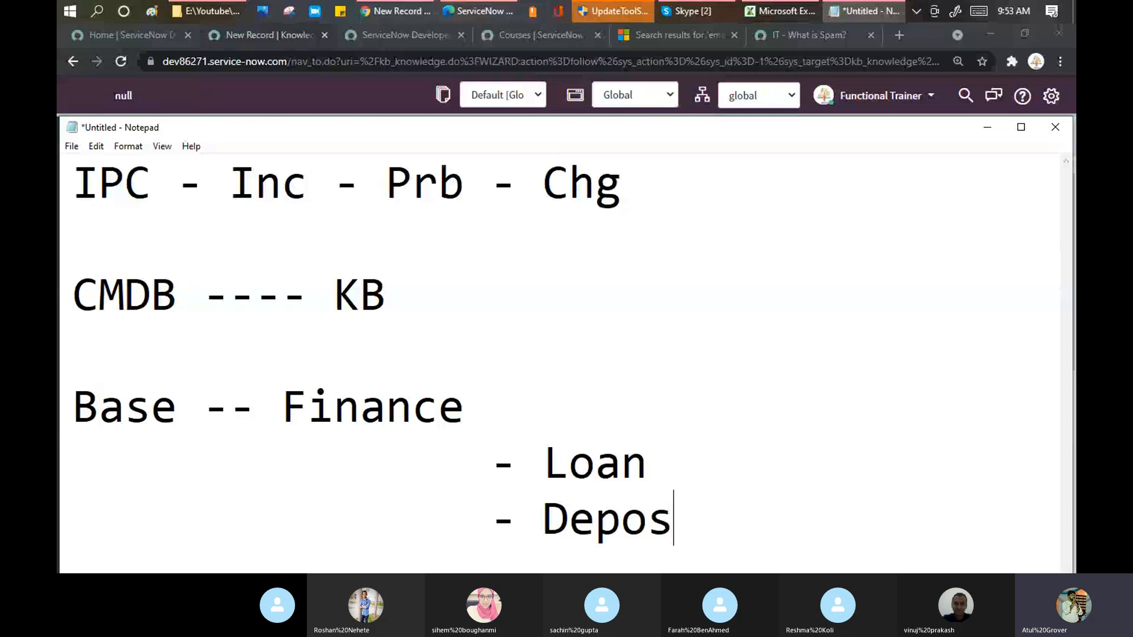
pyautogui.write('it')
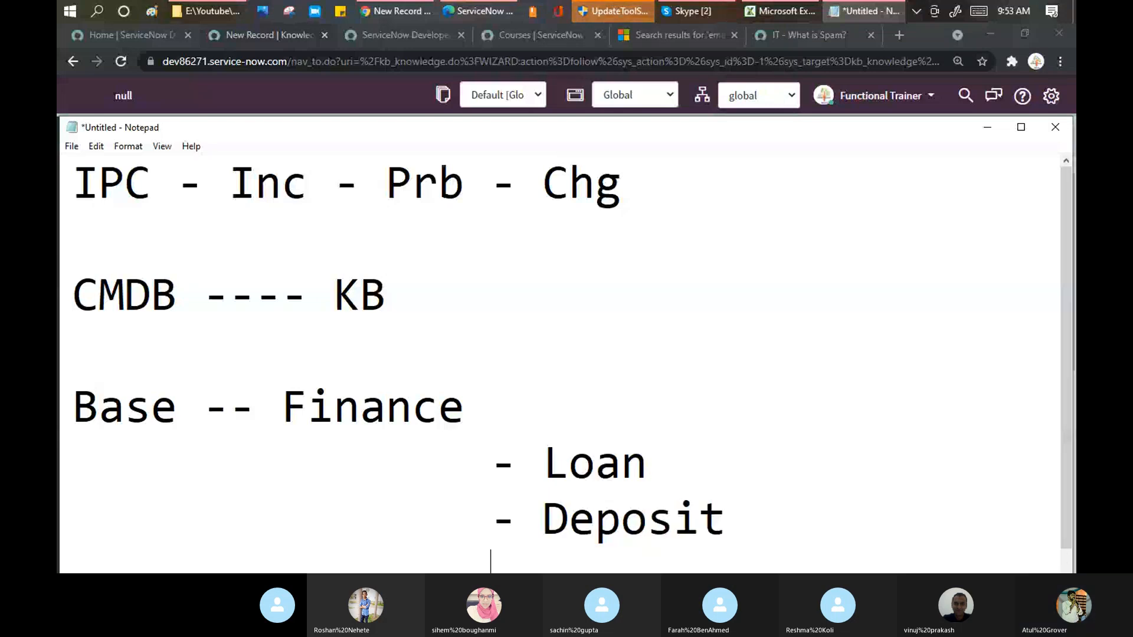
pyautogui.press('Return')
pyautogui.press('Tab')
pyautogui.press('Tab')
pyautogui.write('- Withdraw')
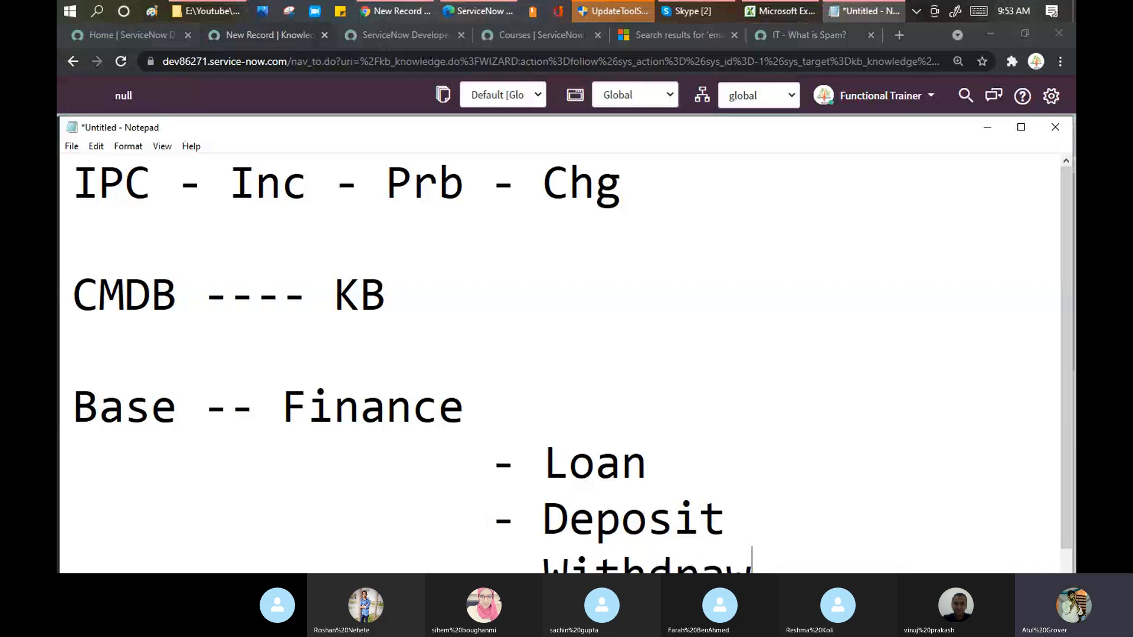
# Step: Highlight "Finance" in the notes and compare its entries with the article's Knowledge base and Category fields in Chrome
pyautogui.scroll(-1, 465, 351)
pyautogui.moveTo(465, 352); pyautogui.dragTo(307, 349)
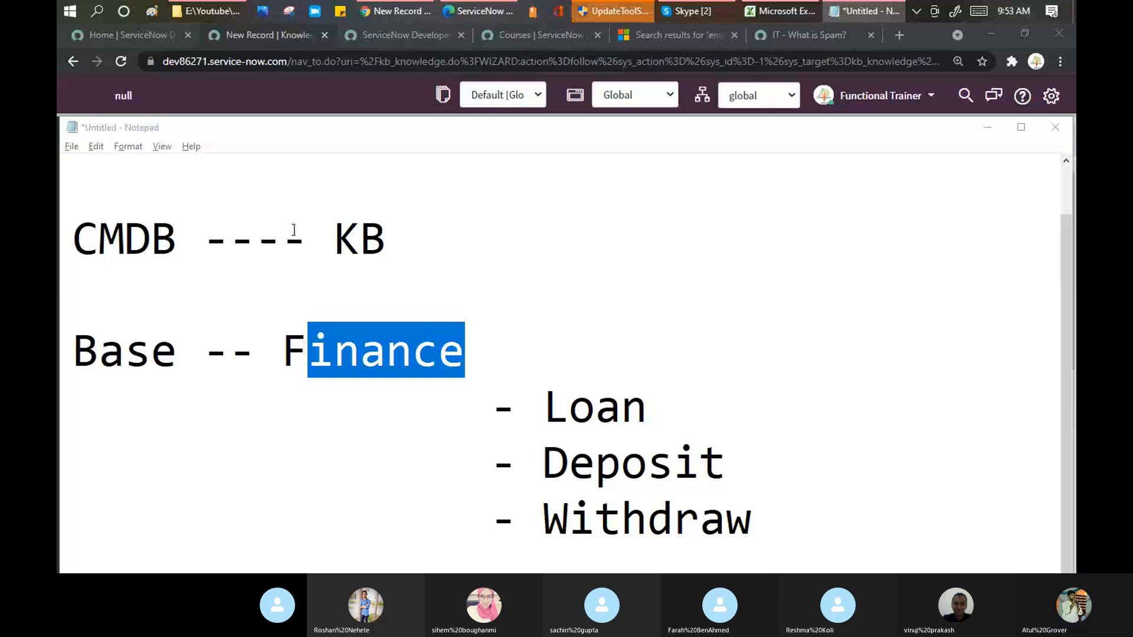
pyautogui.hotkey('alt', 'Tab')
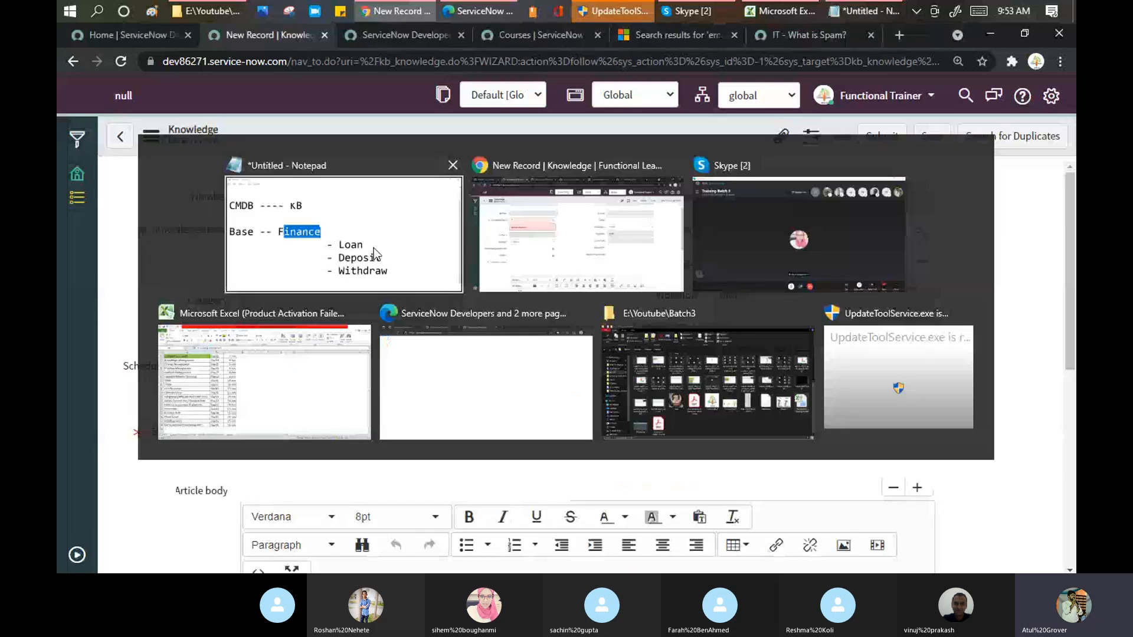
pyautogui.hotkey('alt', 'Tab')
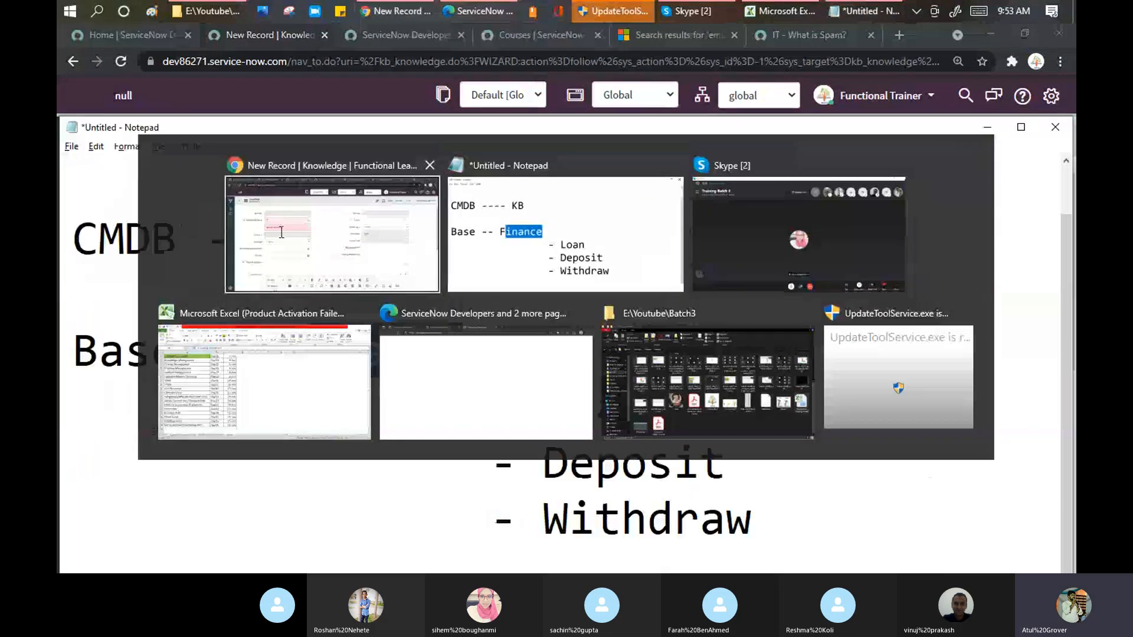
pyautogui.hotkey('alt', 'Tab')
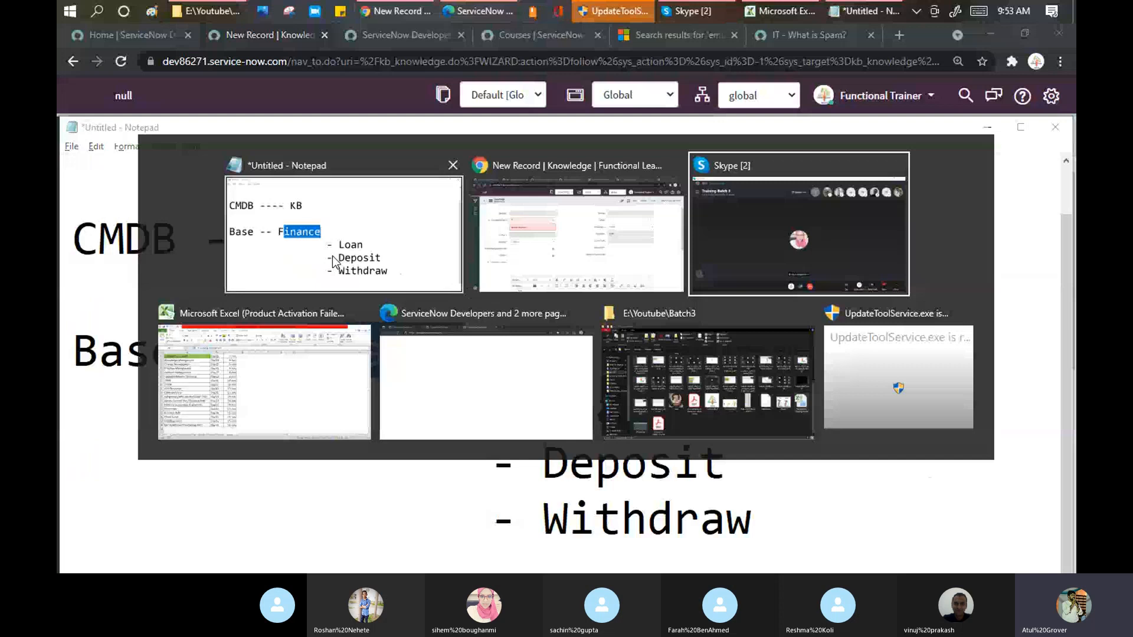
pyautogui.click(533, 244)
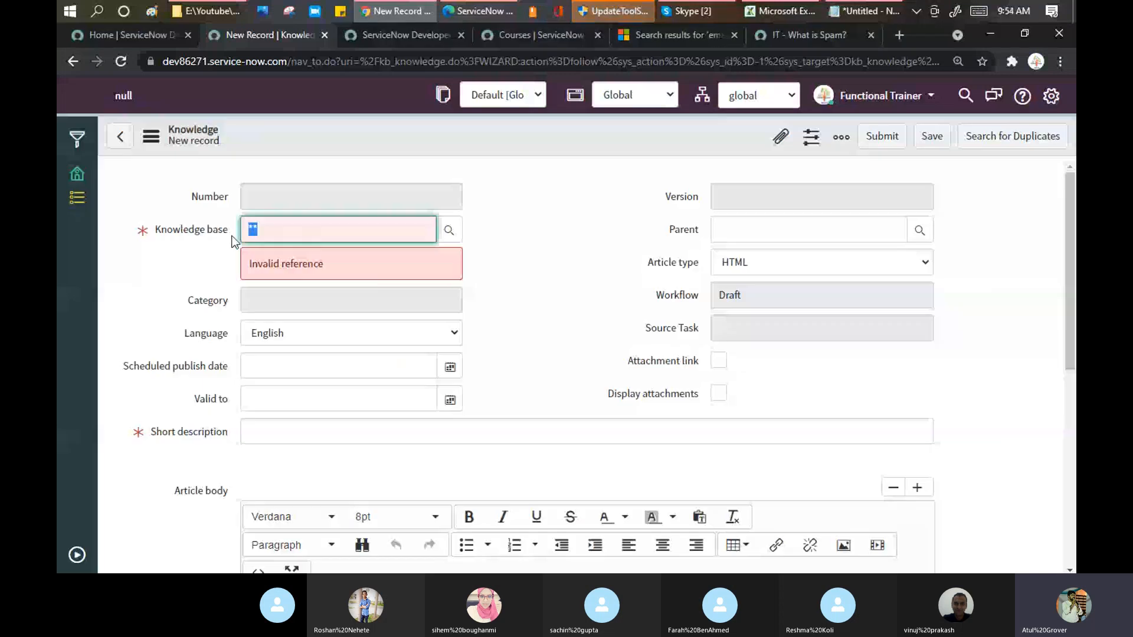
pyautogui.click(246, 306)
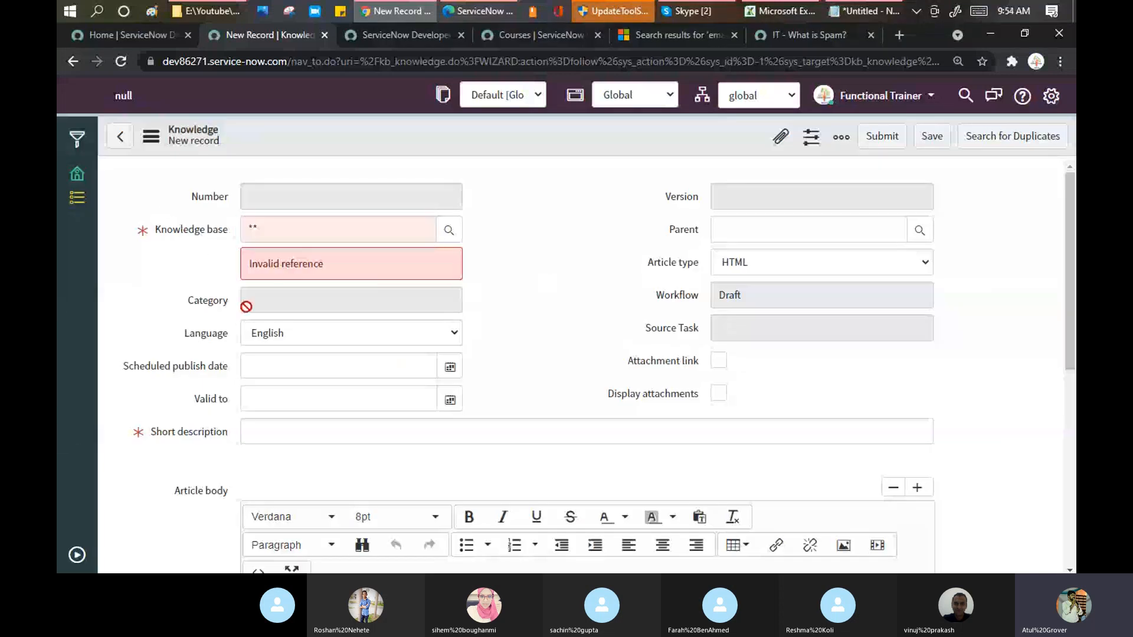
pyautogui.hotkey('alt', 'Tab')
pyautogui.click(511, 291)
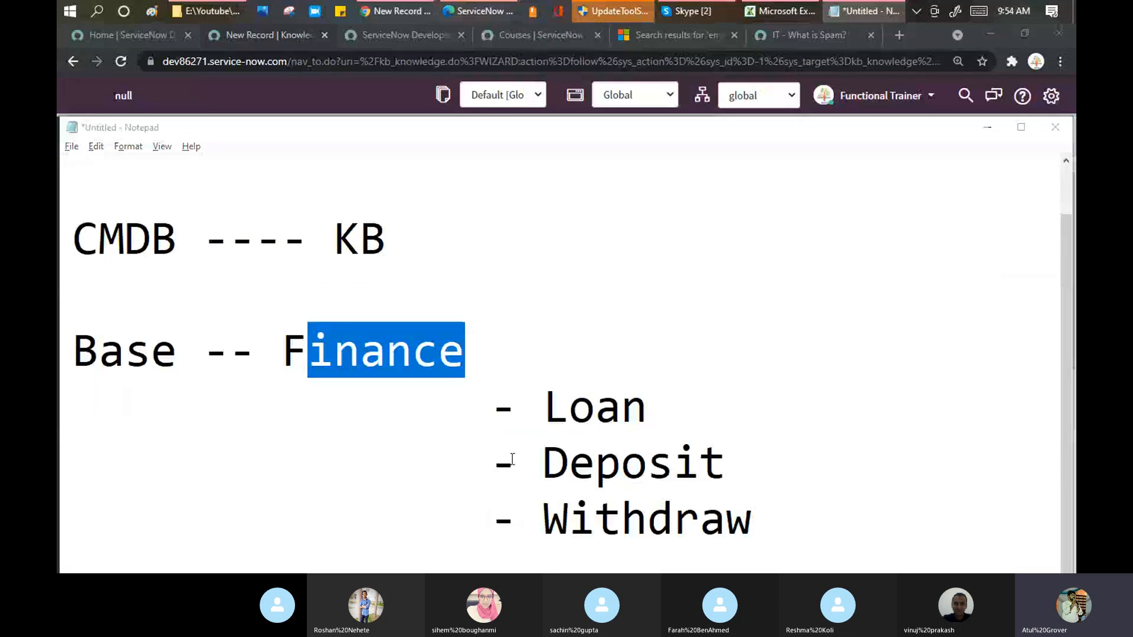
# Step: From the article's knowledge base lookup, create and save a knowledge base titled "Fiancne" with the signed-in trainer account as owner
pyautogui.hotkey('alt', 'Tab')
pyautogui.click(451, 228)
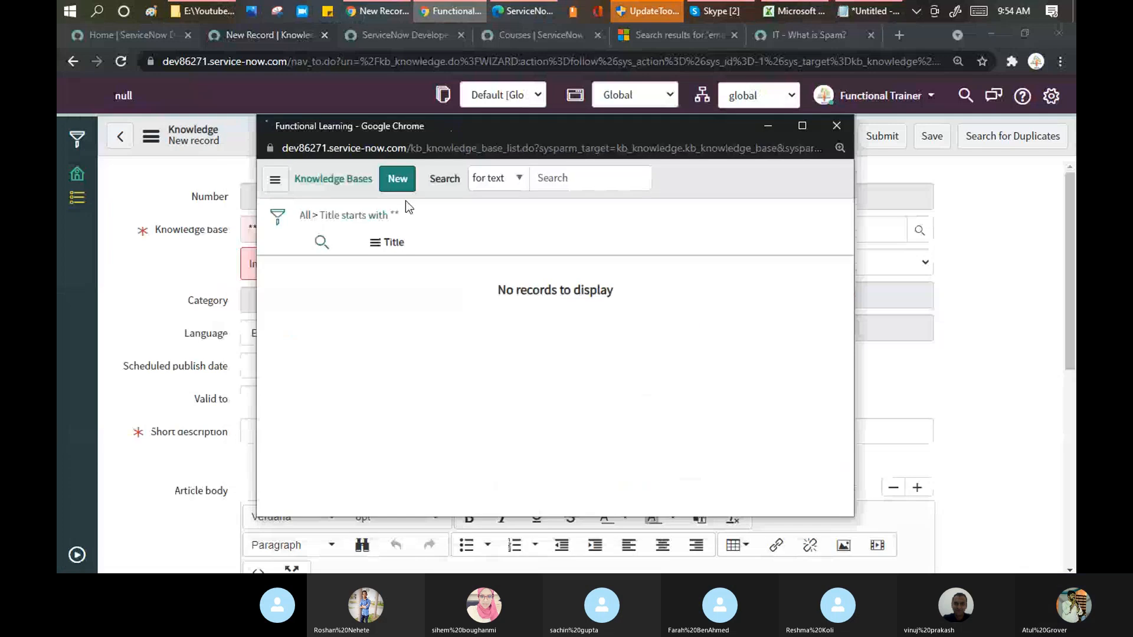
pyautogui.click(388, 182)
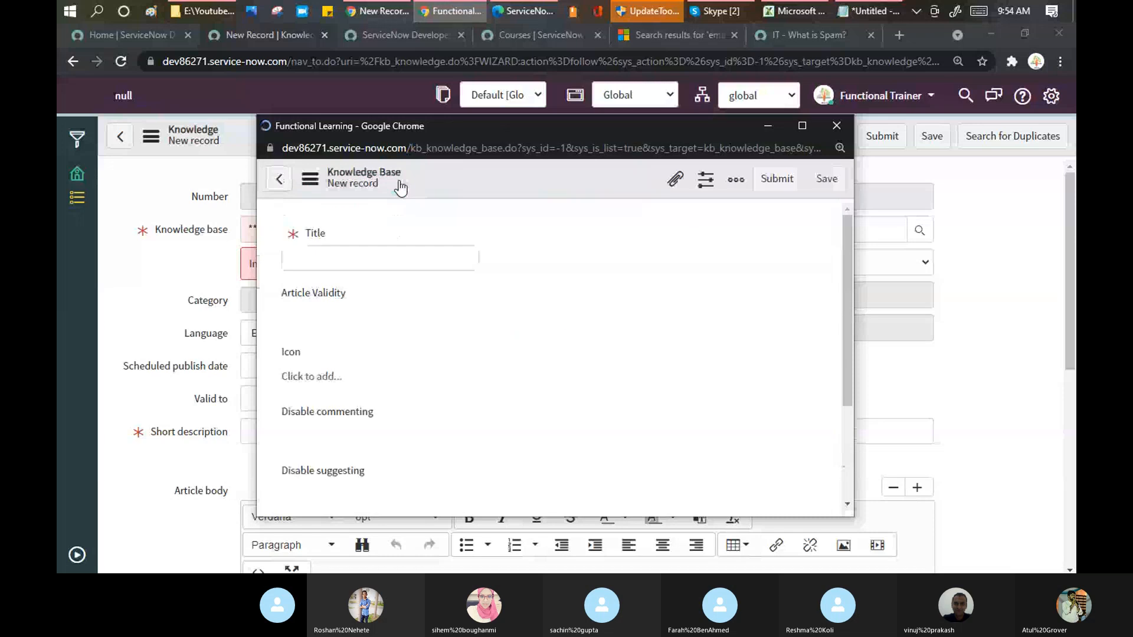
pyautogui.click(299, 265)
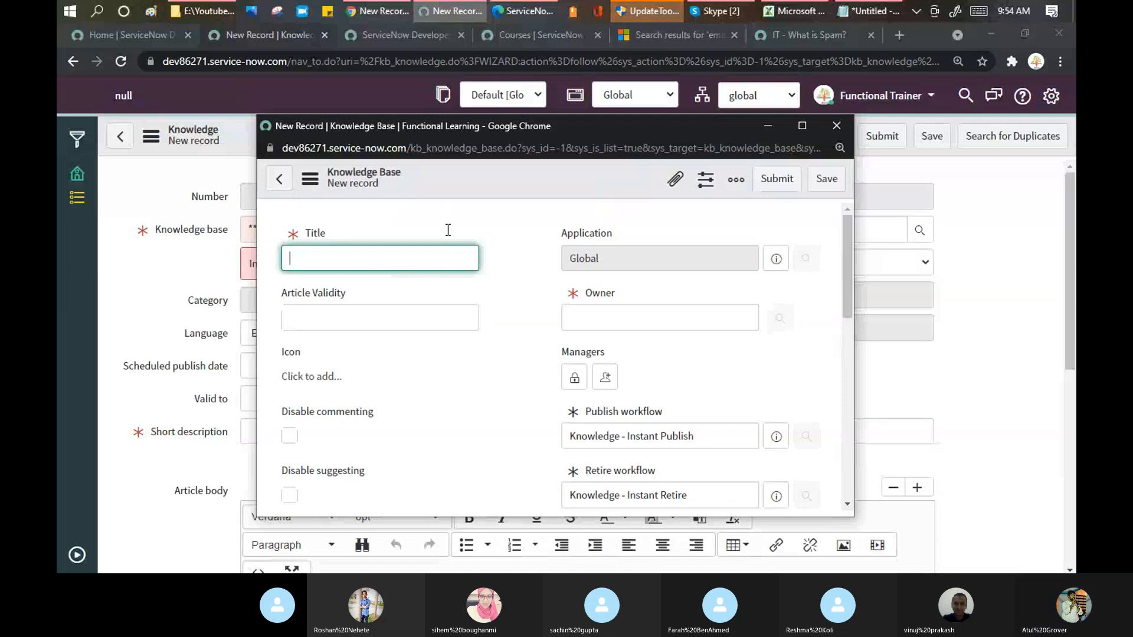
pyautogui.write('Fiancne')
pyautogui.click(660, 323)
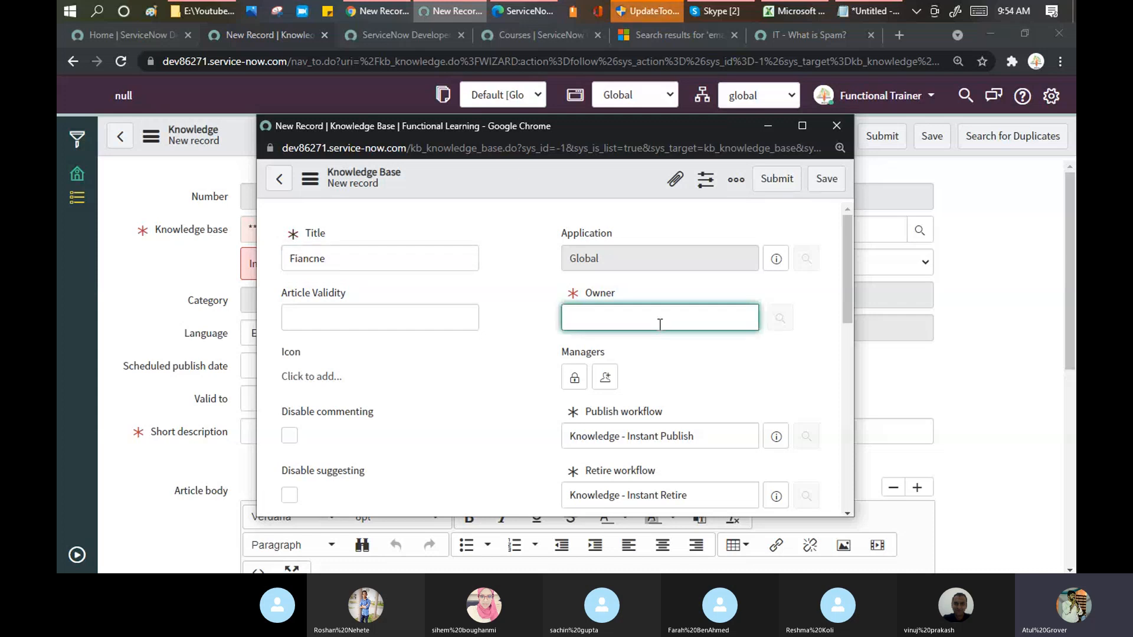
pyautogui.write('Func')
pyautogui.click(644, 354)
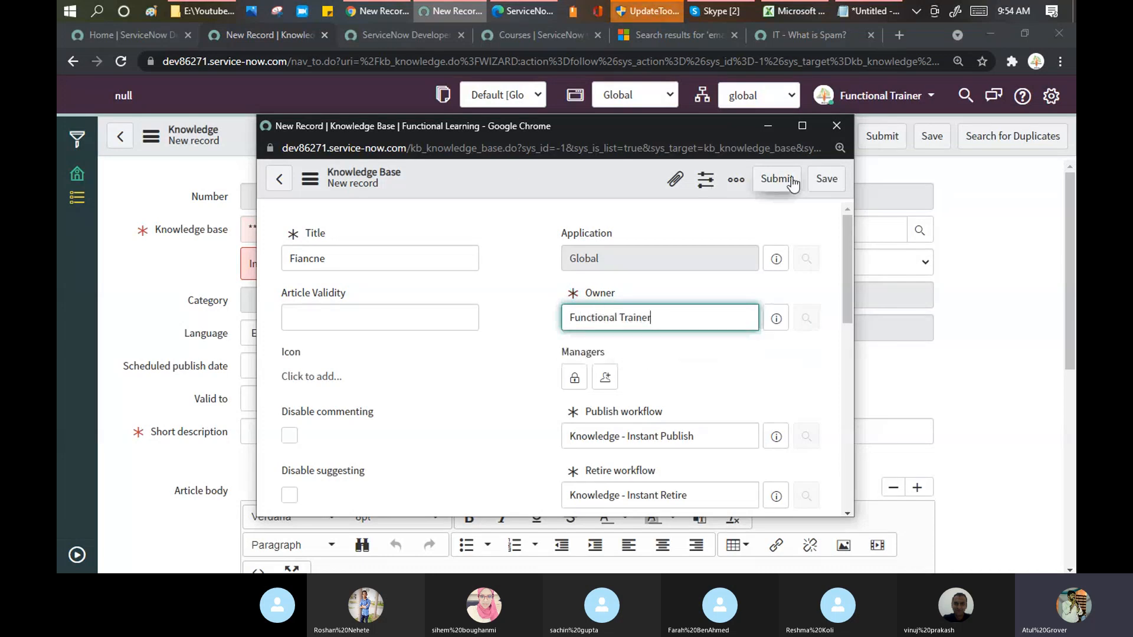
pyautogui.scroll(-1, 790, 269)
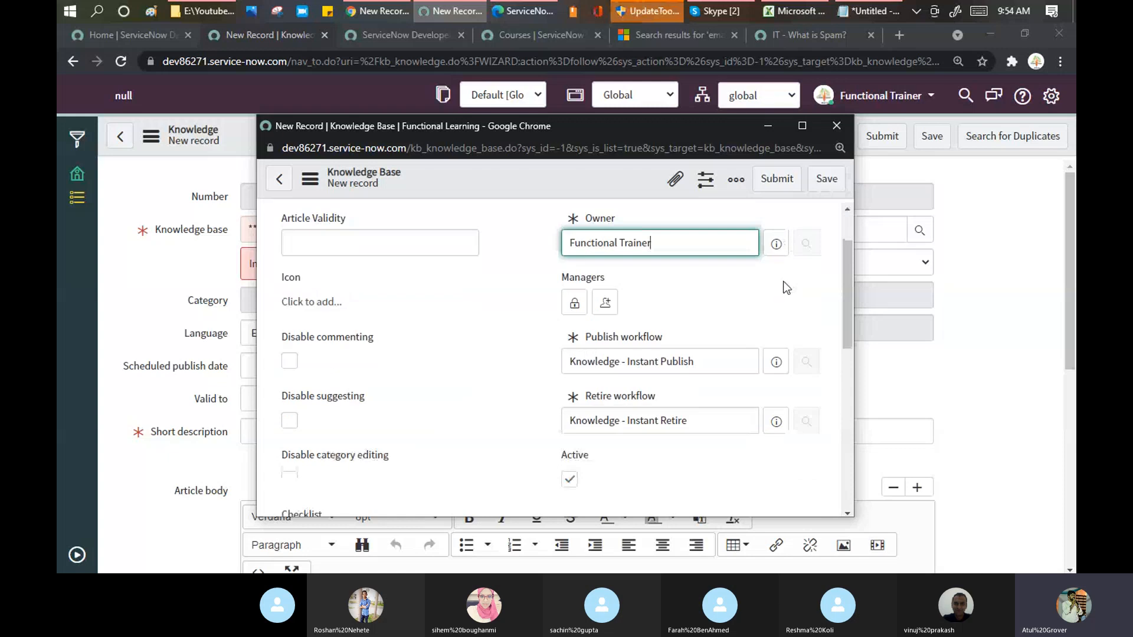
pyautogui.click(827, 182)
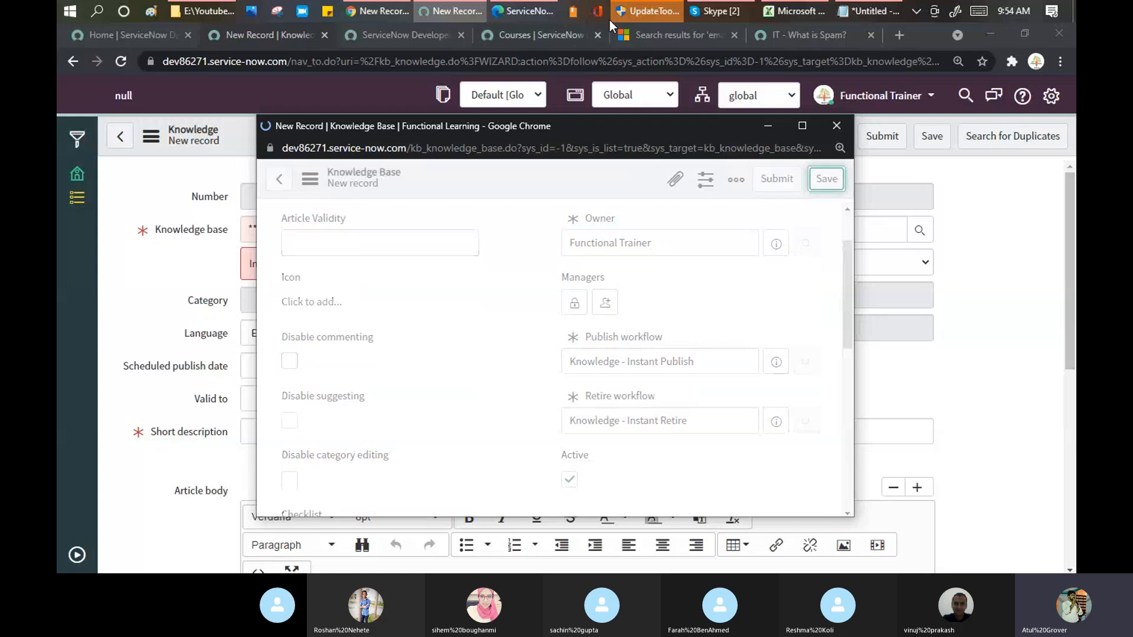
# Step: Glance at the Notepad notes, then update the saved "Fiancne" knowledge base and return to the knowledge base list
pyautogui.click(863, 12)
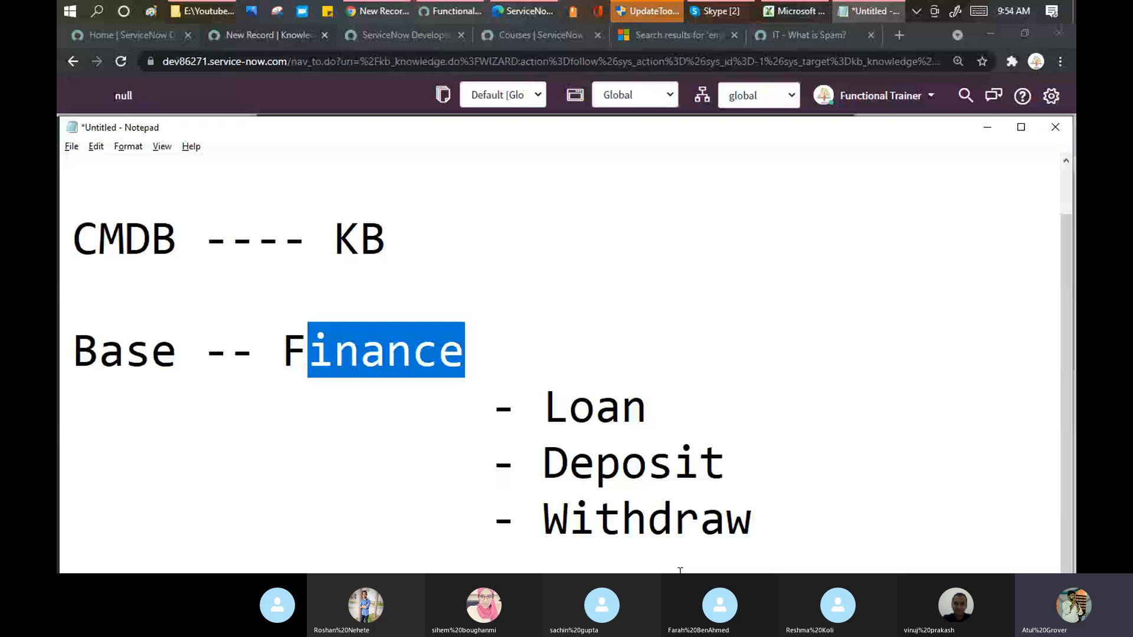
pyautogui.hotkey('alt', 'Tab')
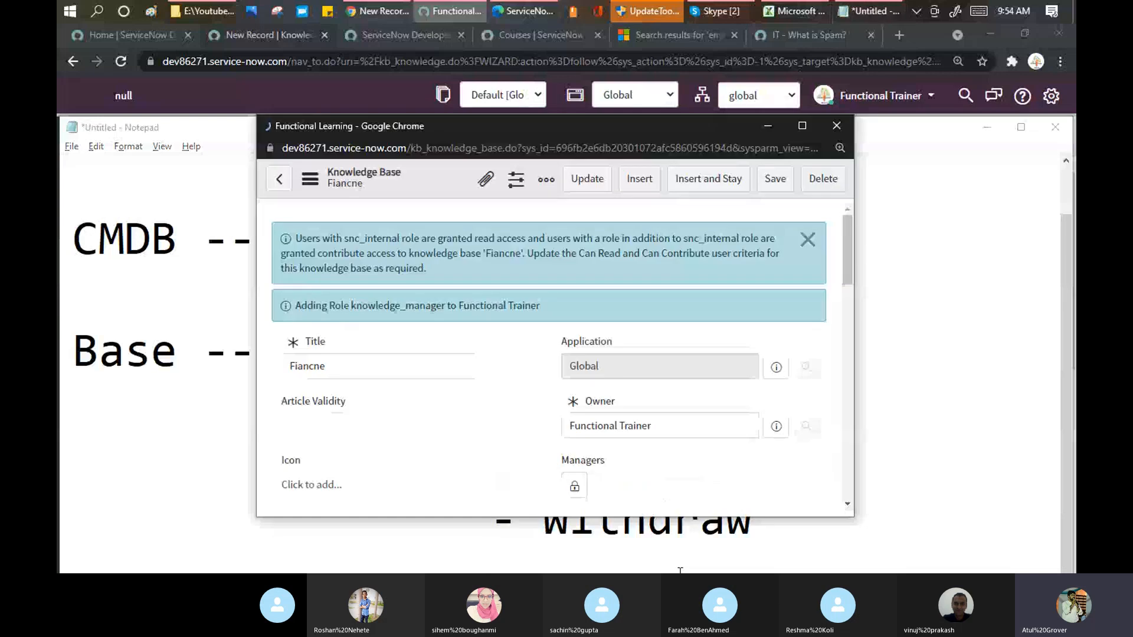
pyautogui.click(587, 179)
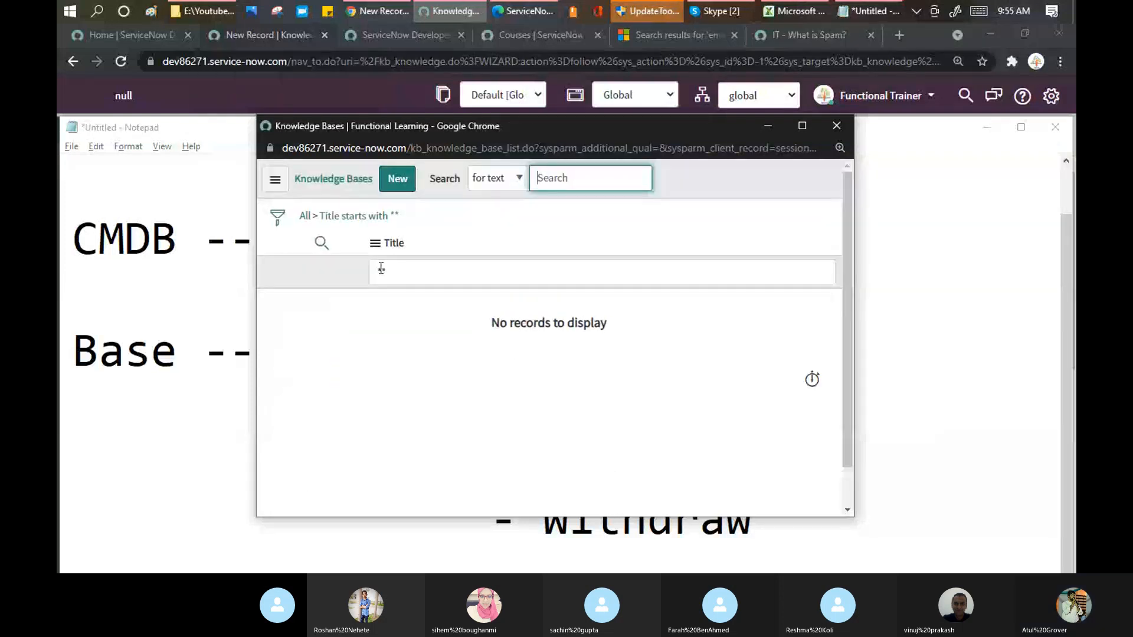
# Step: Search the knowledge base list for titles starting with "Fin"
pyautogui.click(381, 269)
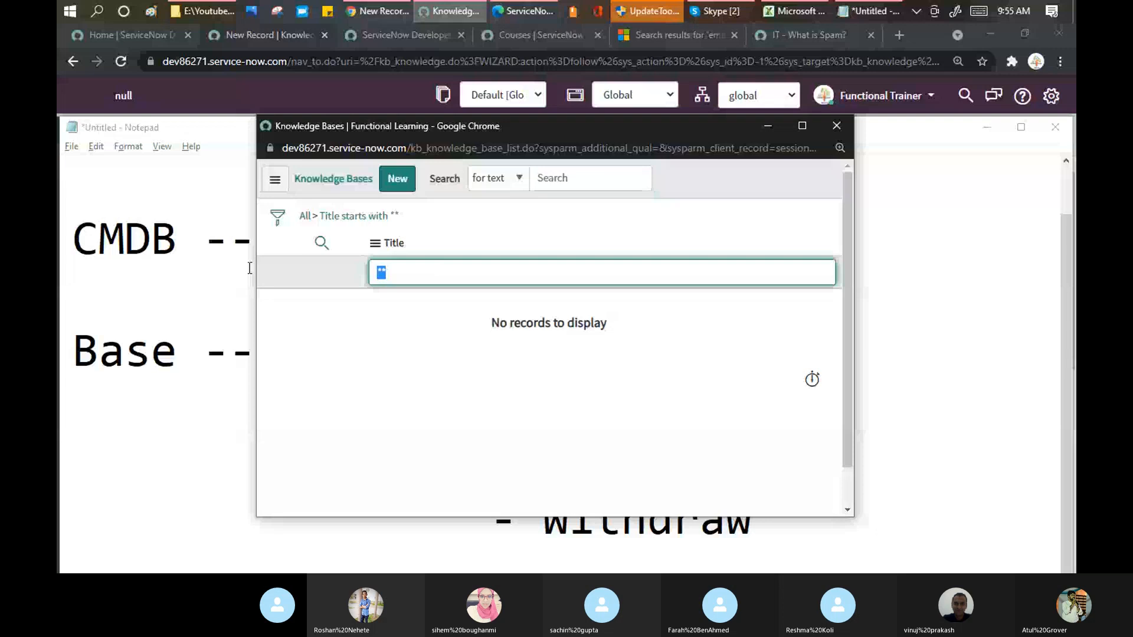
pyautogui.write('Fin')
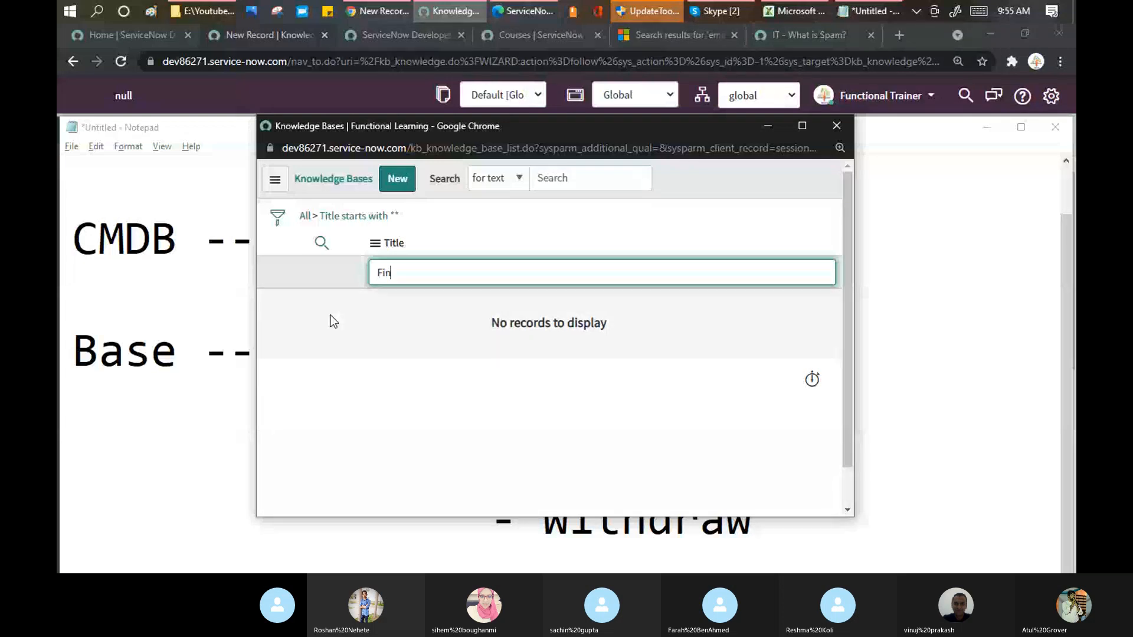
pyautogui.press('Return')
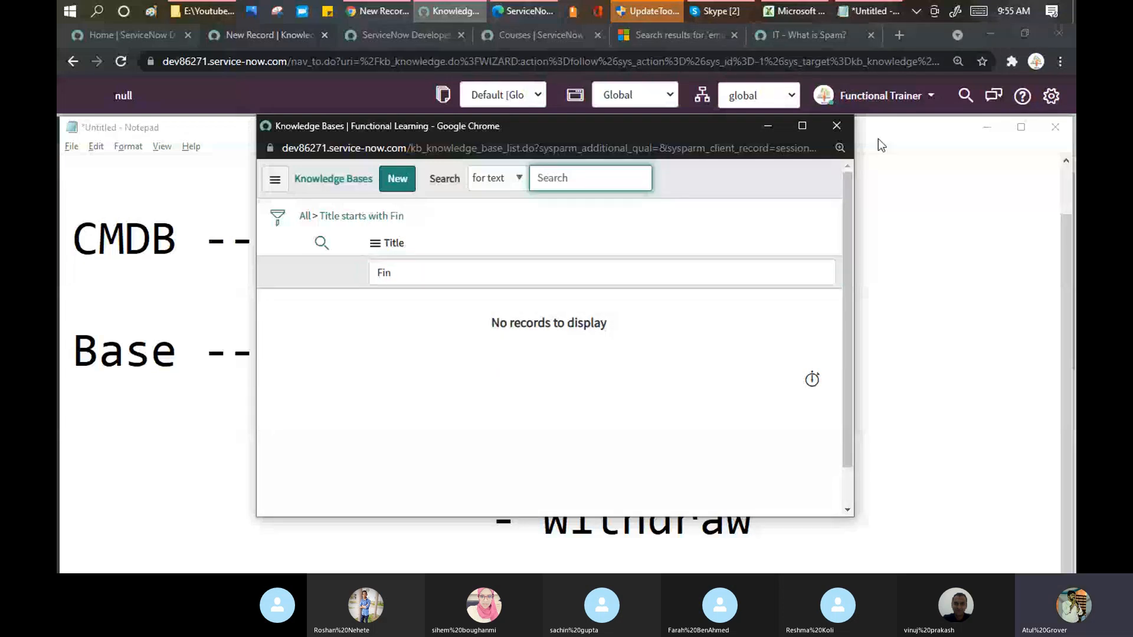
# Step: Close the knowledge base lookup window and set the new article's knowledge base to "Fiancne"
pyautogui.click(838, 127)
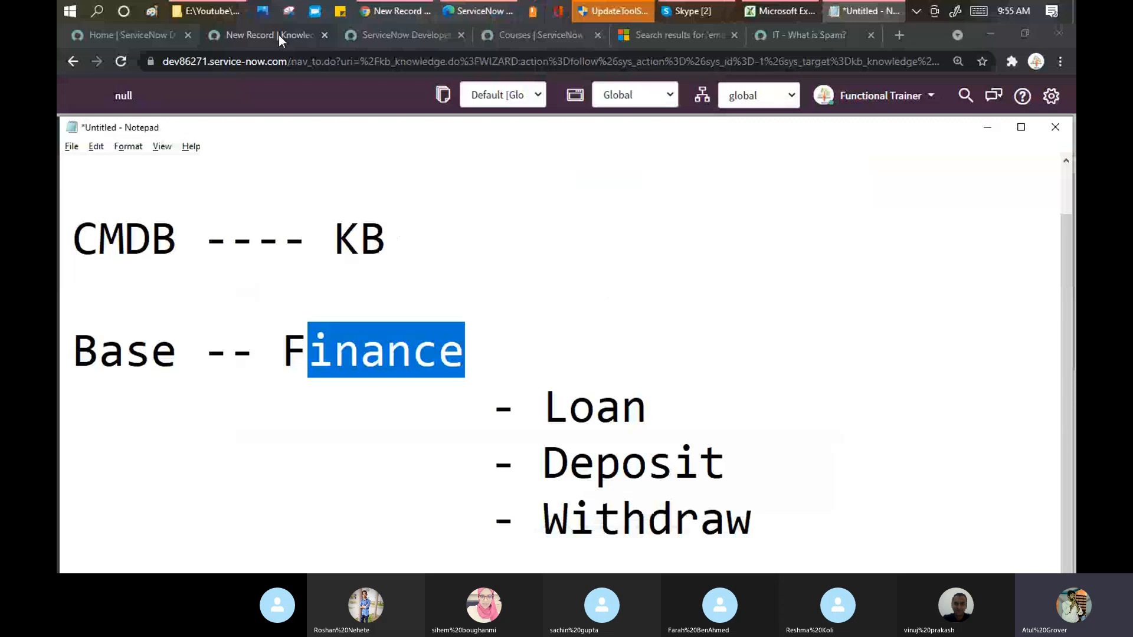
pyautogui.click(279, 34)
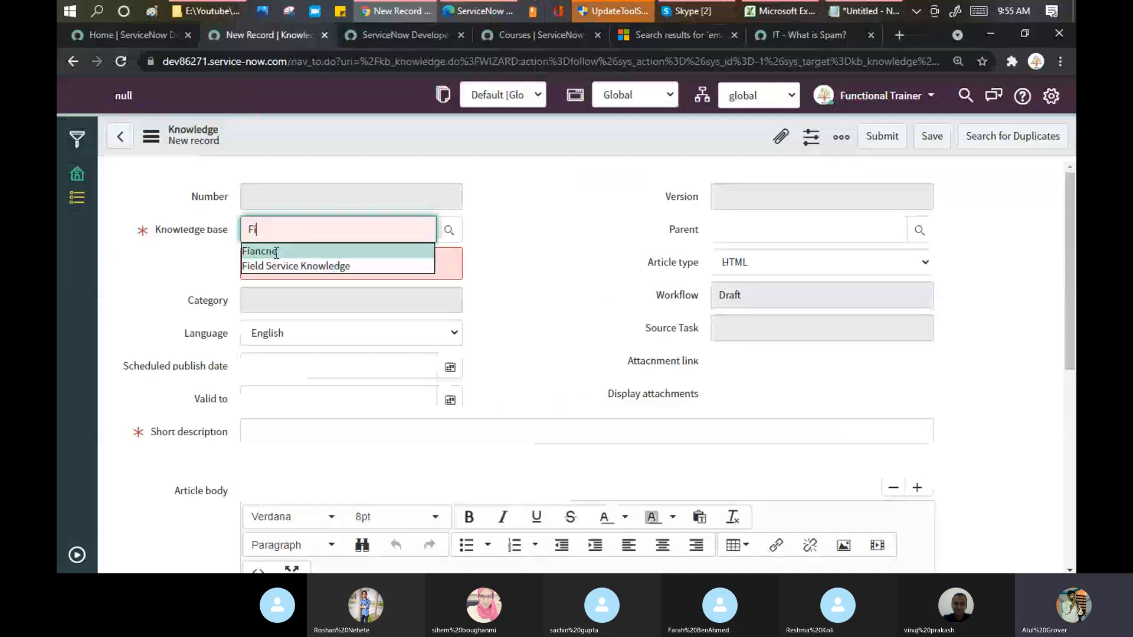
pyautogui.click(276, 252)
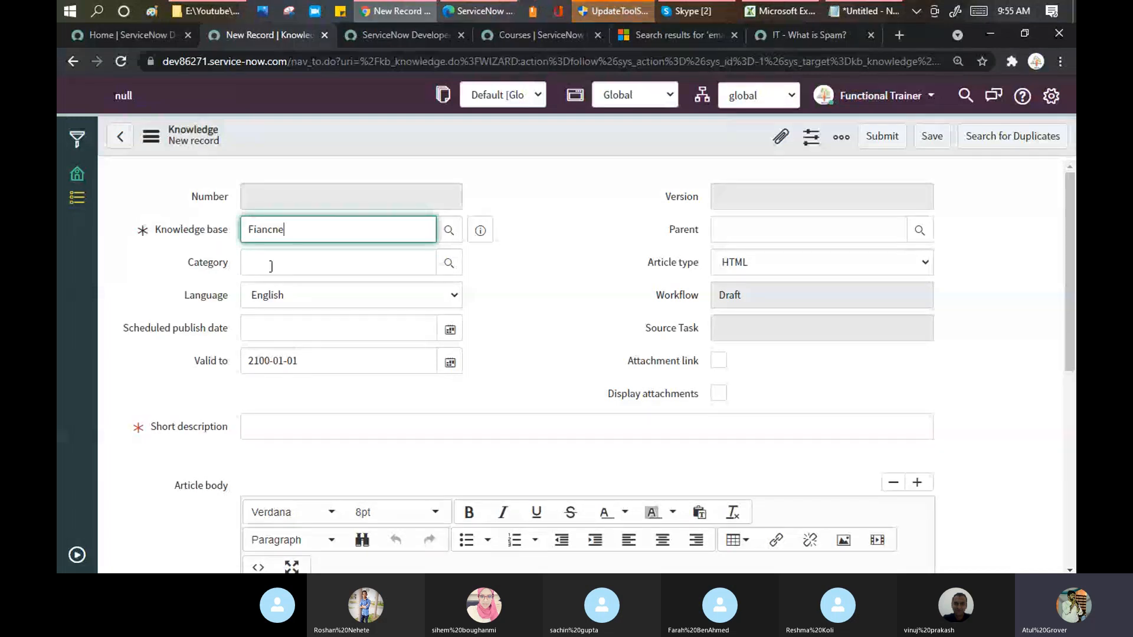
# Step: Add the top-level categories Loan, Deposit and Withdraw to the Fiancne knowledge base through the category picker, and close it
pyautogui.click(449, 263)
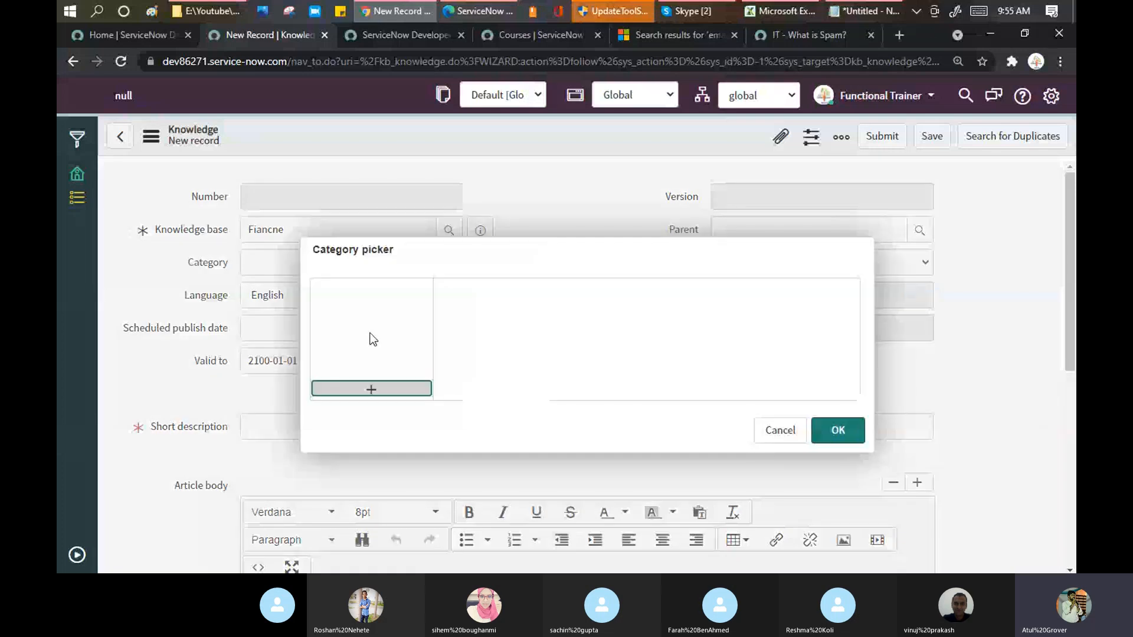
pyautogui.click(366, 392)
pyautogui.write('Loan')
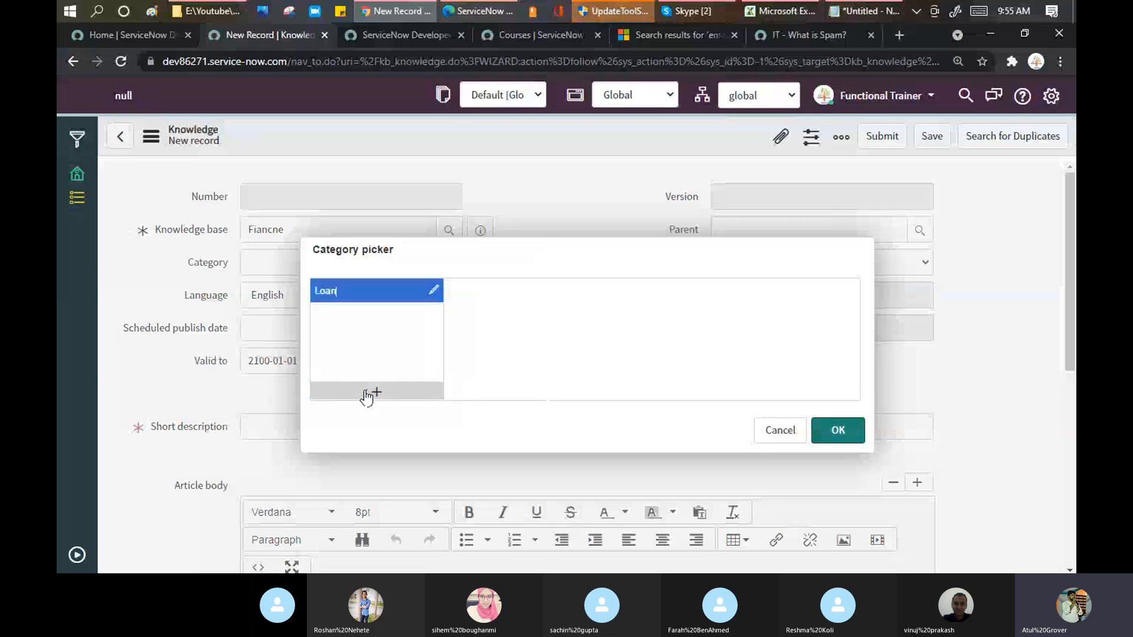
pyautogui.click(366, 392)
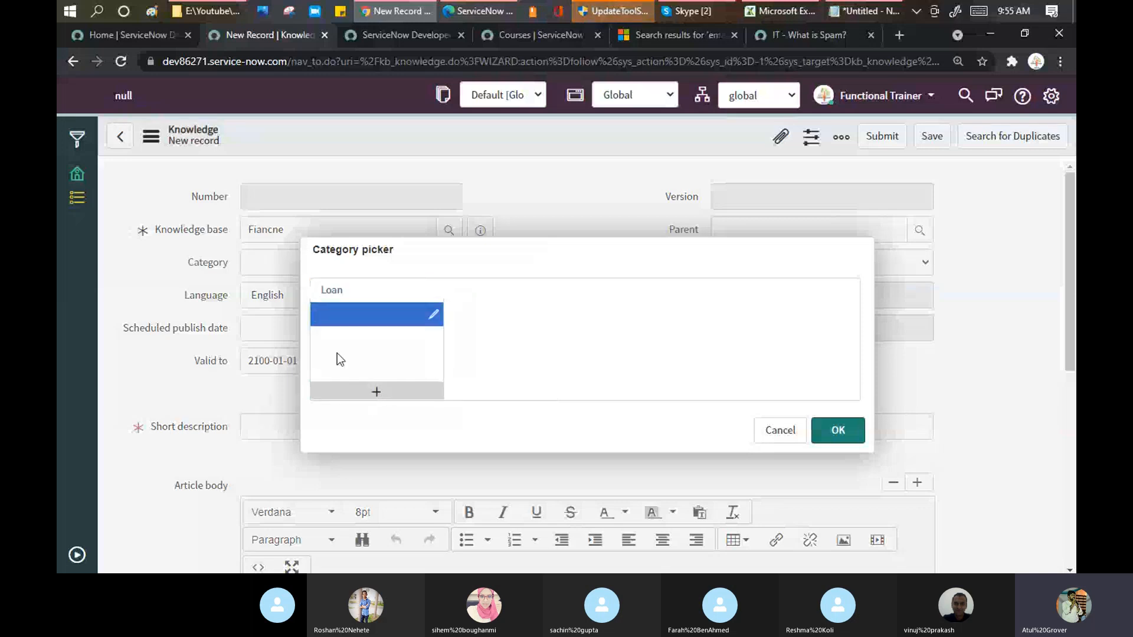
pyautogui.write('Deposit')
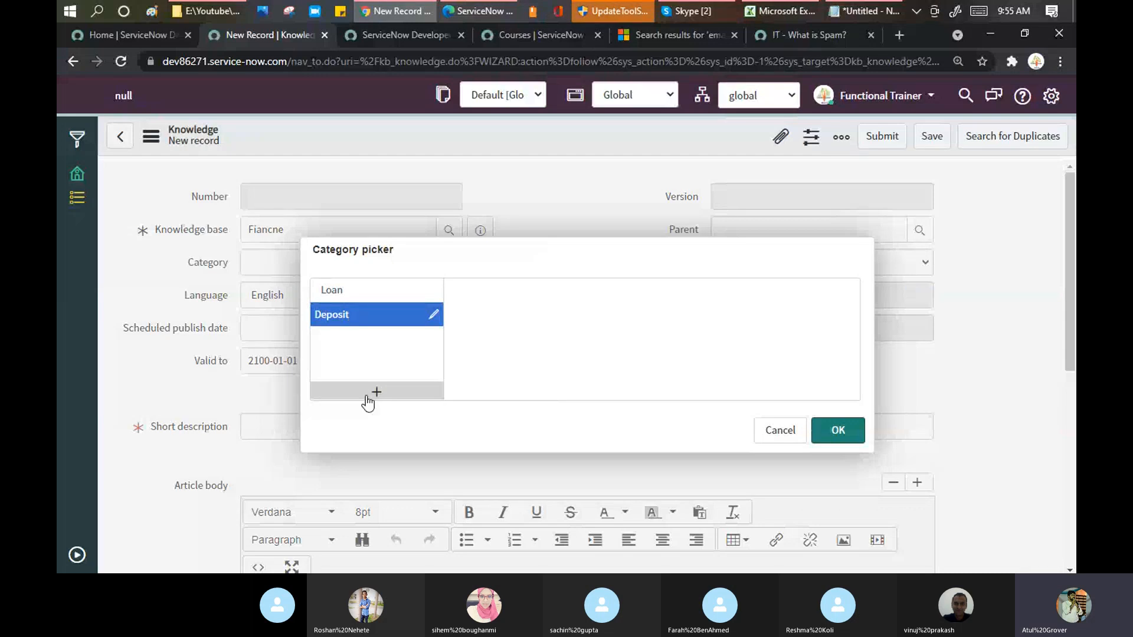
pyautogui.click(367, 392)
pyautogui.write('Withd')
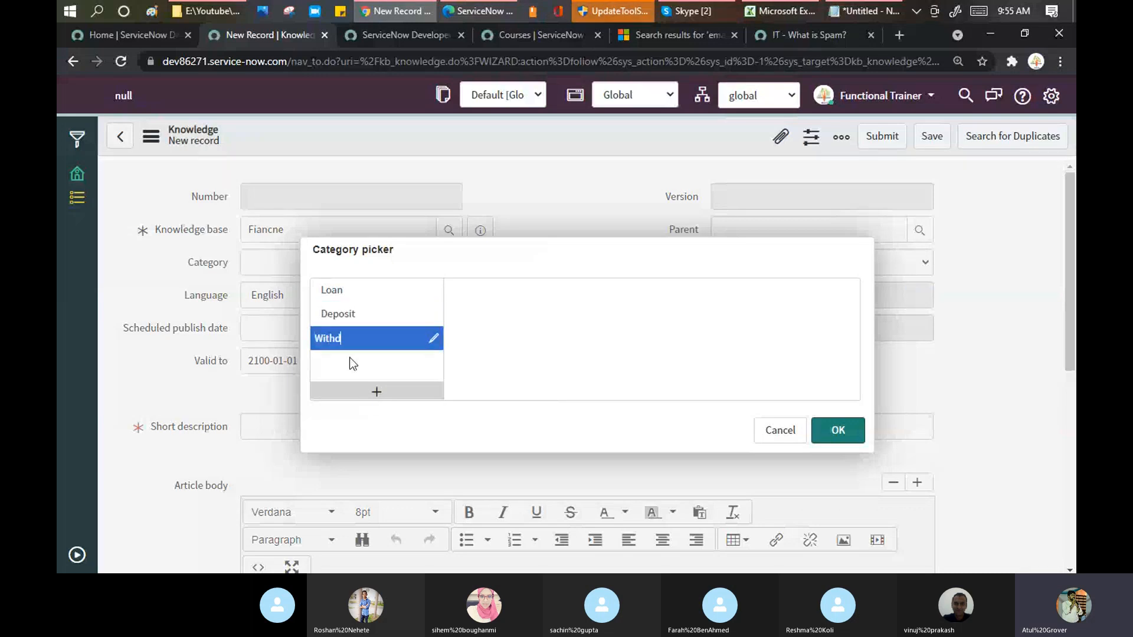
pyautogui.write('raw')
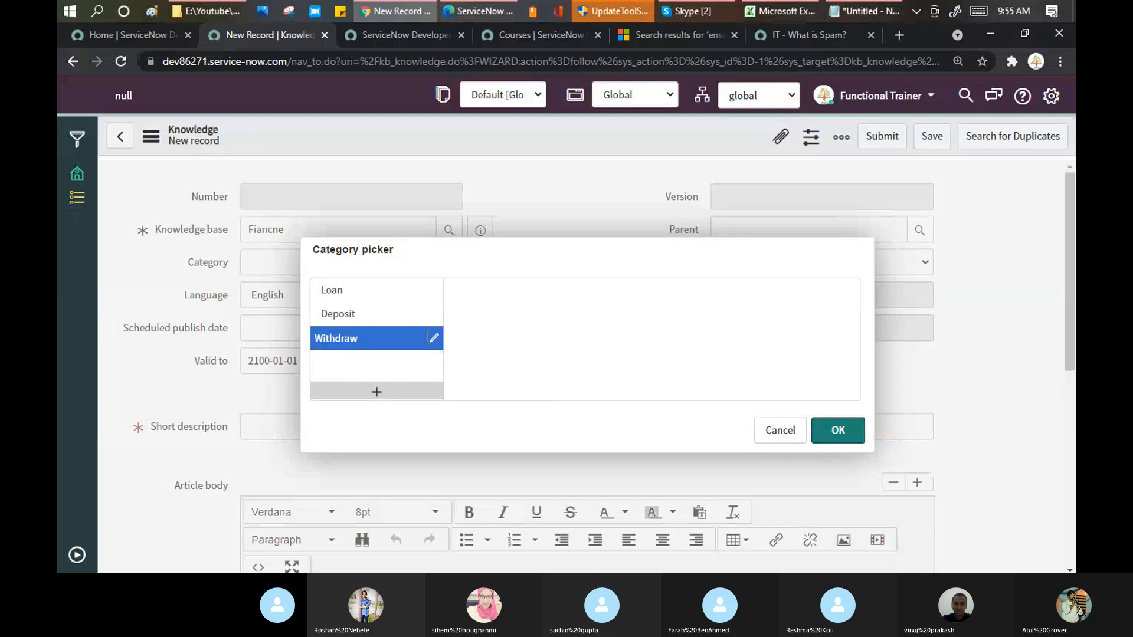
pyautogui.click(362, 289)
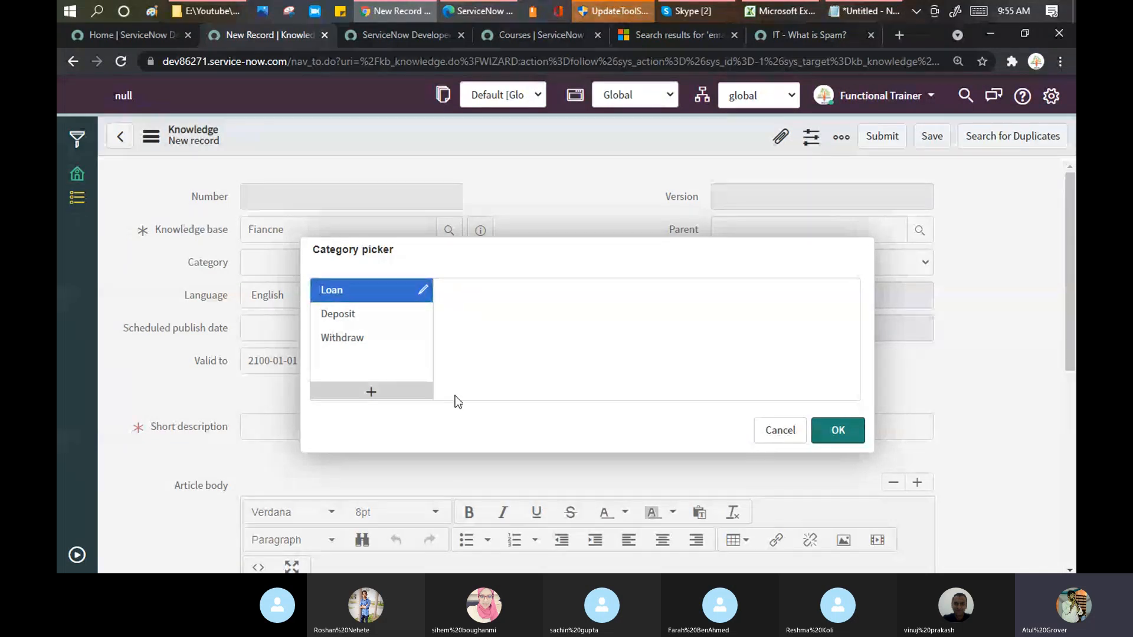
pyautogui.click(371, 391)
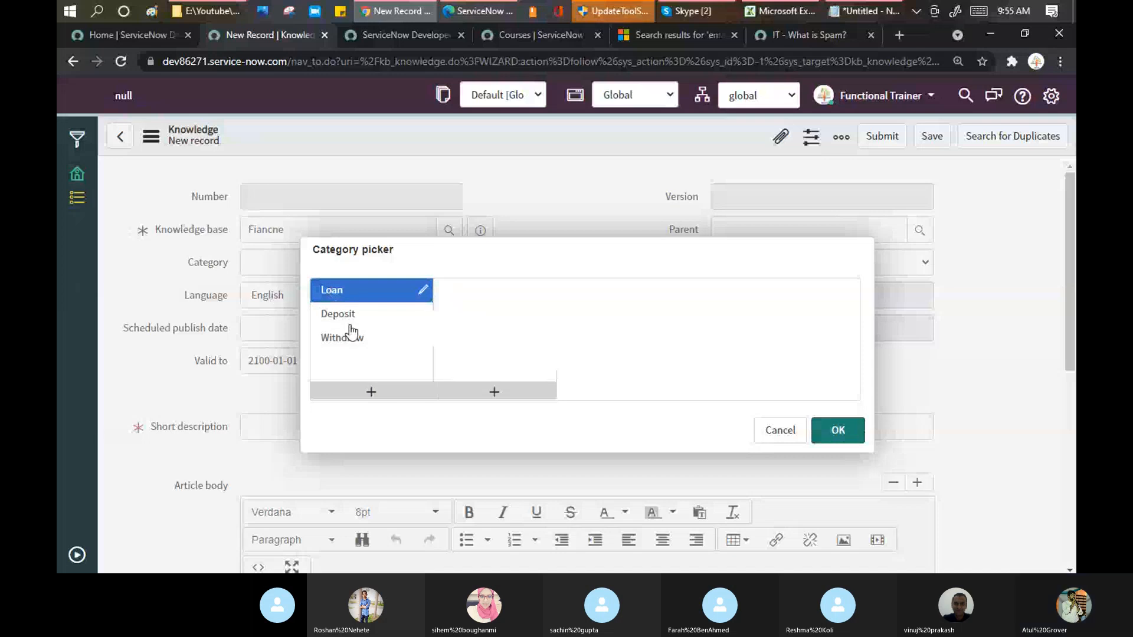
pyautogui.press('Escape')
pyautogui.click(283, 260)
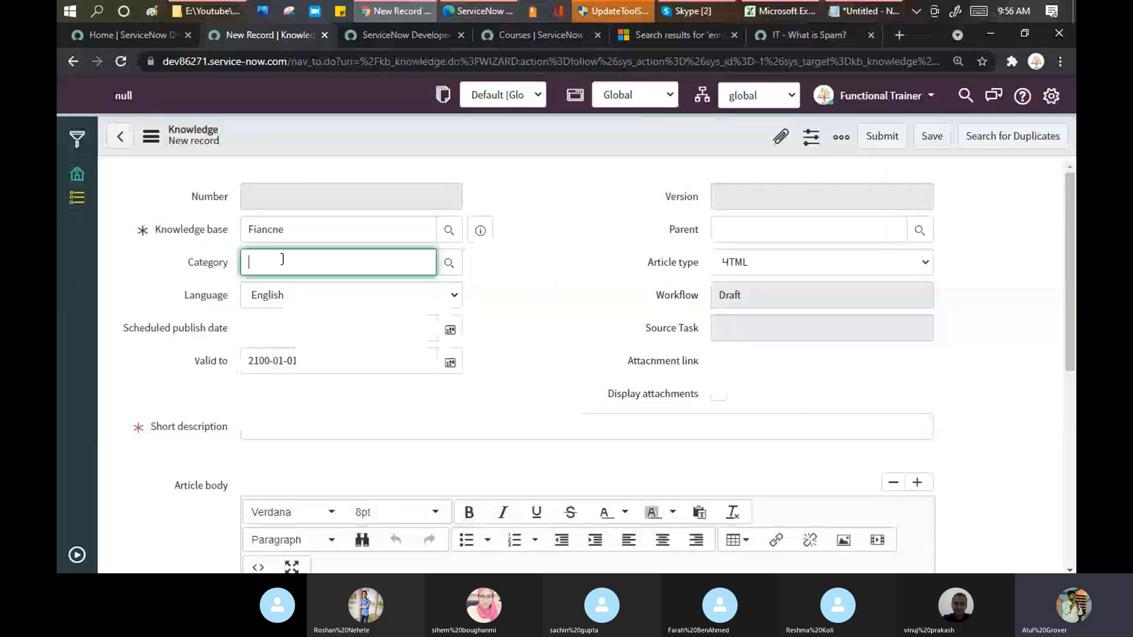
# Step: Reopen the category picker and add a subcategory named Personal under Loan
pyautogui.click(452, 263)
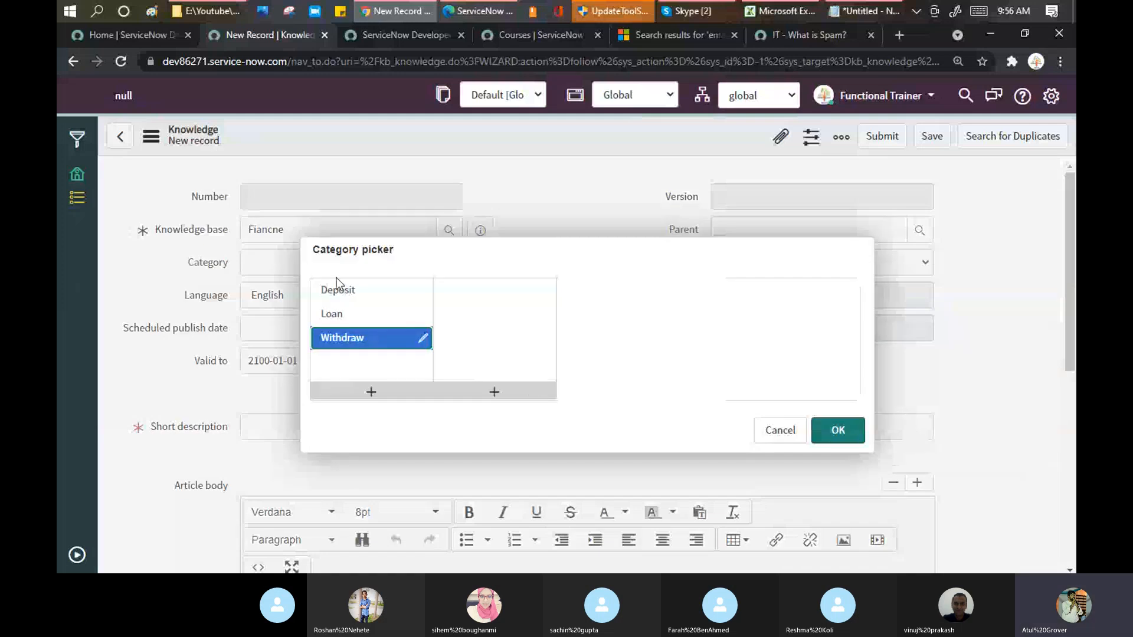
pyautogui.click(330, 318)
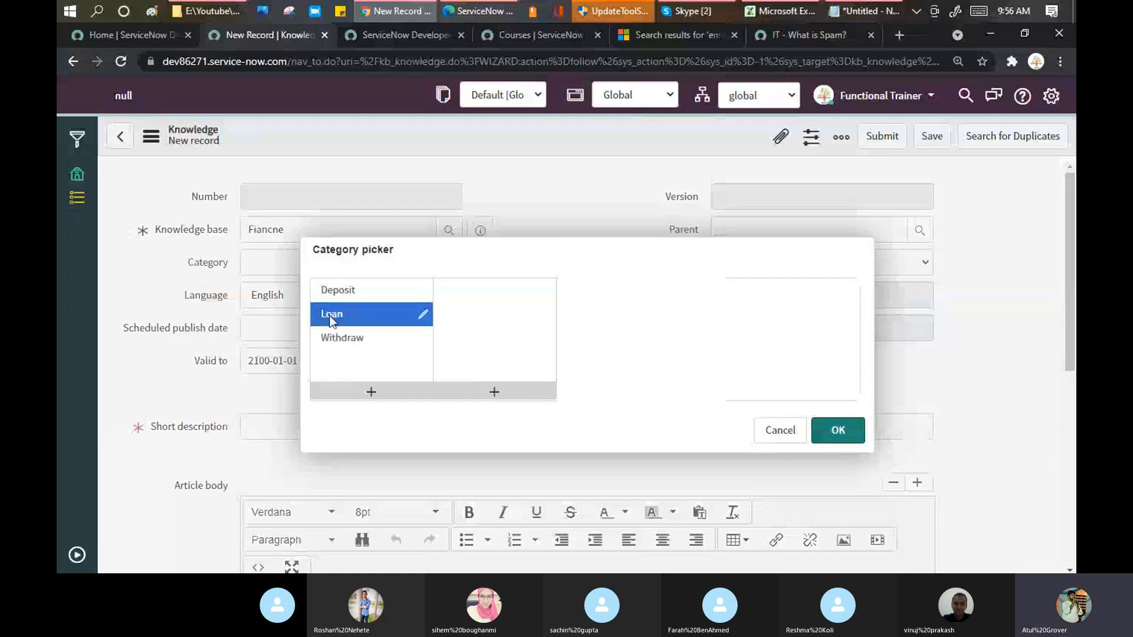
pyautogui.click(499, 393)
pyautogui.write('Perosna')
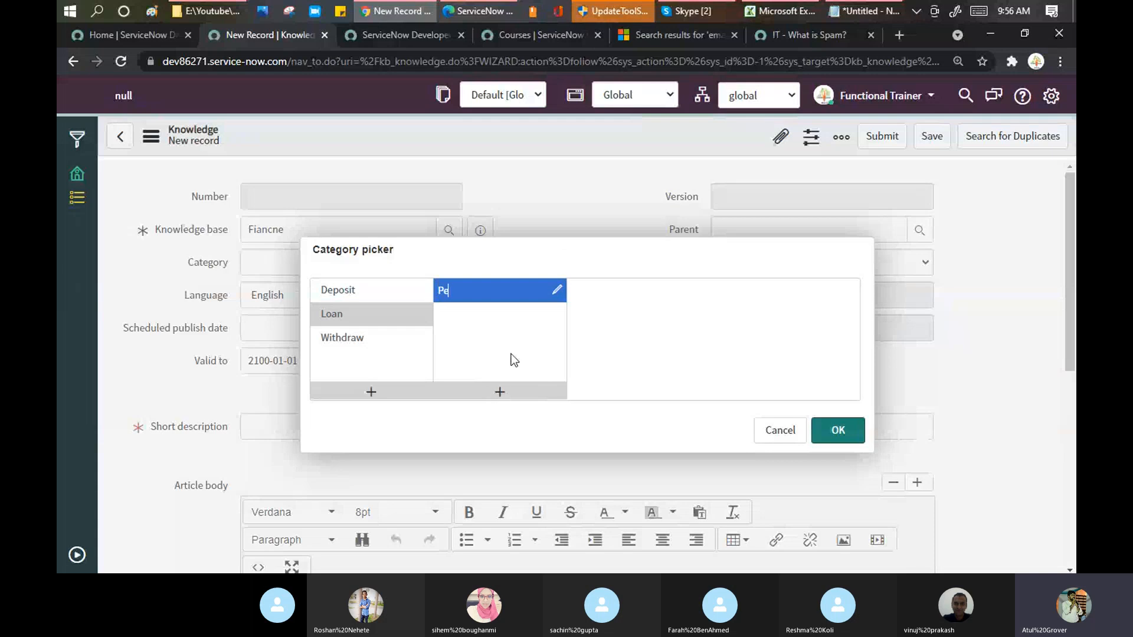
pyautogui.press('BackSpace')
pyautogui.press('BackSpace')
pyautogui.press('BackSpace')
pyautogui.press('BackSpace')
pyautogui.write('sonal')
# Step: Add the subcategories Home Loan and Education under Loan
pyautogui.click(499, 391)
pyautogui.write('H')
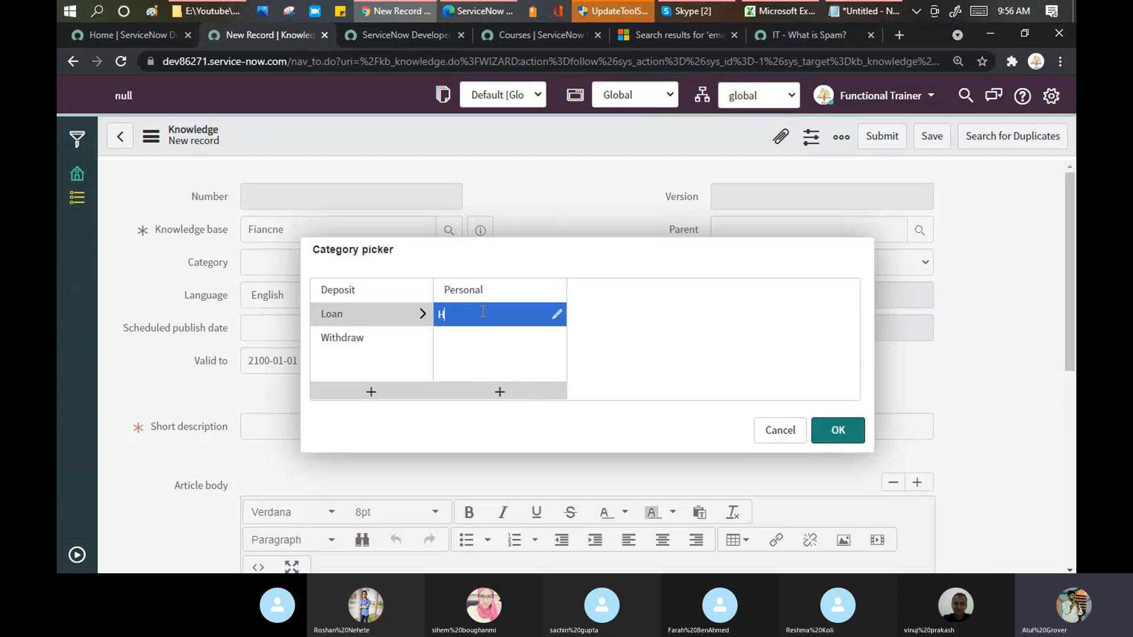
pyautogui.write('ome Loa')
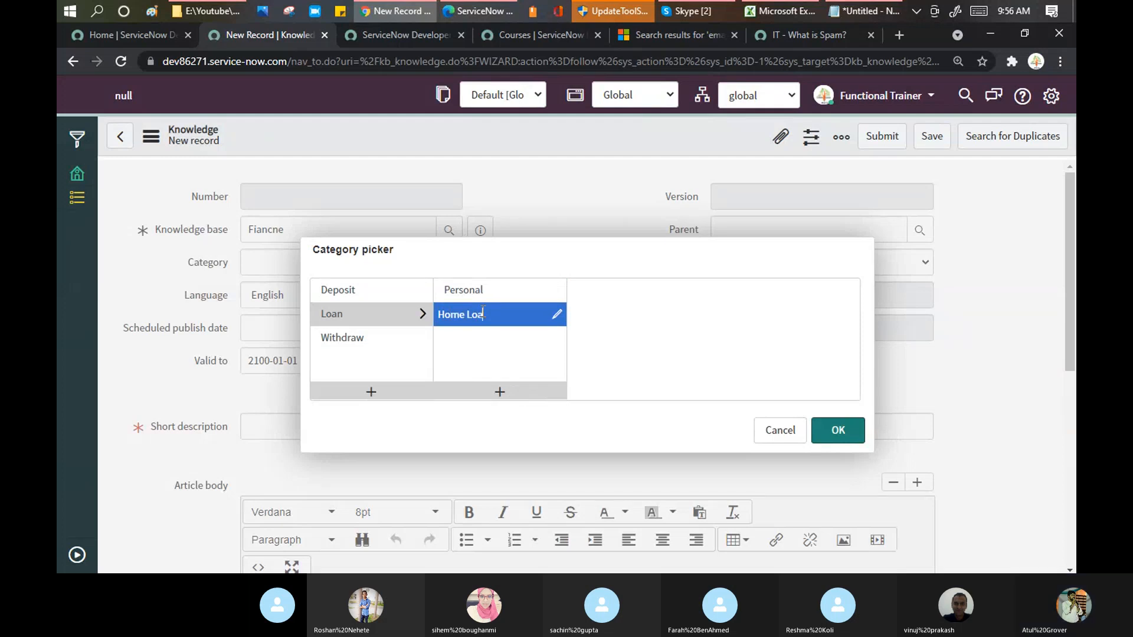
pyautogui.write('n')
pyautogui.press('Return')
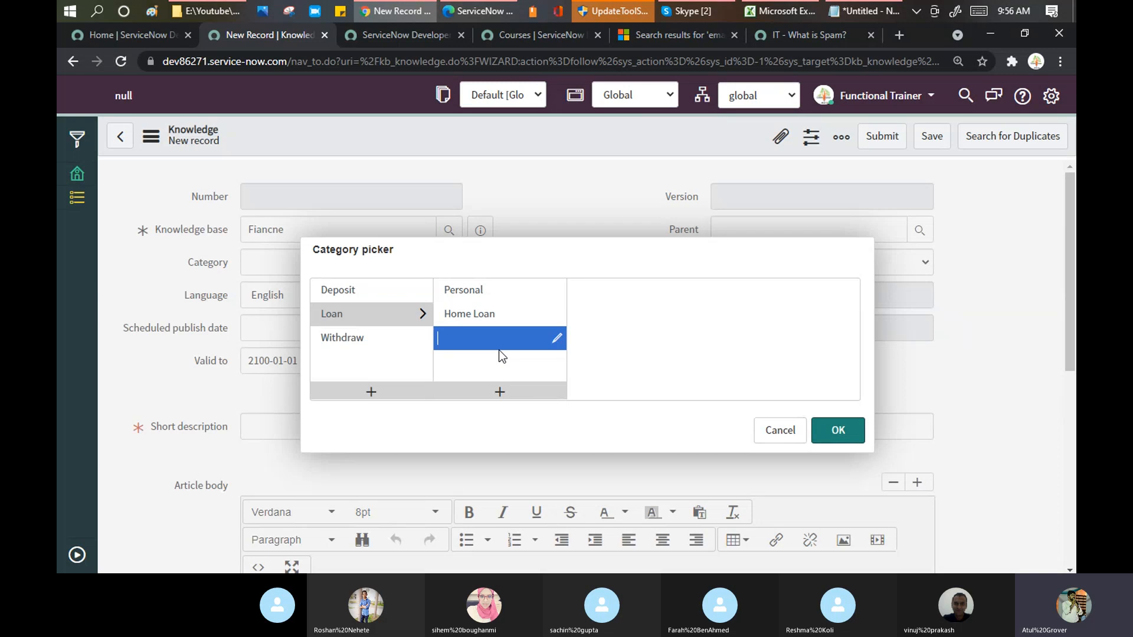
pyautogui.write('Education')
# Step: Confirm the category picker and set the article's category to Education under Loan
pyautogui.click(823, 432)
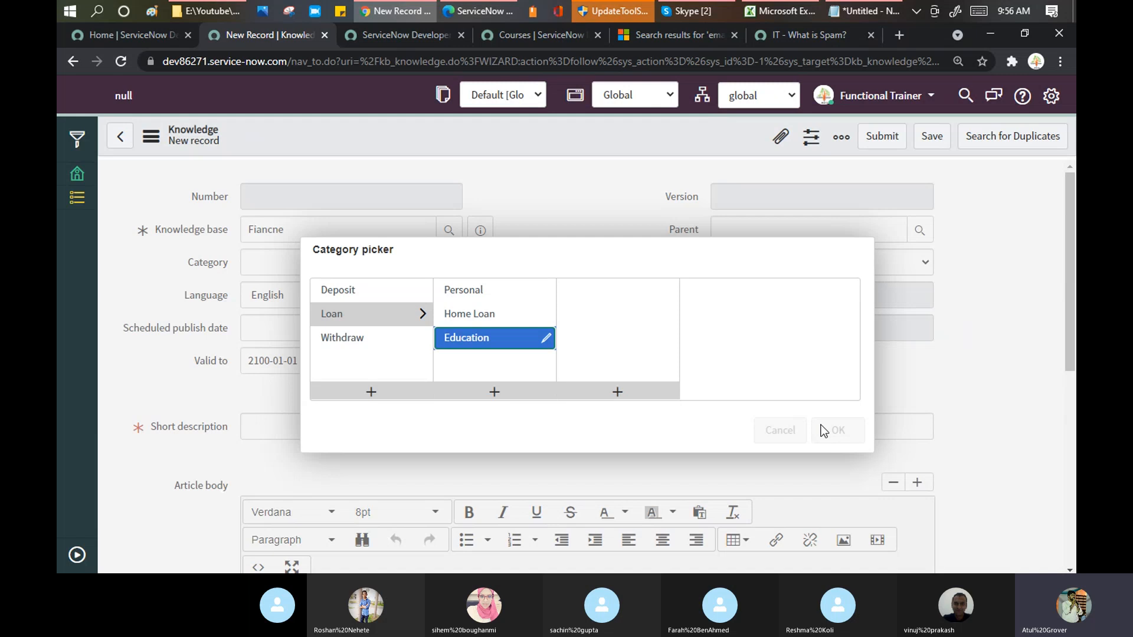
pyautogui.click(326, 261)
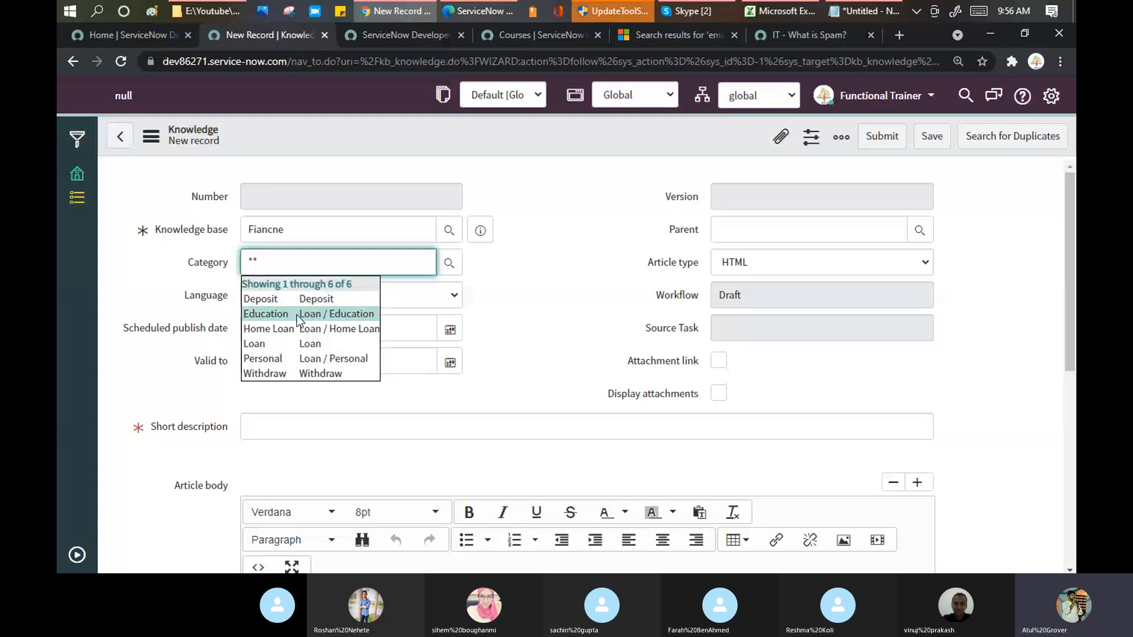
pyautogui.click(333, 317)
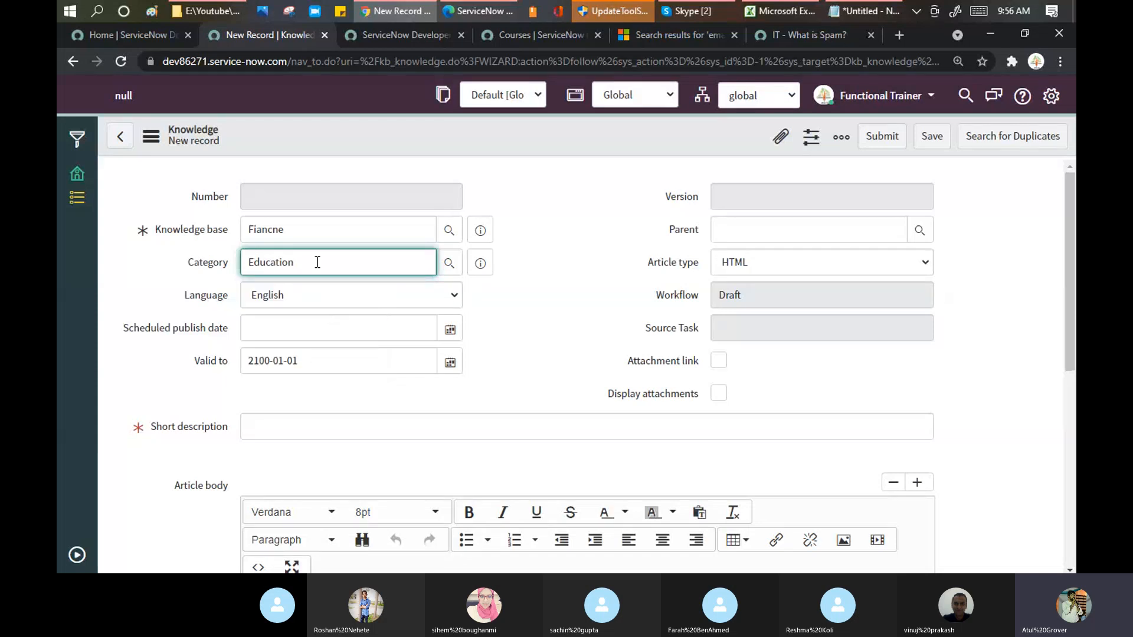
# Step: Glance at the "What is Spam?" article, then enter "Apply Education Loan" as the new article's short description
pyautogui.click(787, 38)
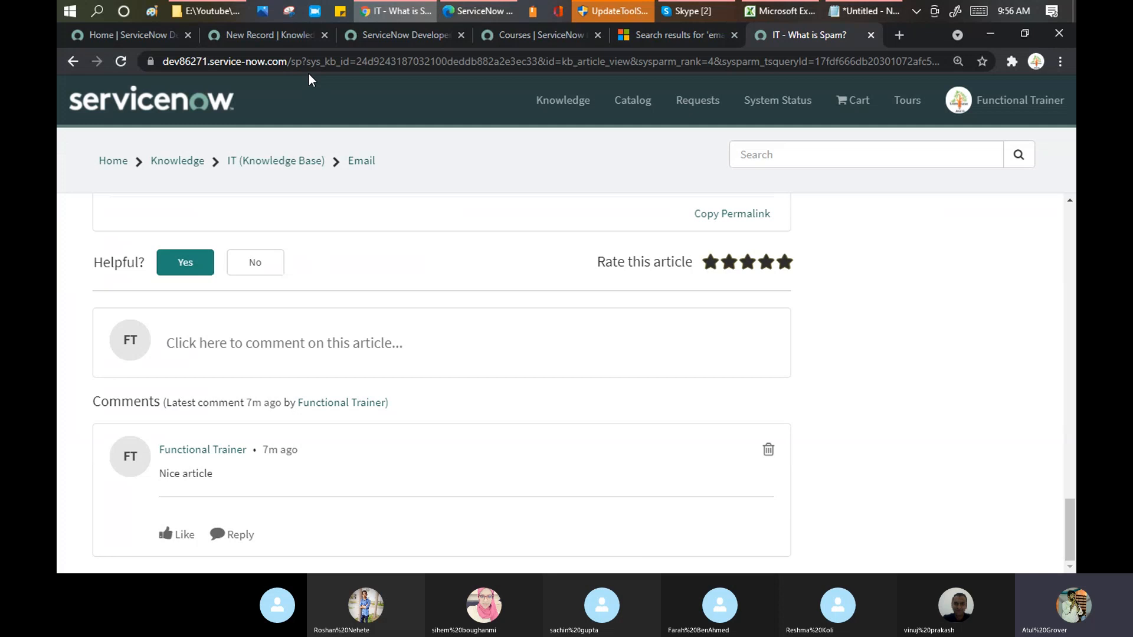
pyautogui.click(277, 34)
pyautogui.scroll(-3, 354, 283)
pyautogui.click(293, 273)
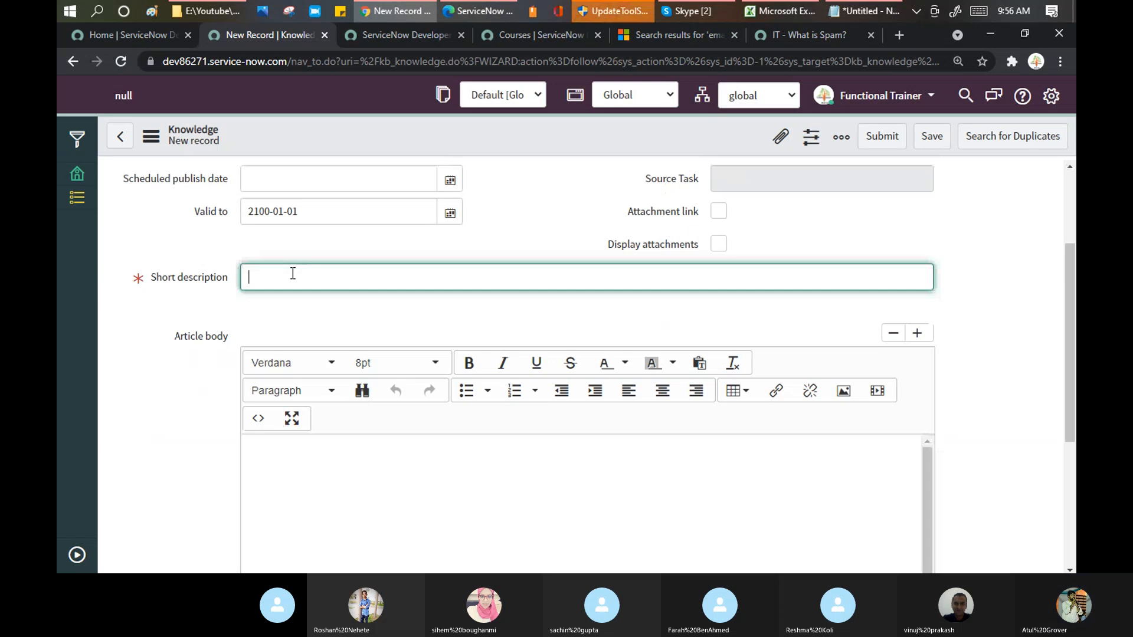
pyautogui.write('Apply')
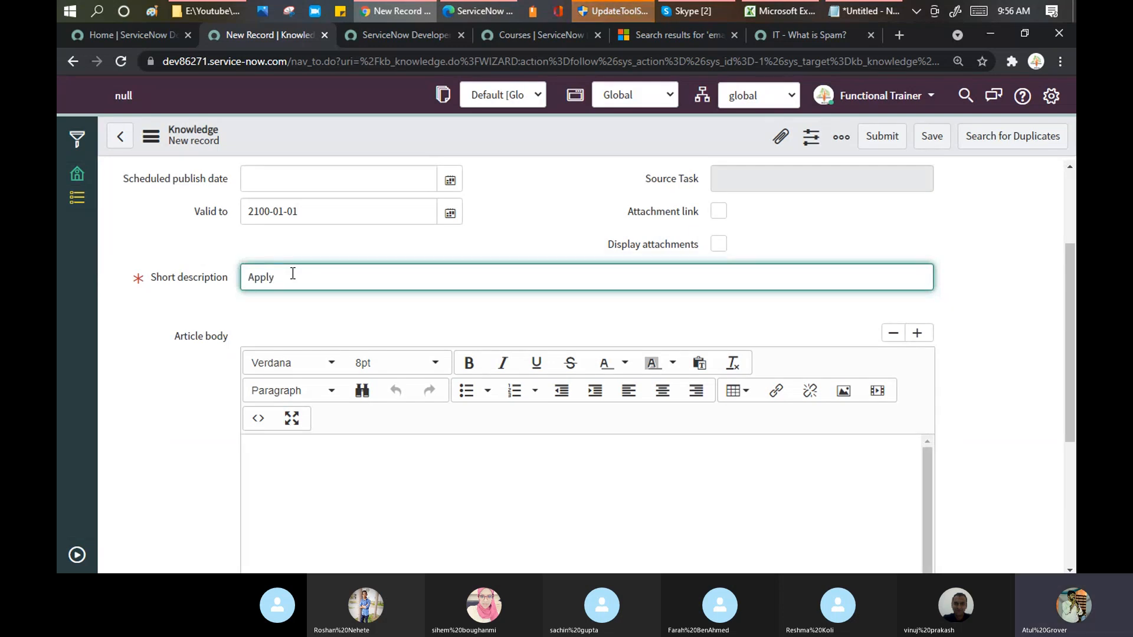
pyautogui.write(' Ed')
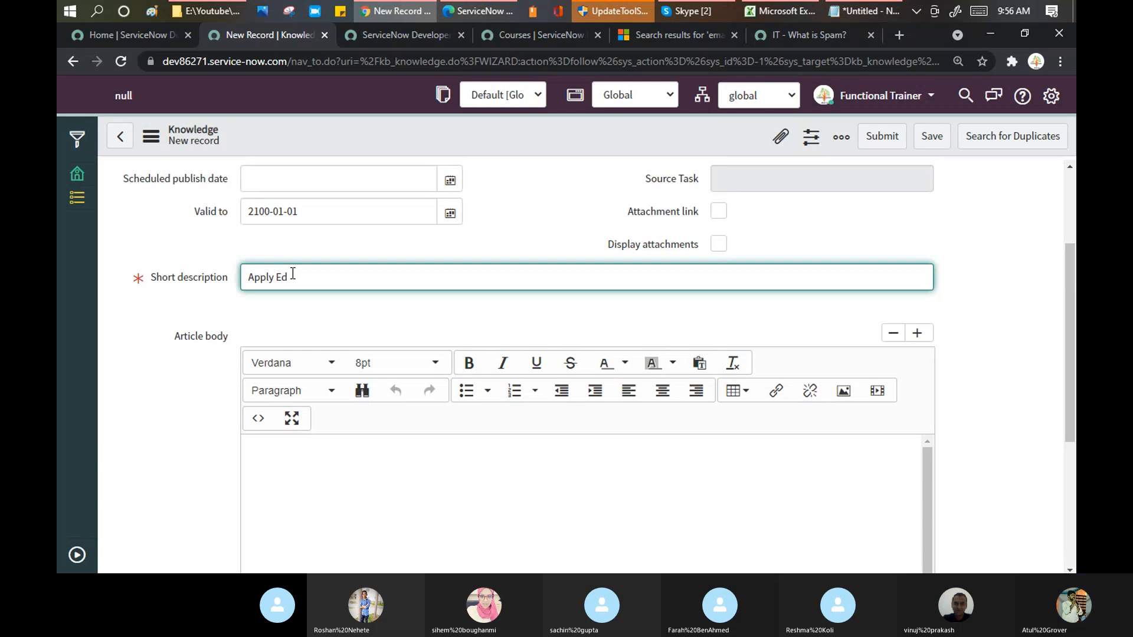
pyautogui.write('ucation Loan')
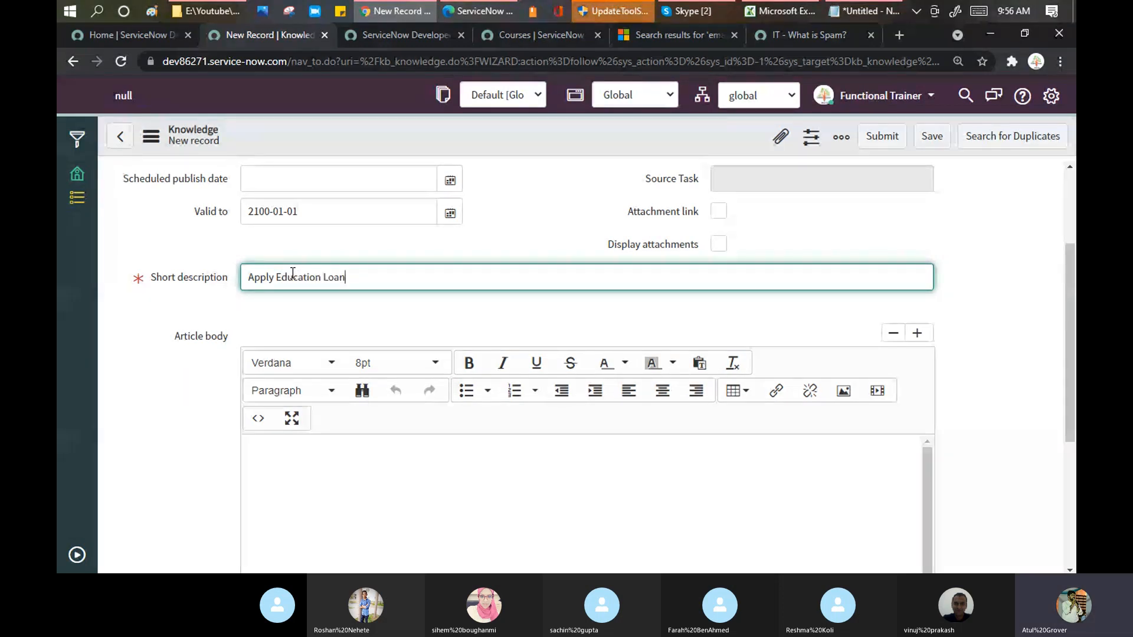
# Step: Copy the short description and fill the article body with several lines repeating "Apply Education Loan"
pyautogui.hotkey('ctrl', 'a')
pyautogui.scroll(-3, 413, 413)
pyautogui.click(449, 322)
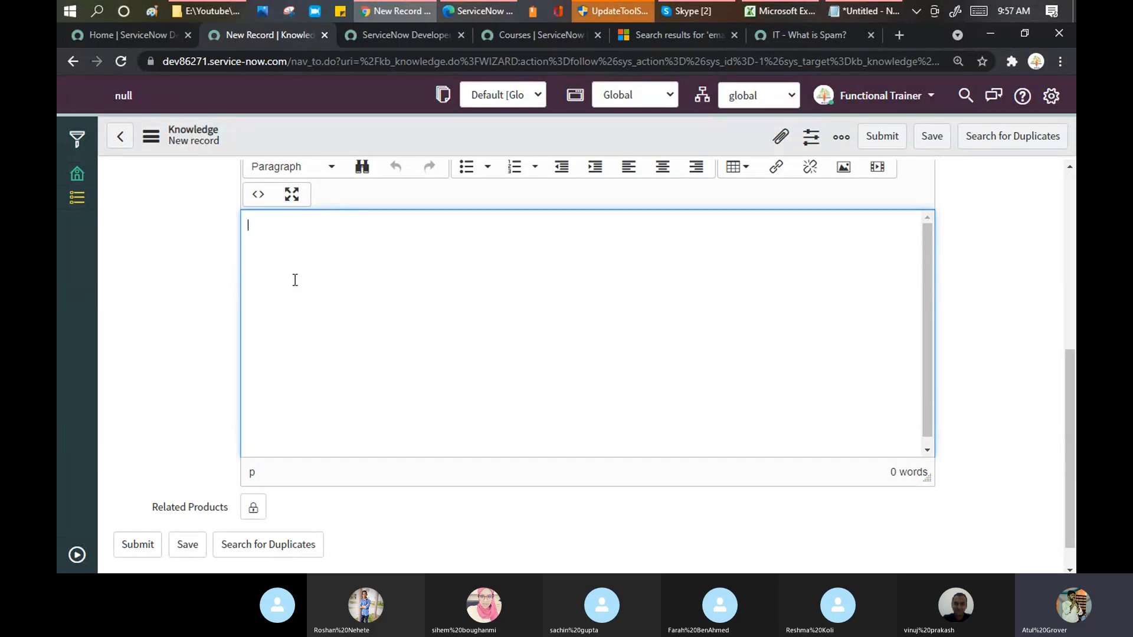
pyautogui.scroll(4, 295, 280)
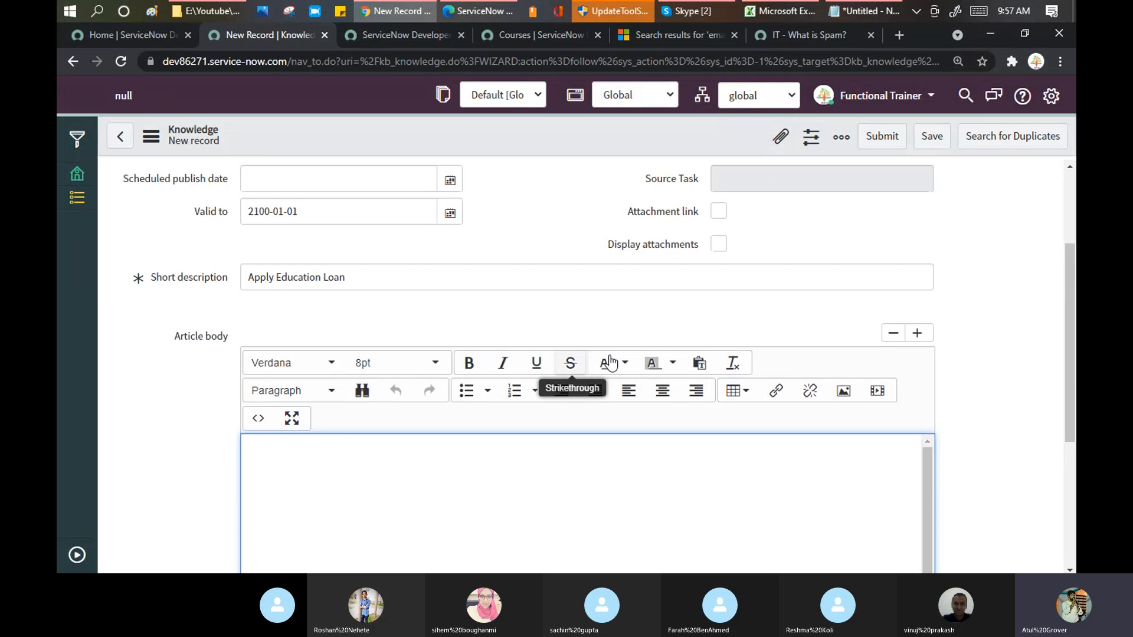
pyautogui.hotkey('ctrl', 'v')
pyautogui.hotkey('ctrl', 'v')
pyautogui.press('Return')
pyautogui.hotkey('ctrl', 'v')
pyautogui.press('Return')
pyautogui.hotkey('ctrl', 'v')
pyautogui.press('Return')
pyautogui.hotkey('ctrl', 'v')
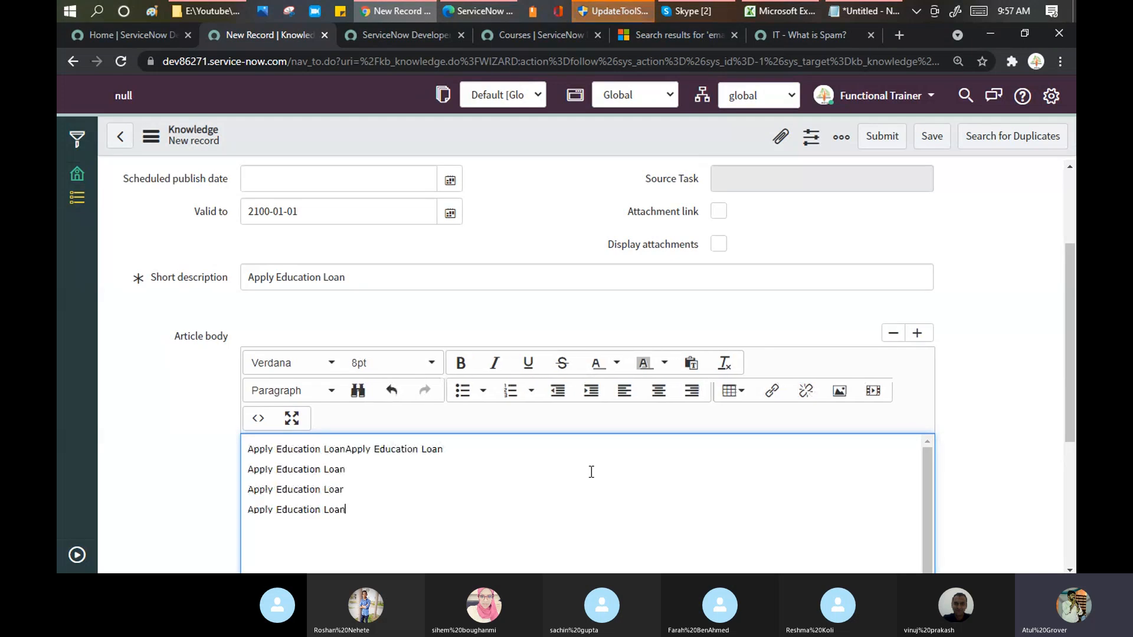
pyautogui.press('Return')
pyautogui.hotkey('ctrl', 'v')
pyautogui.hotkey('ctrl', 'v')
pyautogui.press('Return')
pyautogui.write('Apply Education LoanApply Education Loan Apply Education Loan')
pyautogui.press('Return')
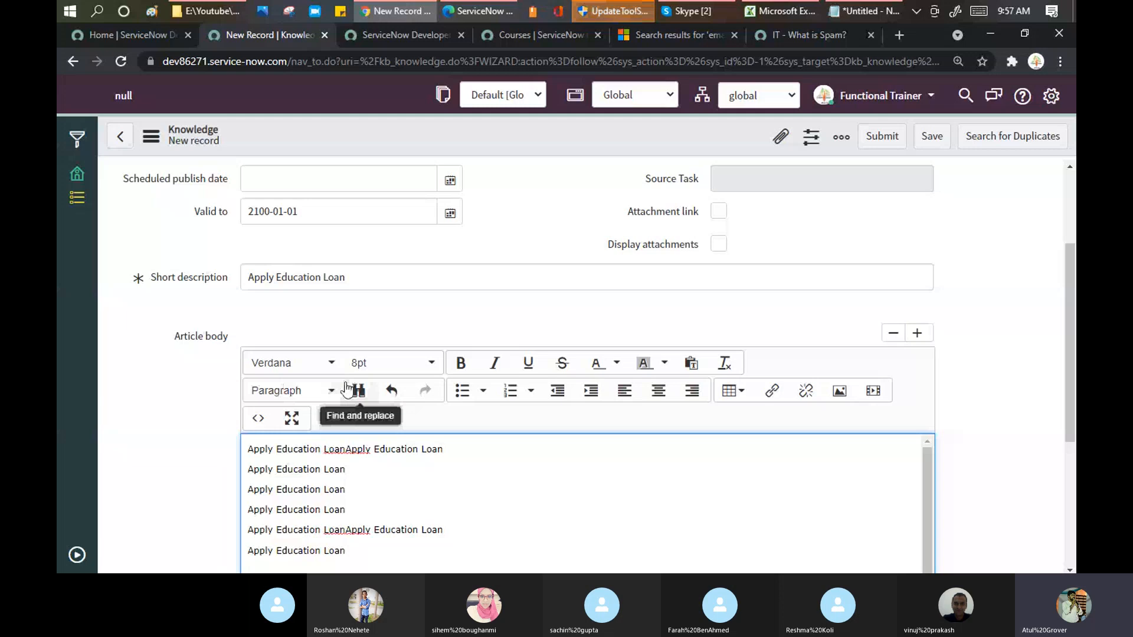
# Step: Save the new knowledge article and publish it
pyautogui.scroll(-1, 492, 360)
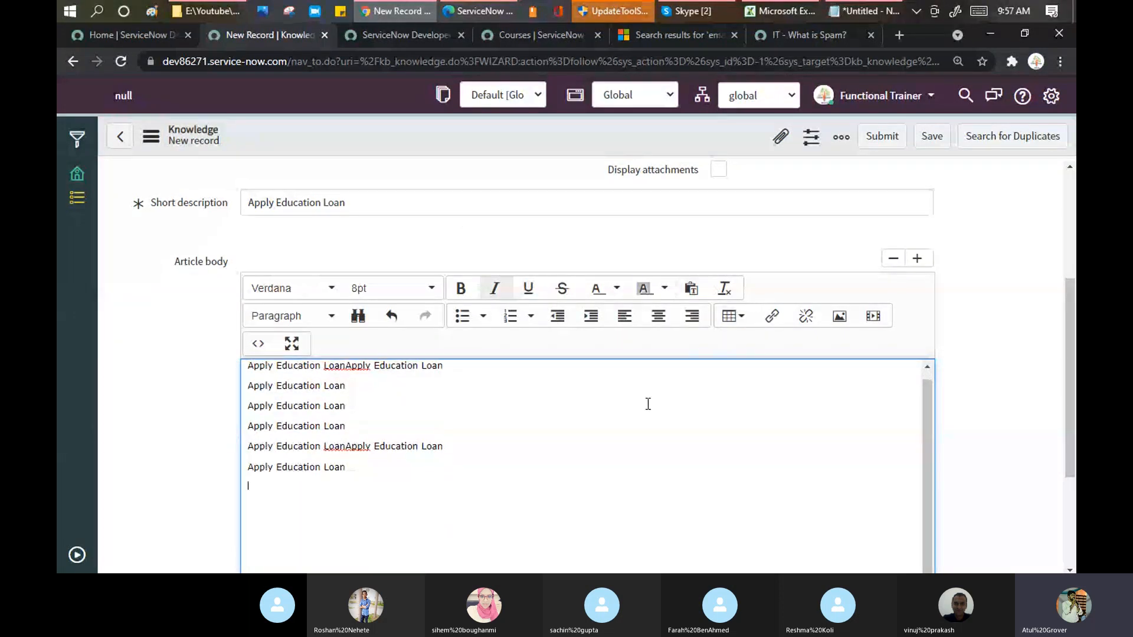
pyautogui.rightClick(675, 136)
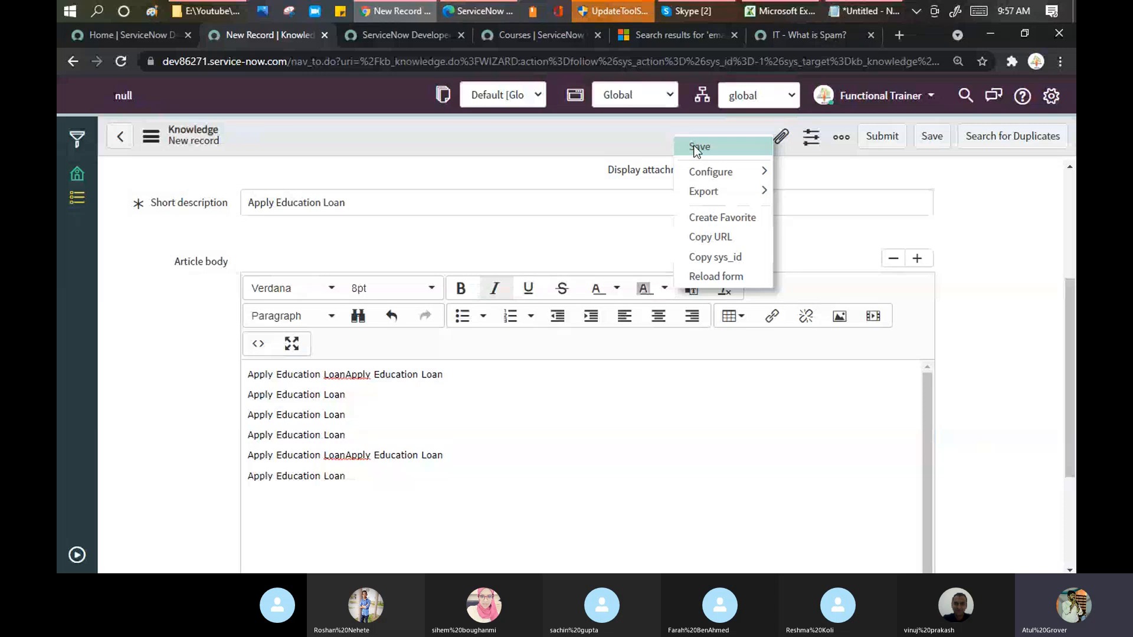
pyautogui.click(696, 147)
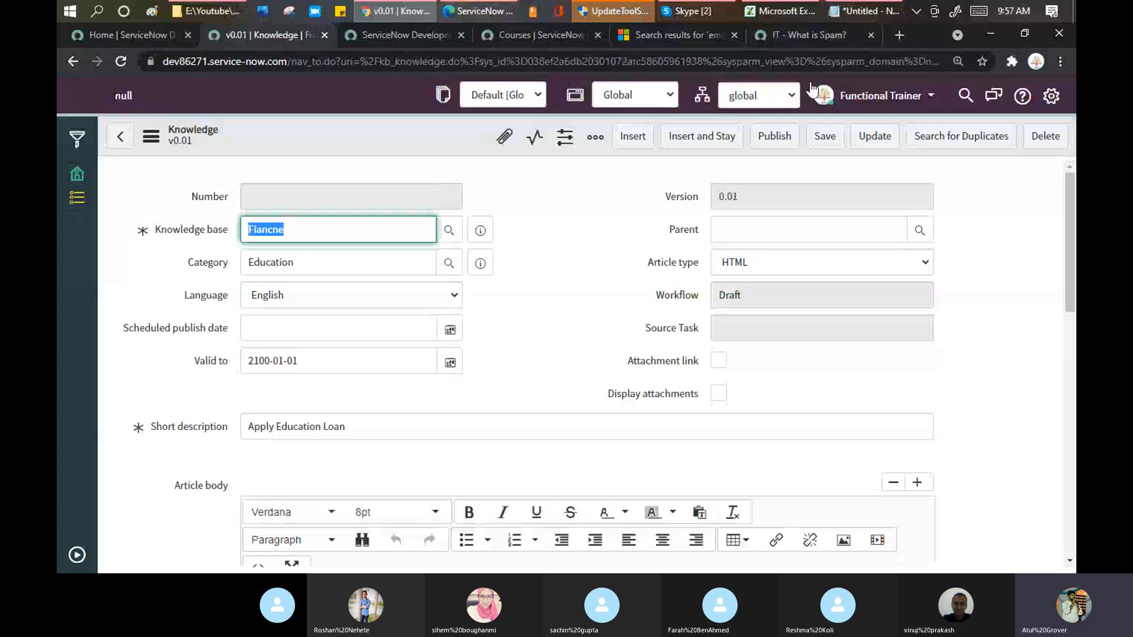
pyautogui.click(782, 143)
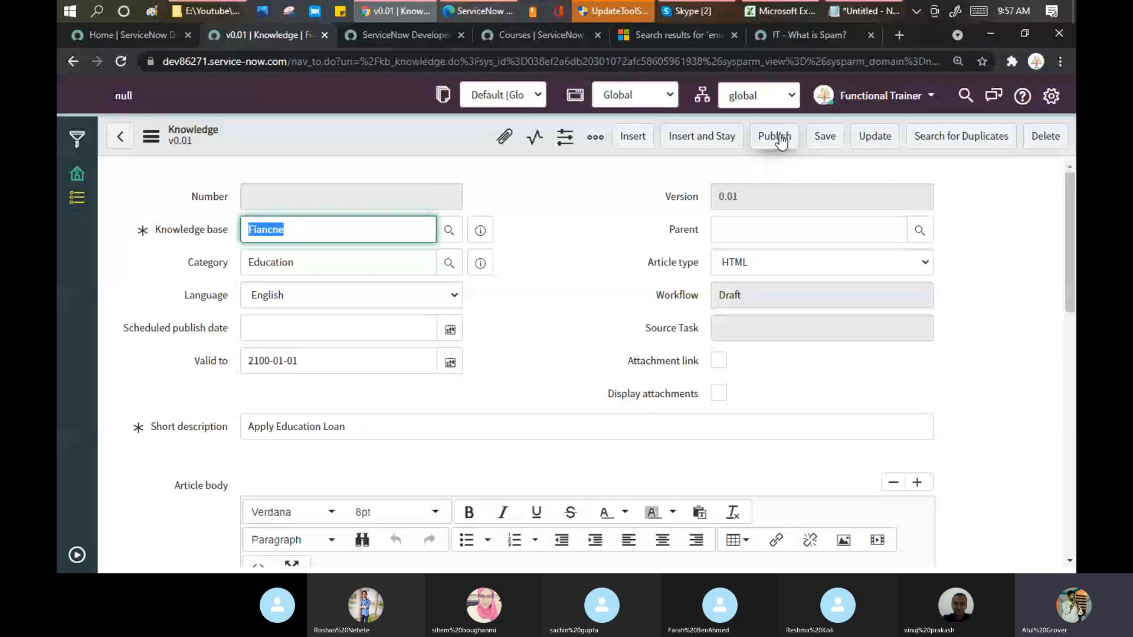
pyautogui.click(781, 142)
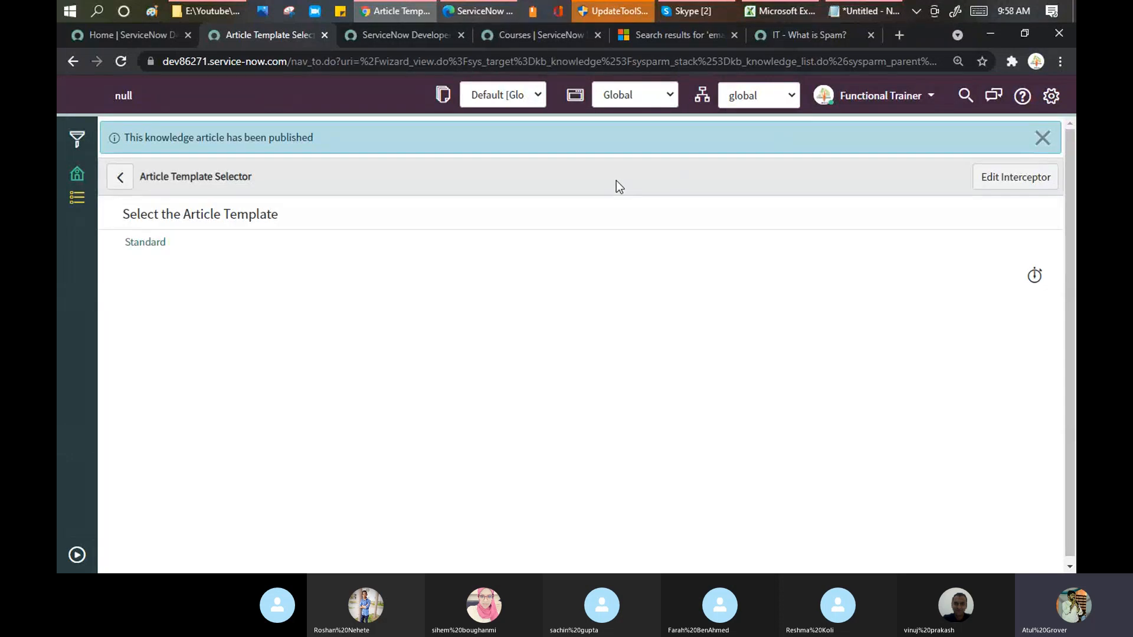
# Step: In the service portal, return to the home page and open the Knowledge Base page to view its categories
pyautogui.click(785, 34)
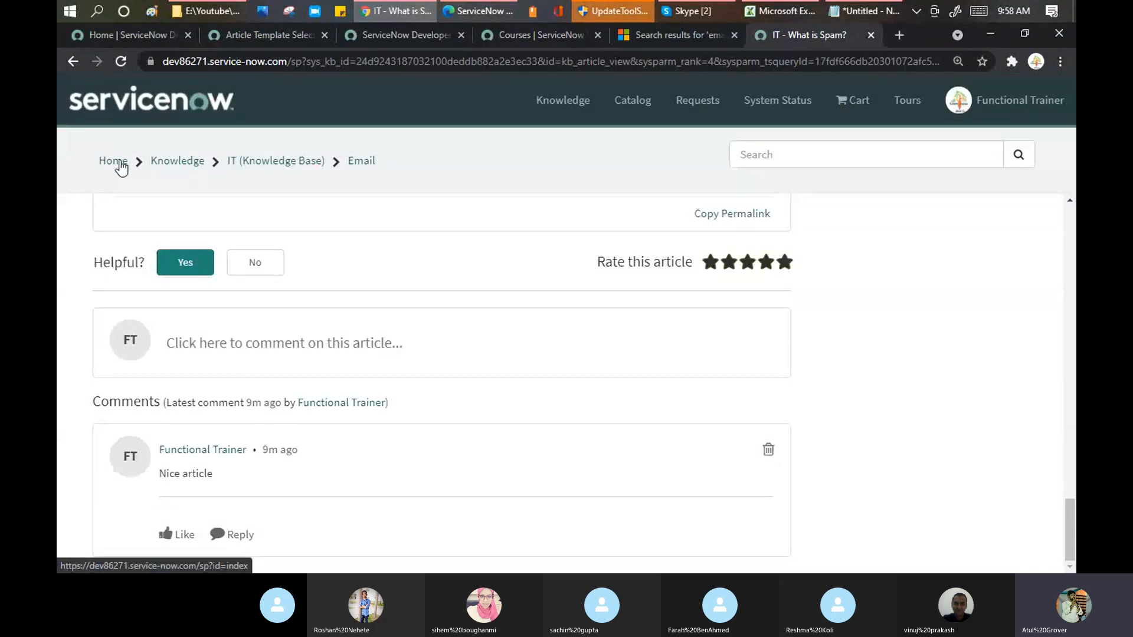
pyautogui.click(118, 164)
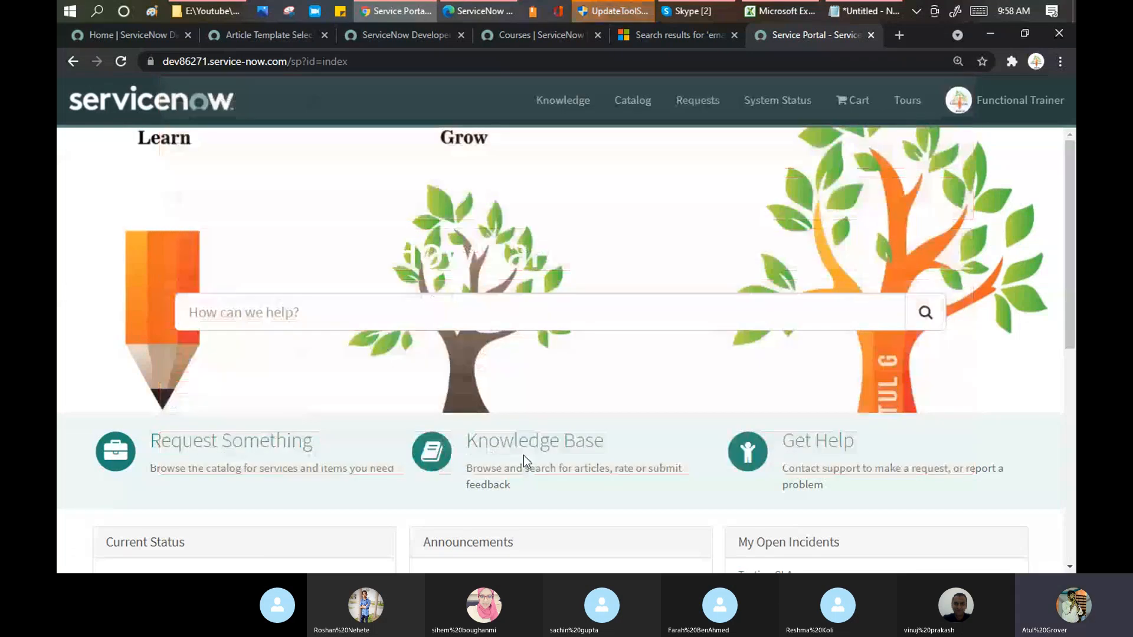
pyautogui.click(522, 447)
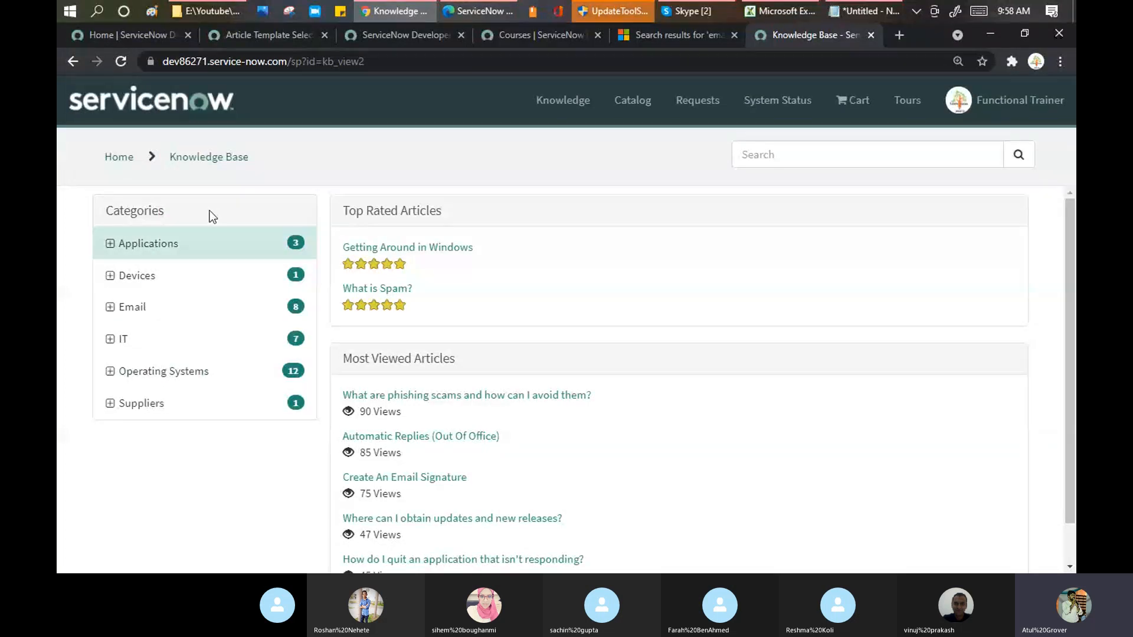
# Step: Return to the ServiceNow admin view, filter the navigator for "portals" and open the Service Portals list in a separate browser tab
pyautogui.click(255, 34)
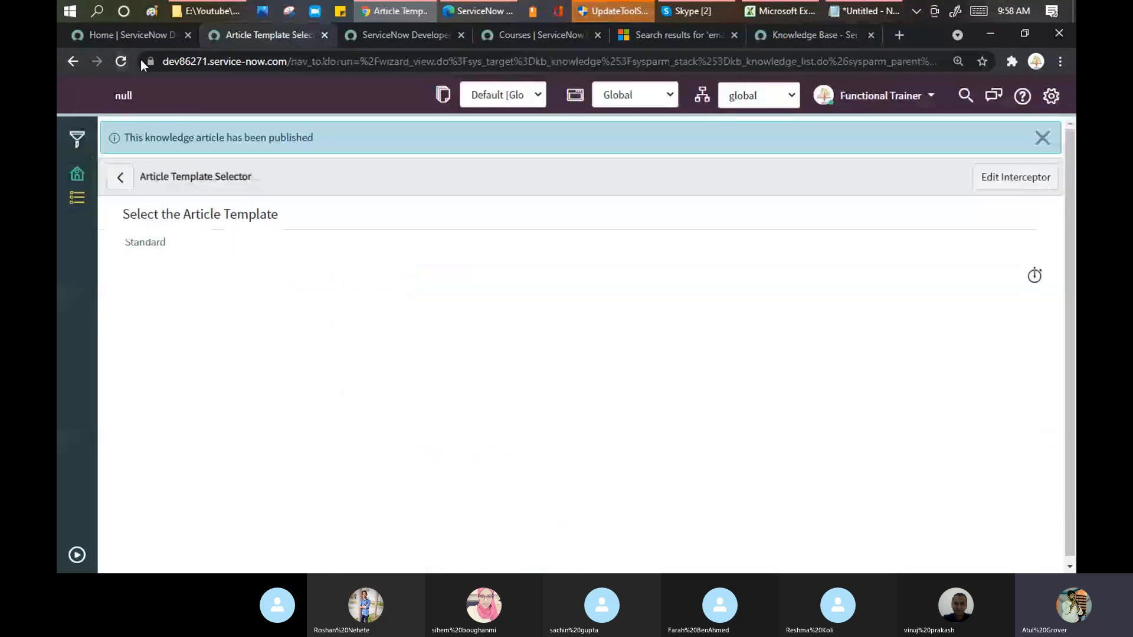
pyautogui.click(78, 554)
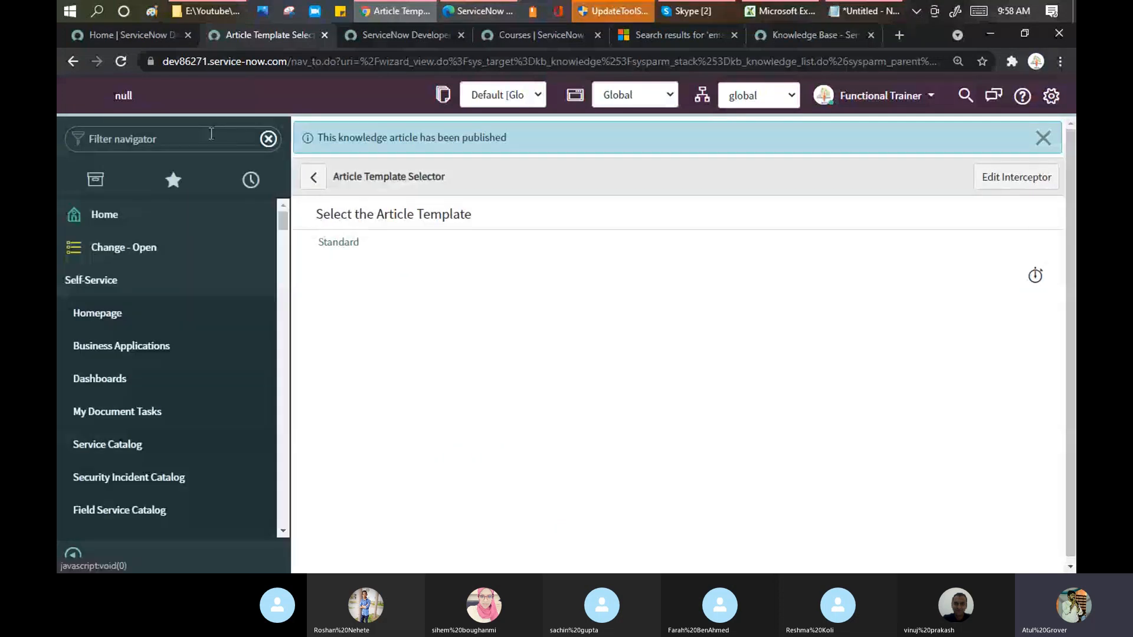
pyautogui.click(211, 134)
pyautogui.write('porta')
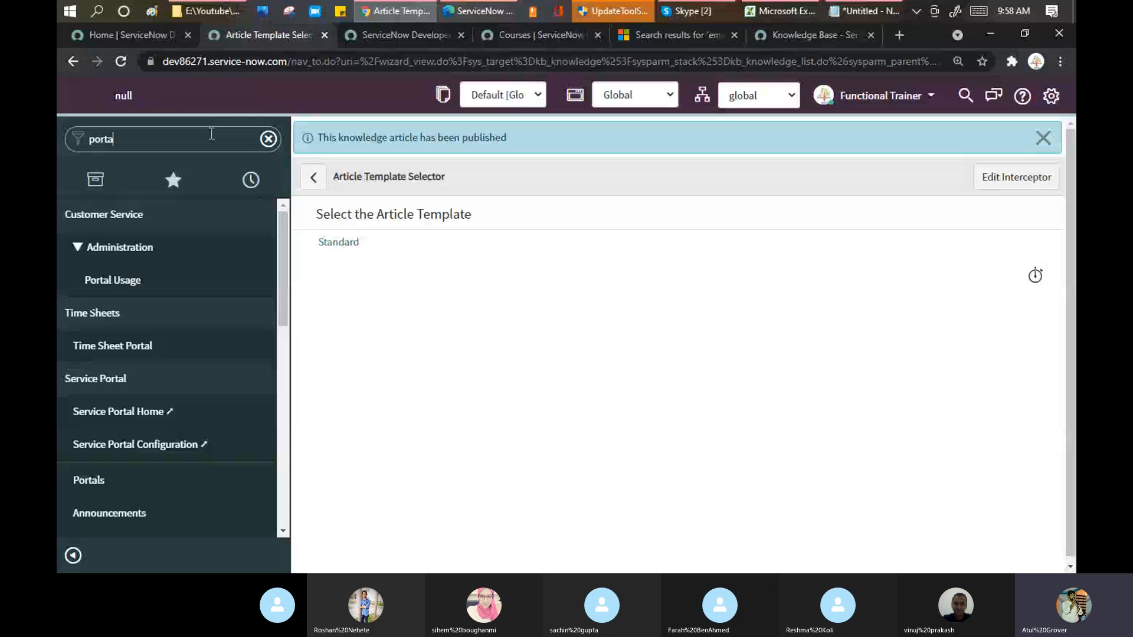
pyautogui.write('ls')
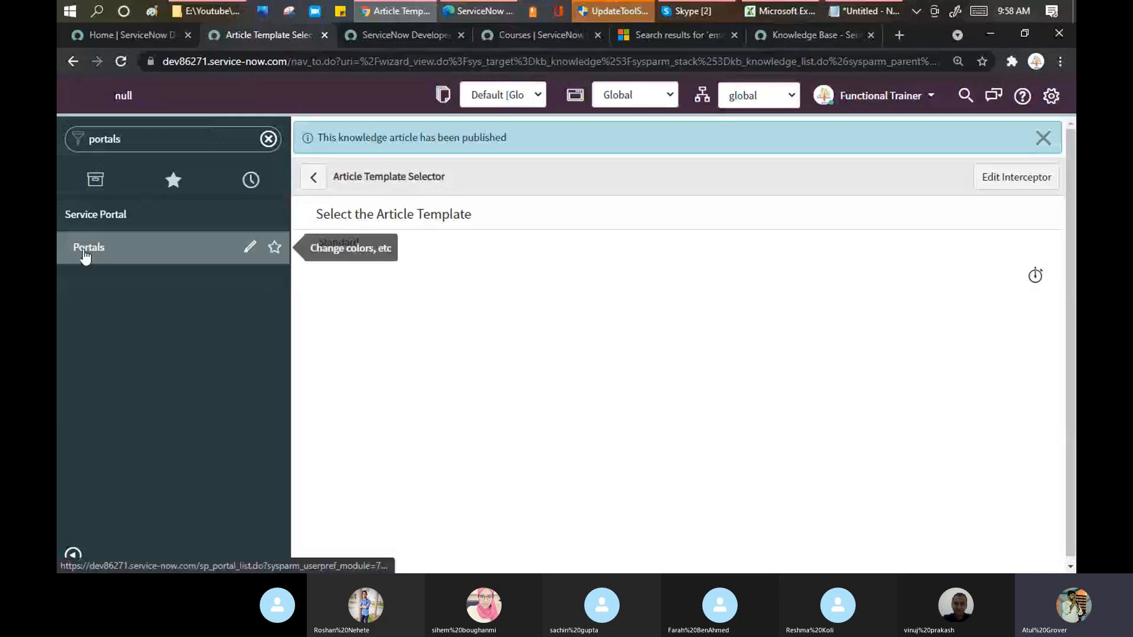
pyautogui.middleClick(85, 253)
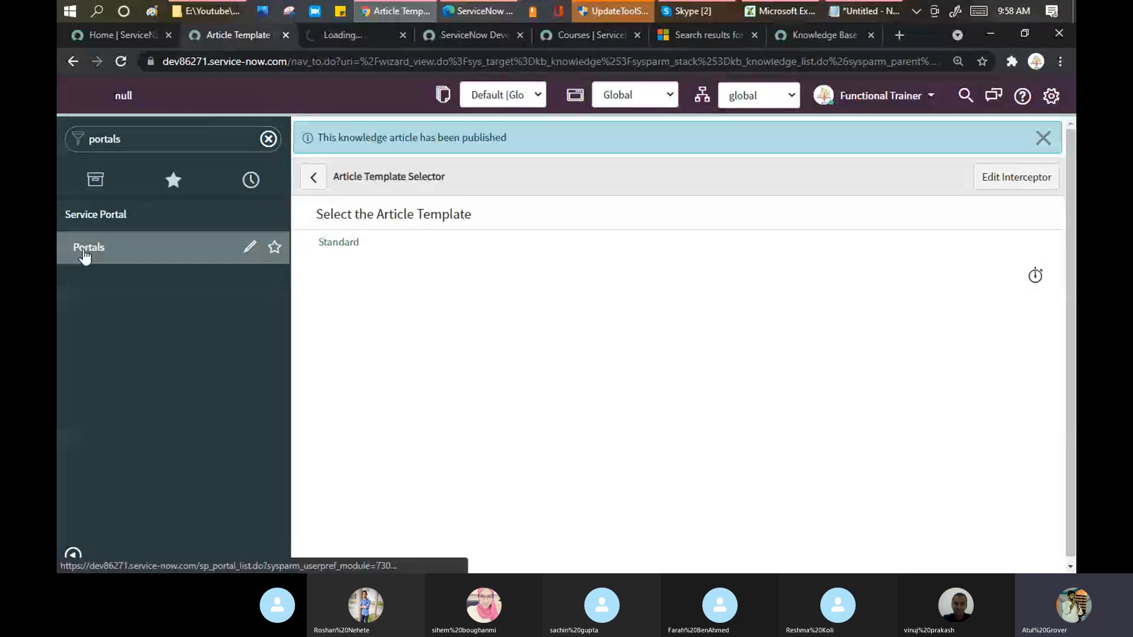
pyautogui.click(368, 36)
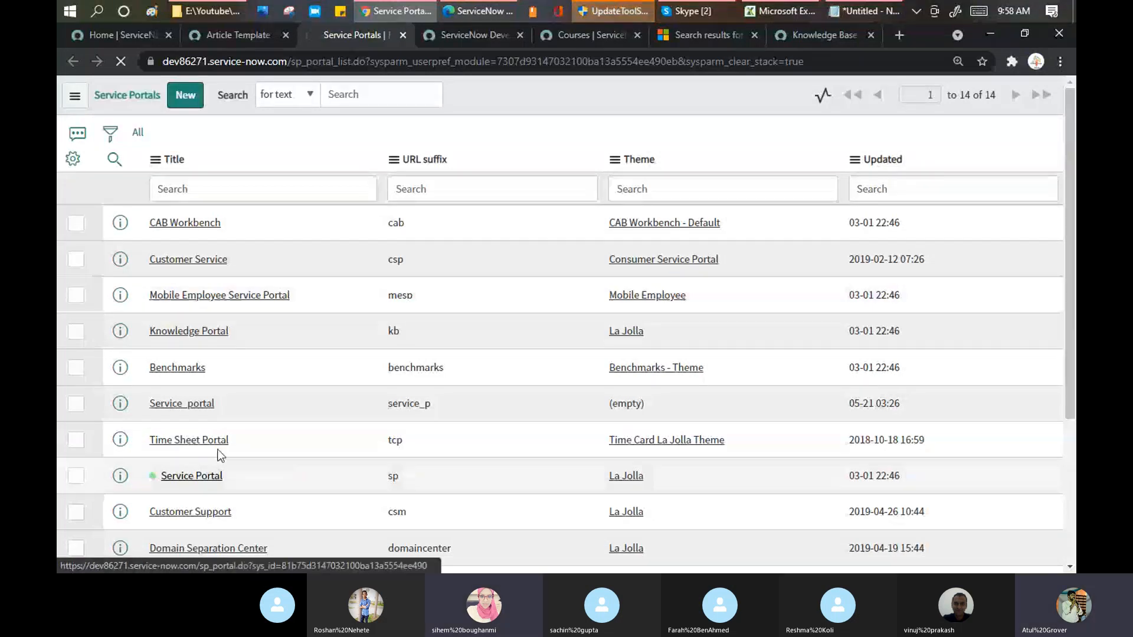
# Step: Open the Service Portal record with the URL suffix sp and display its related Knowledge Bases list
pyautogui.click(192, 476)
pyautogui.scroll(-5, 563, 253)
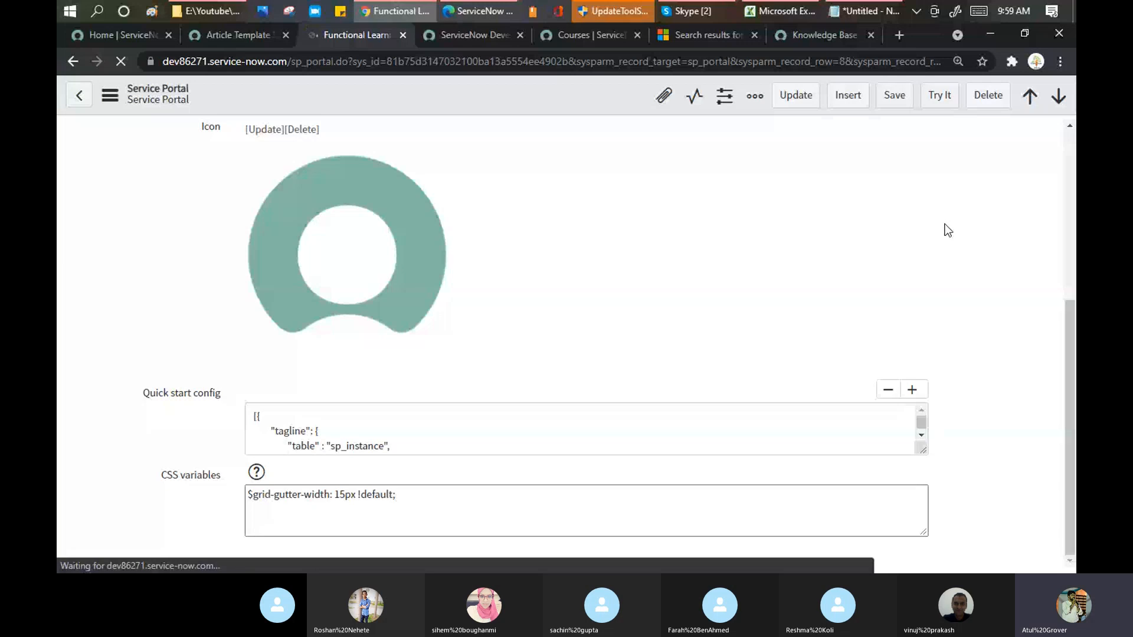
pyautogui.scroll(-4, 923, 239)
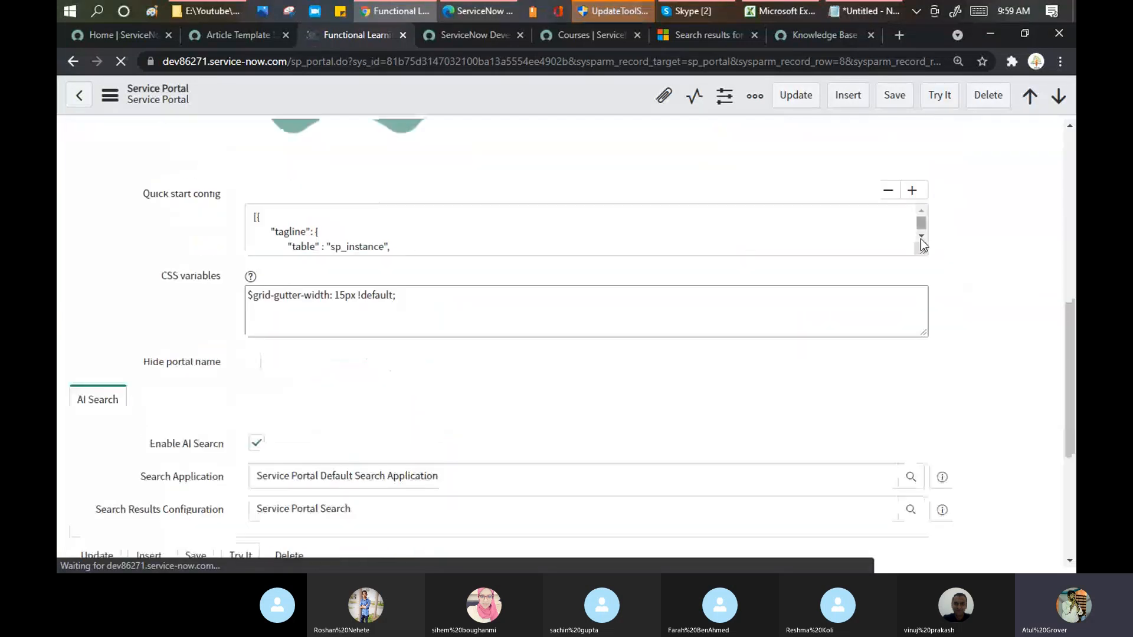
pyautogui.scroll(-5, 404, 395)
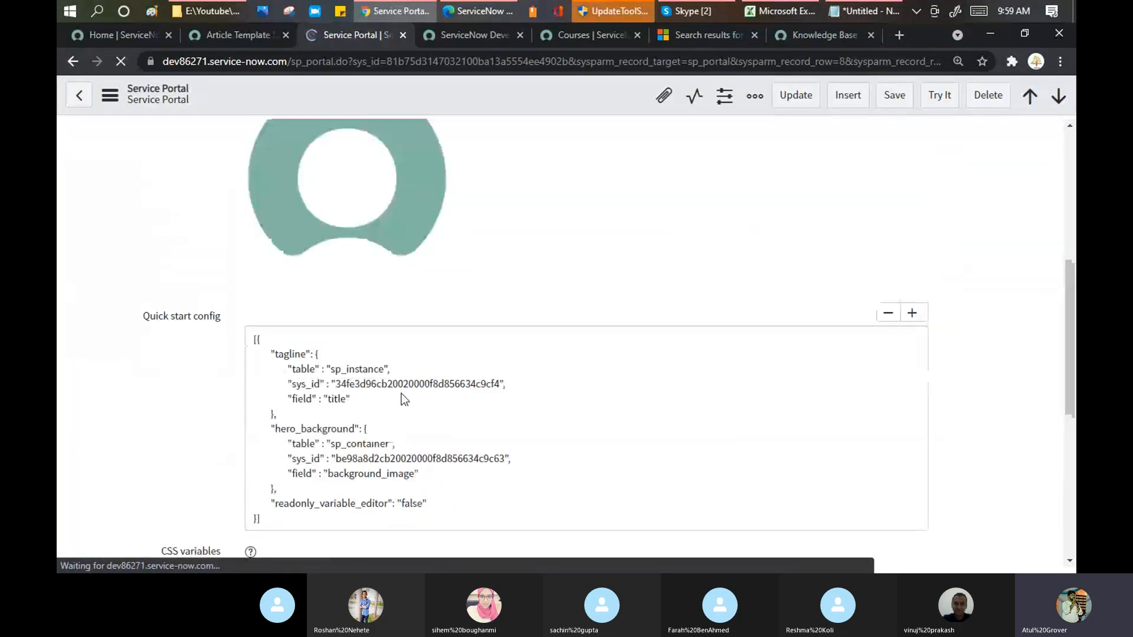
pyautogui.scroll(-7, 405, 392)
pyautogui.click(228, 303)
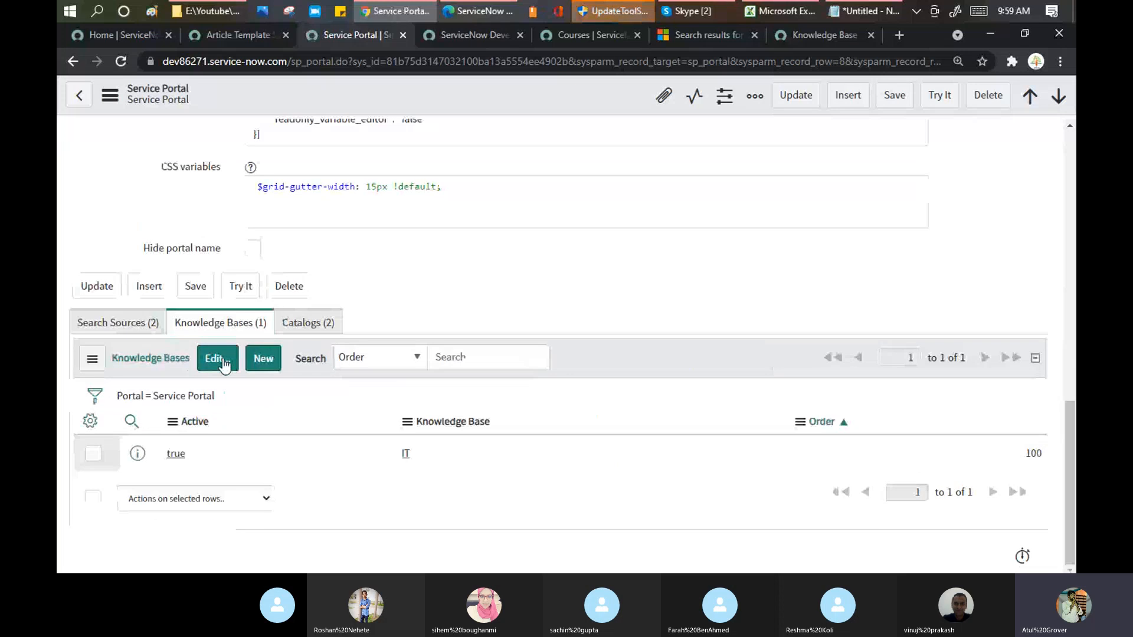
# Step: Add the Fiancne knowledge base to the Service Portal's knowledge bases, save the selection and update the portal record
pyautogui.click(223, 363)
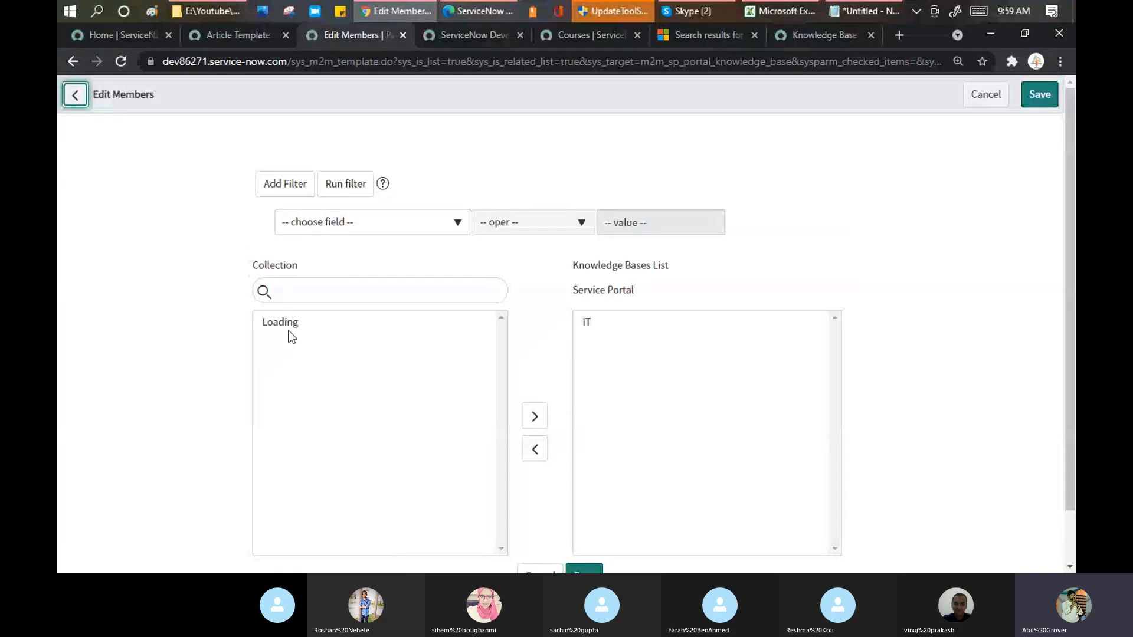
pyautogui.click(283, 350)
pyautogui.click(534, 417)
pyautogui.scroll(-1, 629, 480)
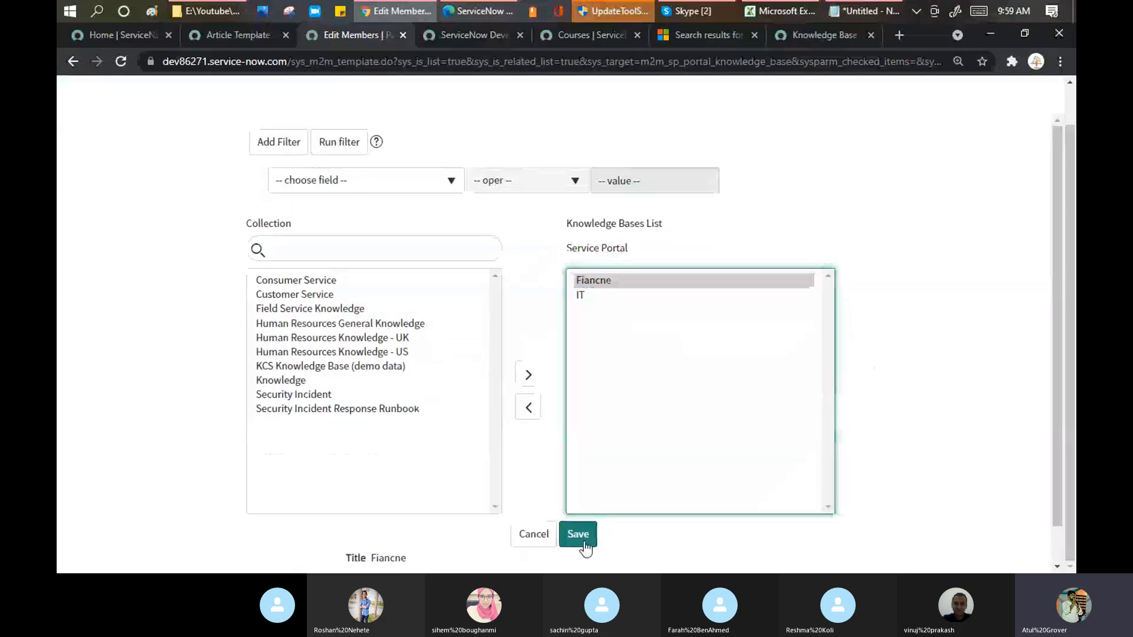
pyautogui.click(588, 536)
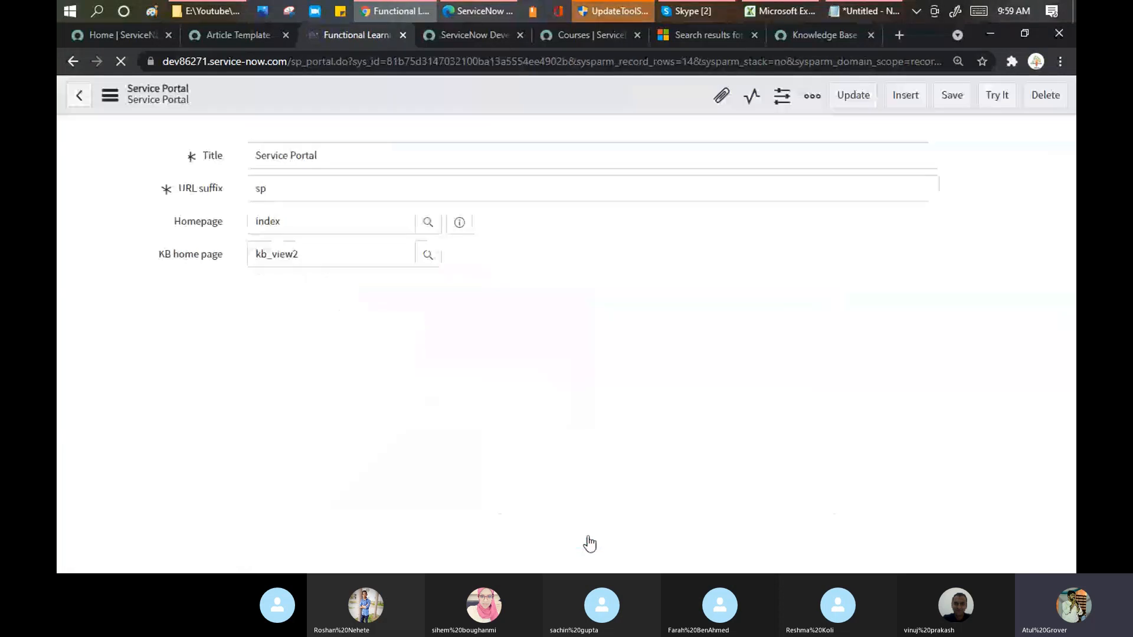
pyautogui.click(857, 99)
# Step: Return to the portal's Knowledge Base page, dismiss the error messages and limit the view to the Fiancne knowledge base
pyautogui.click(813, 34)
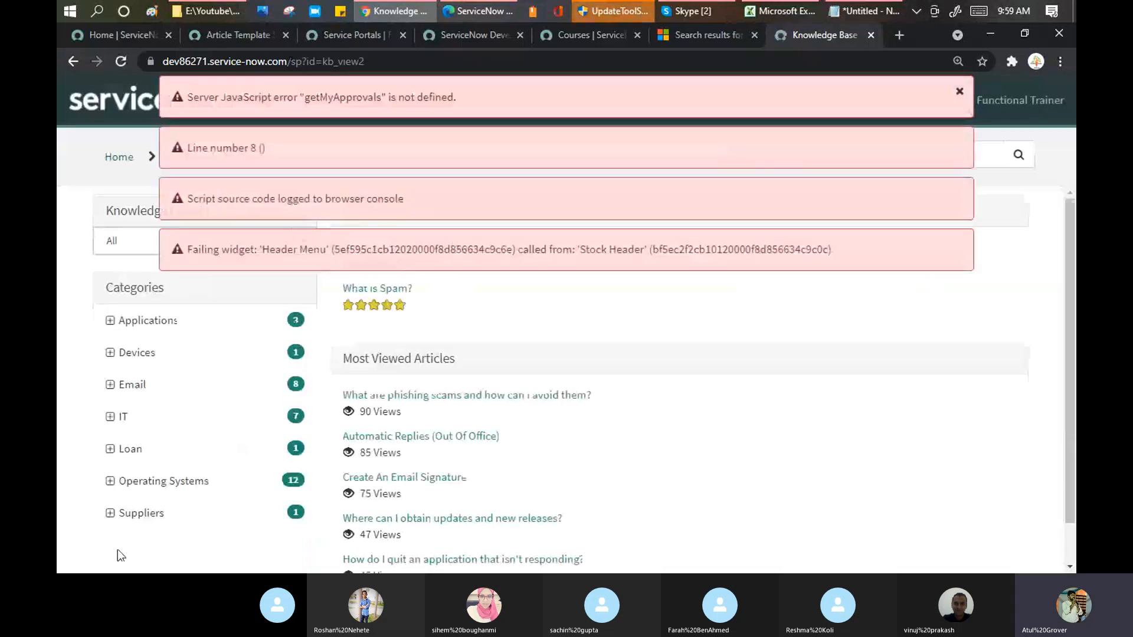
pyautogui.click(120, 242)
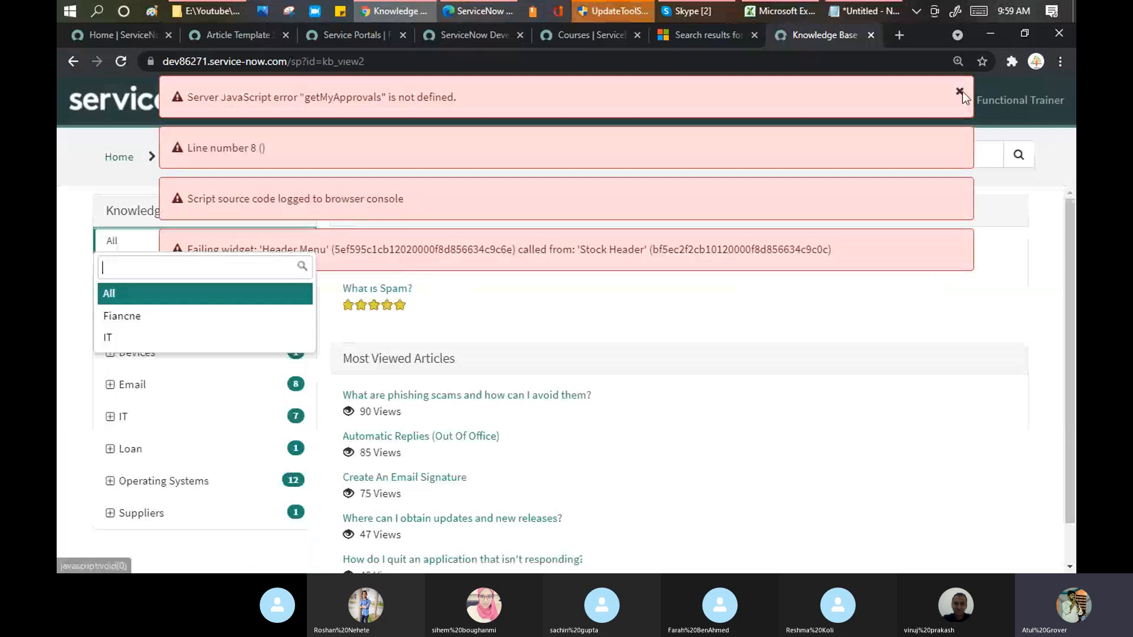
pyautogui.click(963, 87)
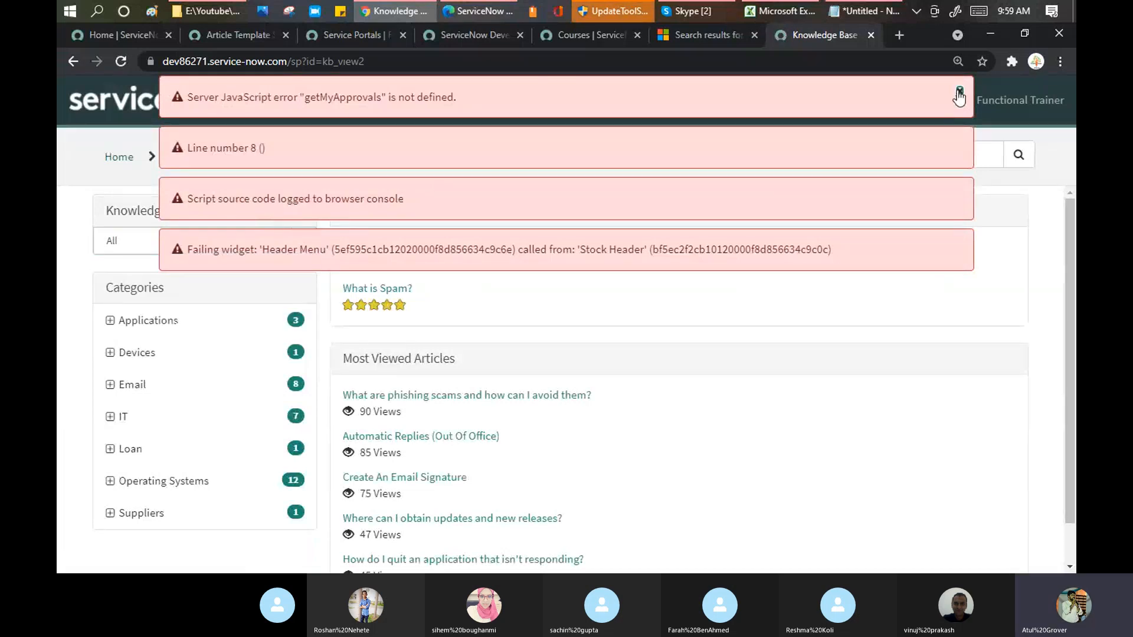
pyautogui.click(953, 92)
pyautogui.click(177, 241)
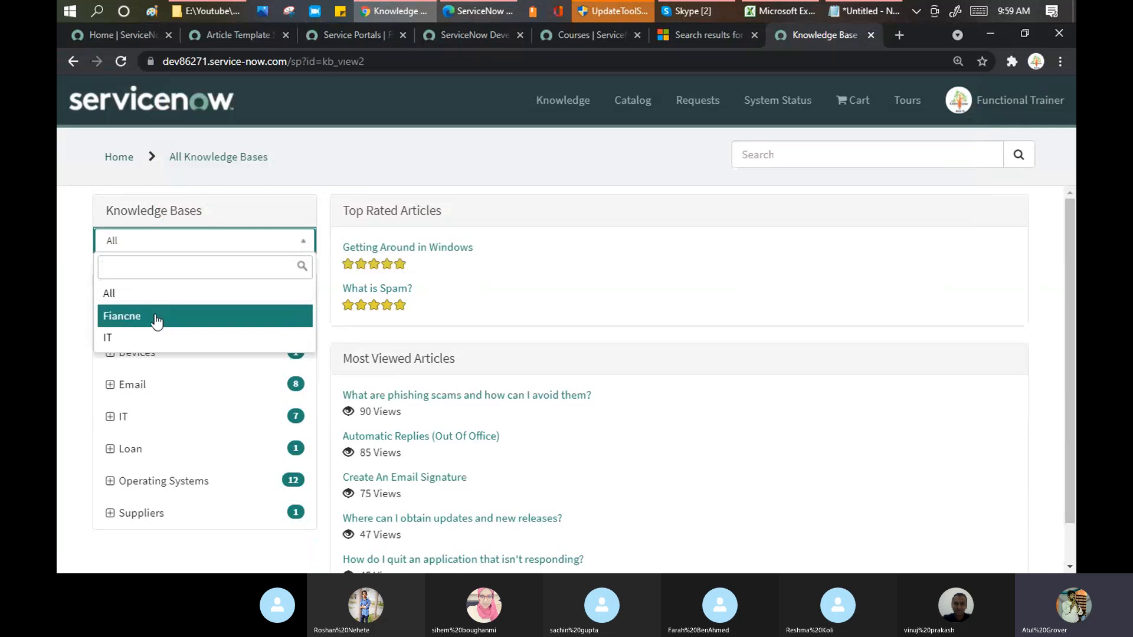
pyautogui.click(149, 317)
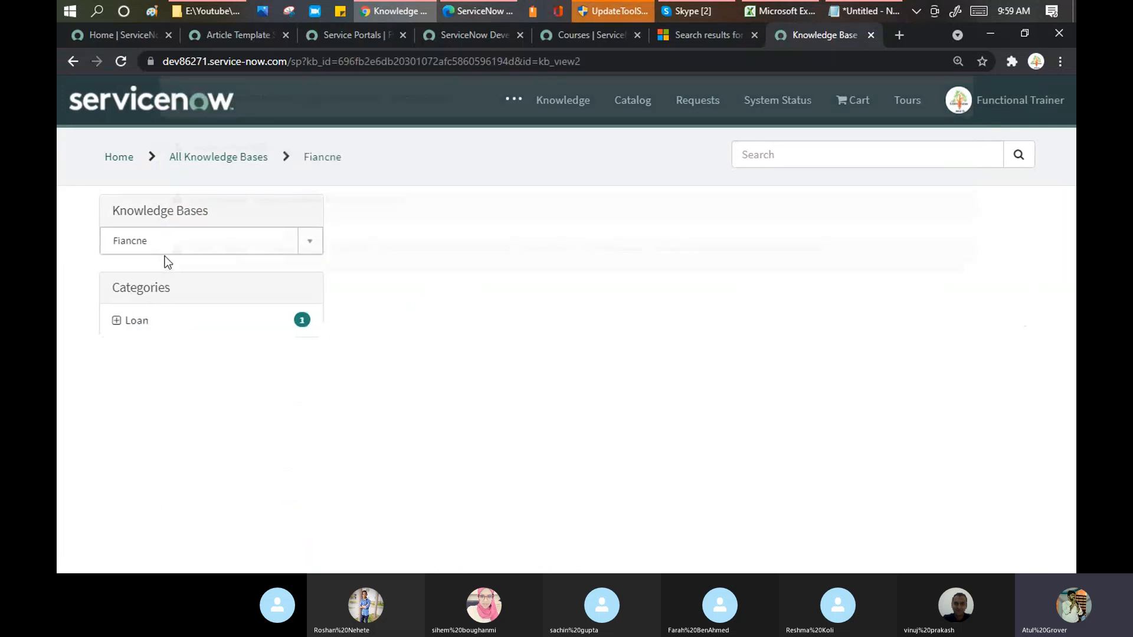
# Step: Expand the Loan category, choose its Education subcategory and open the "Apply Education Loan" article
pyautogui.click(116, 321)
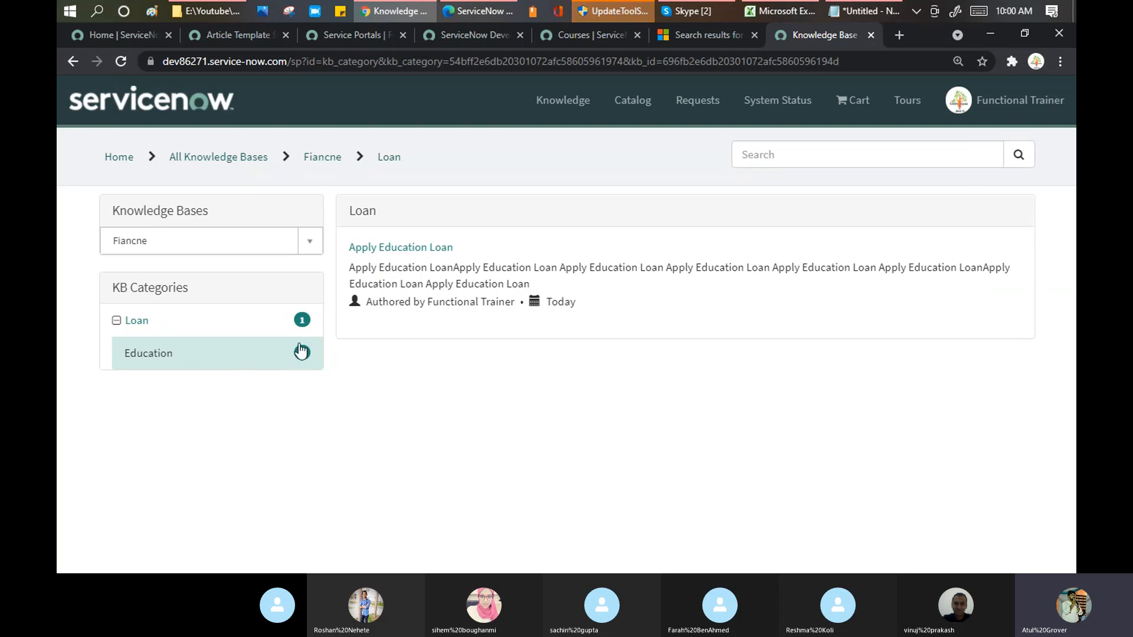
pyautogui.click(150, 360)
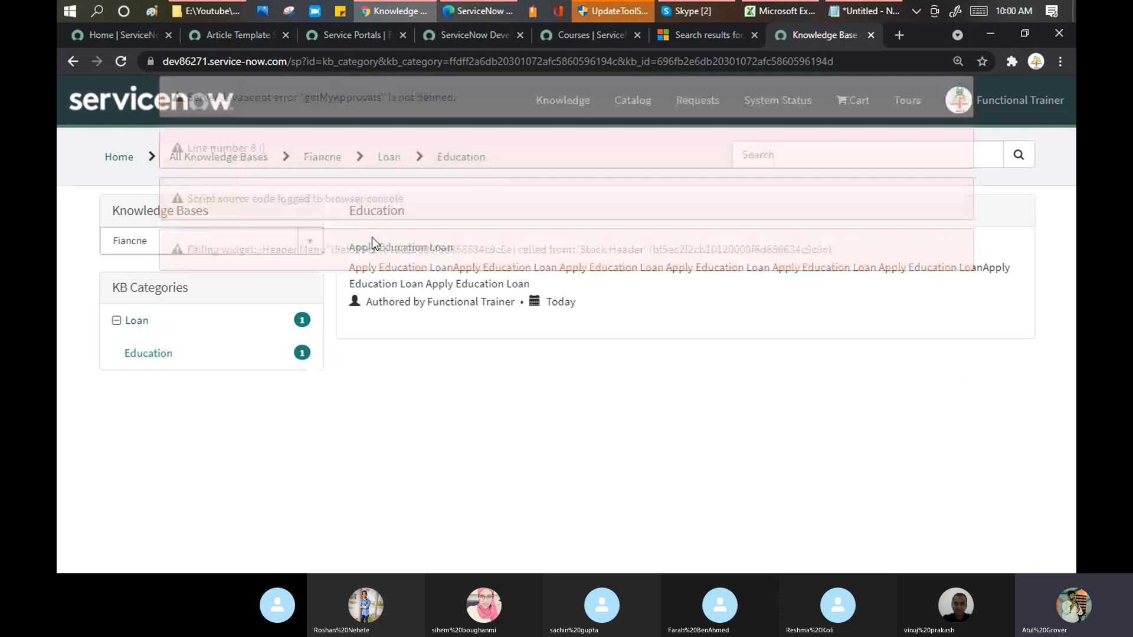
pyautogui.click(394, 251)
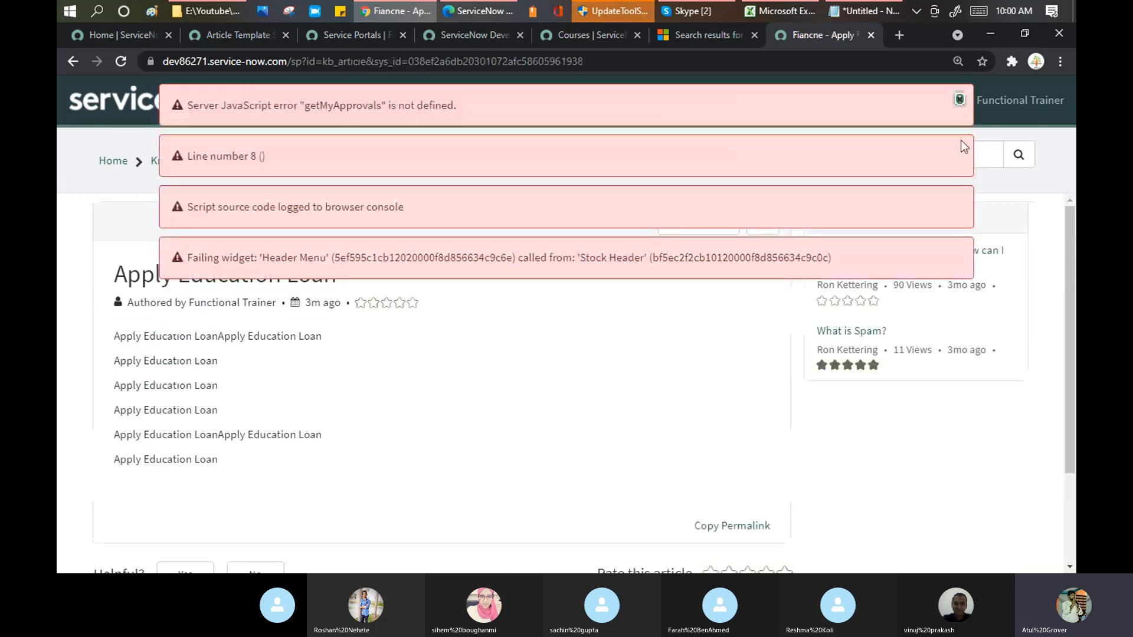
# Step: Rate the "Apply Education Loan" article four stars and answer No to whether it is helpful
pyautogui.scroll(-2, 547, 316)
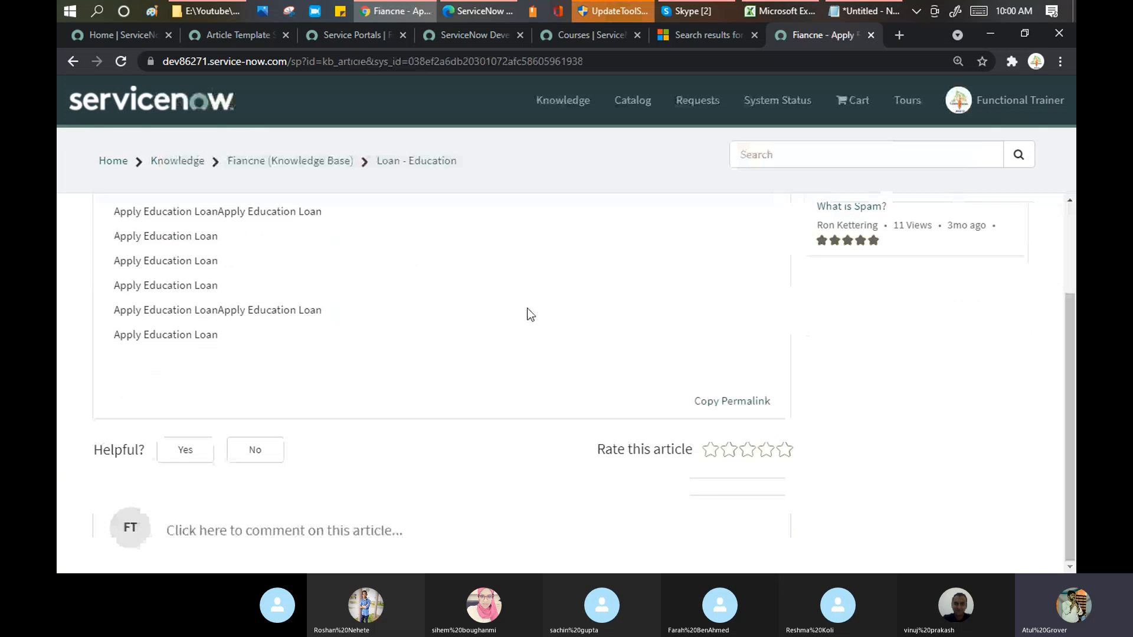
pyautogui.click(765, 452)
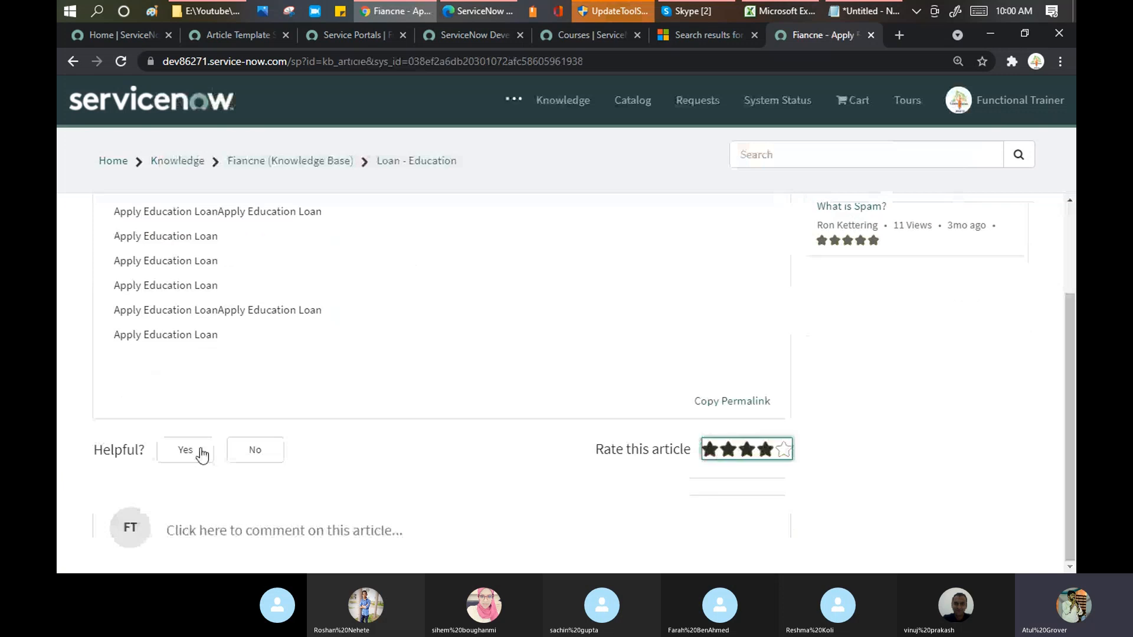
pyautogui.click(242, 451)
# Step: Post the comment "bad article" on the education loan article and review the article page
pyautogui.click(291, 531)
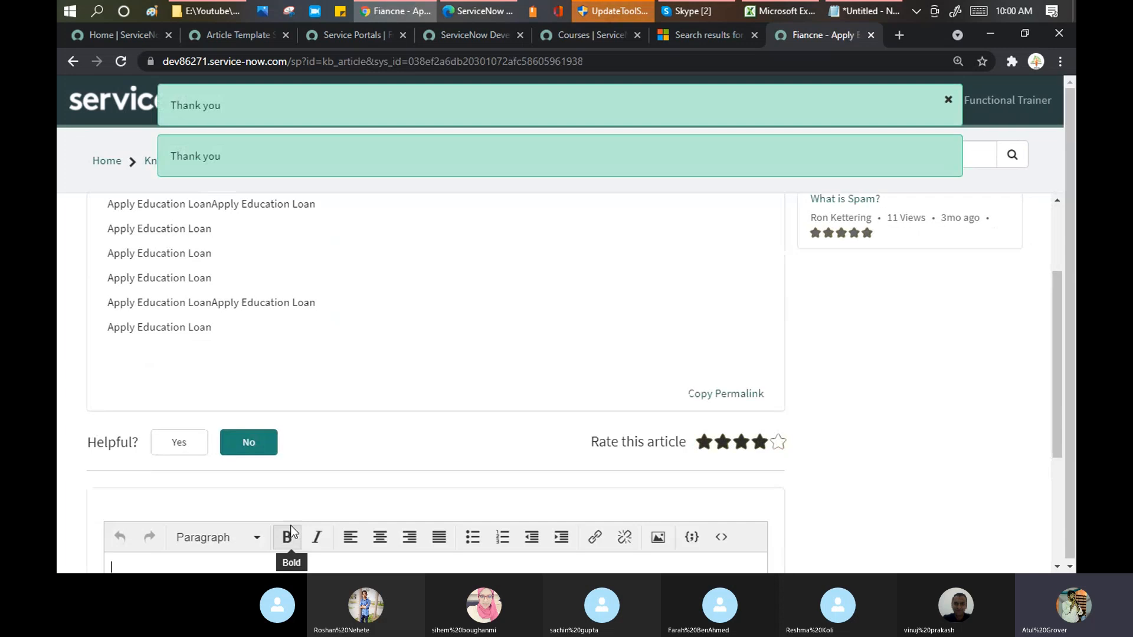
pyautogui.scroll(-4, 278, 484)
pyautogui.write('bad a')
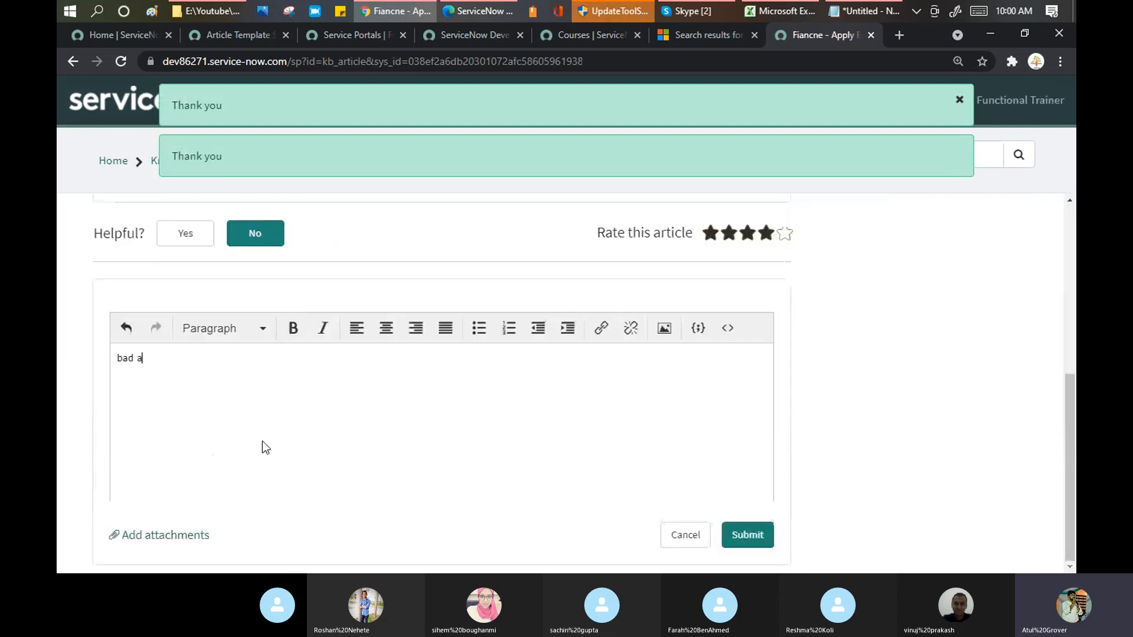
pyautogui.write('rticle')
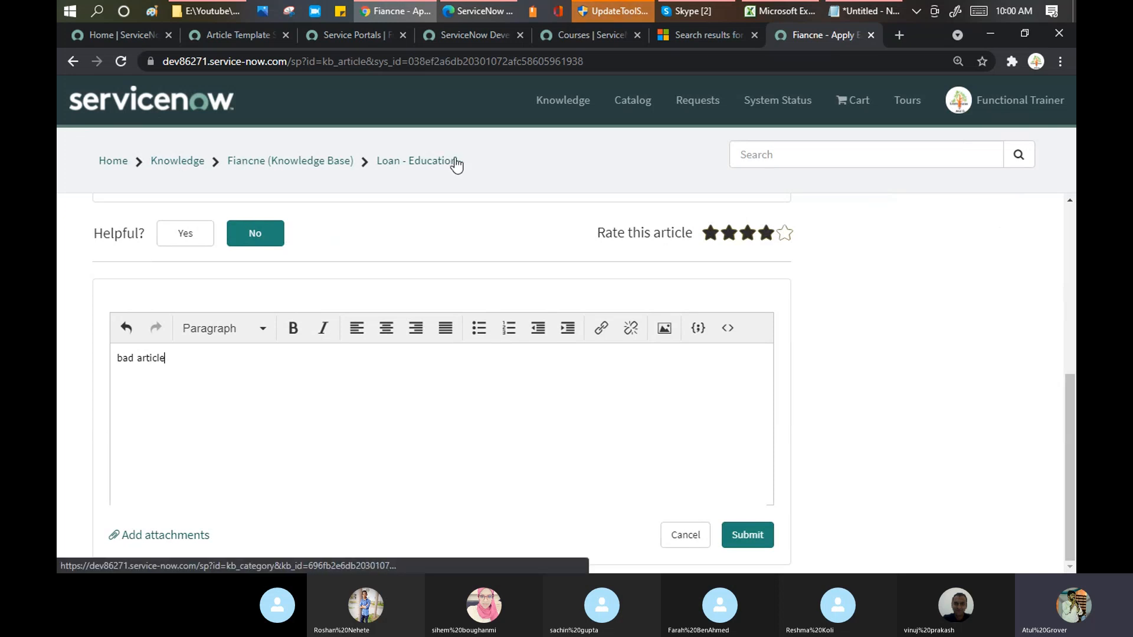
pyautogui.click(748, 535)
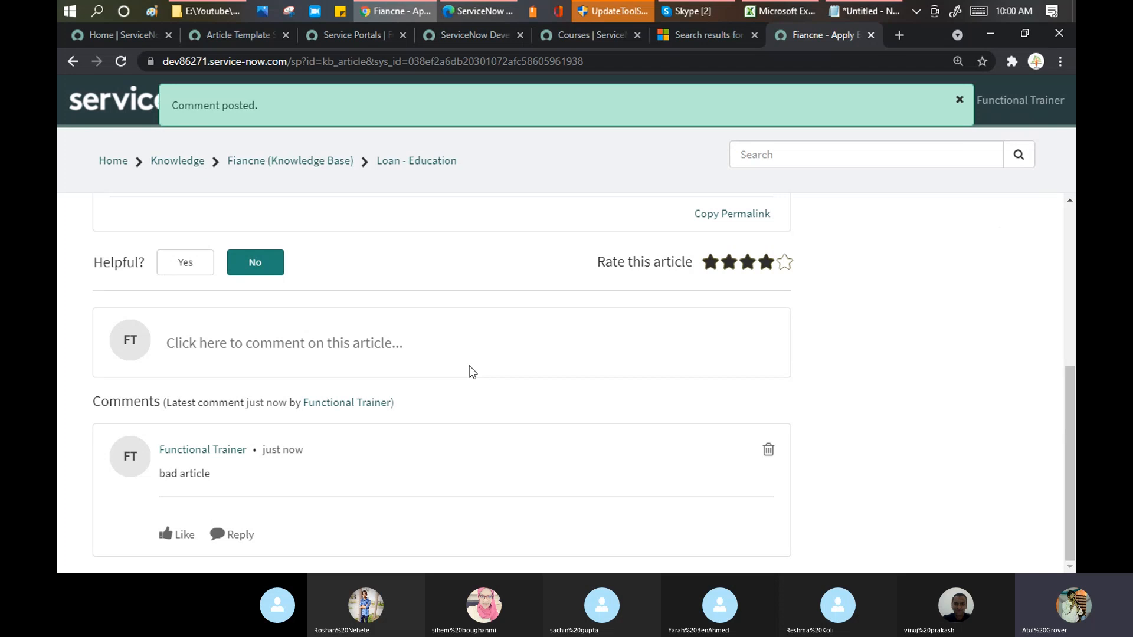
pyautogui.scroll(2, 411, 322)
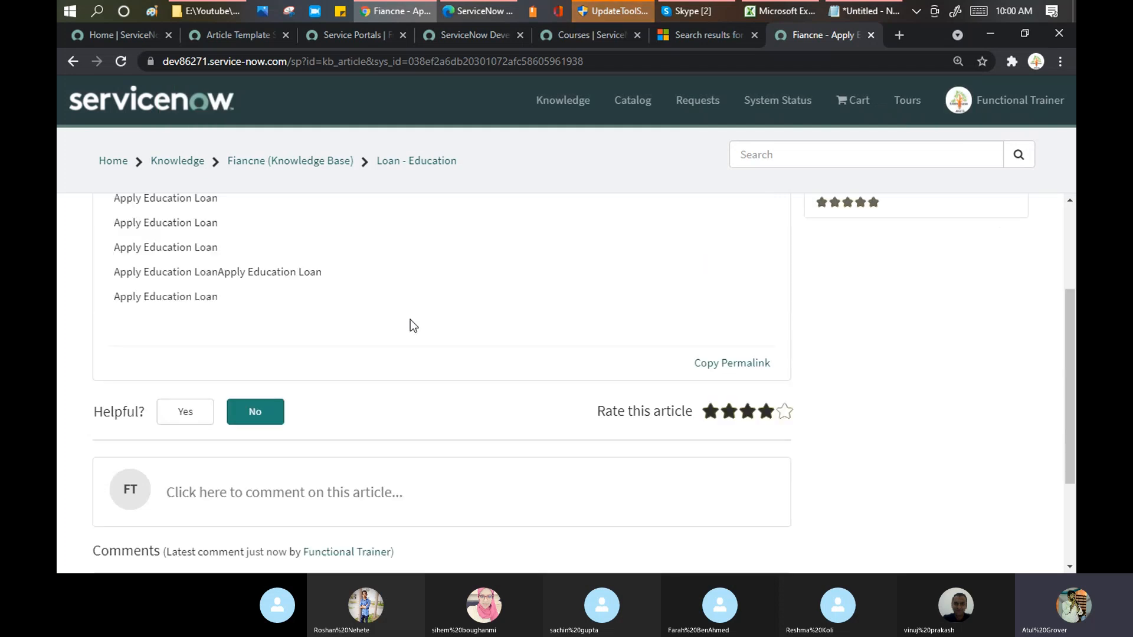
pyautogui.scroll(3, 409, 320)
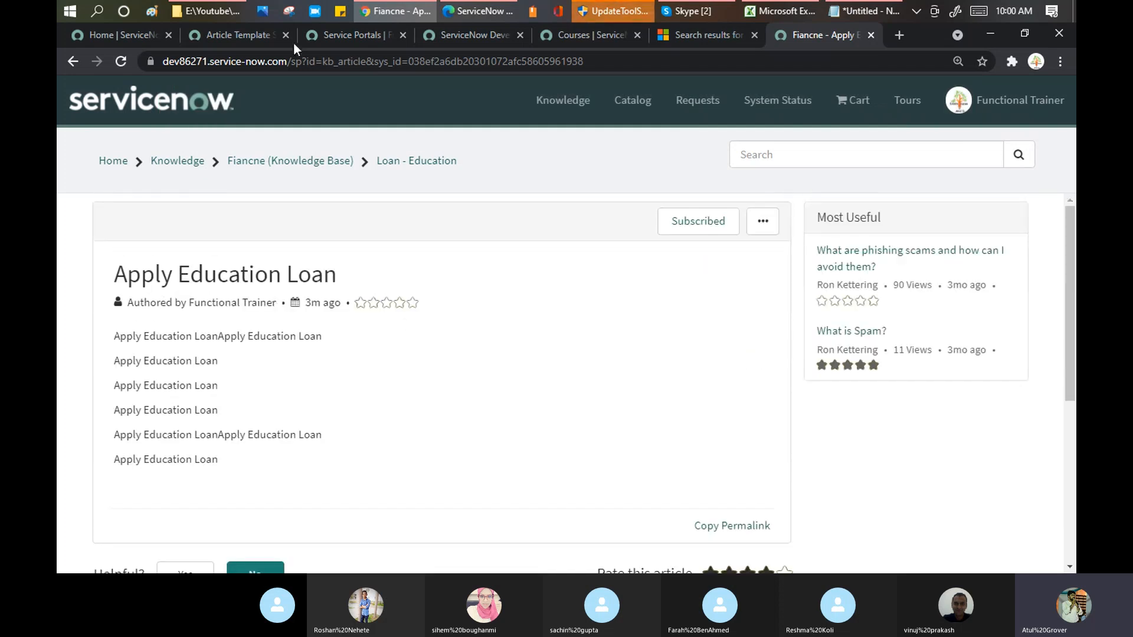
# Step: Return to the ServiceNow admin page, filter the navigator by "knowledge" and open the list of published articles
pyautogui.click(200, 32)
pyautogui.click(159, 132)
pyautogui.write('knol')
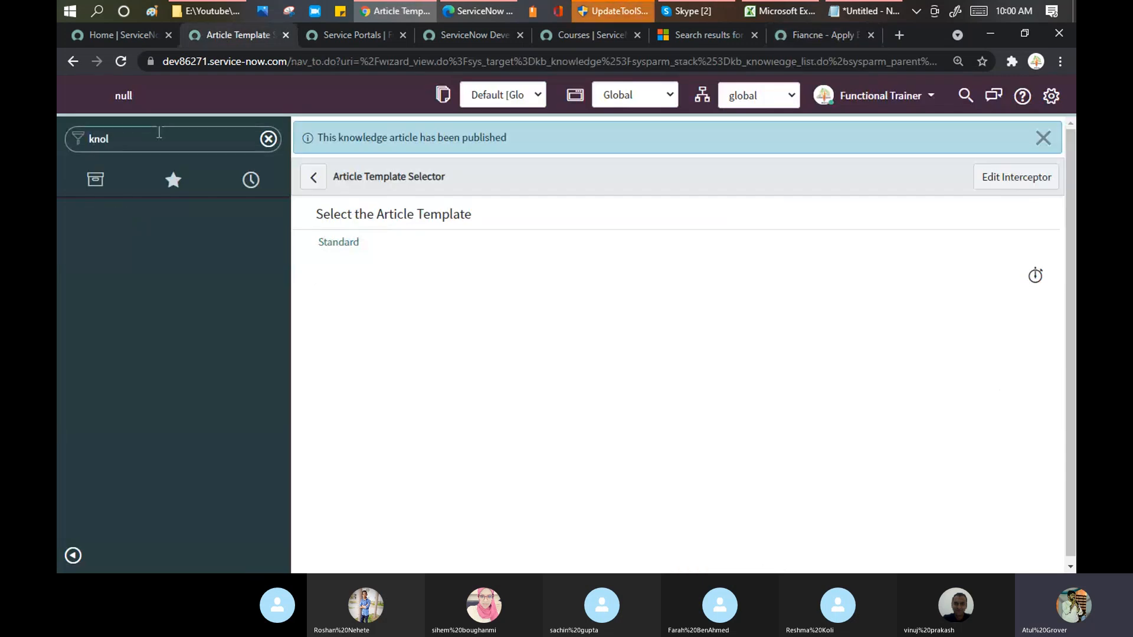
pyautogui.press('BackSpace')
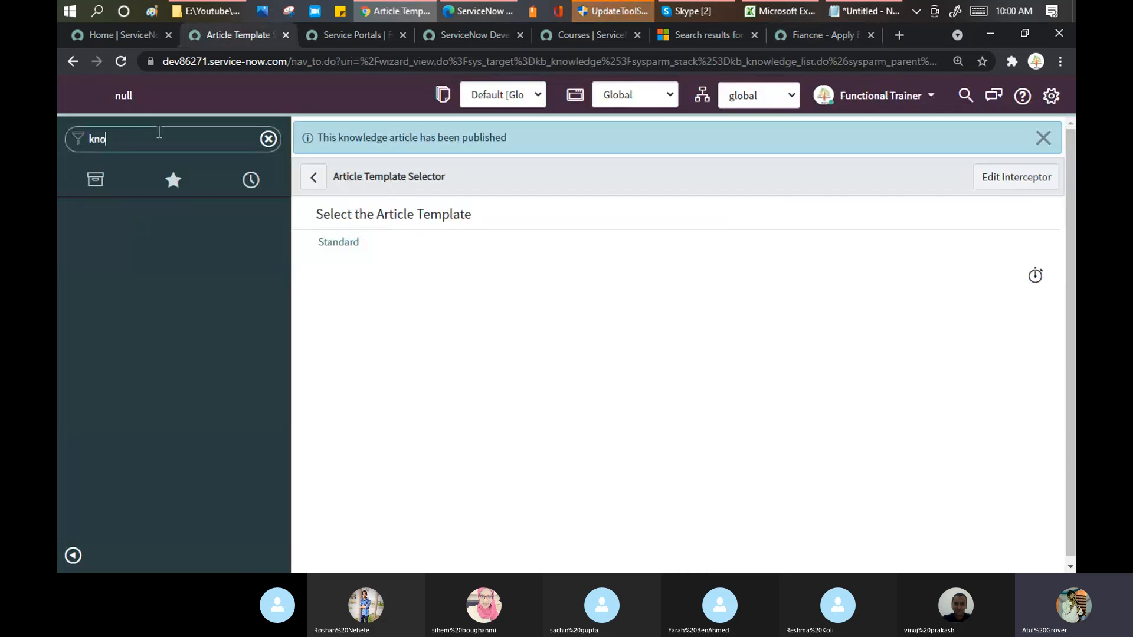
pyautogui.write('wled')
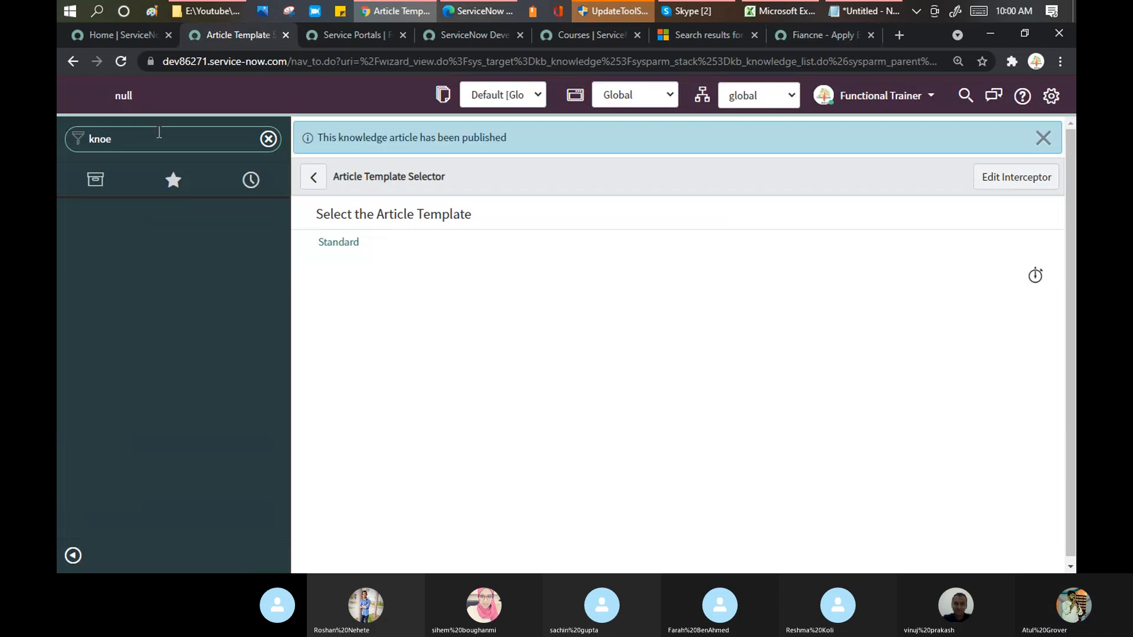
pyautogui.write('ge')
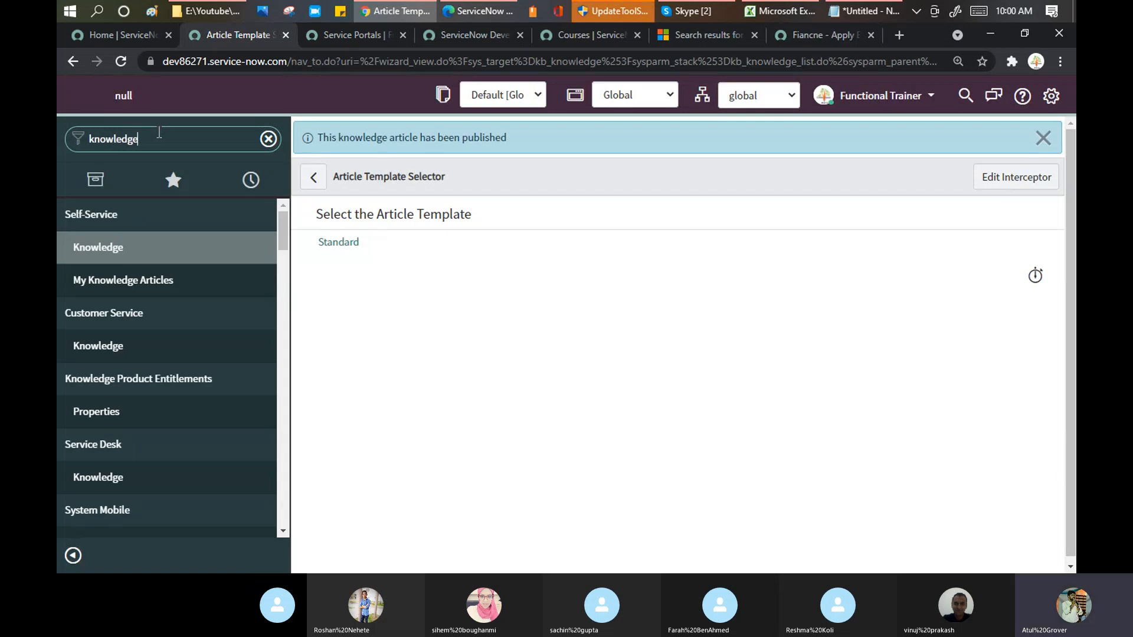
pyautogui.scroll(-3, 159, 303)
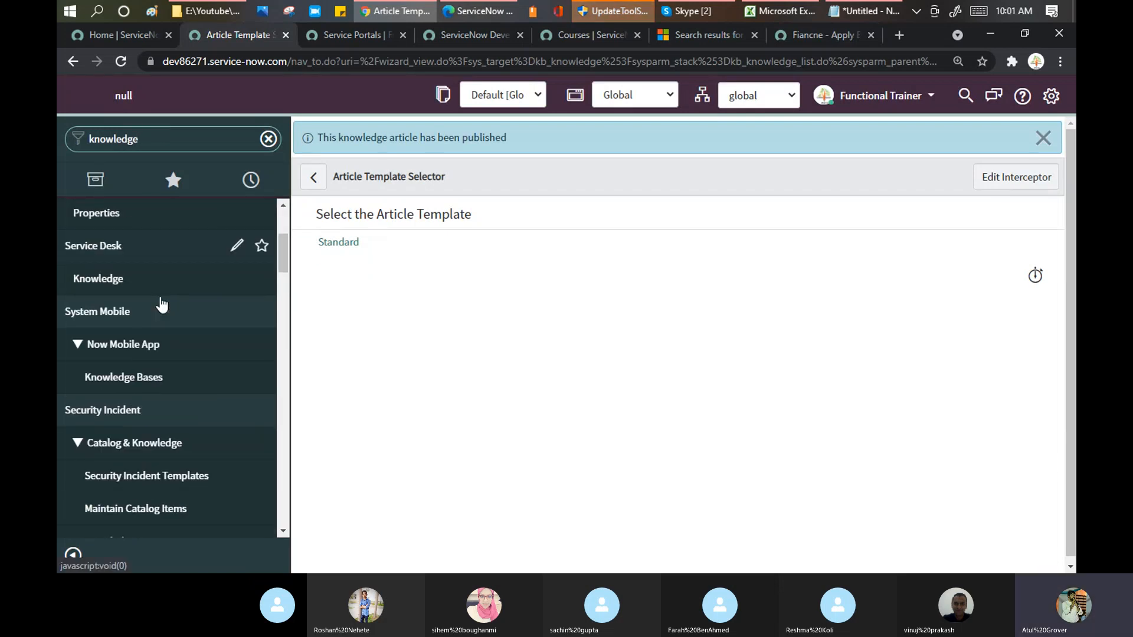
pyautogui.scroll(-6, 161, 305)
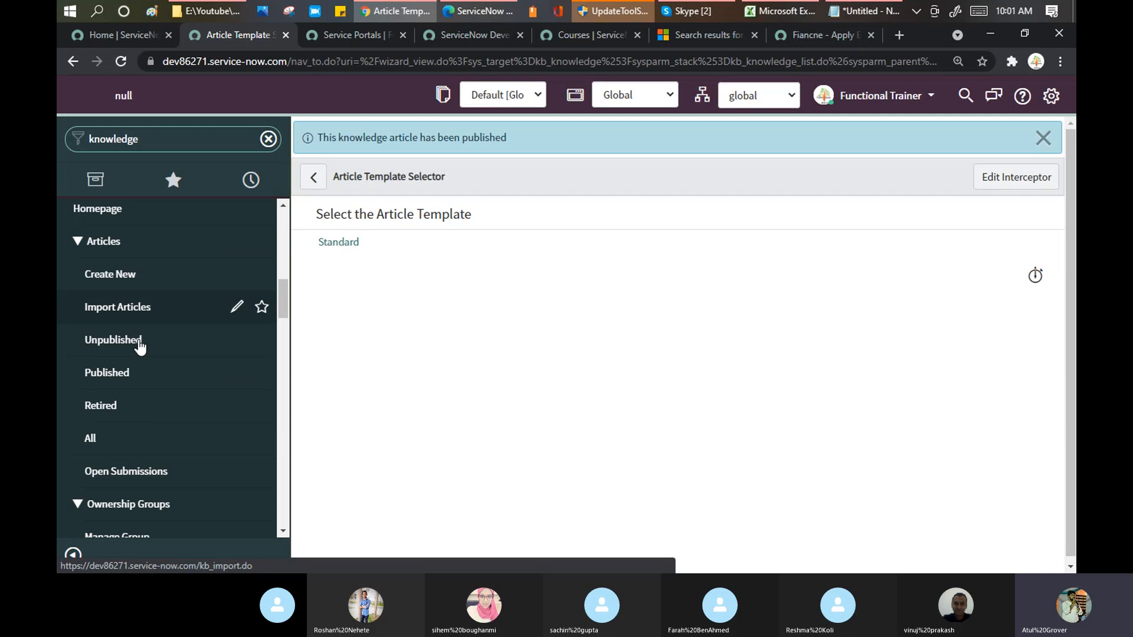
pyautogui.click(208, 366)
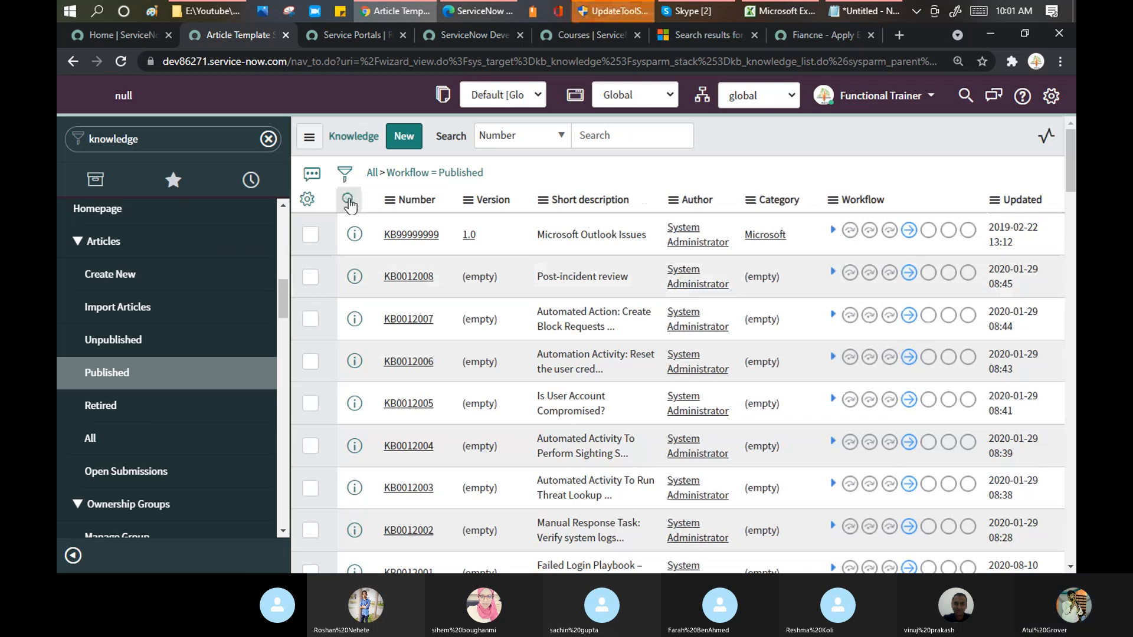
# Step: Search the published articles for short descriptions matching "*loan" to bring up the "Apply Education Loan" record
pyautogui.click(348, 200)
pyautogui.click(581, 234)
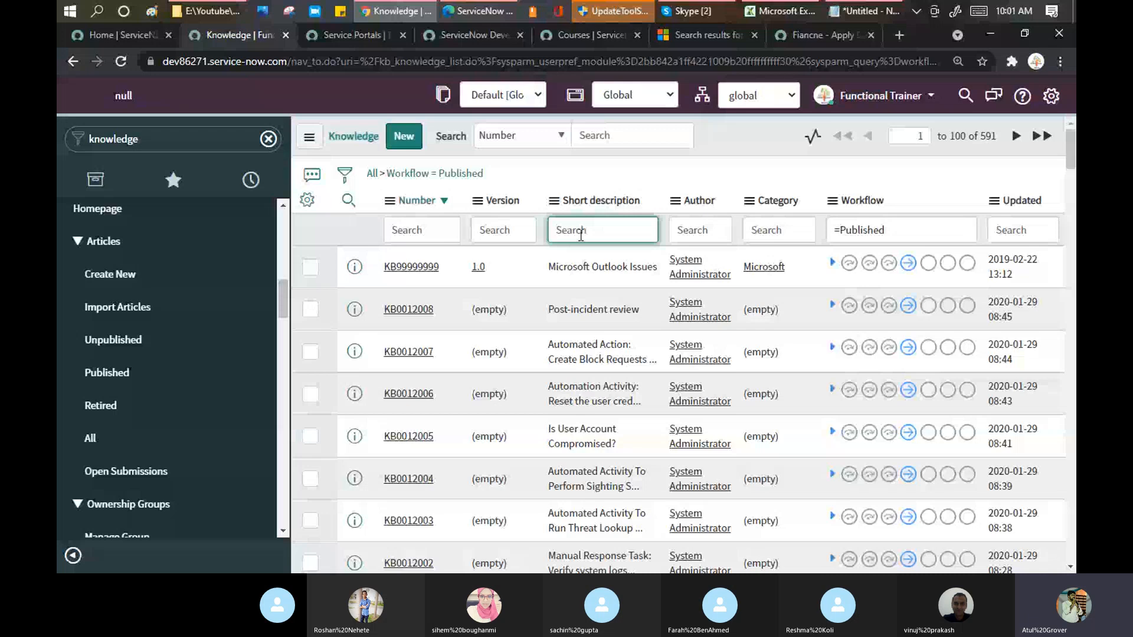
pyautogui.write('*')
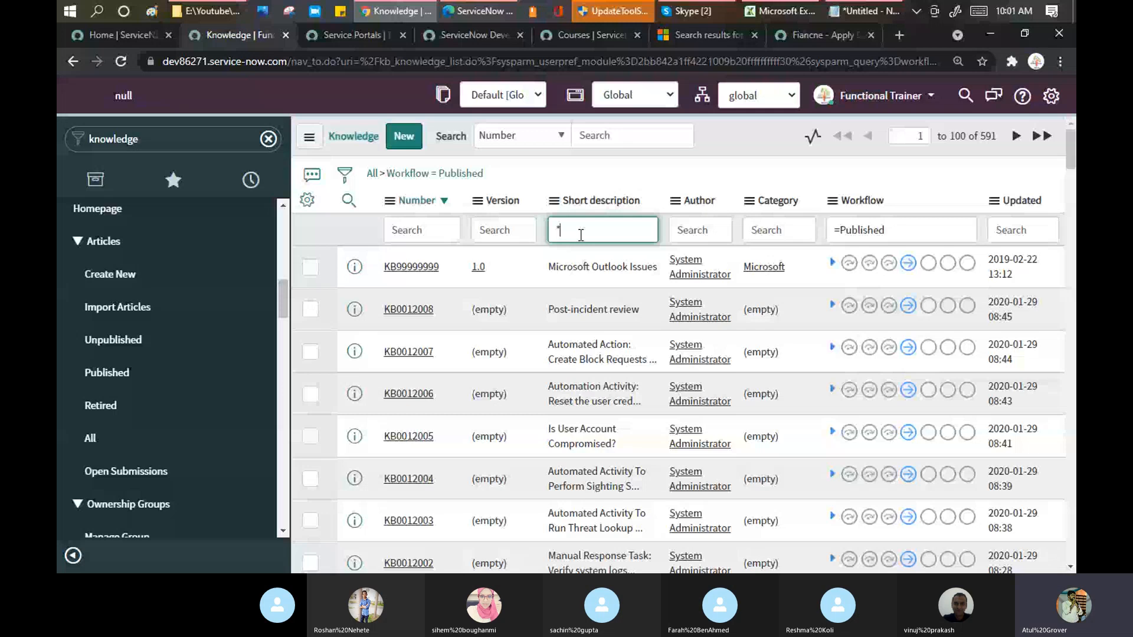
pyautogui.write('loan')
pyautogui.press('Return')
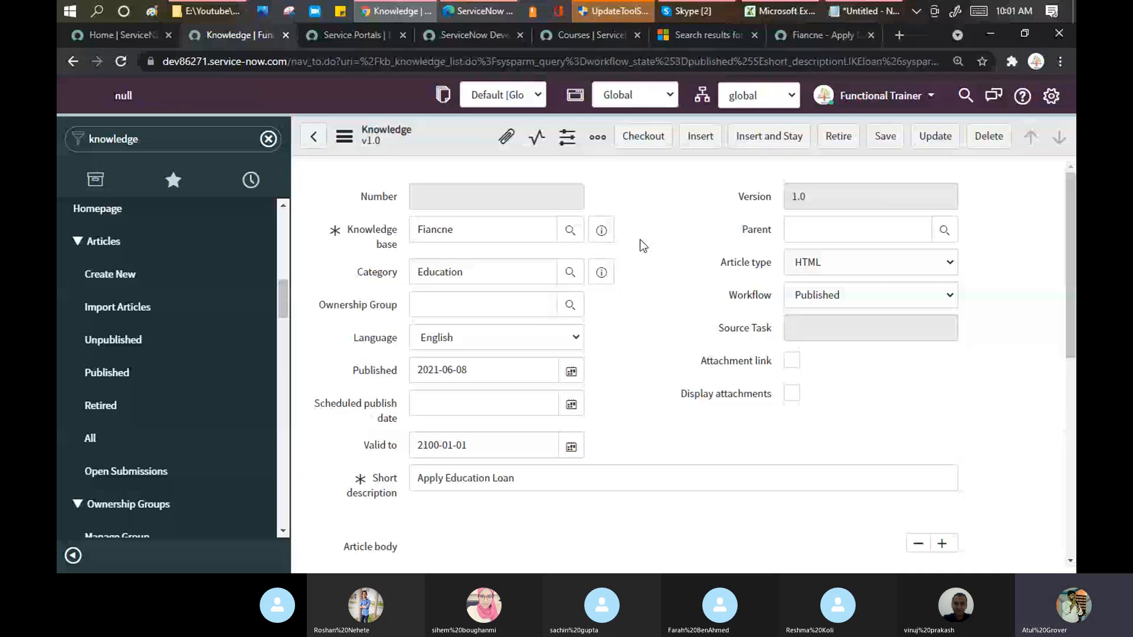
# Step: Show the Feedback related list of the "Apply Education Loan" record and review its entries
pyautogui.scroll(-10, 642, 246)
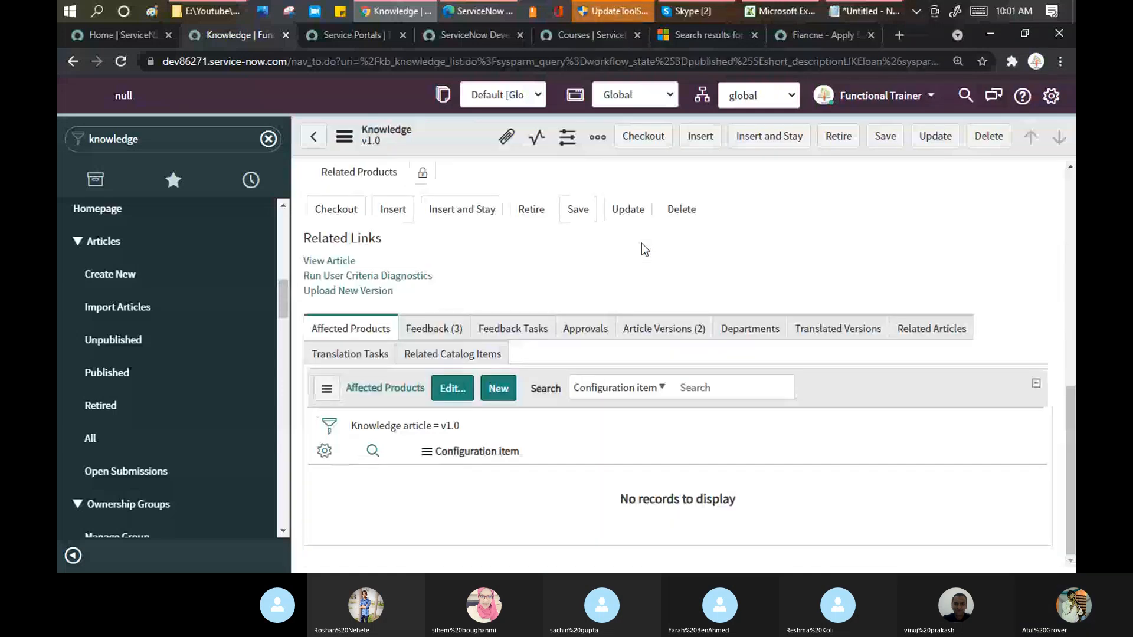
pyautogui.scroll(-6, 496, 329)
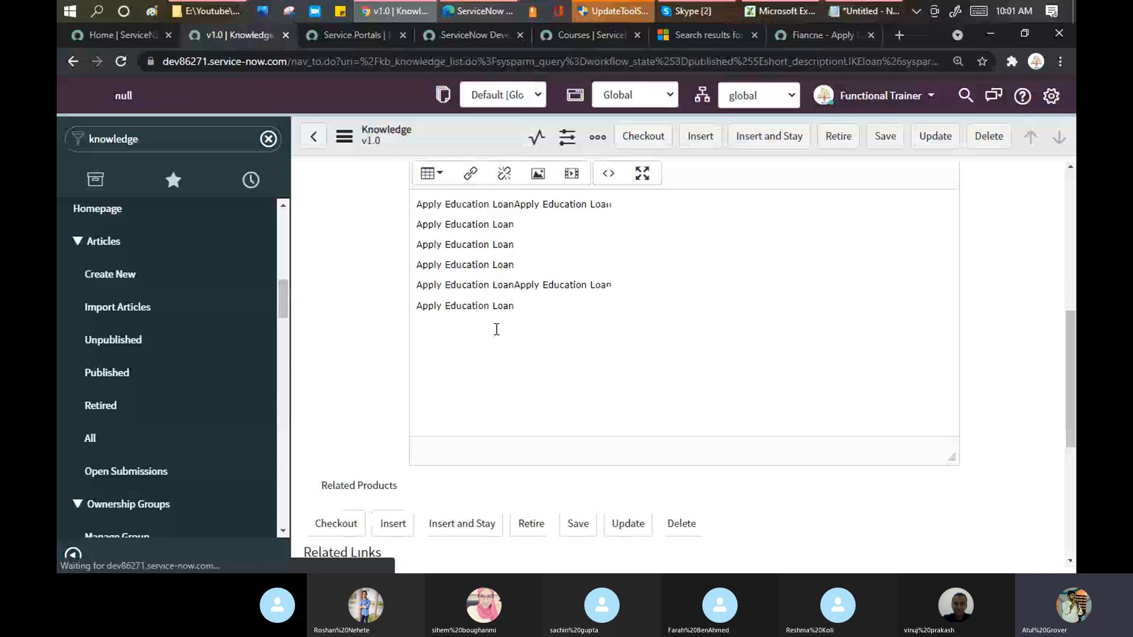
pyautogui.scroll(-5, 496, 329)
pyautogui.click(430, 302)
pyautogui.scroll(-1, 897, 409)
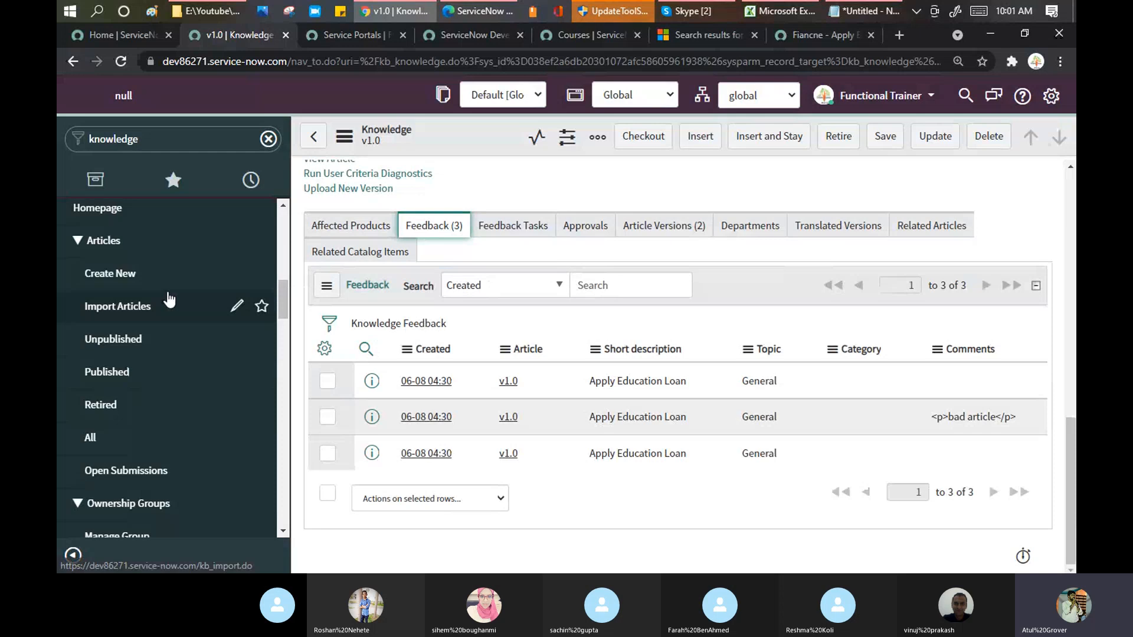
# Step: Open the Feedback list under Feedback Management and open each of its feedback records in a separate browser tab
pyautogui.scroll(-5, 171, 300)
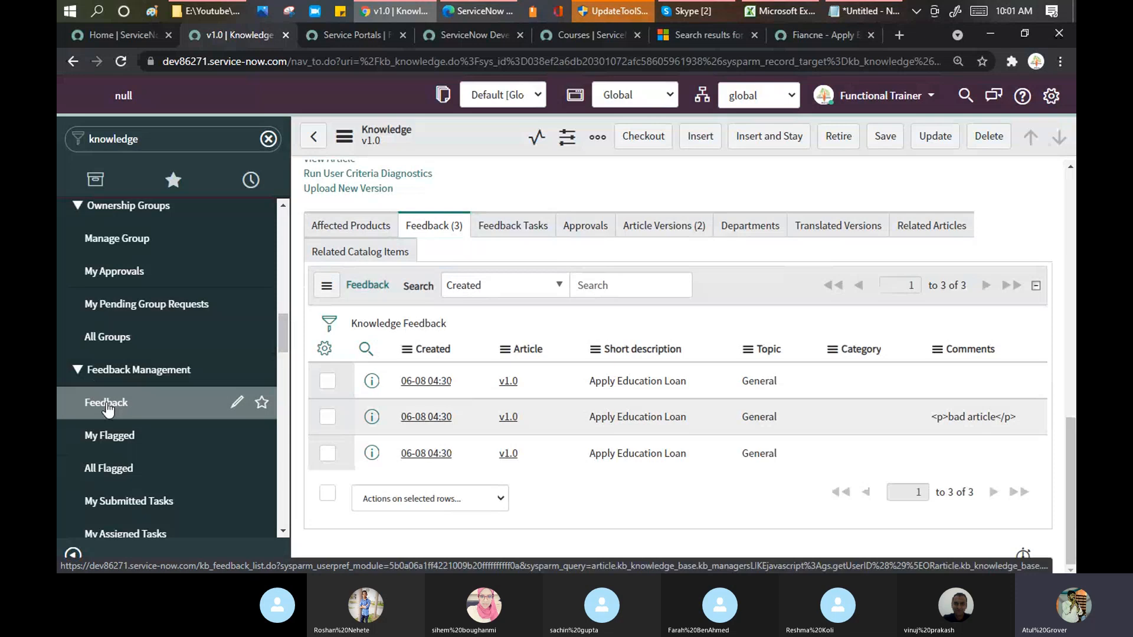
pyautogui.click(106, 403)
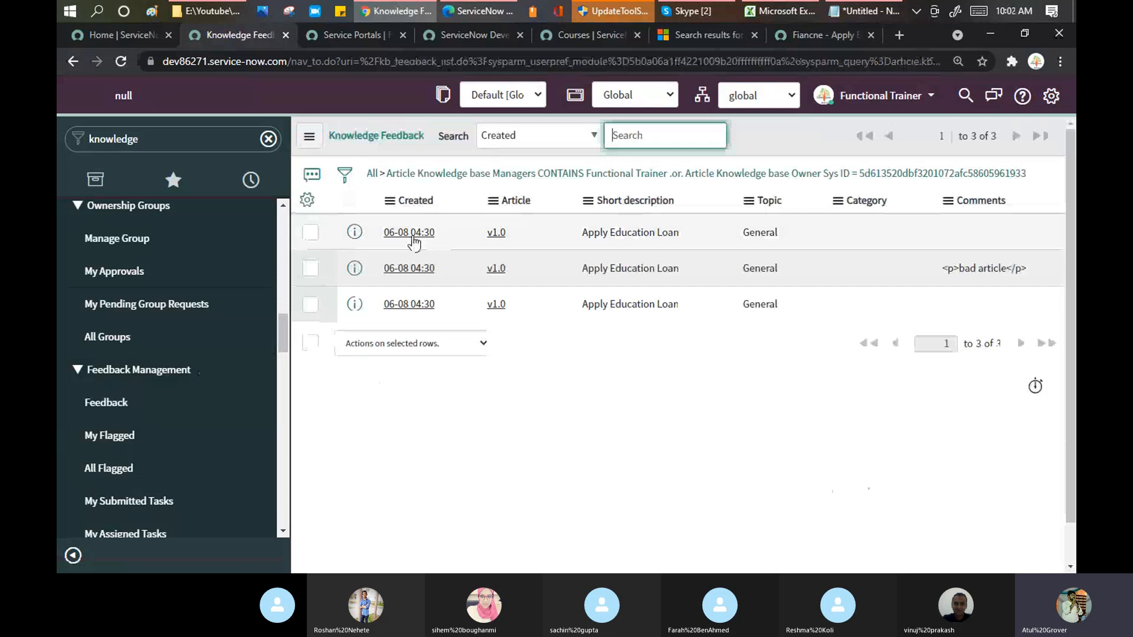
pyautogui.middleClick(412, 235)
pyautogui.middleClick(411, 269)
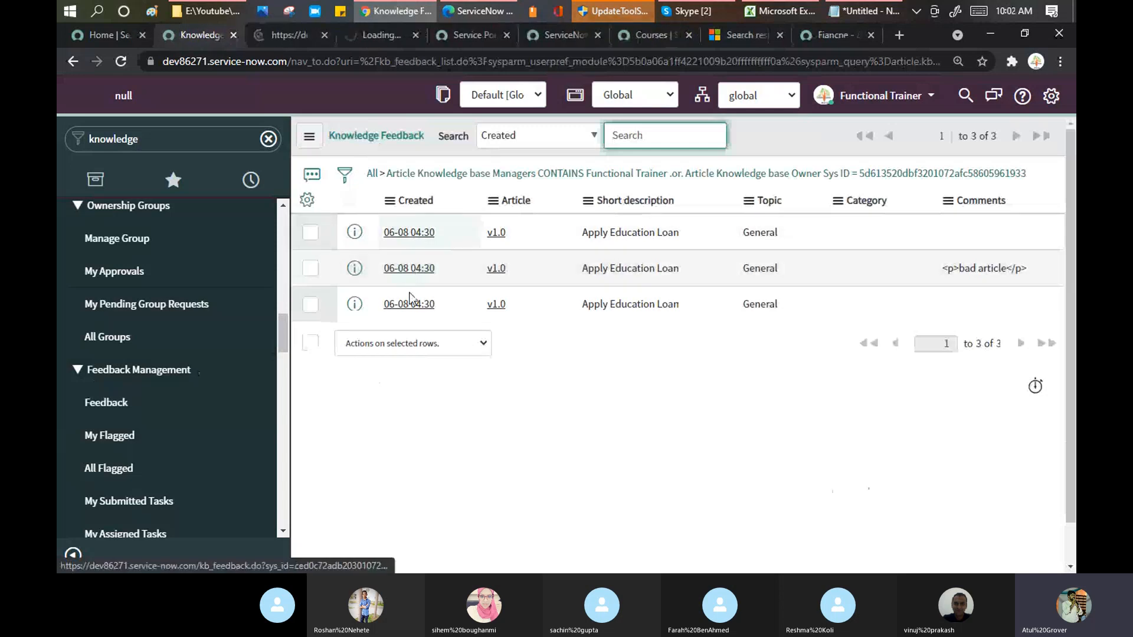
pyautogui.middleClick(411, 304)
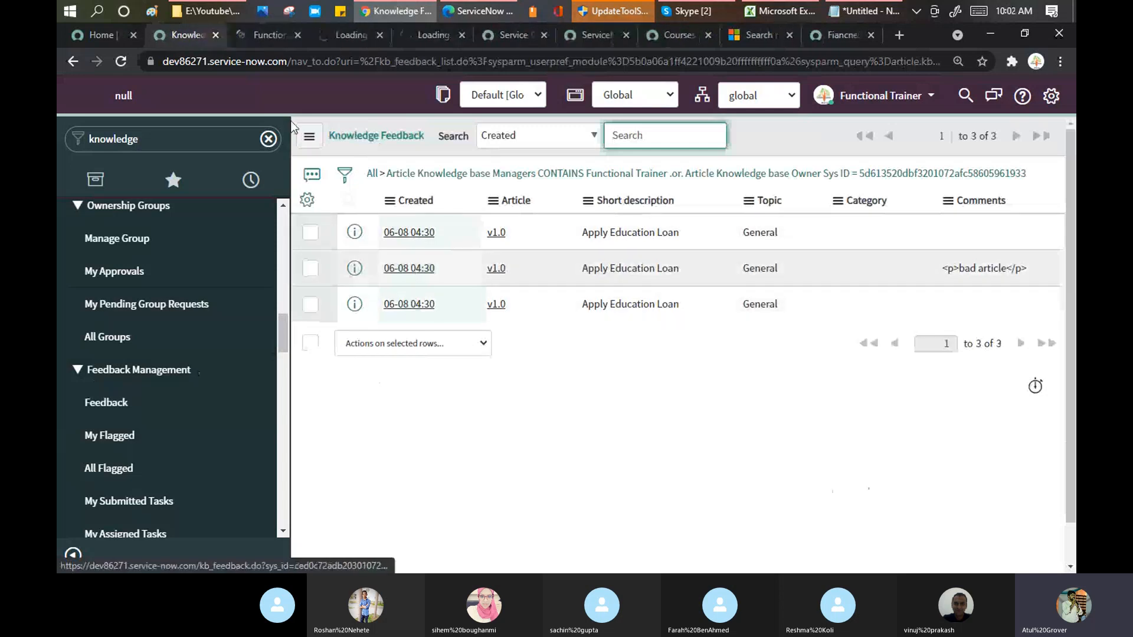
# Step: Examine the Useful, Comments and Rating values in the feedback records, comparing them with the feedback on the portal article
pyautogui.click(264, 35)
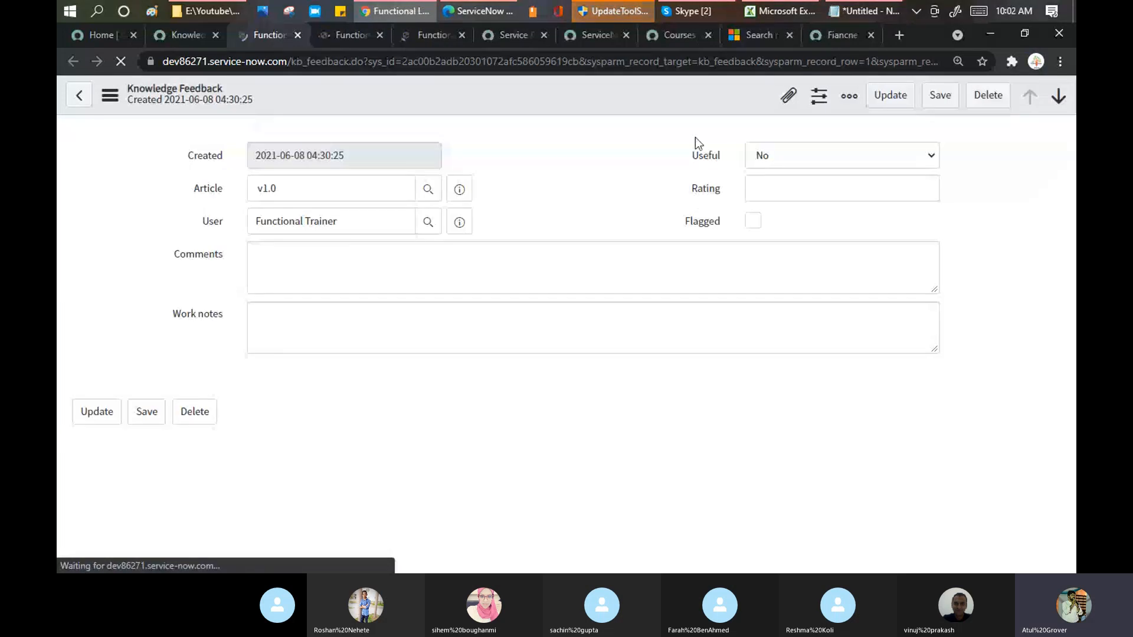
pyautogui.click(825, 35)
pyautogui.scroll(-5, 269, 382)
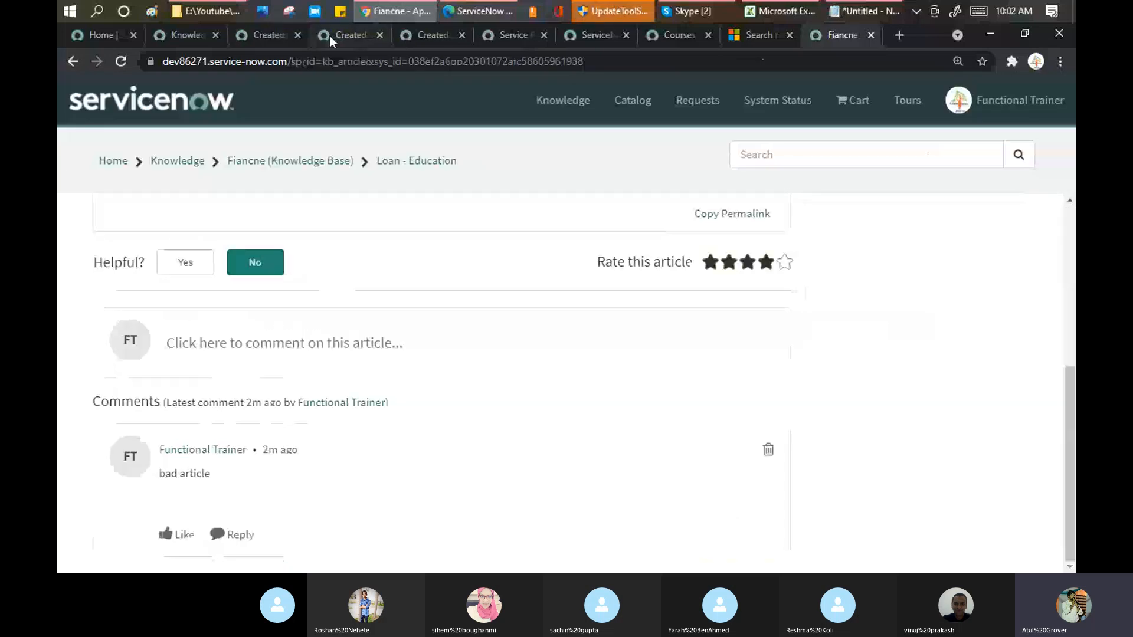
pyautogui.click(329, 35)
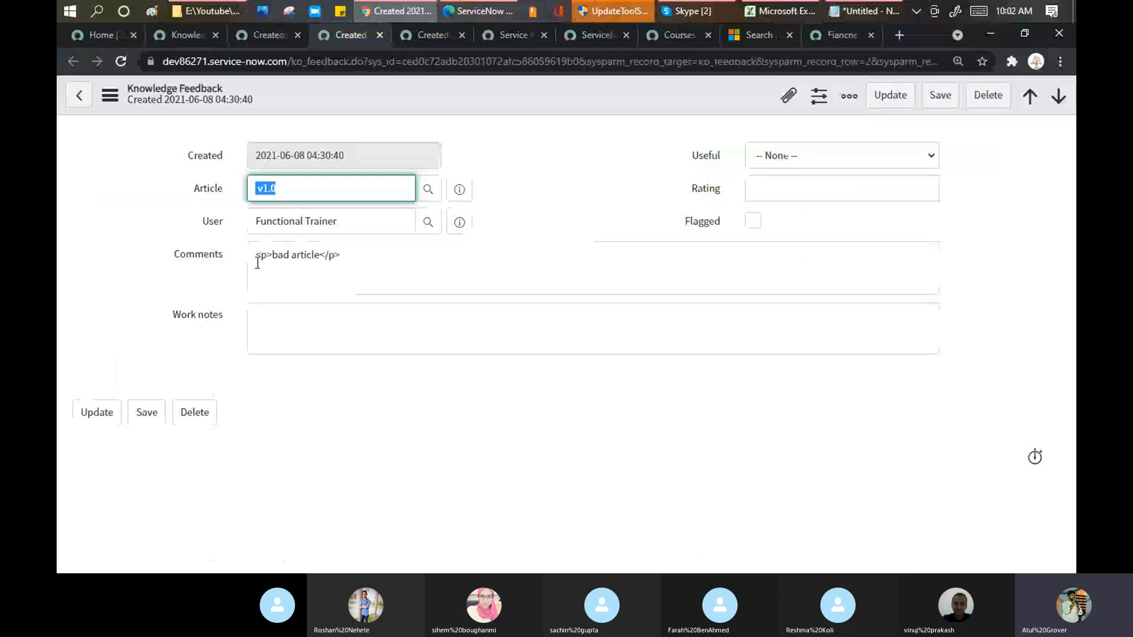
pyautogui.moveTo(254, 255); pyautogui.dragTo(348, 262)
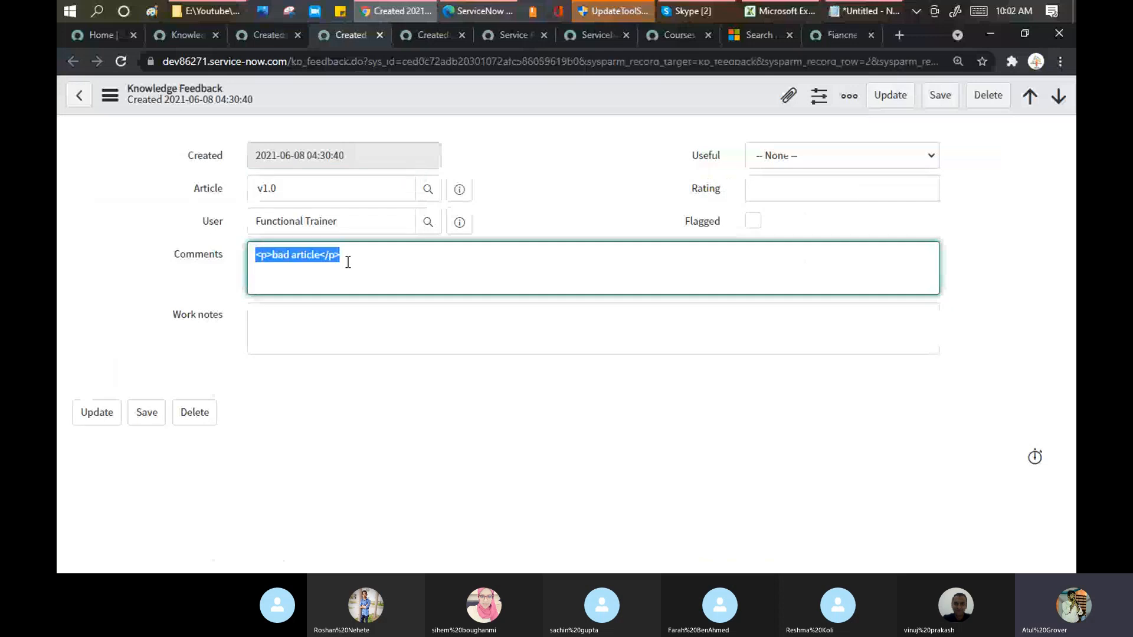
pyautogui.hotkey('ctrl', 'Tab')
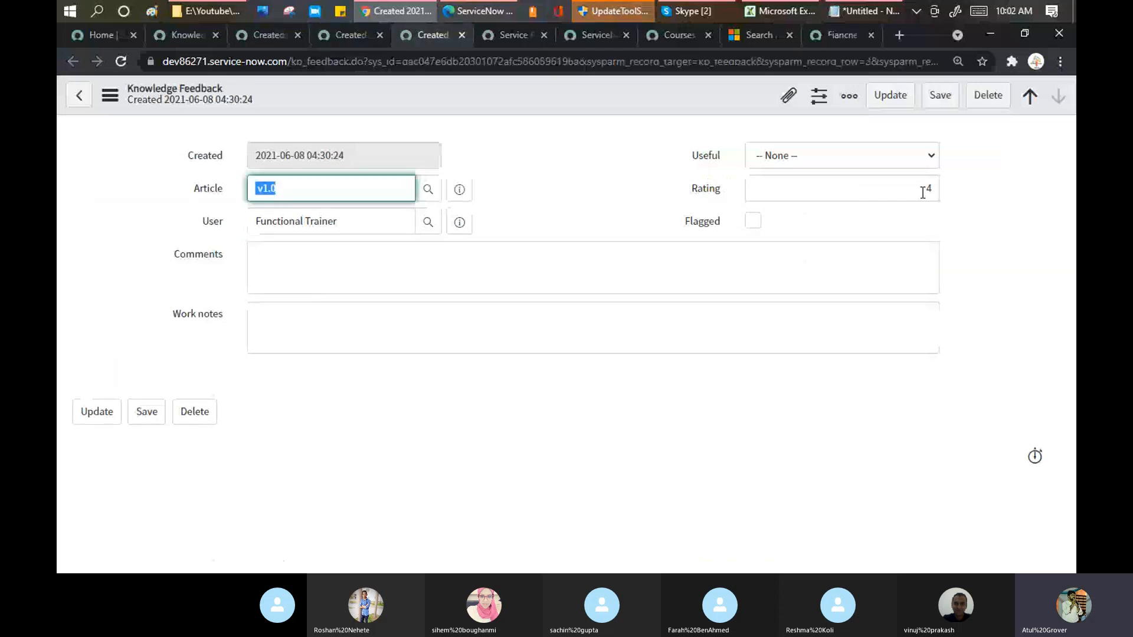
pyautogui.doubleClick(923, 193)
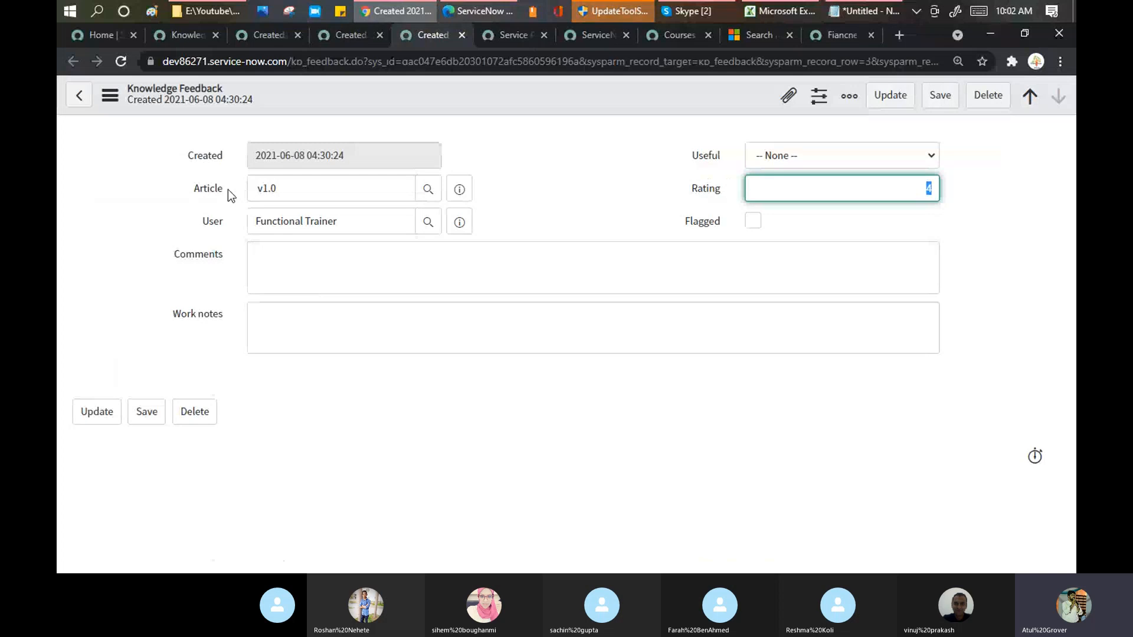
pyautogui.click(671, 12)
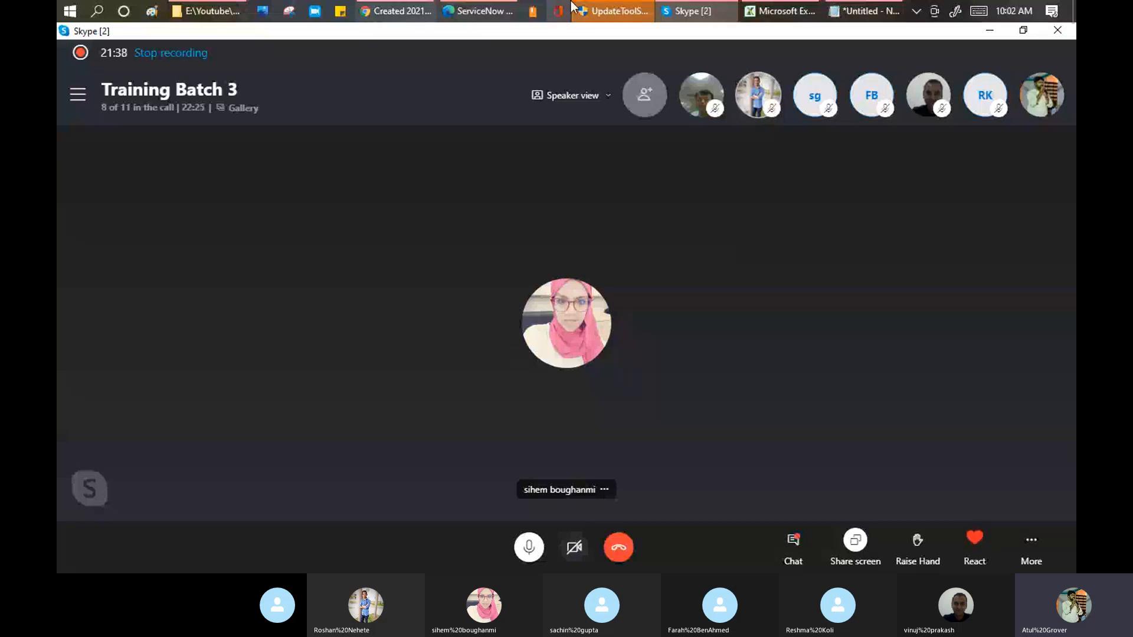
pyautogui.click(399, 6)
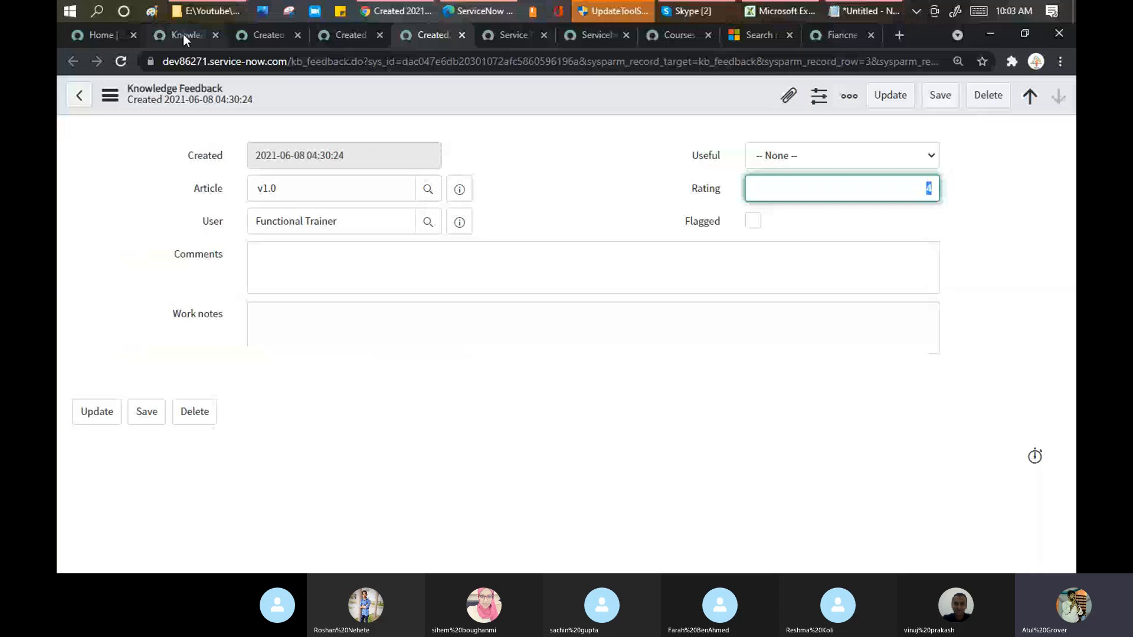
# Step: Start a new knowledge article from the Standard template and set its knowledge base to Fiancne
pyautogui.click(183, 35)
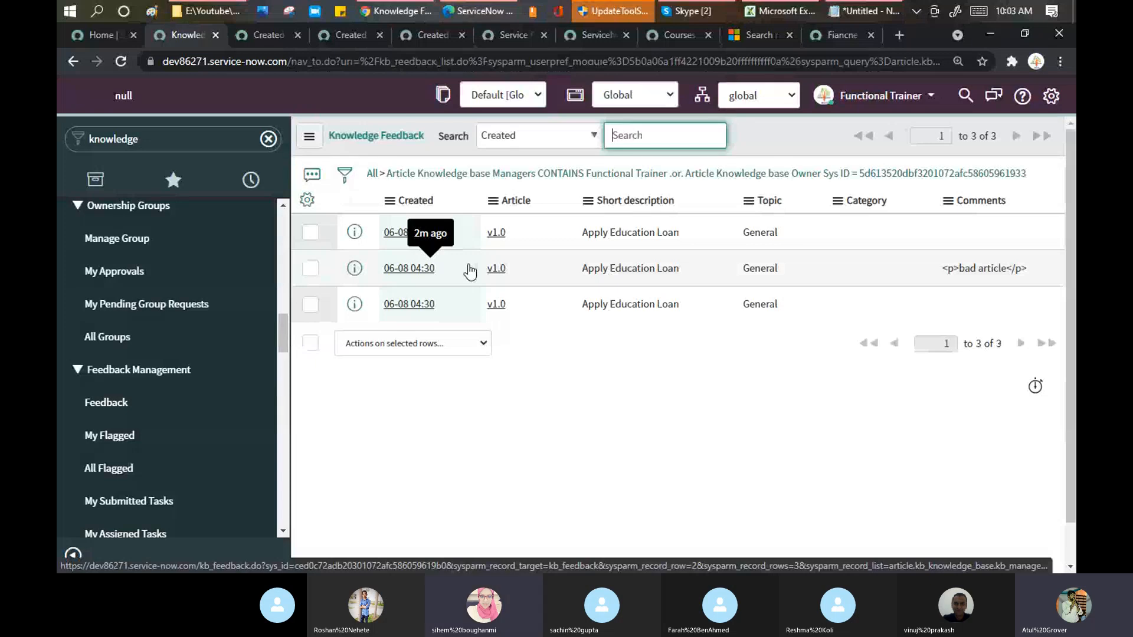
pyautogui.scroll(2, 165, 329)
pyautogui.scroll(4, 166, 329)
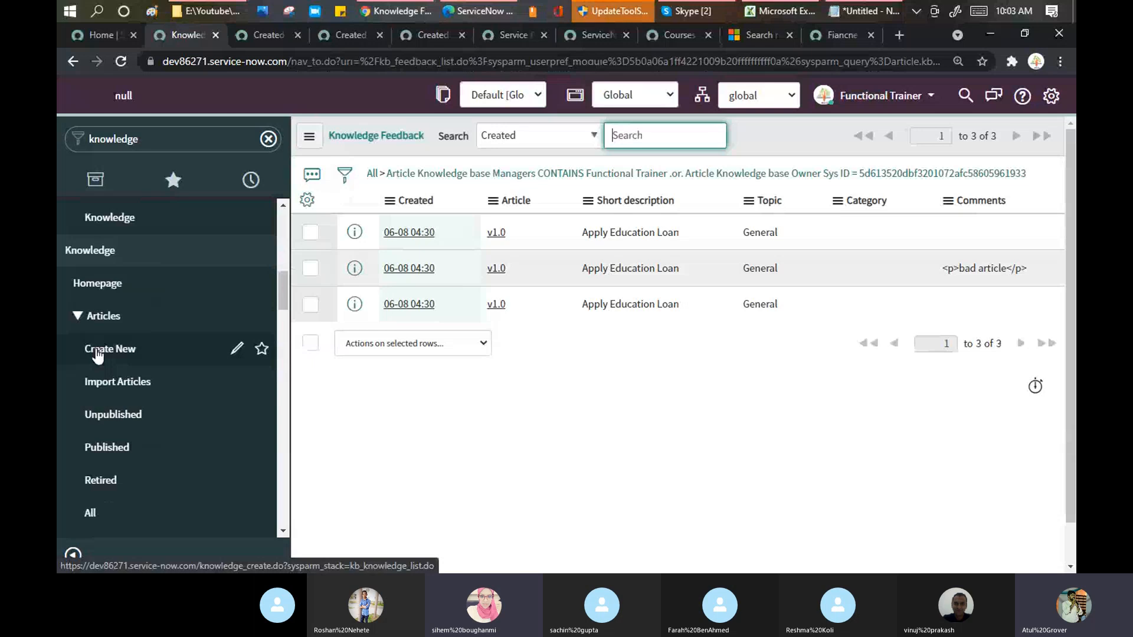
pyautogui.click(97, 354)
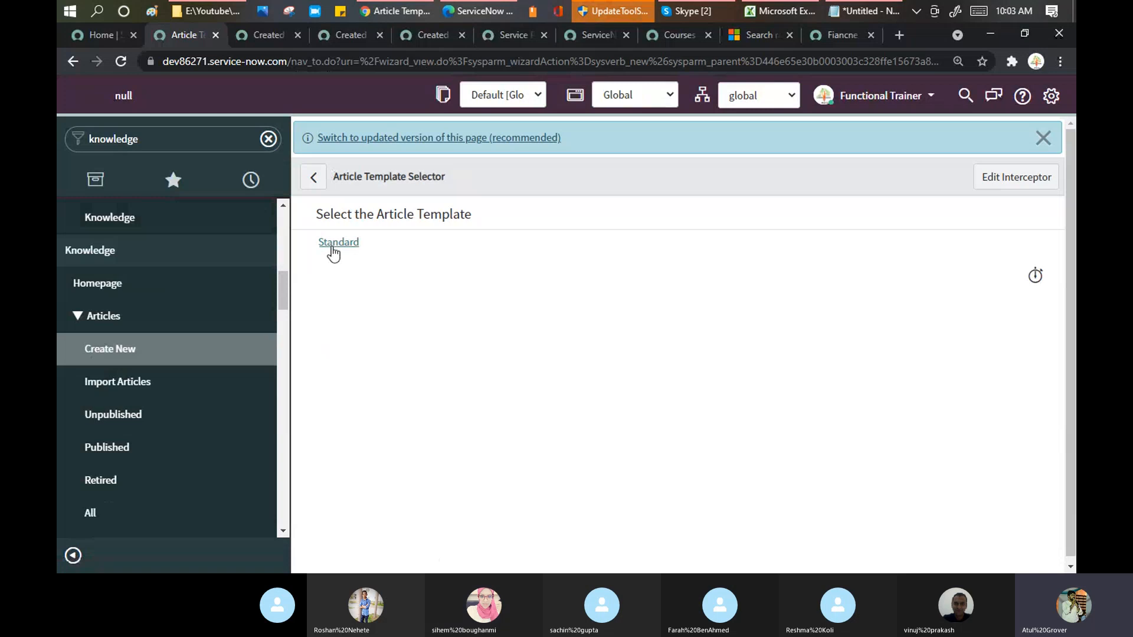
pyautogui.click(332, 248)
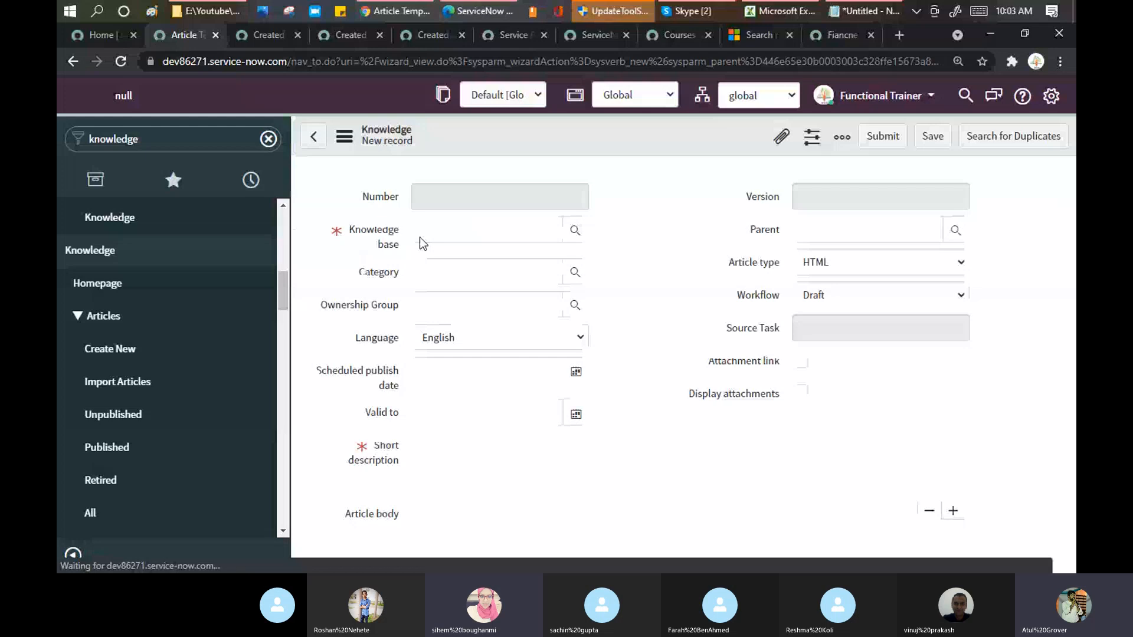
pyautogui.click(435, 233)
pyautogui.write('fi')
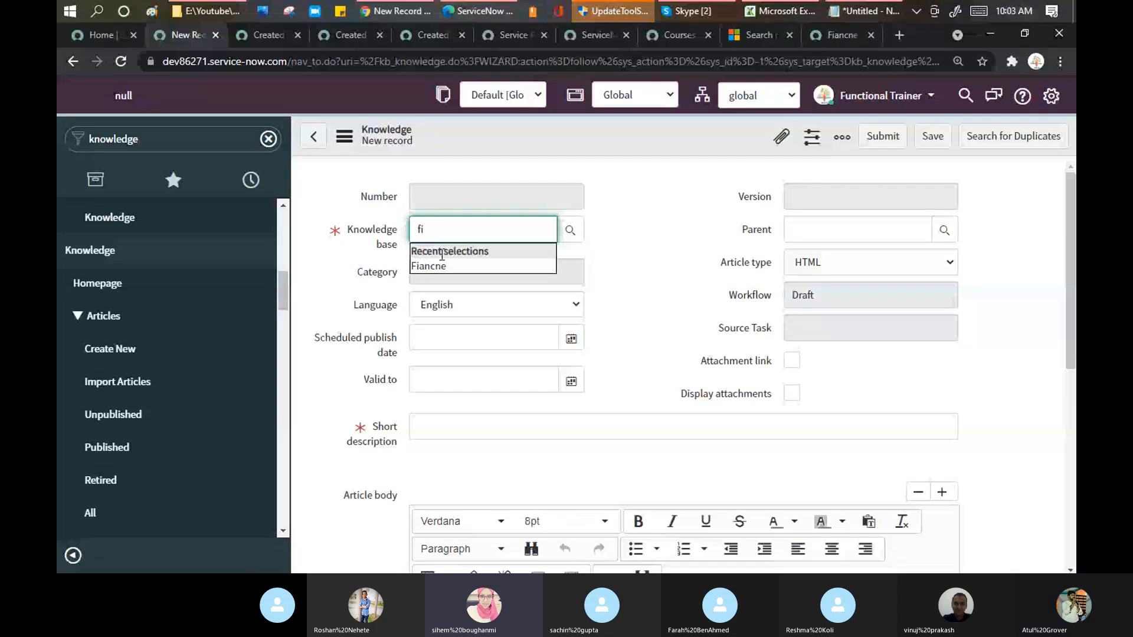
pyautogui.click(440, 261)
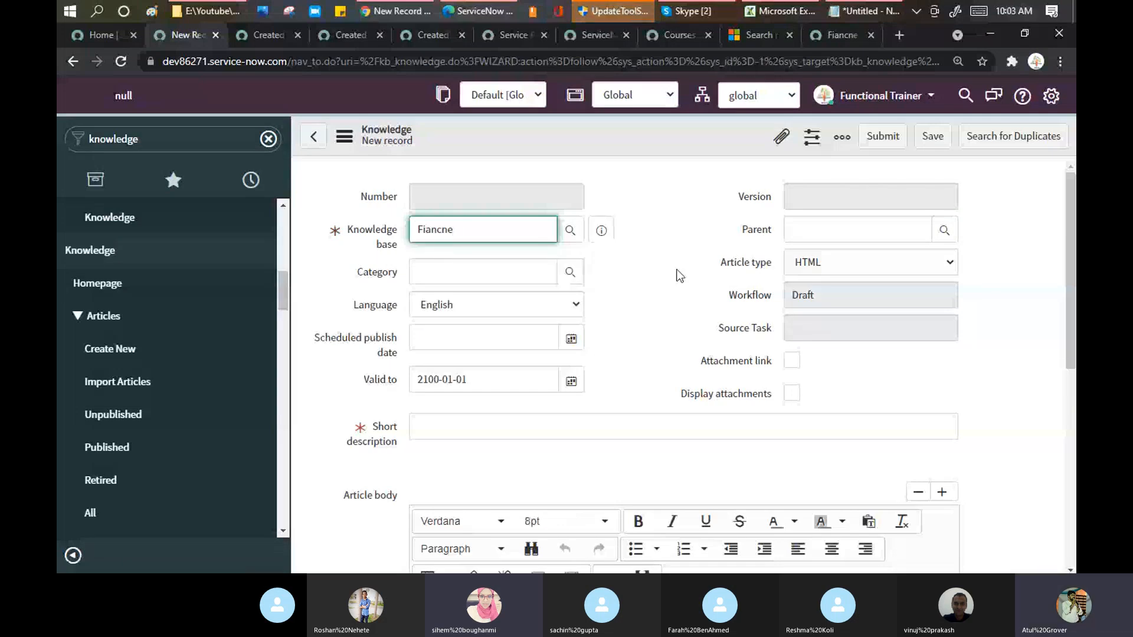
# Step: Examine the default Valid to date on the new article form
pyautogui.click(480, 377)
pyautogui.moveTo(481, 377); pyautogui.dragTo(411, 369)
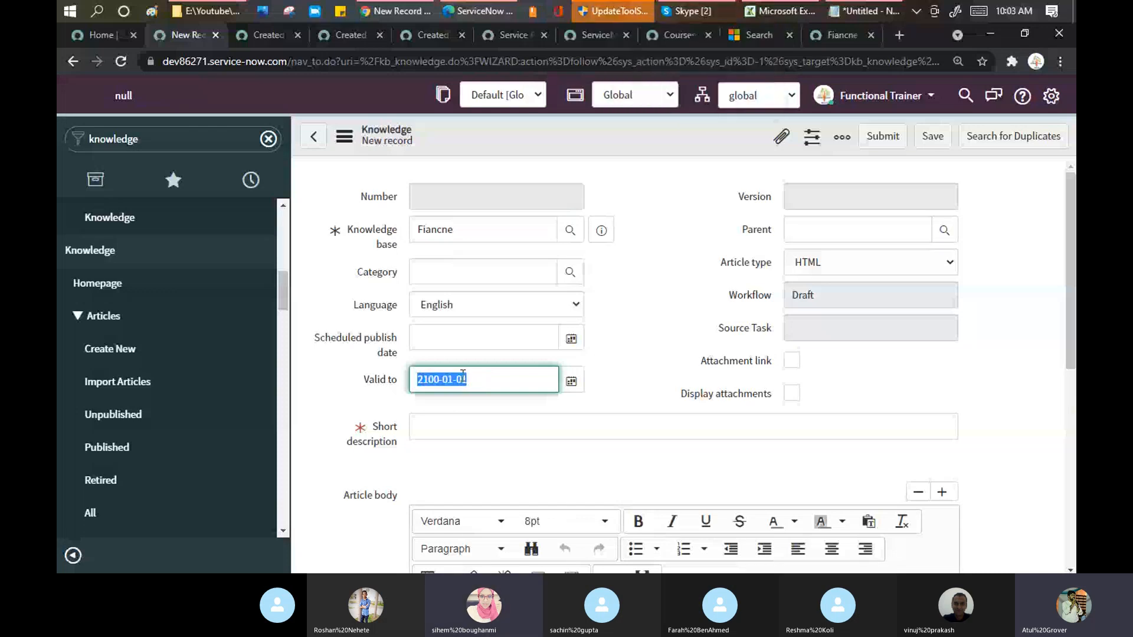
pyautogui.moveTo(361, 382); pyautogui.dragTo(399, 384)
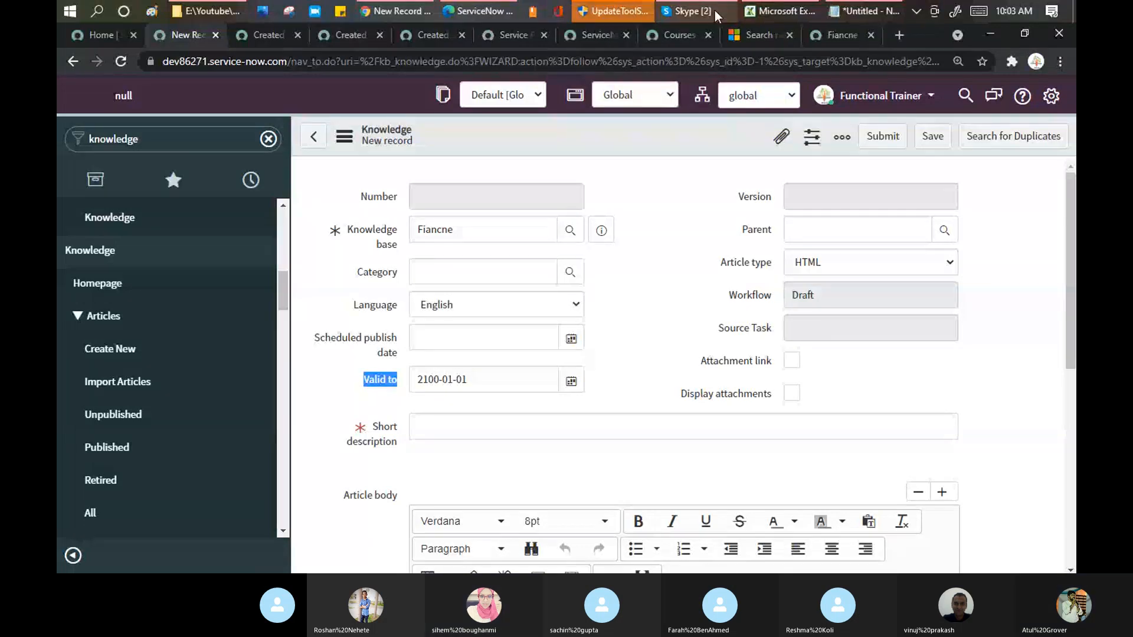
pyautogui.click(699, 13)
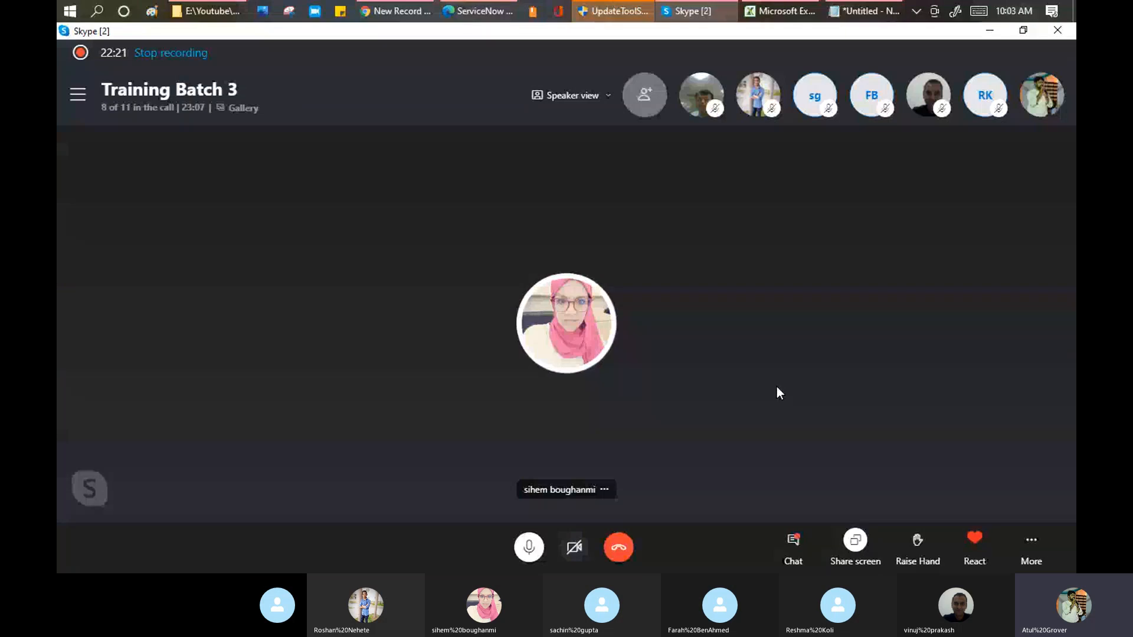
pyautogui.hotkey('alt', 'Tab')
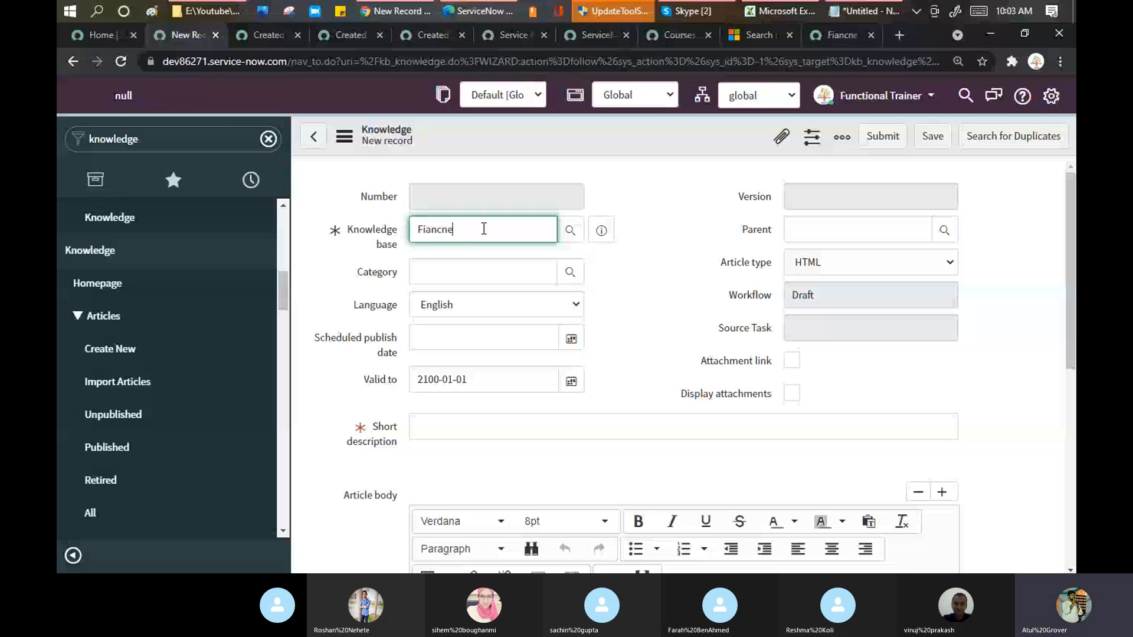
# Step: Highlight the Valid to date on the new knowledge article form to review the article's expiry
pyautogui.click(651, 318)
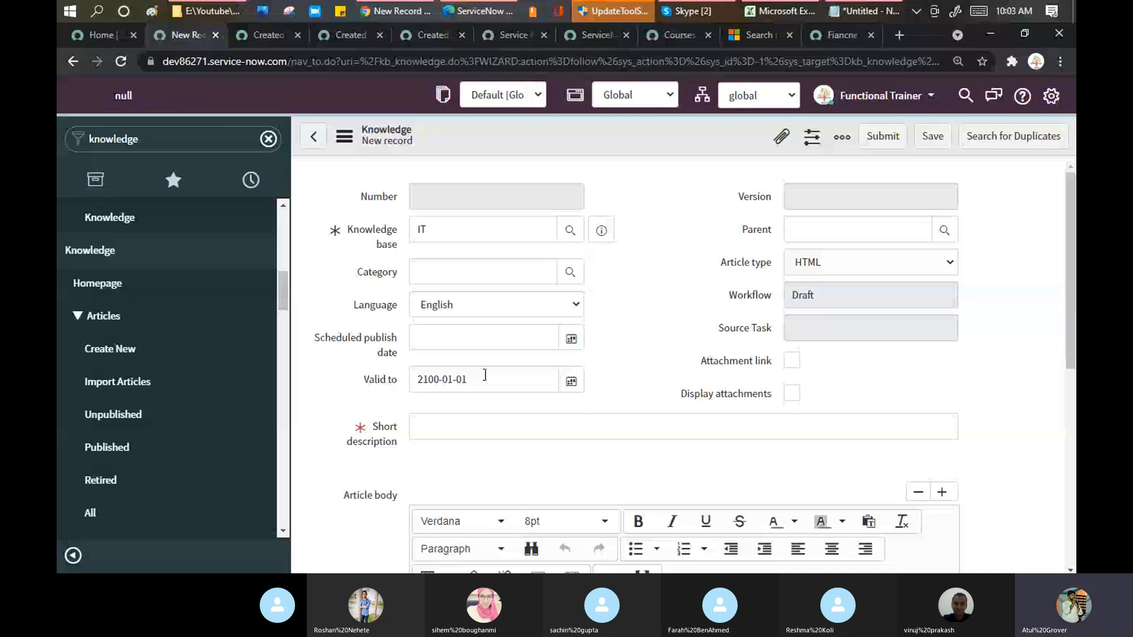
pyautogui.click(501, 381)
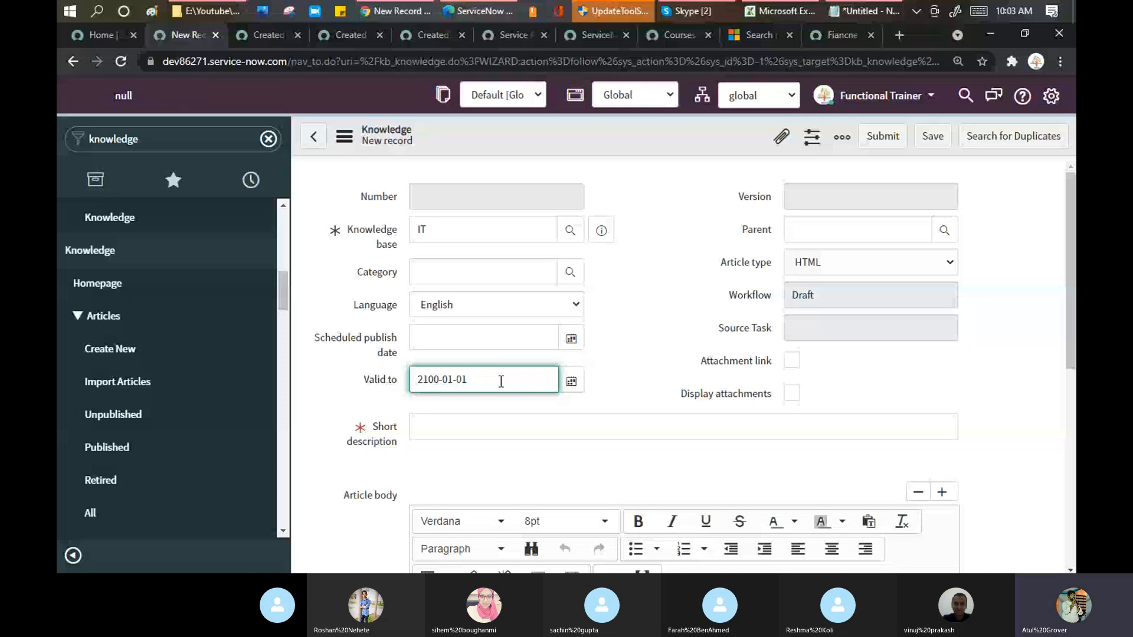
pyautogui.tripleClick(500, 382)
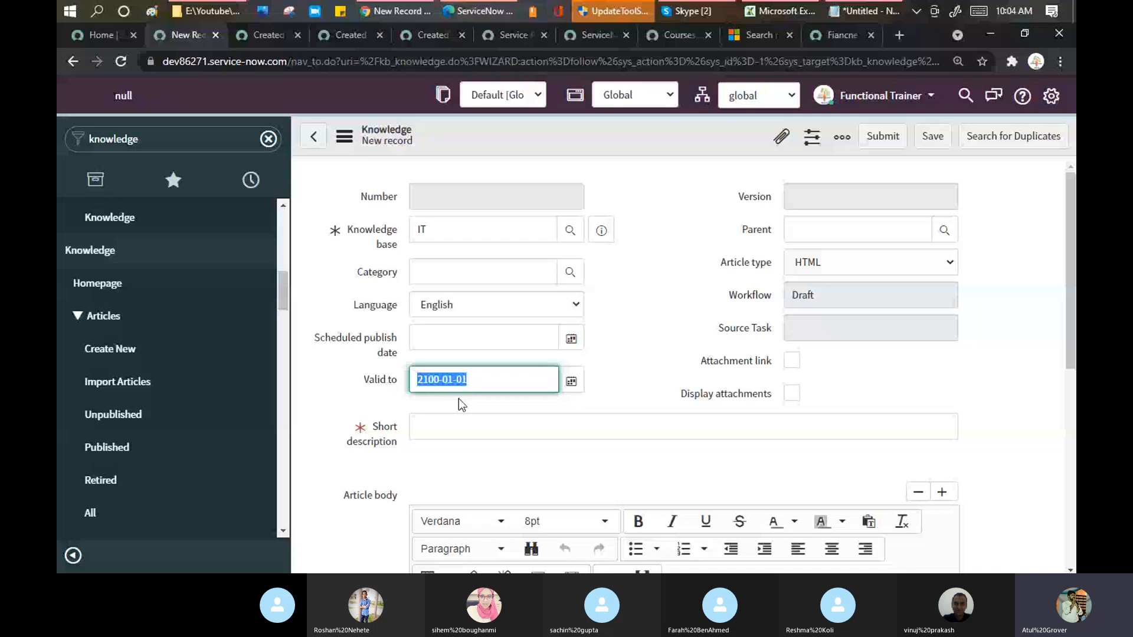
pyautogui.click(371, 390)
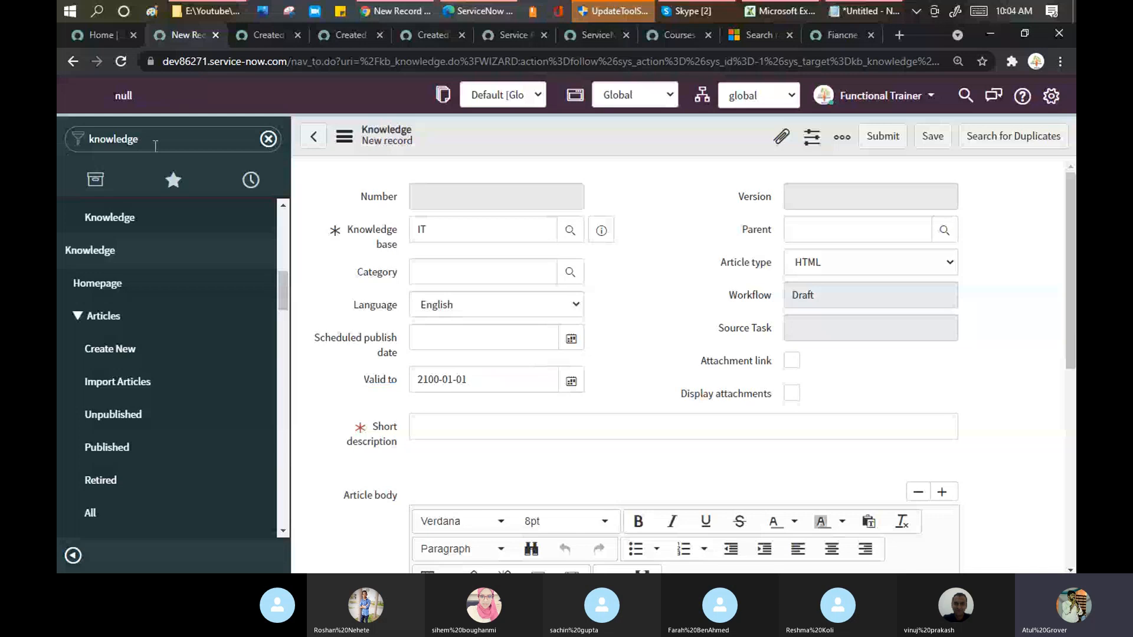
# Step: Filter the application navigator for "incident"
pyautogui.click(156, 141)
pyautogui.press('BackSpace')
pyautogui.write('in')
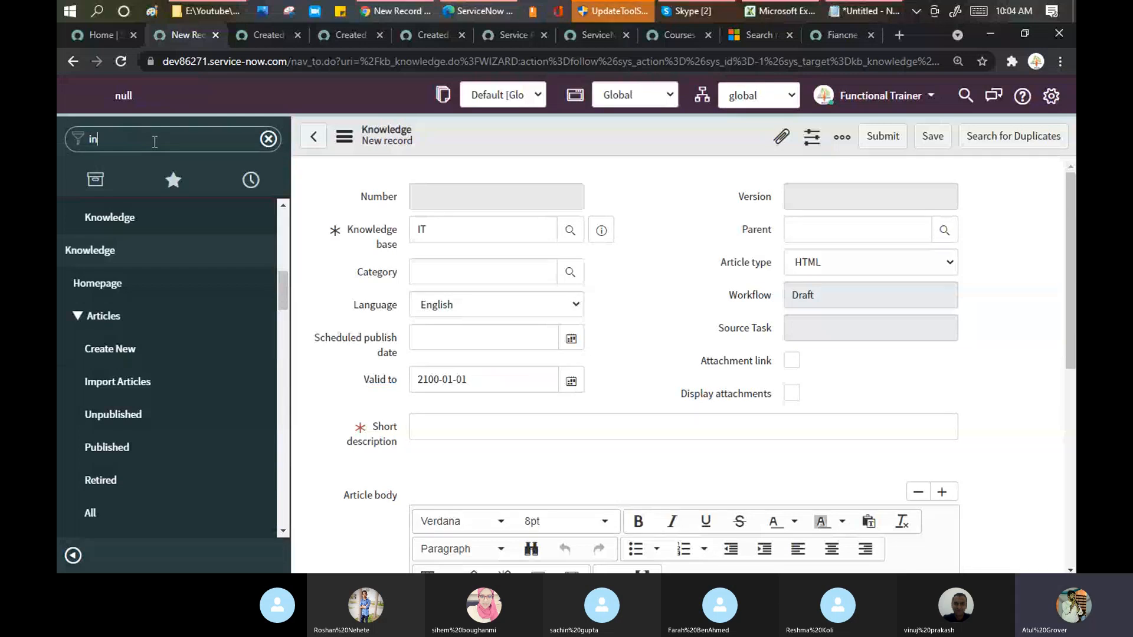
pyautogui.write('cidn')
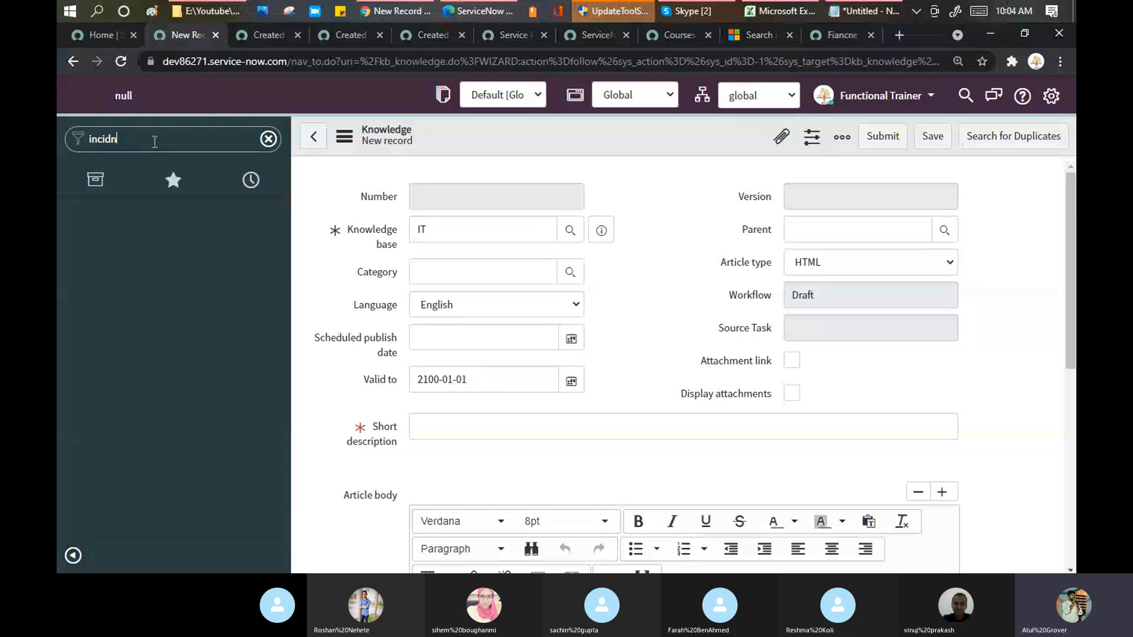
pyautogui.press('BackSpace')
pyautogui.write('ent')
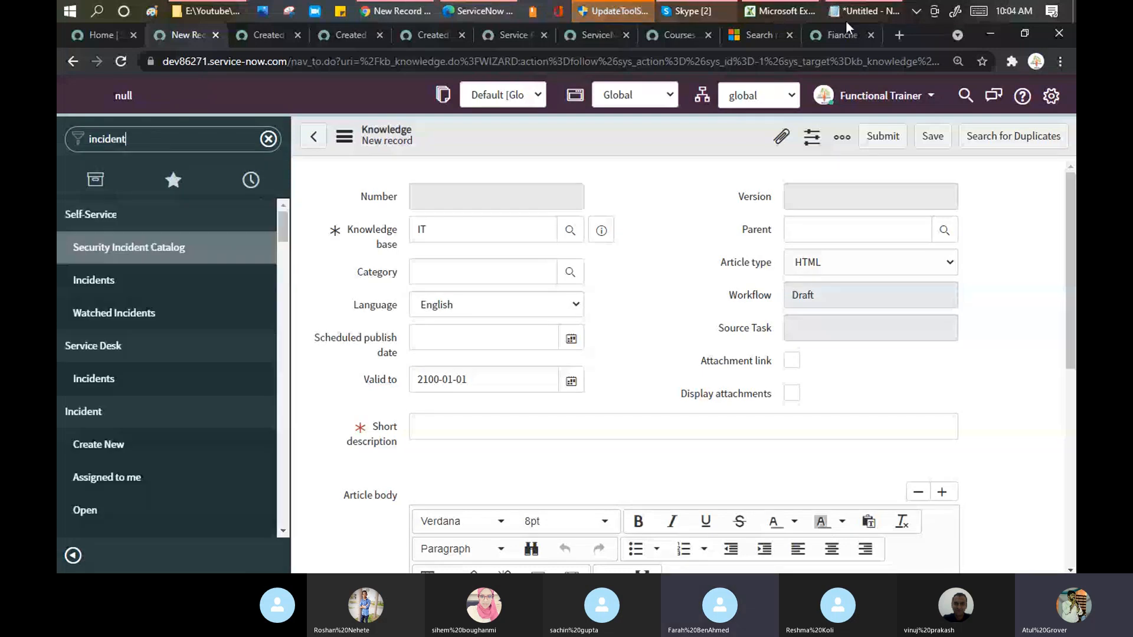
# Step: Open the ServiceNow instance dev114614.service-now.com in a new browser tab
pyautogui.click(899, 35)
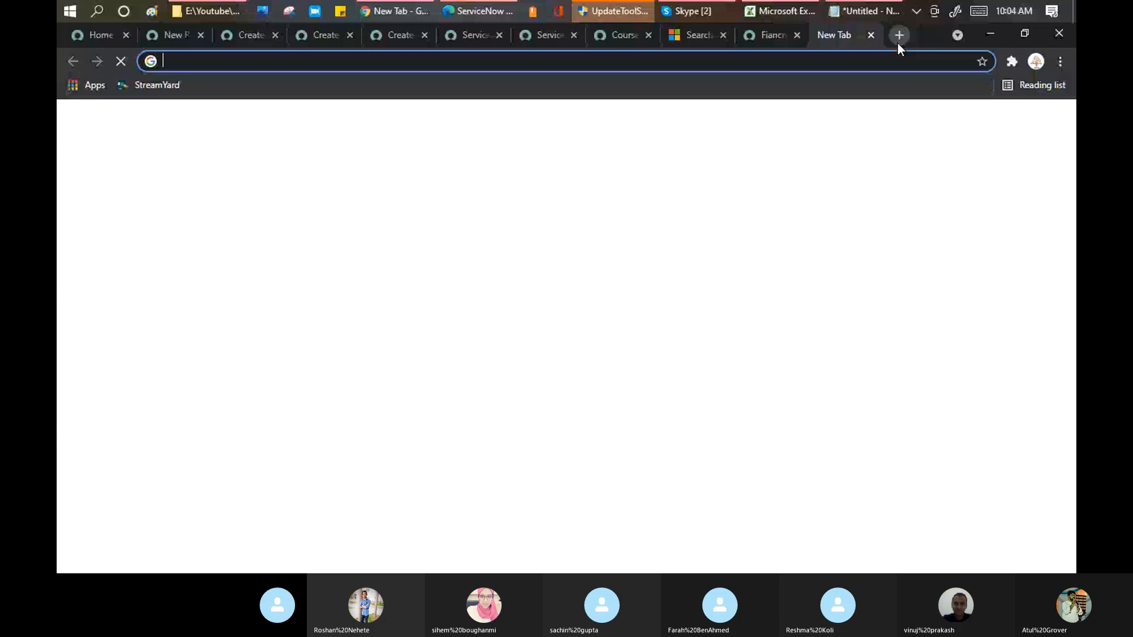
pyautogui.write('d')
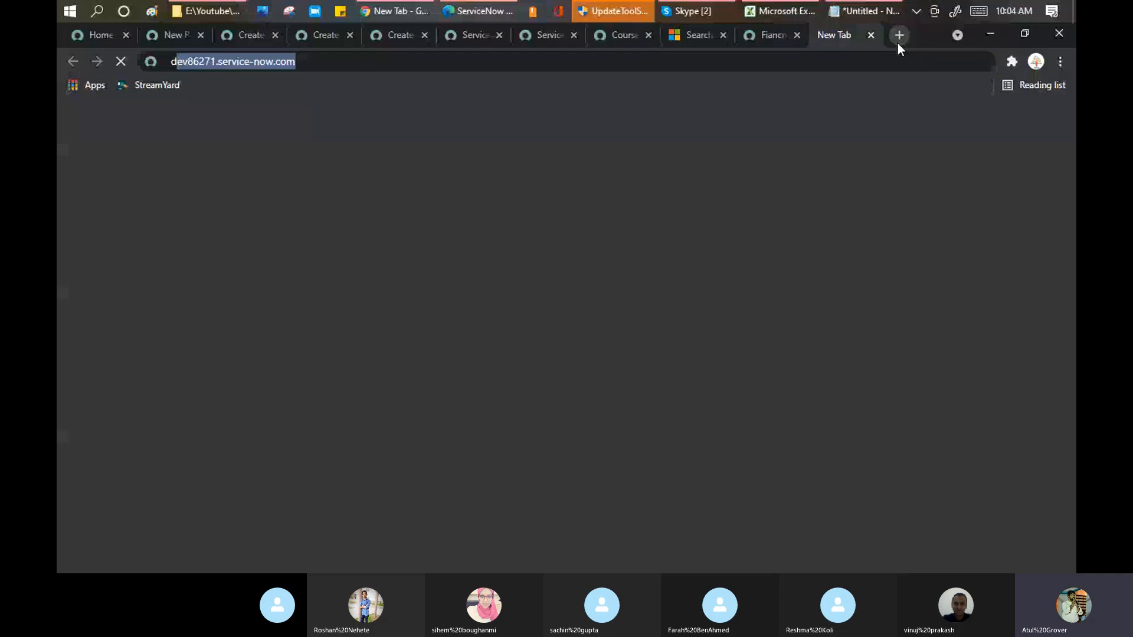
pyautogui.write('ev114614.service-now.com')
pyautogui.press('Return')
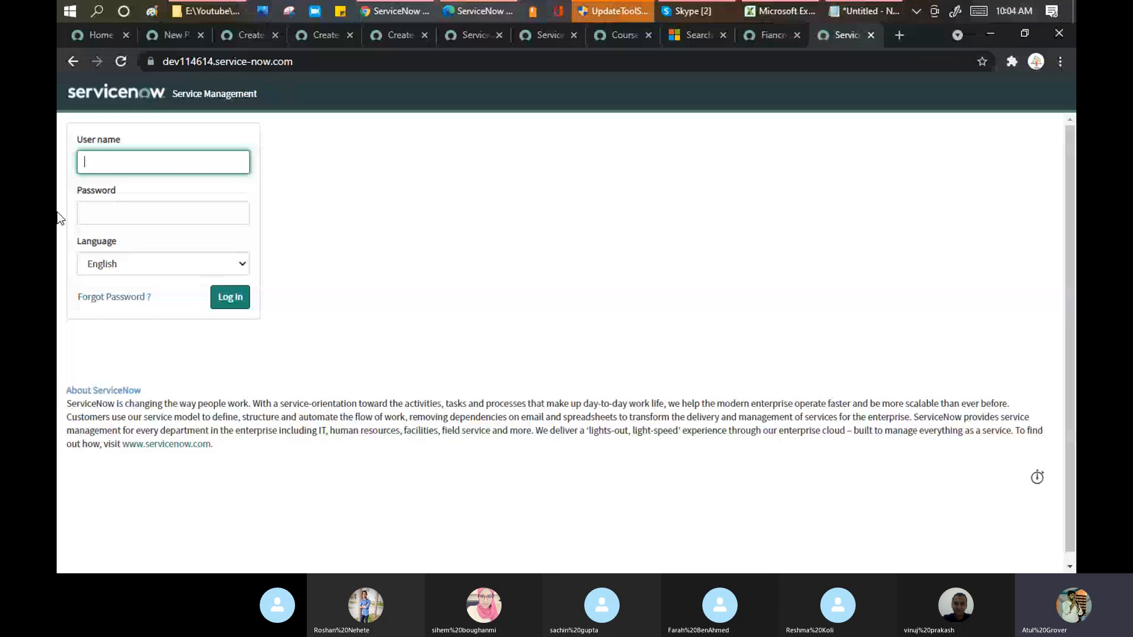
# Step: Log in to the instance with the account's user name and password
pyautogui.write('atul')
pyautogui.press('Tab')
pyautogui.write('*****')
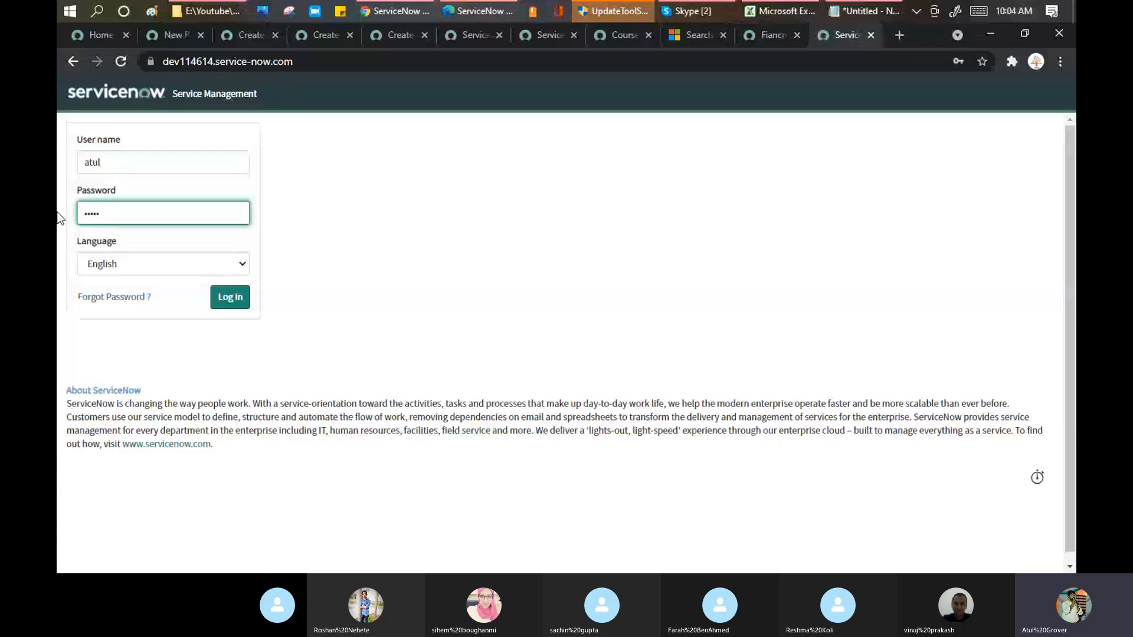
pyautogui.press('Tab')
pyautogui.press('Tab')
pyautogui.press('Tab')
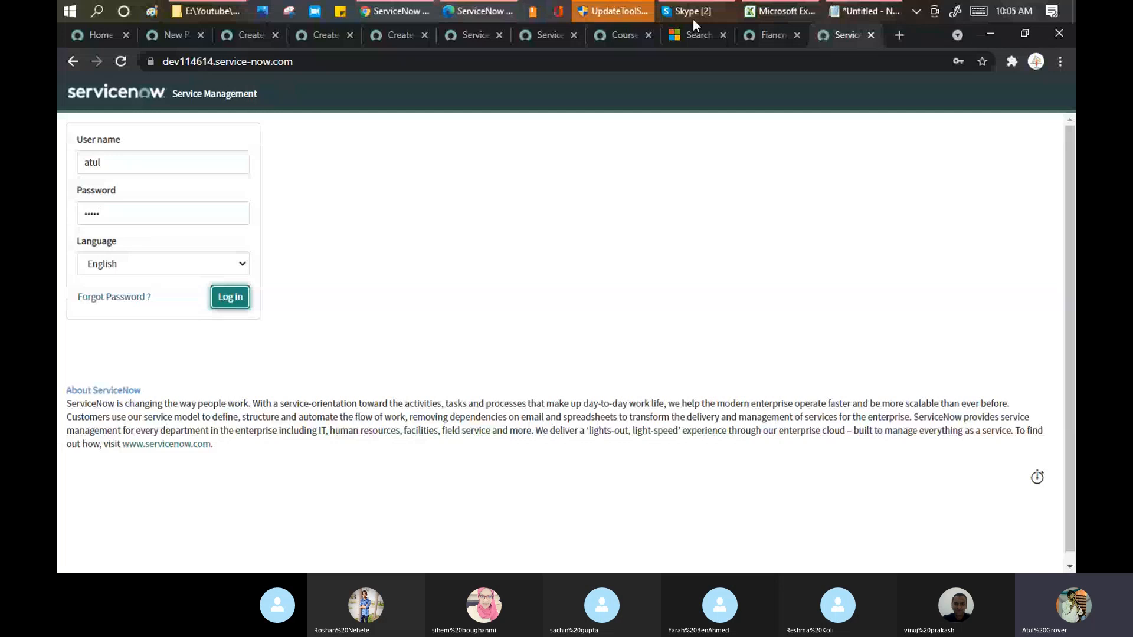
pyautogui.press('Return')
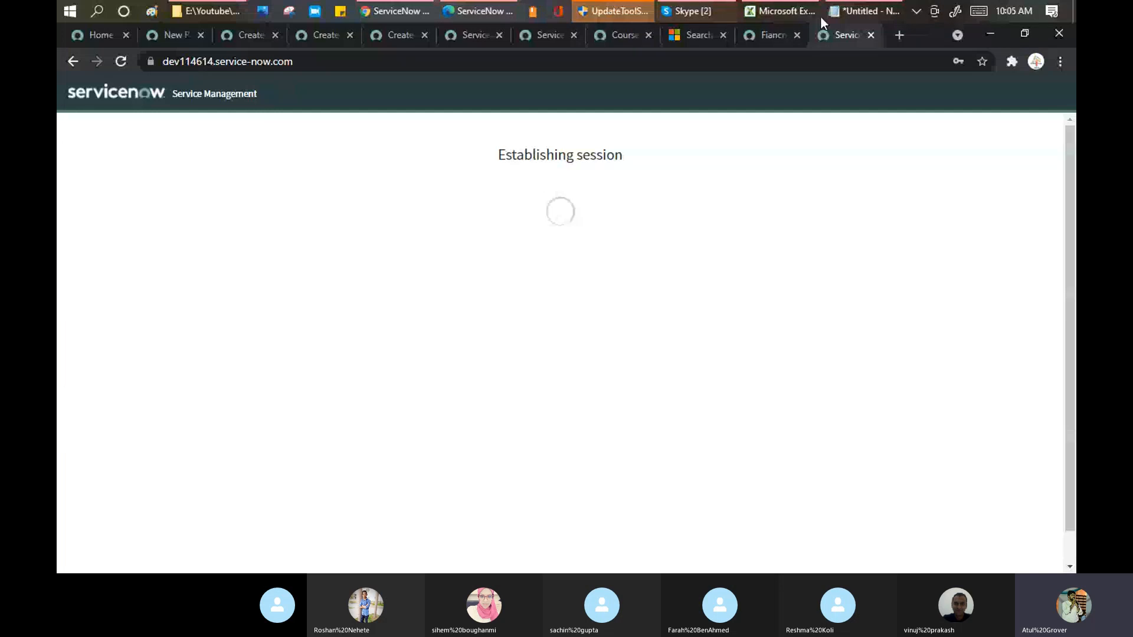
# Step: Switch to the Notepad notes and highlight "Inc - Prb - Chg" on the IPC line
pyautogui.click(826, 13)
pyautogui.moveTo(230, 183); pyautogui.dragTo(623, 183)
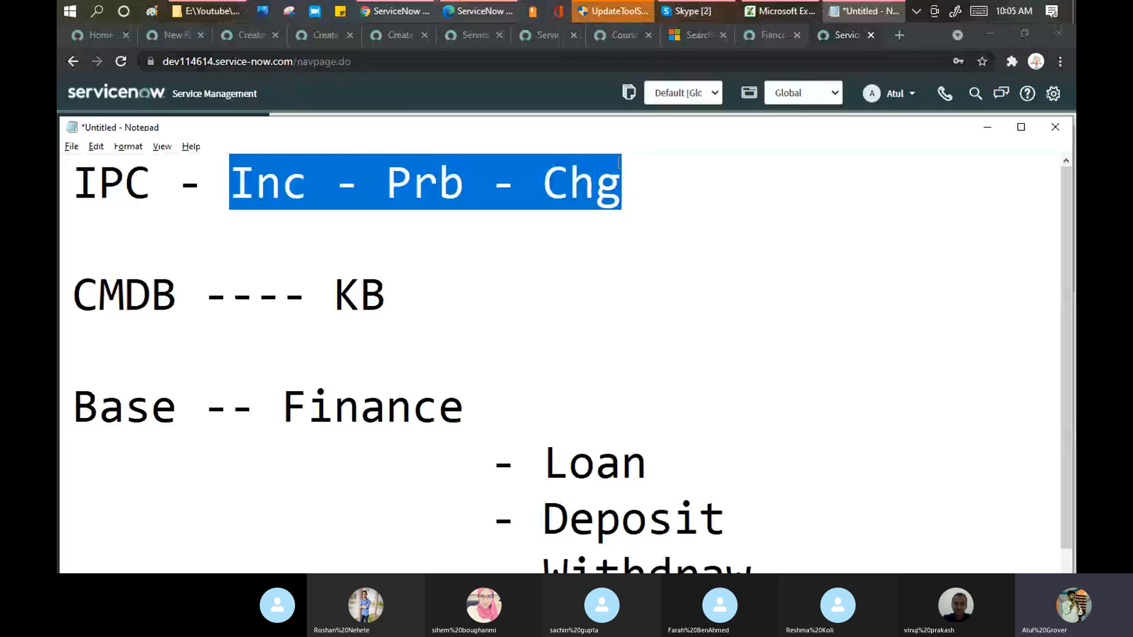
pyautogui.click(640, 189)
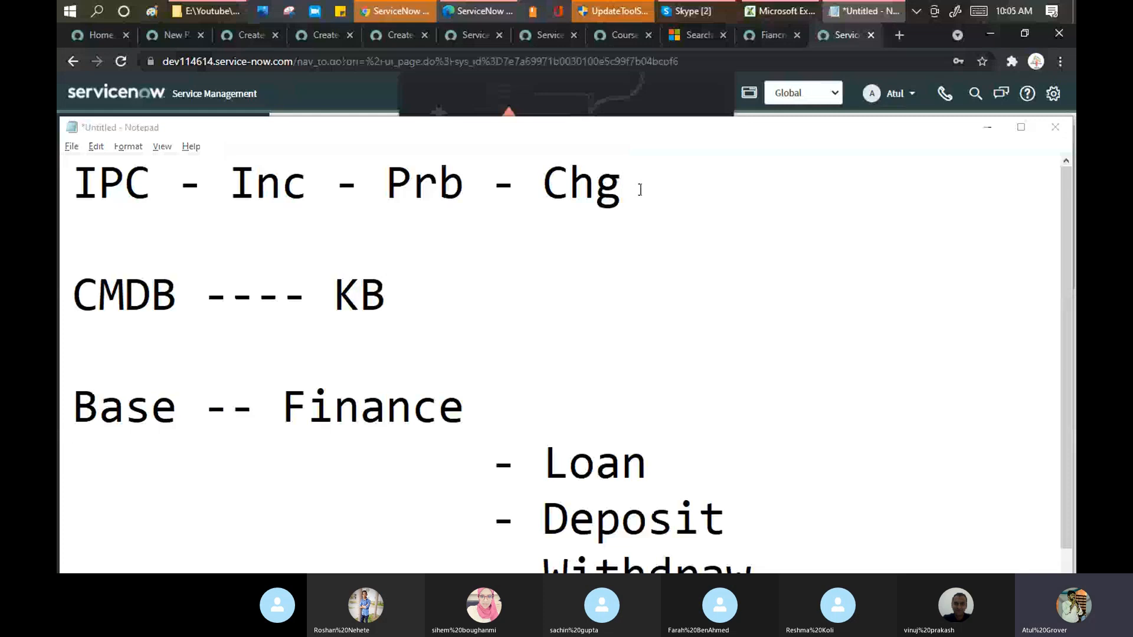
# Step: Switch back to Chrome, filter the navigator for "incident" and open INC0010112 from the Open incidents list
pyautogui.click(396, 11)
pyautogui.click(198, 130)
pyautogui.write('in')
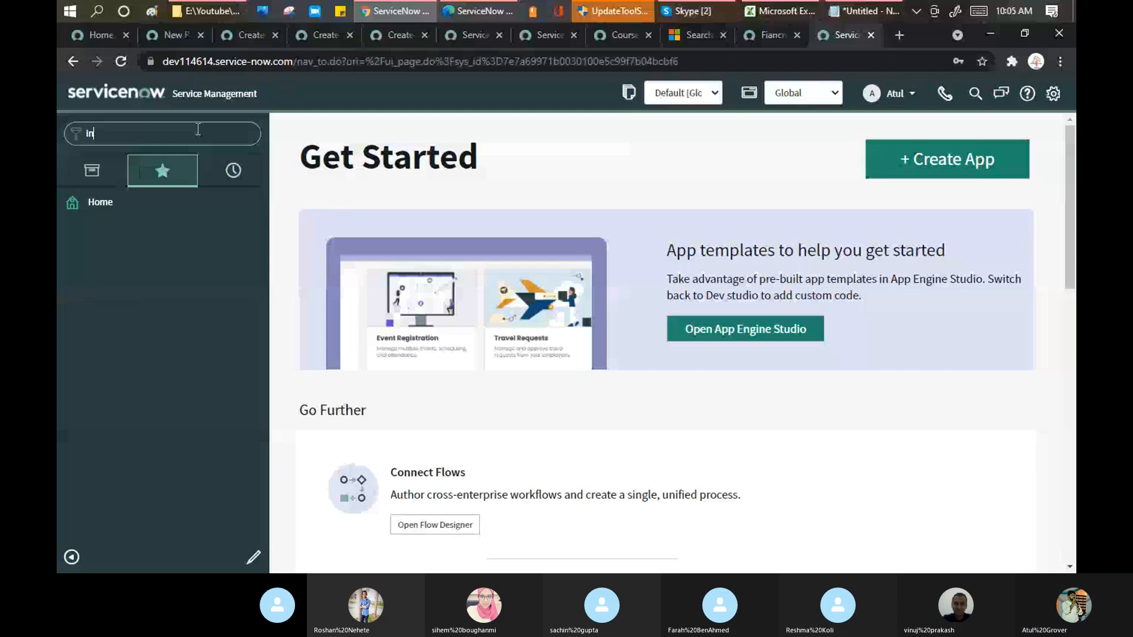
pyautogui.write('cide')
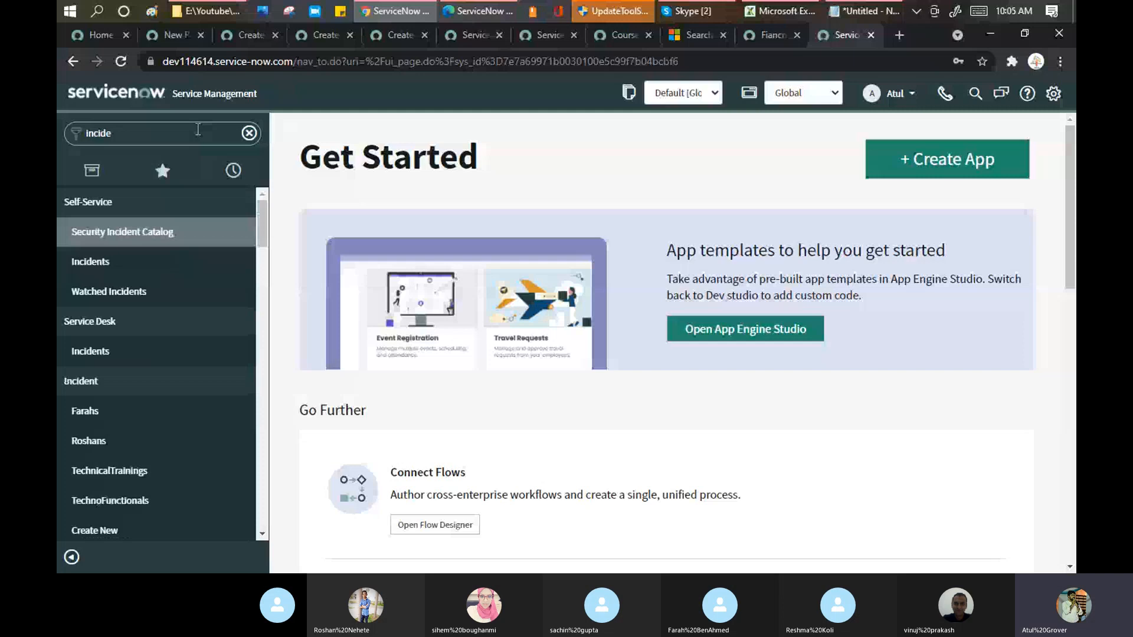
pyautogui.write('nt')
pyautogui.scroll(-4, 99, 338)
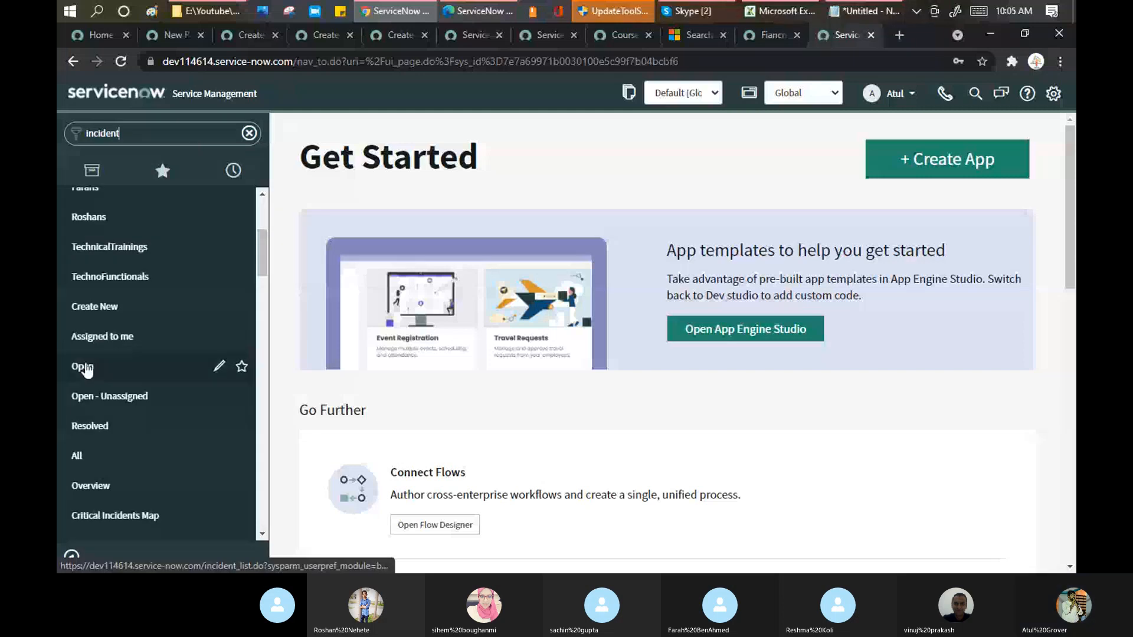
pyautogui.click(85, 367)
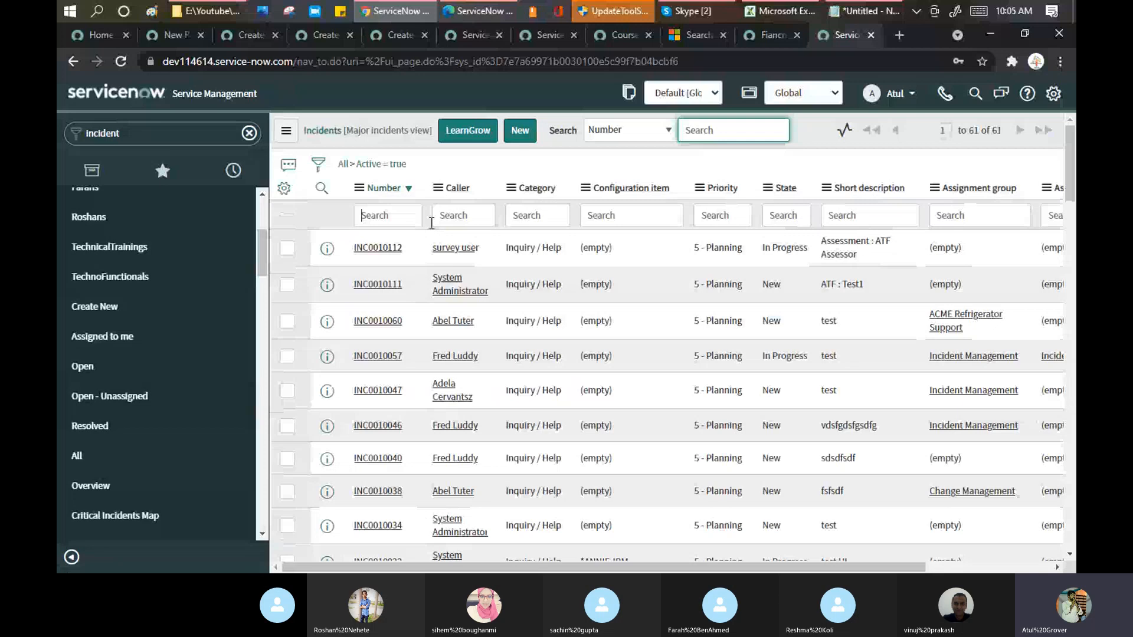
pyautogui.click(377, 247)
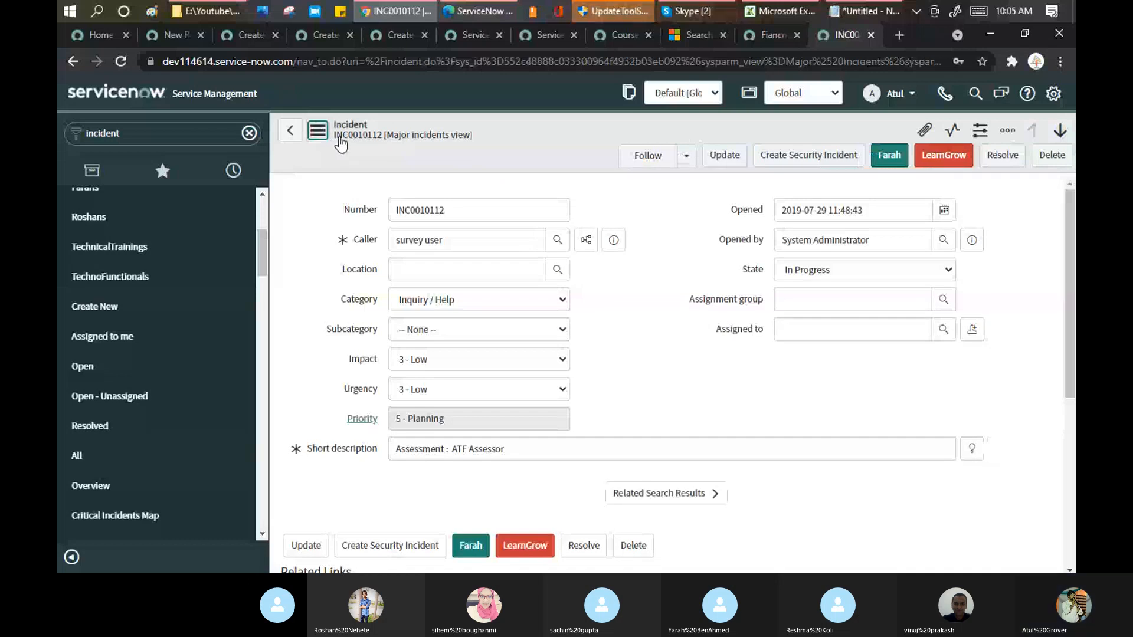
pyautogui.click(690, 10)
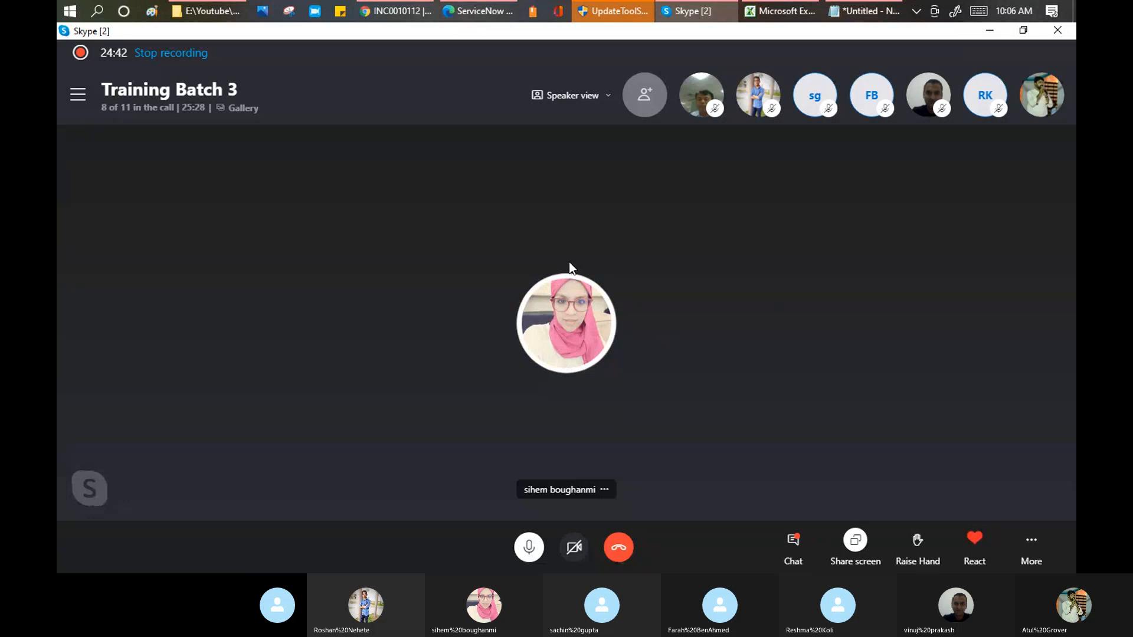
pyautogui.click(399, 12)
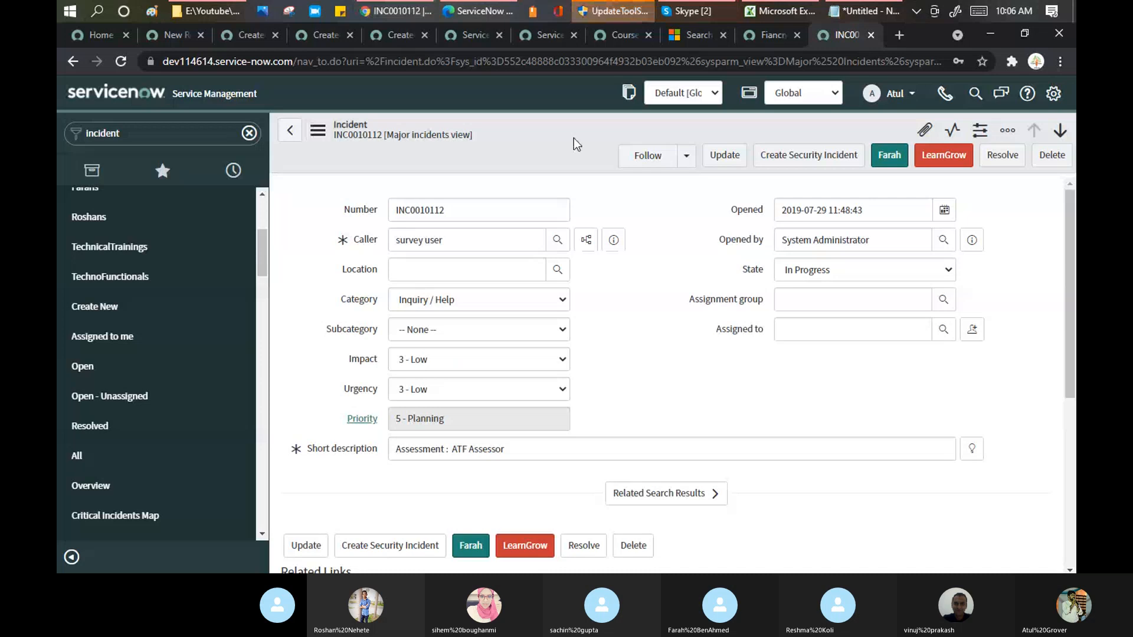
pyautogui.click(693, 11)
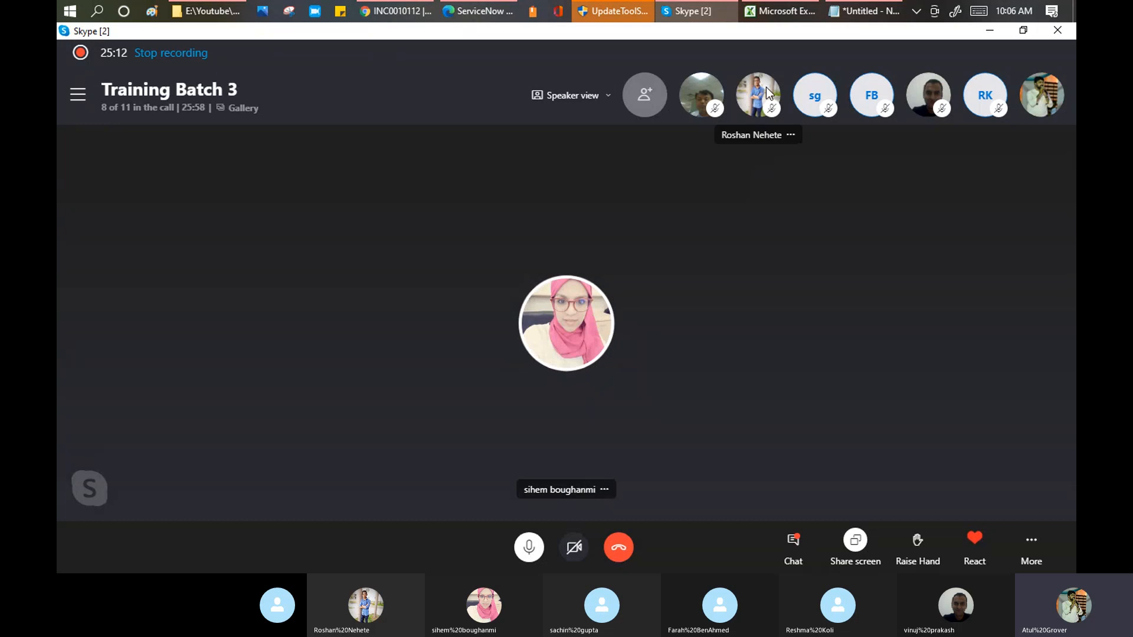
pyautogui.click(397, 13)
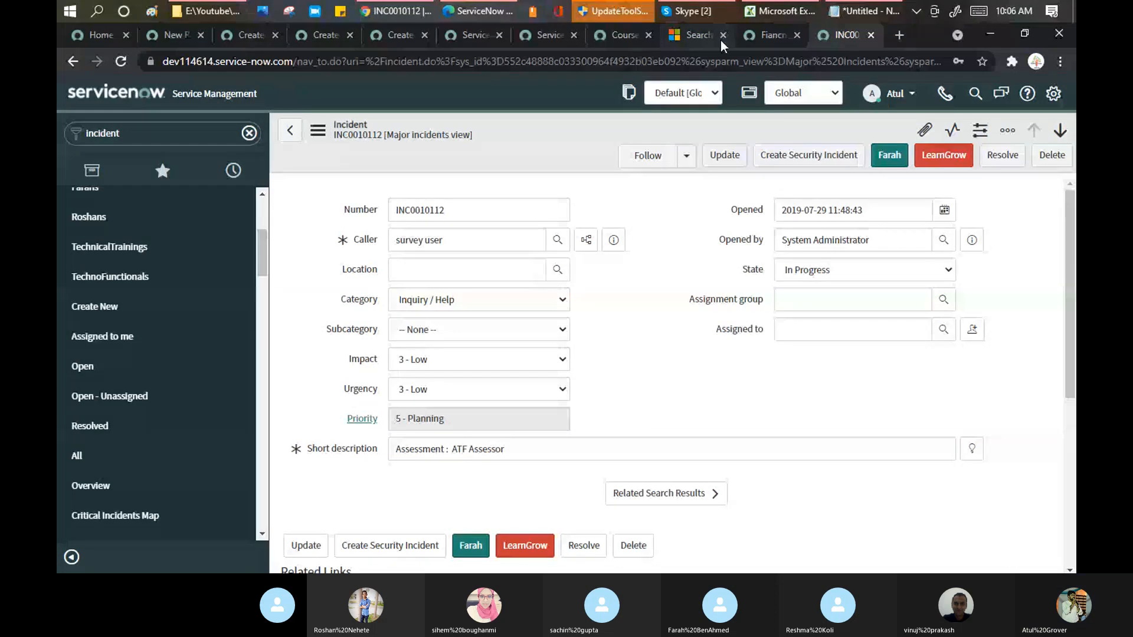
pyautogui.click(692, 16)
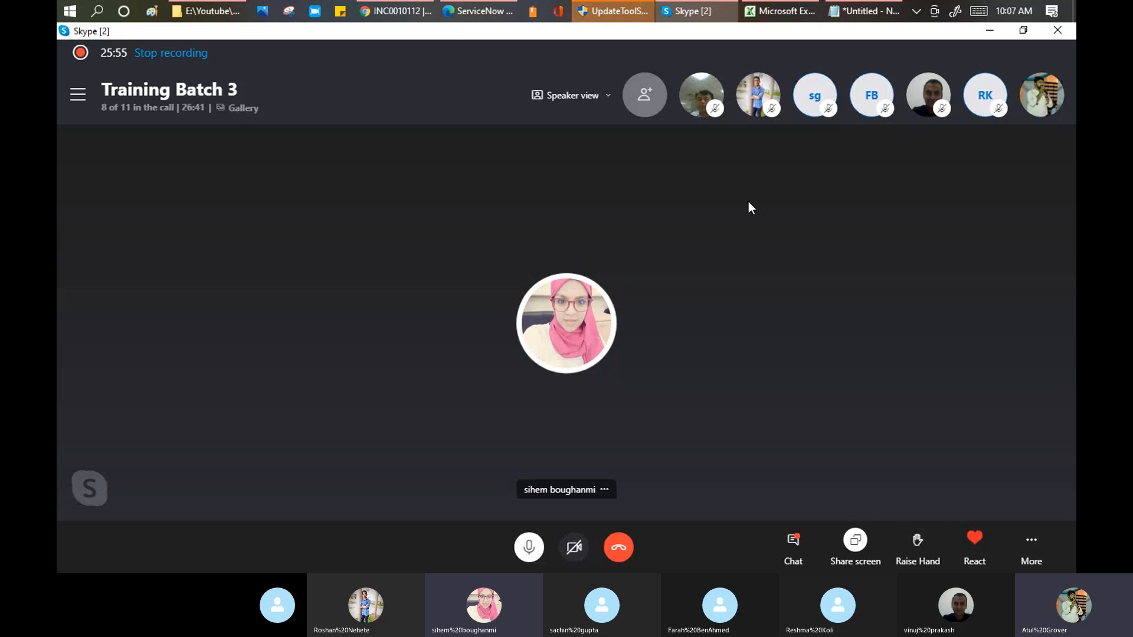
pyautogui.click(409, 13)
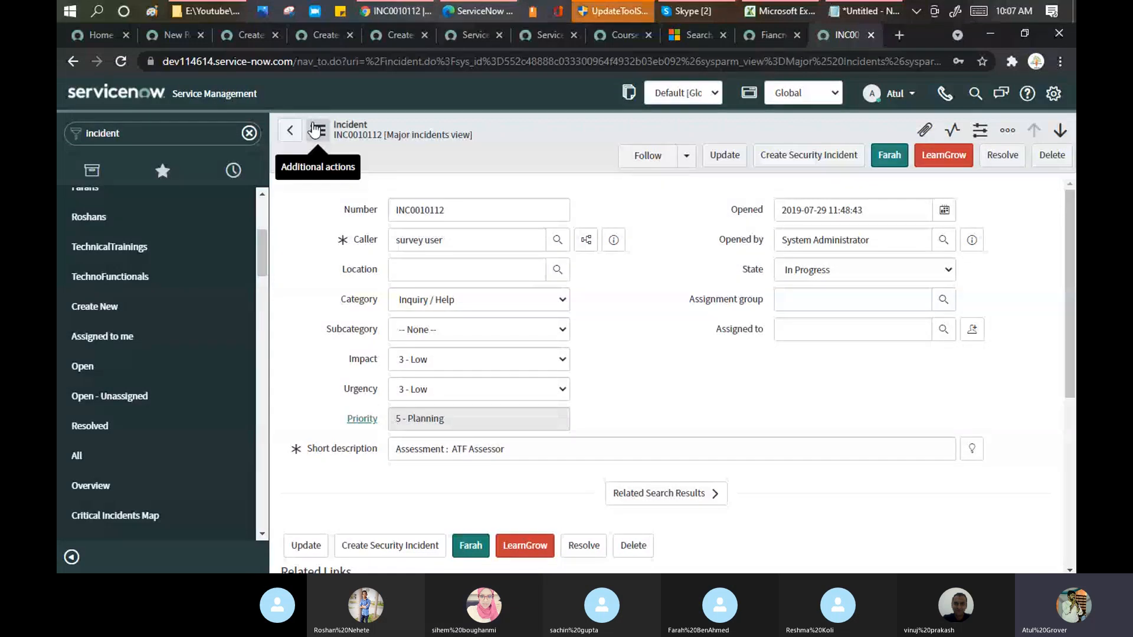
# Step: View the incident's additional actions, and start a new problem record from the navigator filtered for "problem"
pyautogui.click(315, 130)
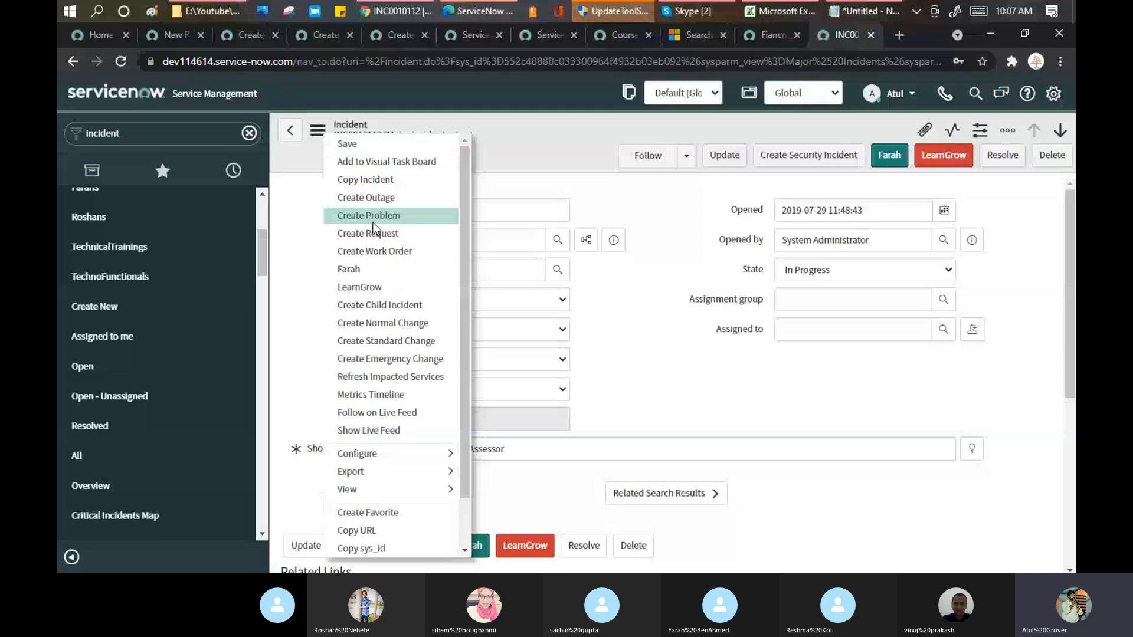
pyautogui.doubleClick(95, 135)
pyautogui.write('pr')
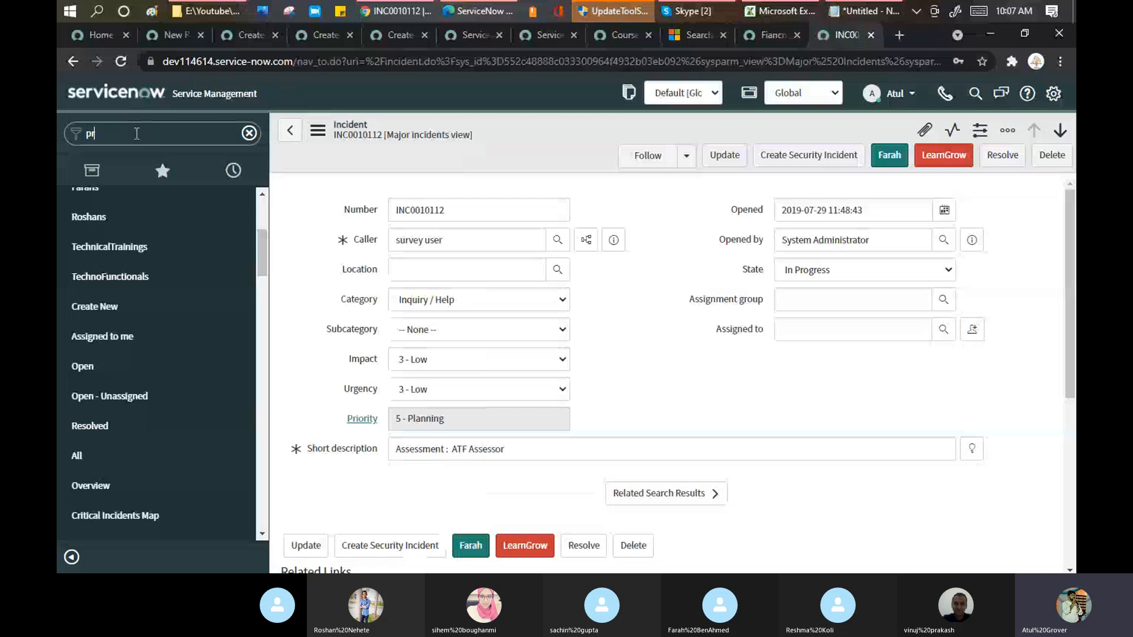
pyautogui.write('oblem')
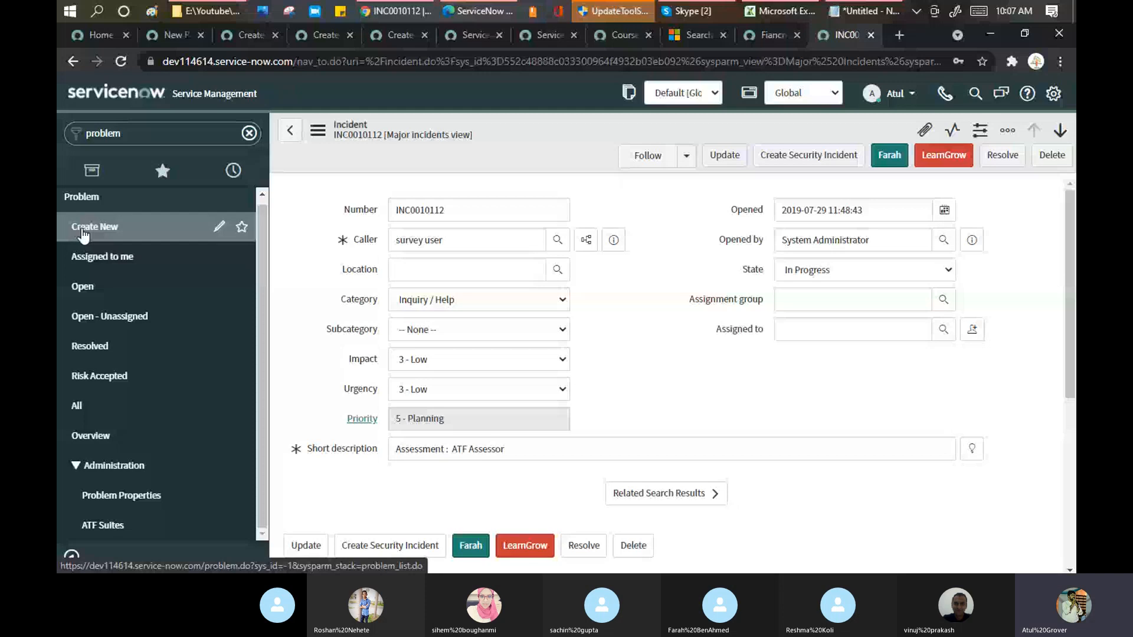
pyautogui.click(83, 227)
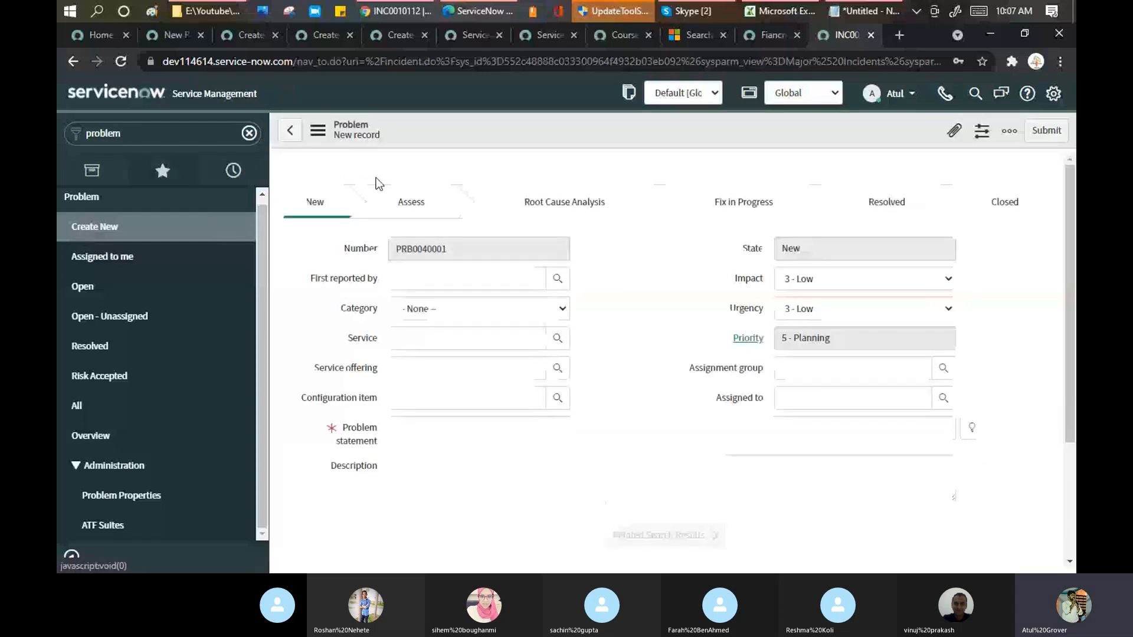
# Step: Set First reported by on the new problem record to incident INC0000003 and review the remaining form fields
pyautogui.moveTo(378, 279); pyautogui.dragTo(312, 283)
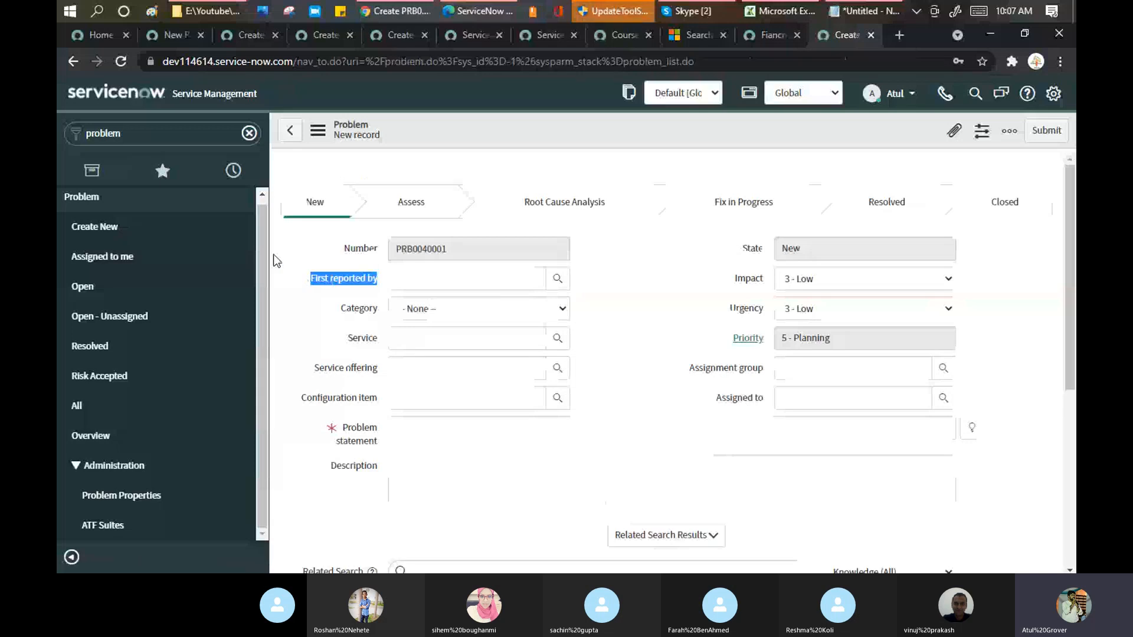
pyautogui.click(430, 277)
pyautogui.write('**')
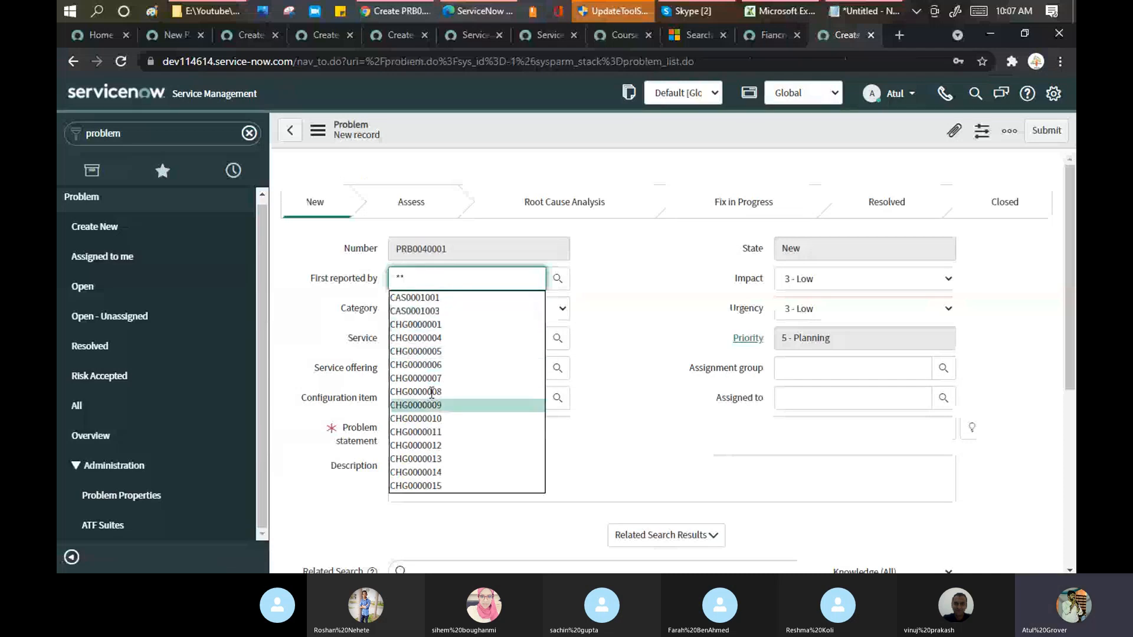
pyautogui.hotkey('ctrl', 'a')
pyautogui.write('INc')
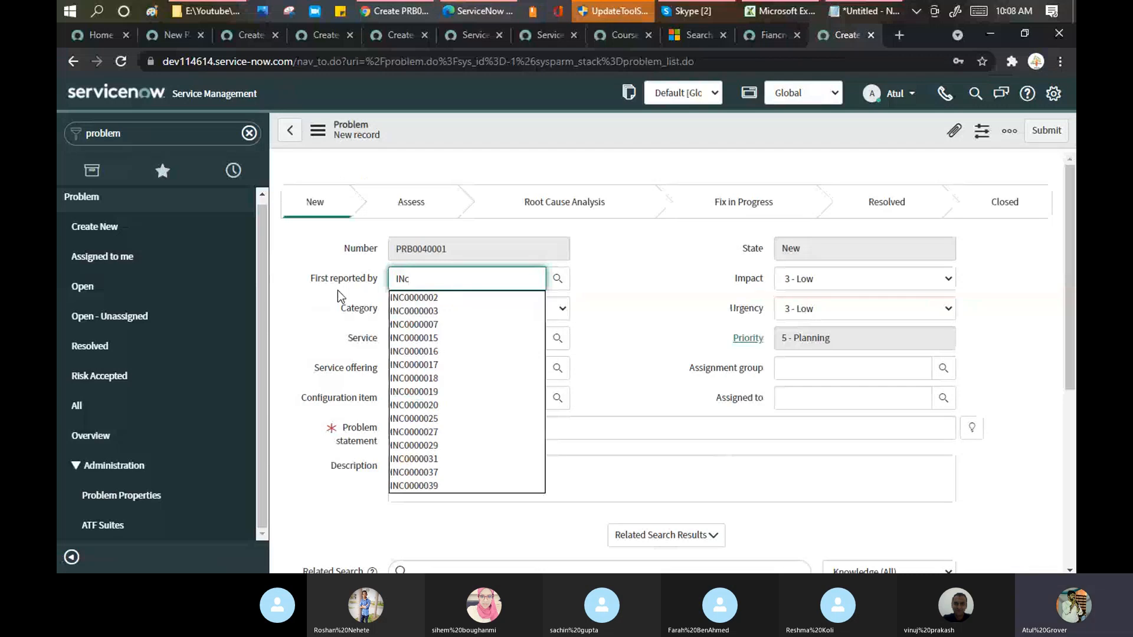
pyautogui.click(403, 313)
pyautogui.click(652, 256)
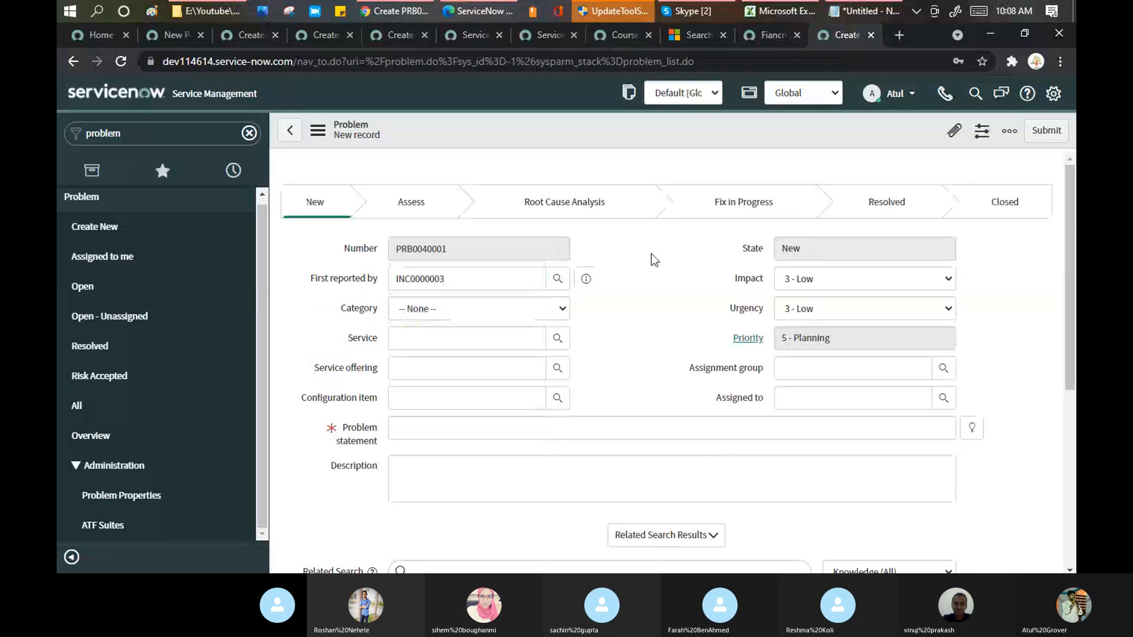
pyautogui.scroll(-3, 650, 258)
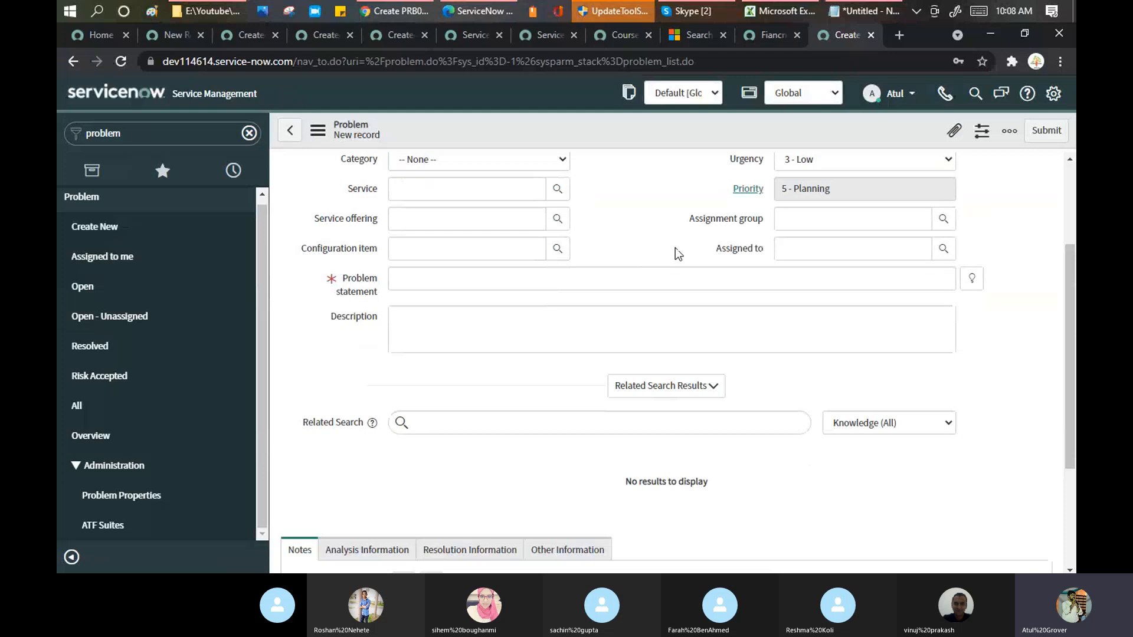
# Step: Leave the unsaved problem form for the list of all problems and open PRB0040003
pyautogui.scroll(3, 675, 248)
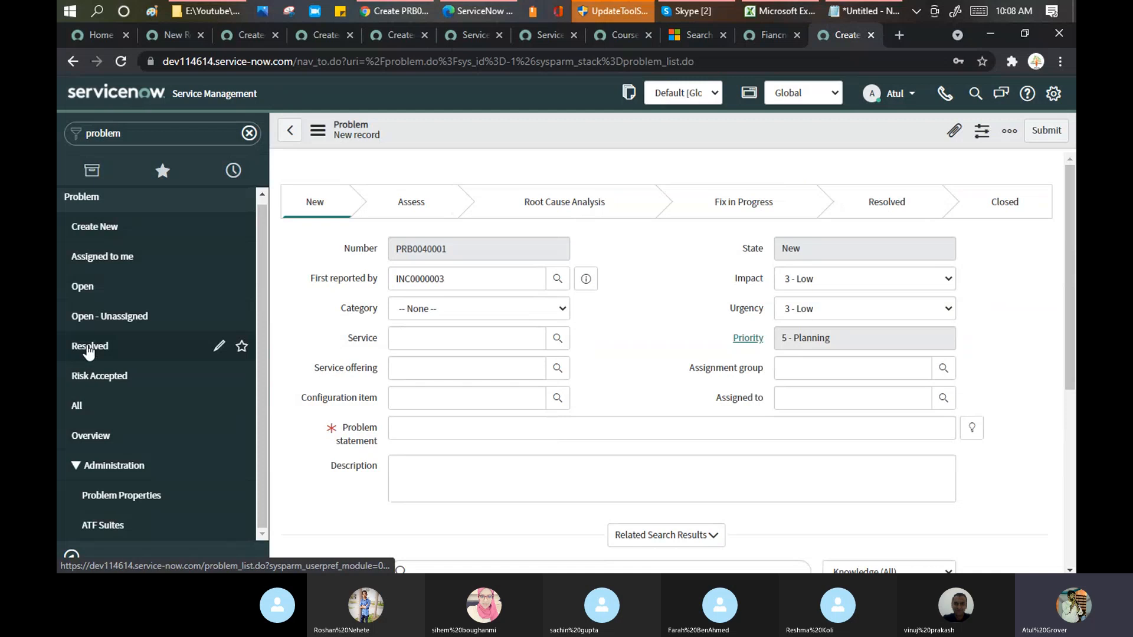
pyautogui.click(79, 408)
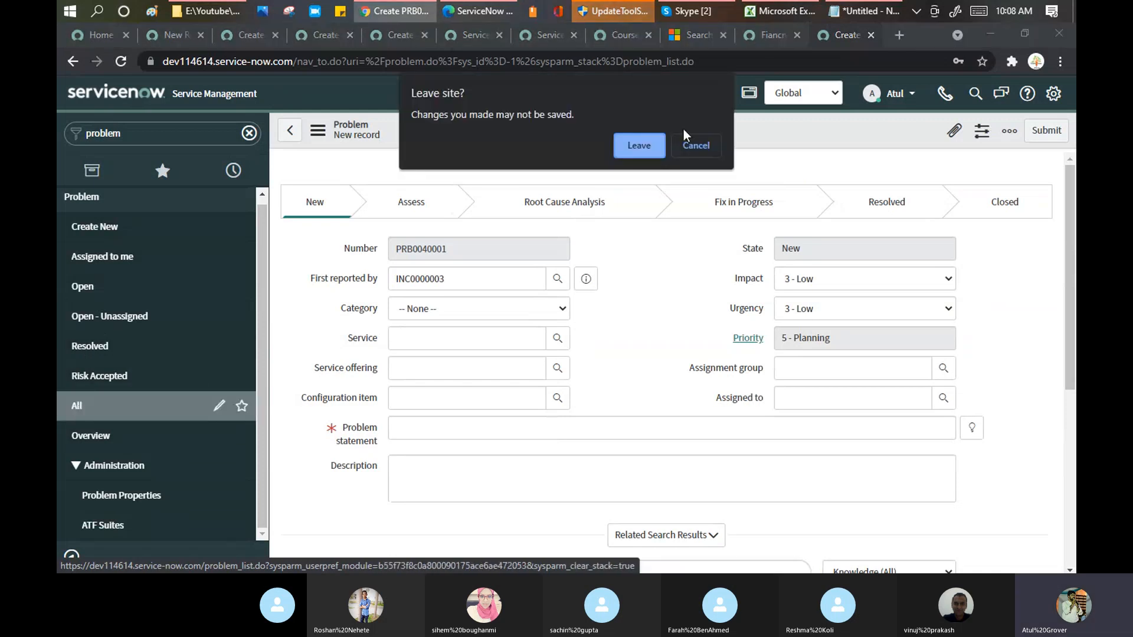
pyautogui.click(691, 145)
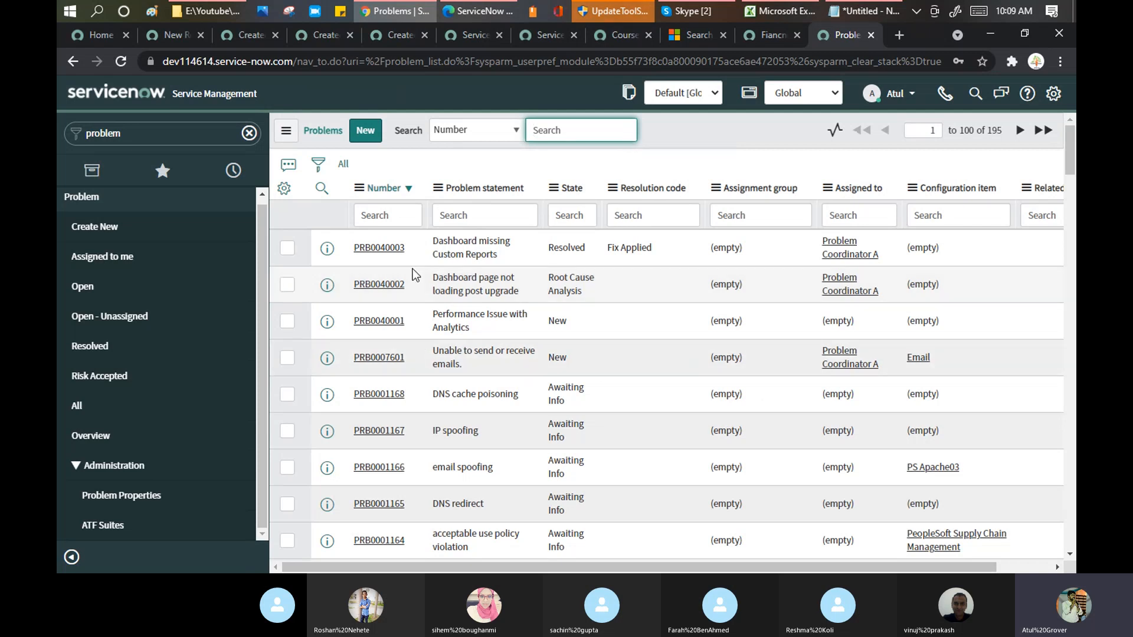
pyautogui.click(389, 259)
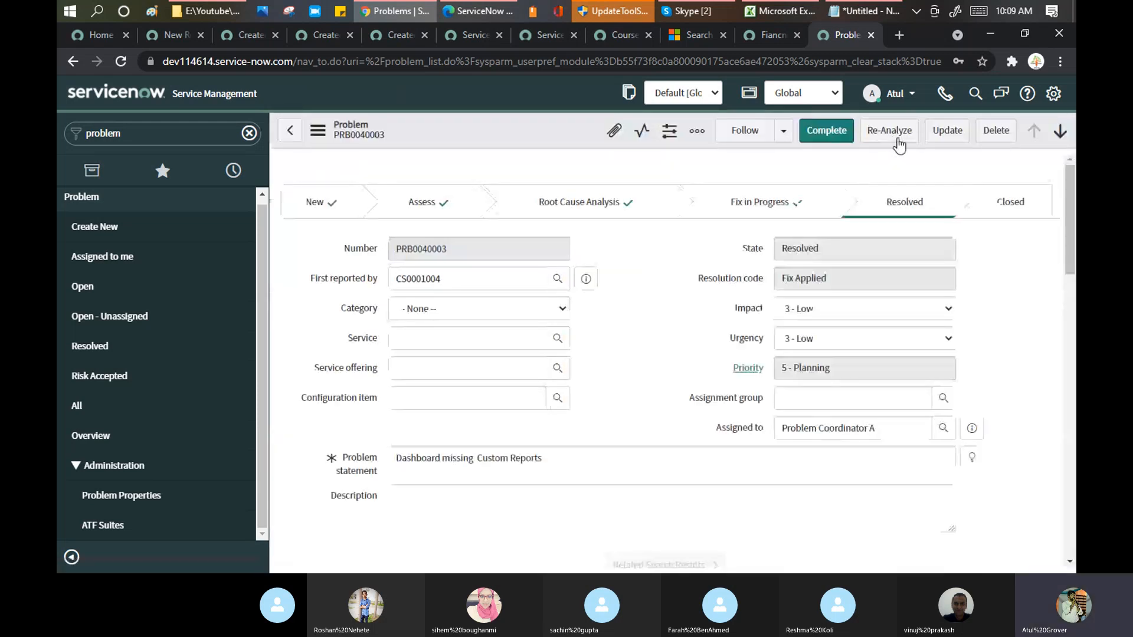
# Step: Complete problem PRB0040003 to close it, and re-analyze it to return it to Root Cause Analysis
pyautogui.click(825, 136)
pyautogui.click(825, 132)
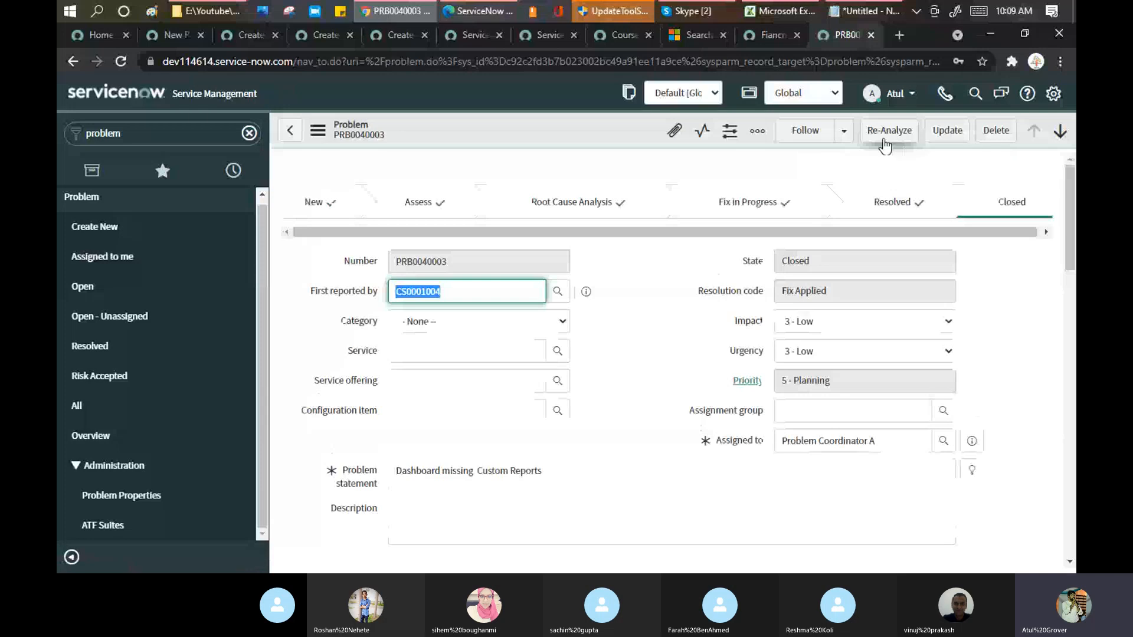
pyautogui.click(884, 140)
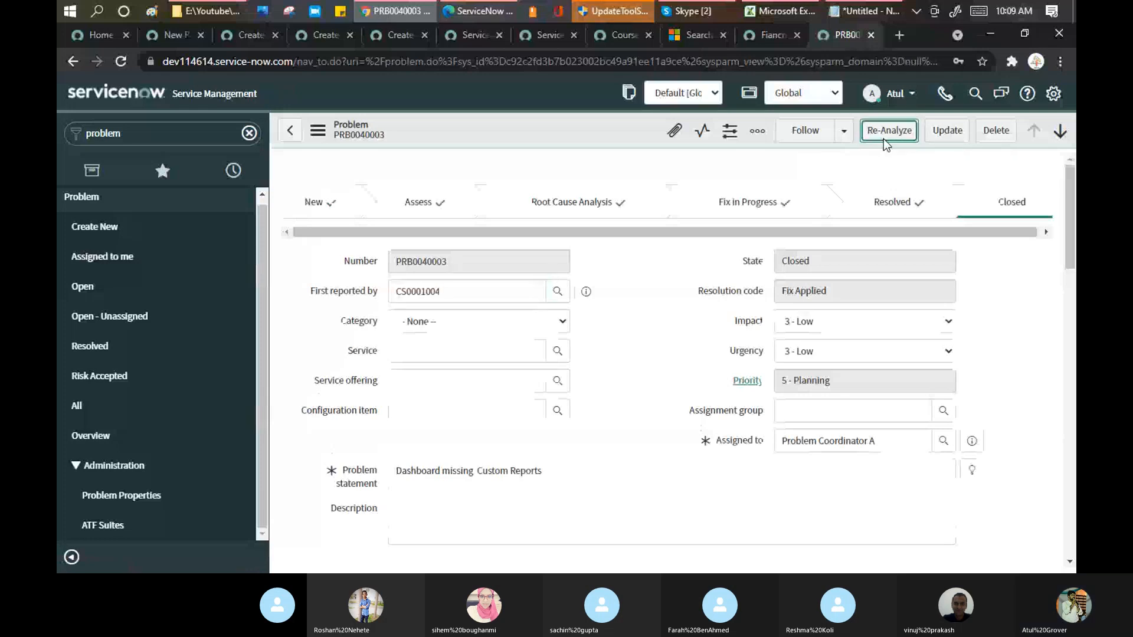
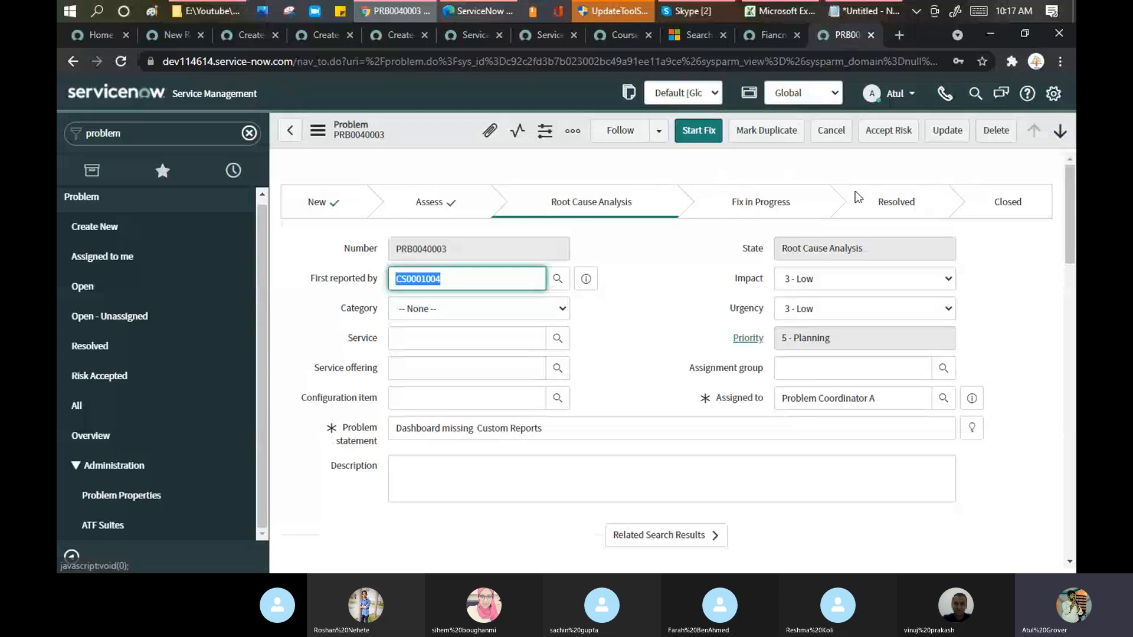
# Step: Switch to the Skype call window to check it and return to the problem record in Chrome
pyautogui.click(675, 13)
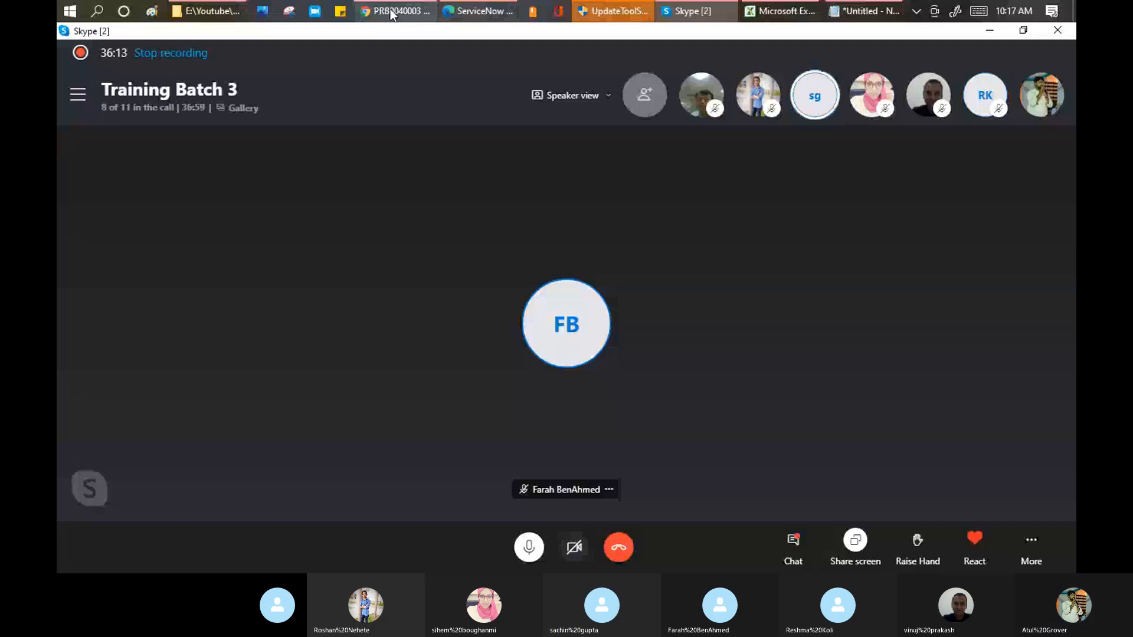
pyautogui.moveTo(391, 9)
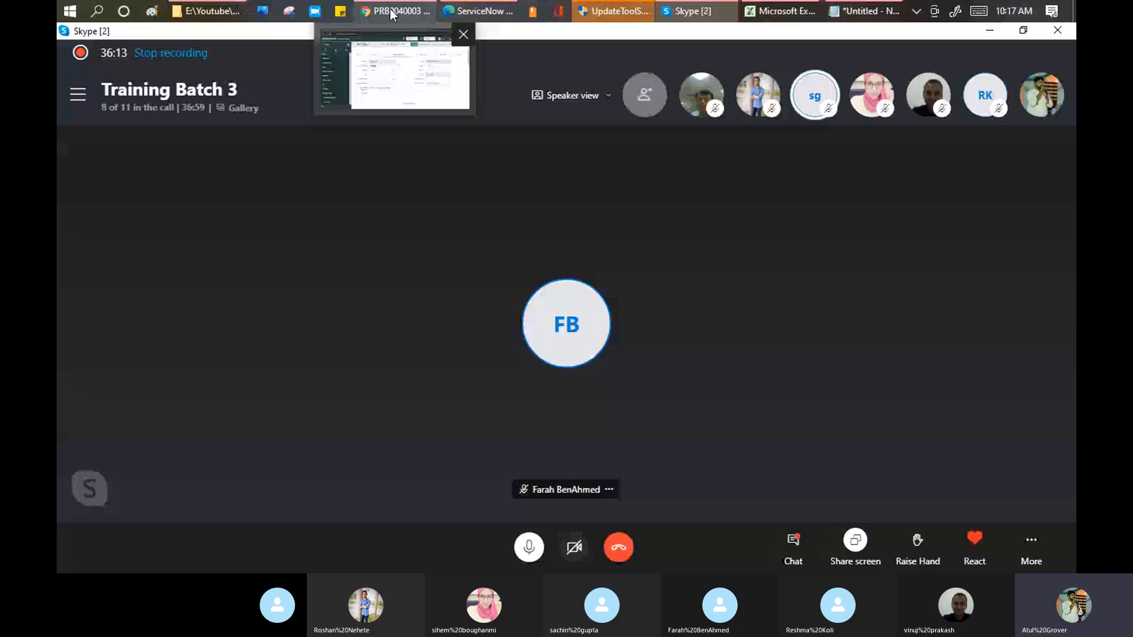
pyautogui.click(391, 9)
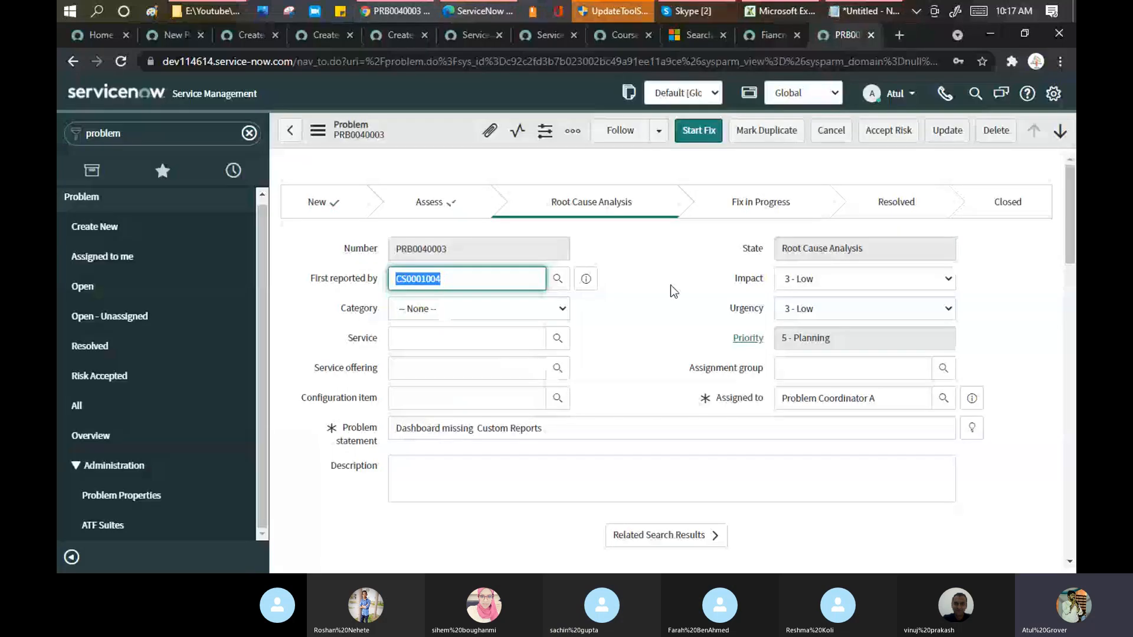
# Step: Start a new problem record with First reported by set to INC0000003 and the category set to Software
pyautogui.click(88, 228)
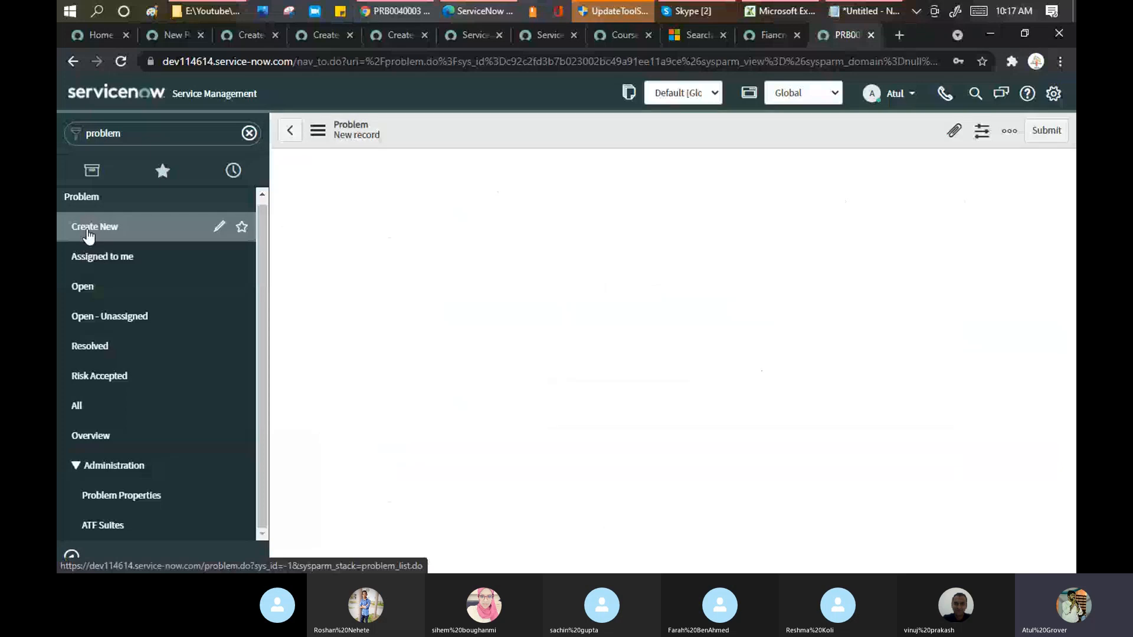
pyautogui.click(395, 280)
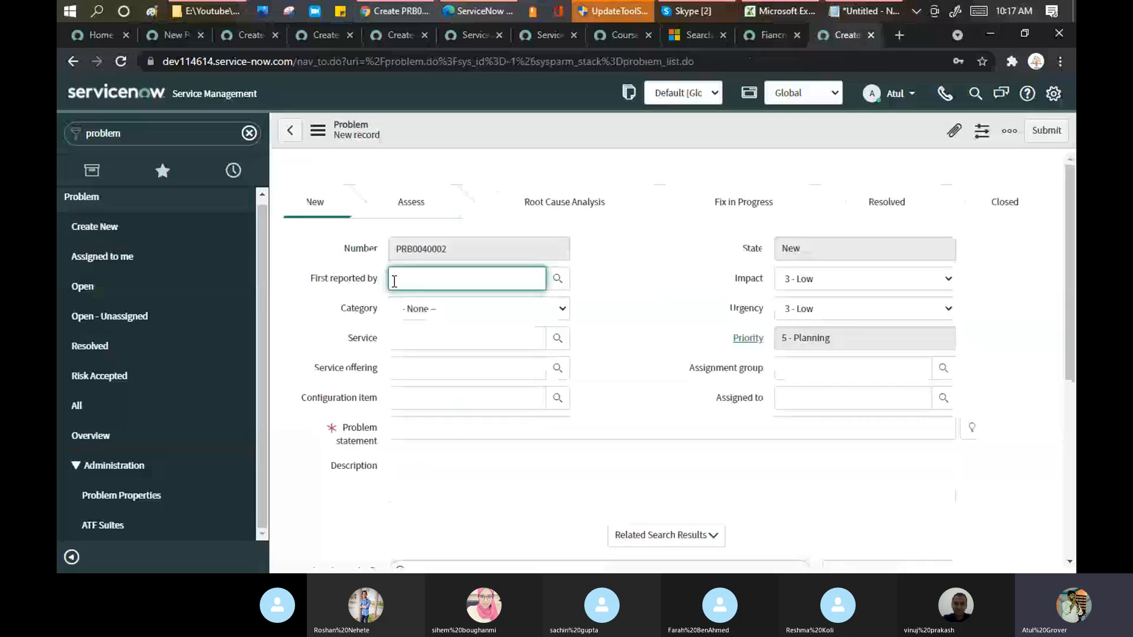
pyautogui.write('INC')
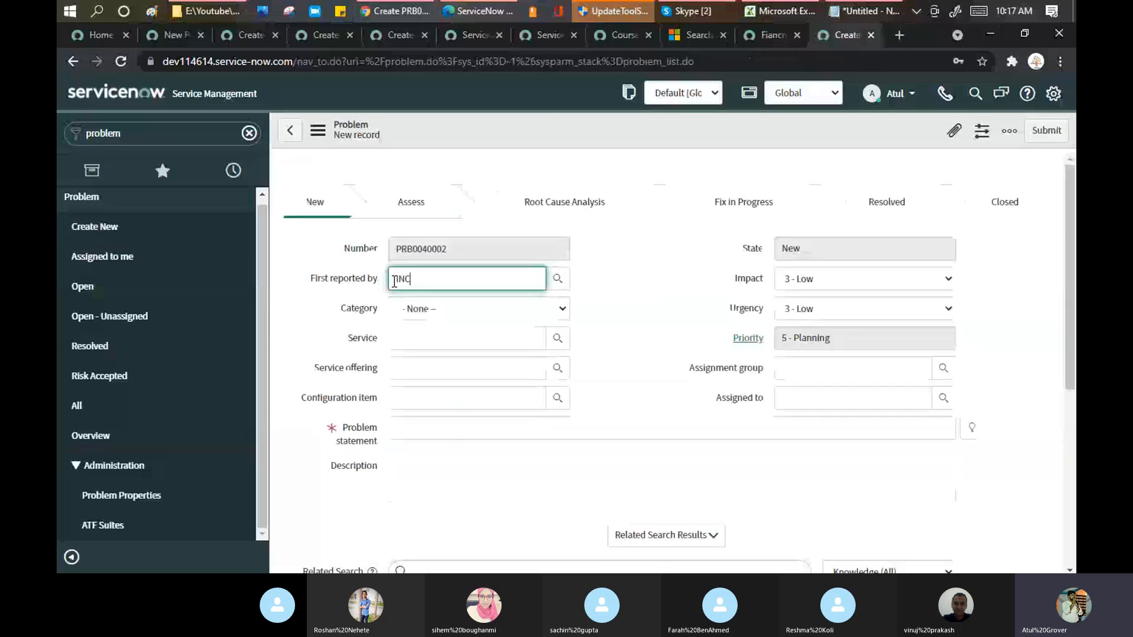
pyautogui.click(425, 307)
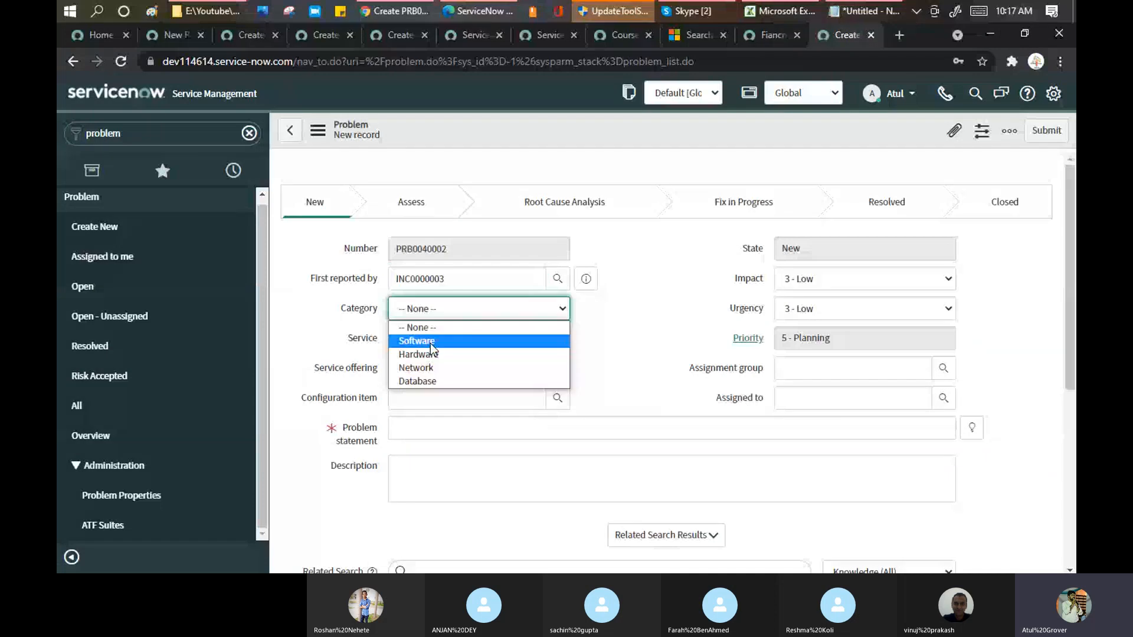
pyautogui.click(430, 342)
# Step: Enter "Education Loan" as the problem statement and description, and check the related knowledge search
pyautogui.click(422, 458)
pyautogui.write('Edcua')
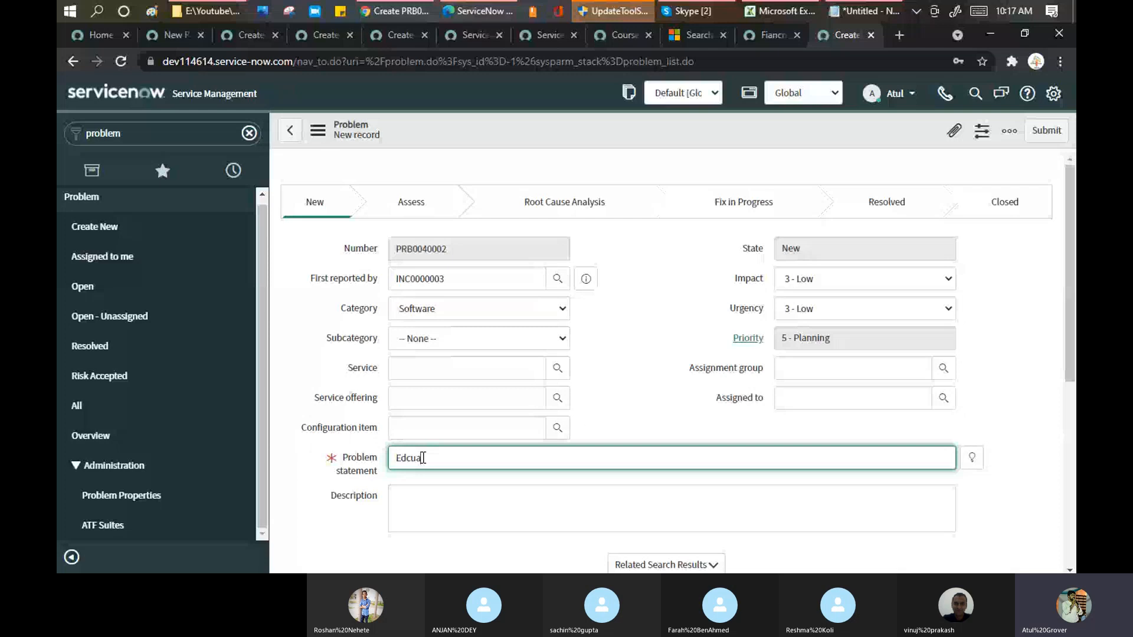
pyautogui.write('tion Loan')
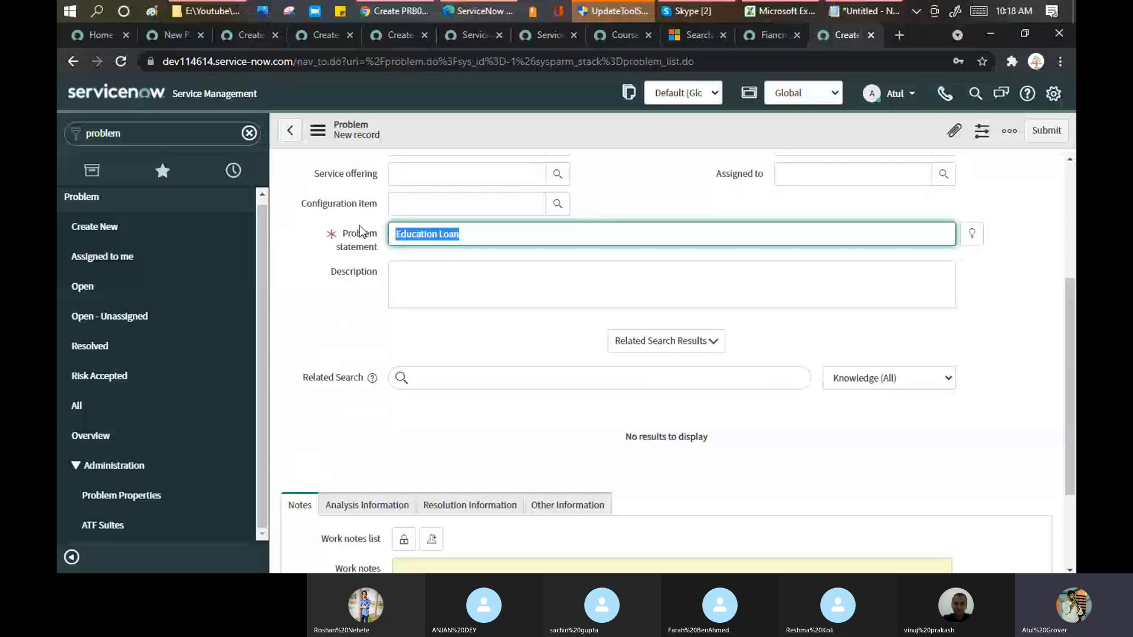
pyautogui.click(432, 278)
pyautogui.write('Education Loan')
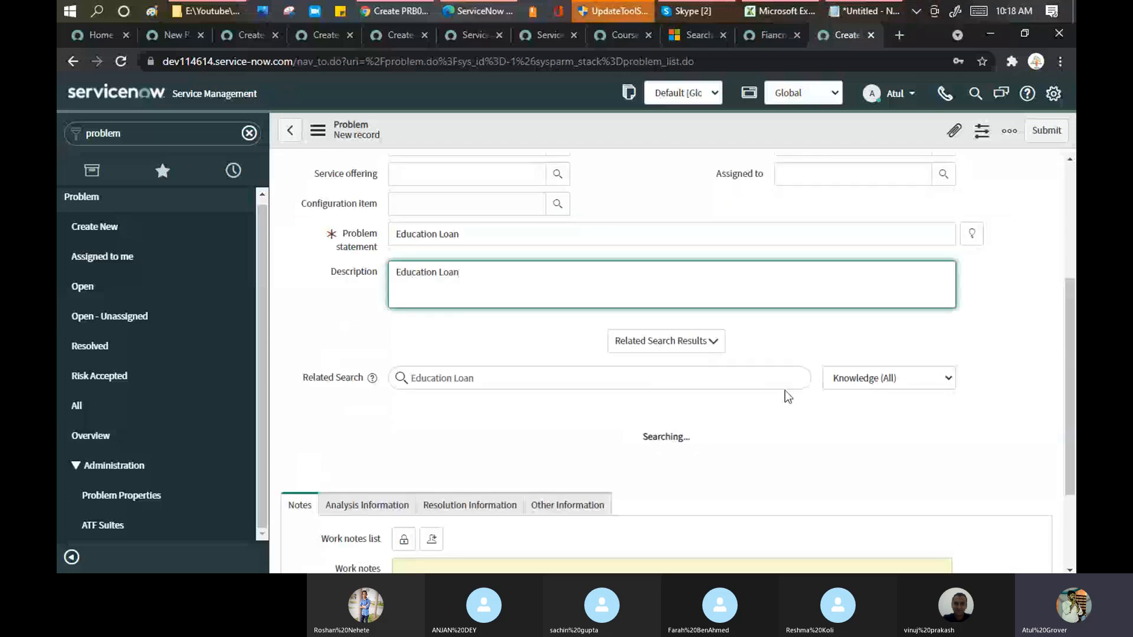
pyautogui.scroll(-2, 717, 330)
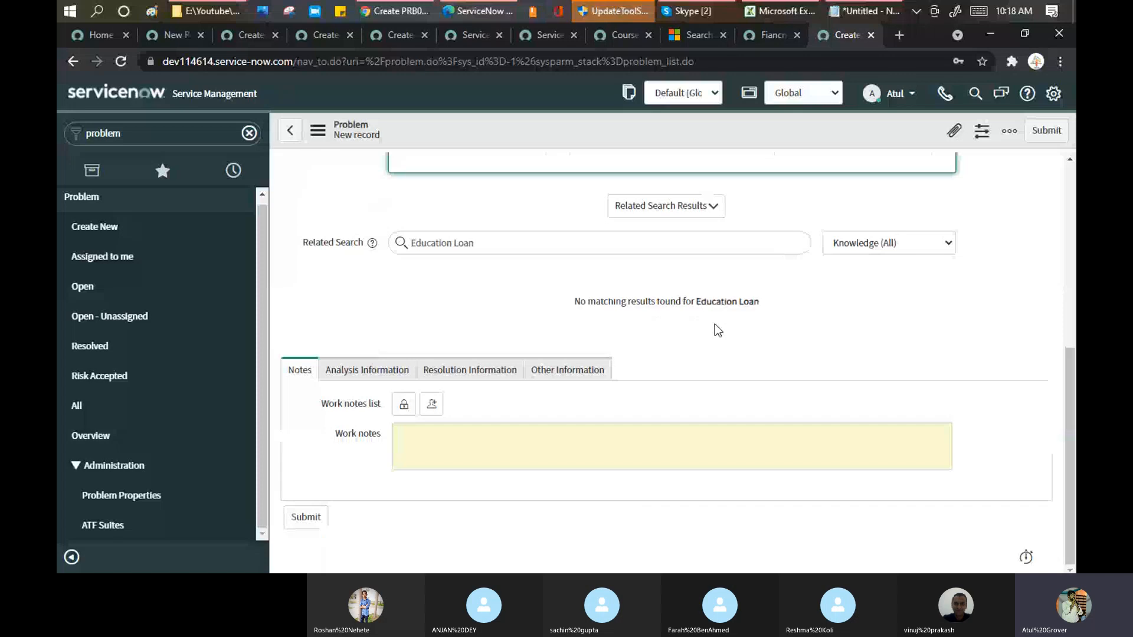
pyautogui.scroll(2, 714, 324)
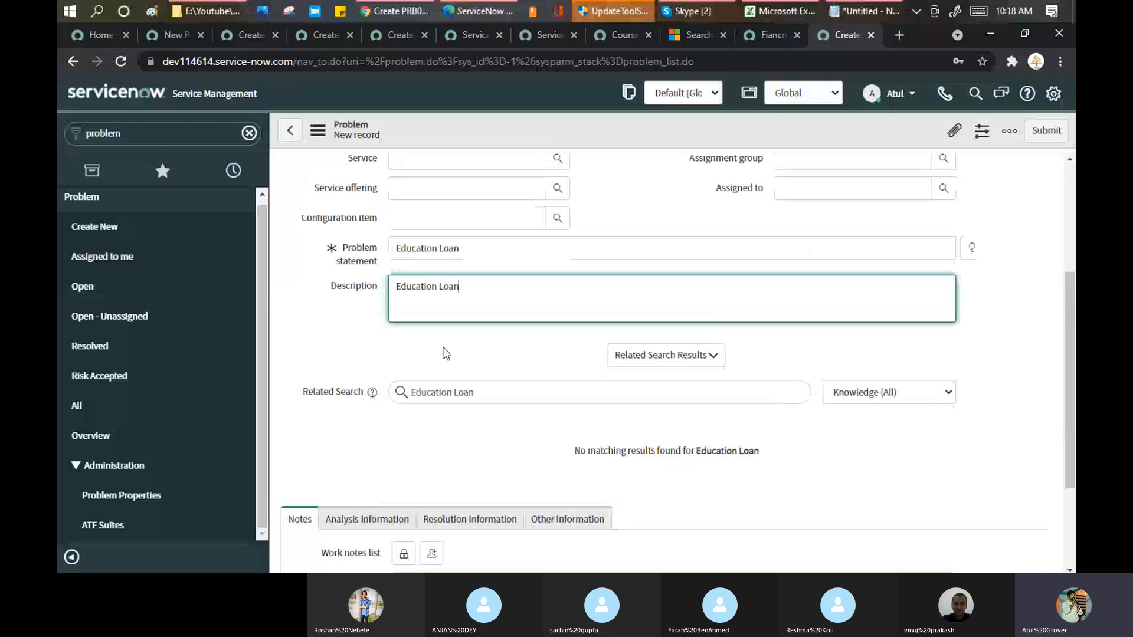
# Step: Change the problem statement and description to "email", and assign the problem to the Problem Analyzers group and Problem Administrator
pyautogui.click(471, 240)
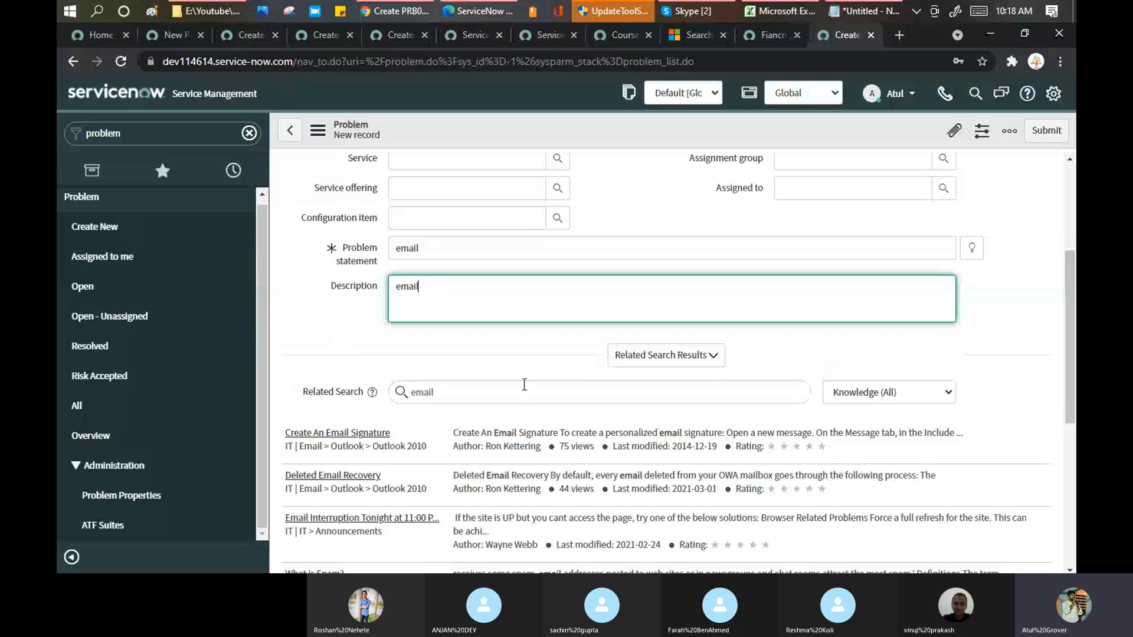
pyautogui.scroll(2, 521, 250)
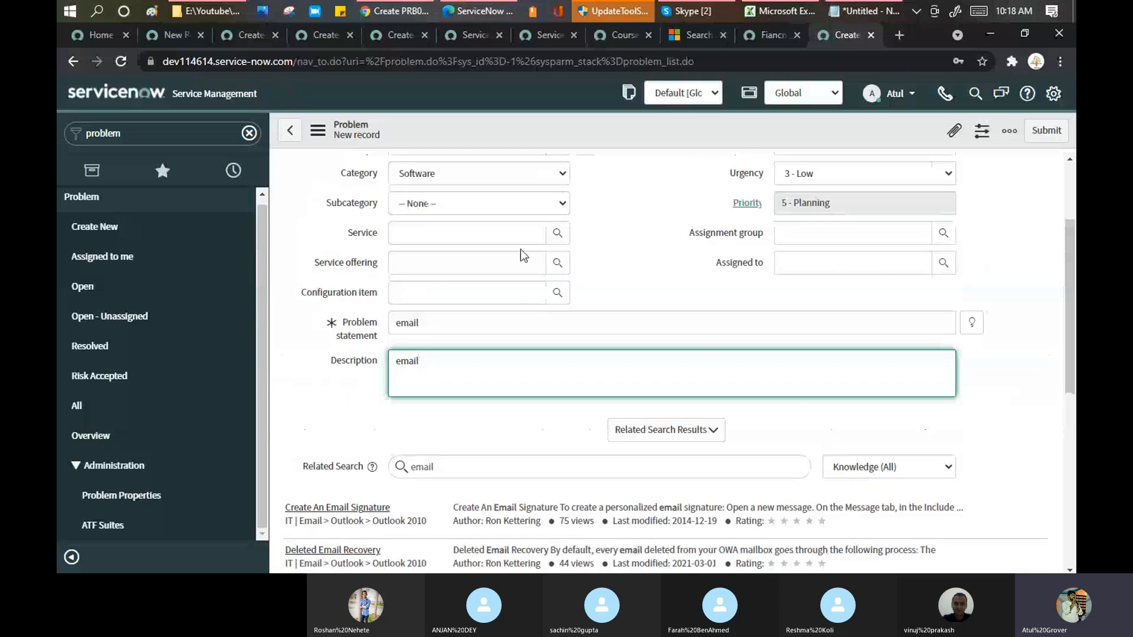
pyautogui.click(830, 232)
pyautogui.write('Pri')
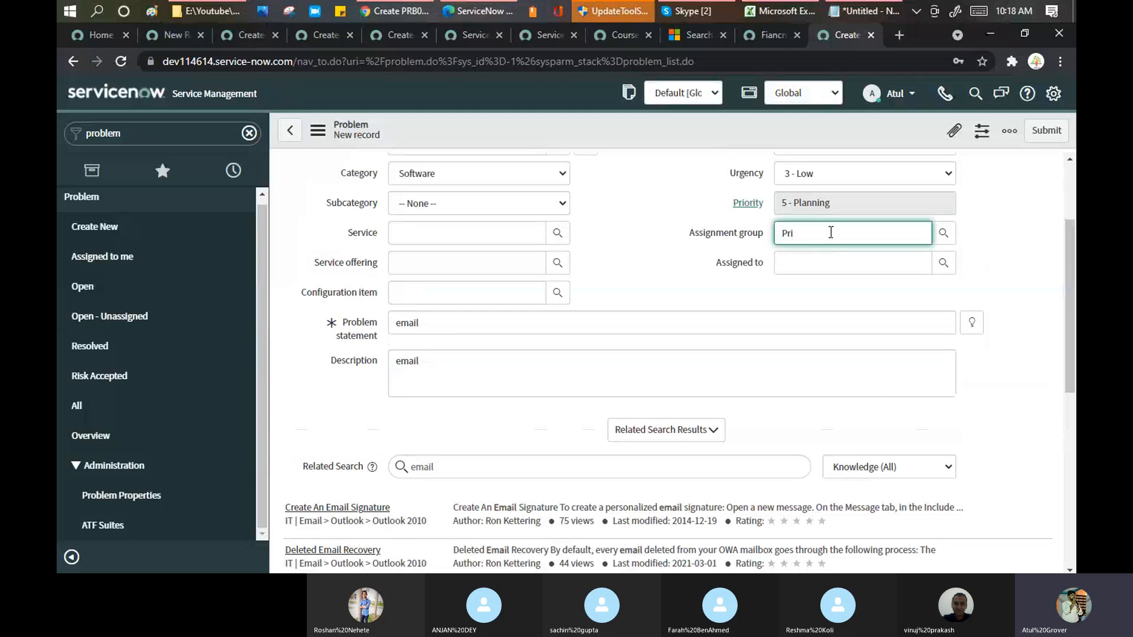
pyautogui.press('BackSpace')
pyautogui.write('o')
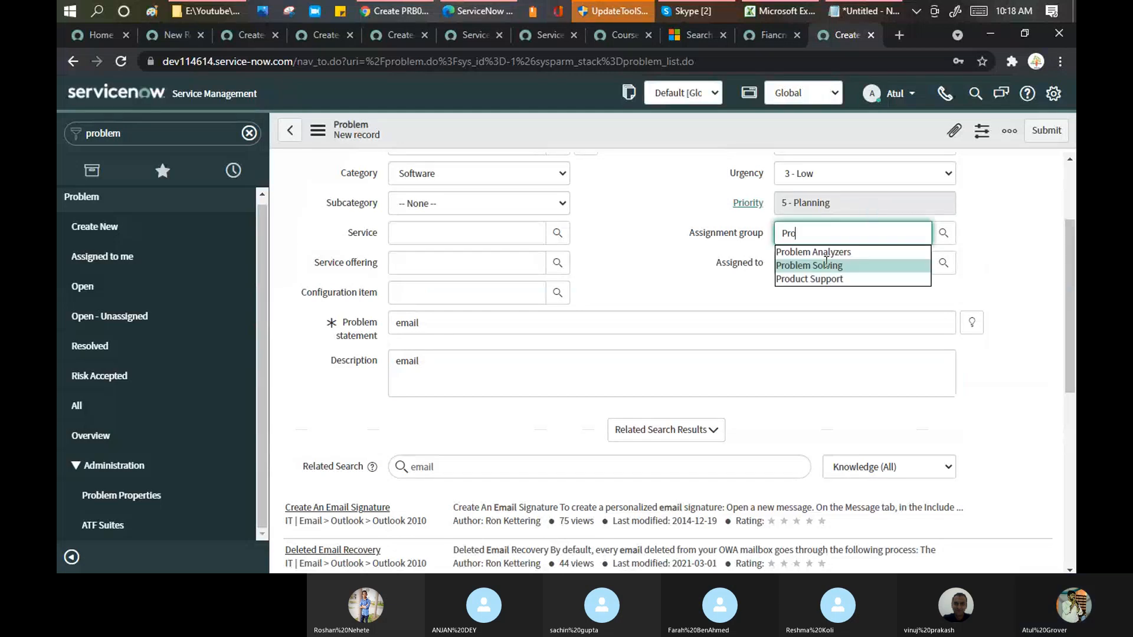
pyautogui.press('Tab')
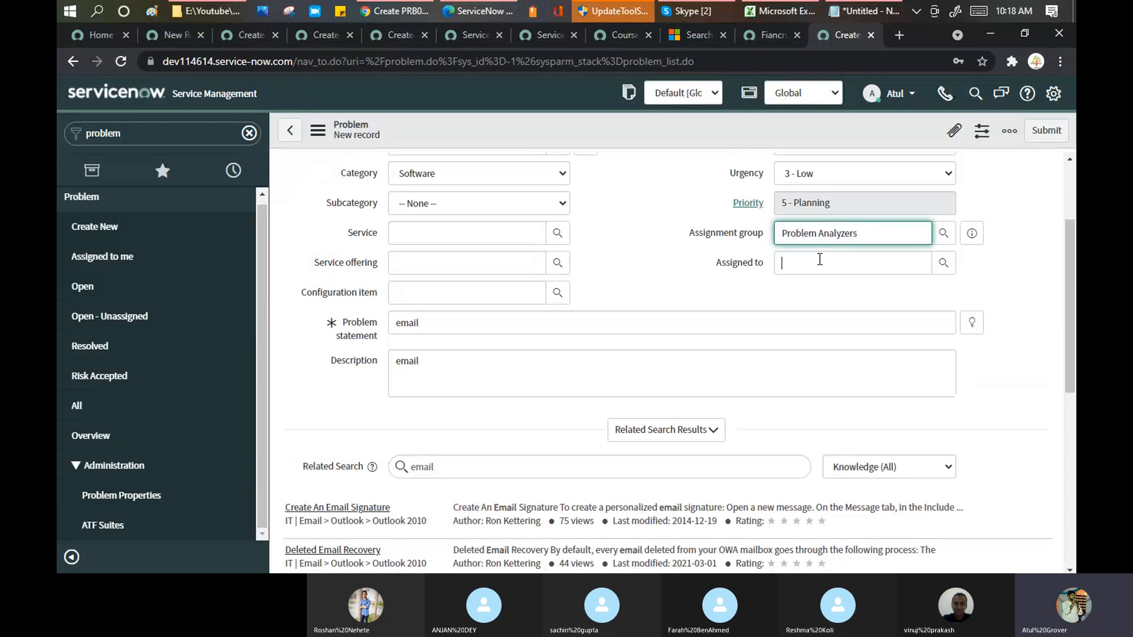
pyautogui.write('**')
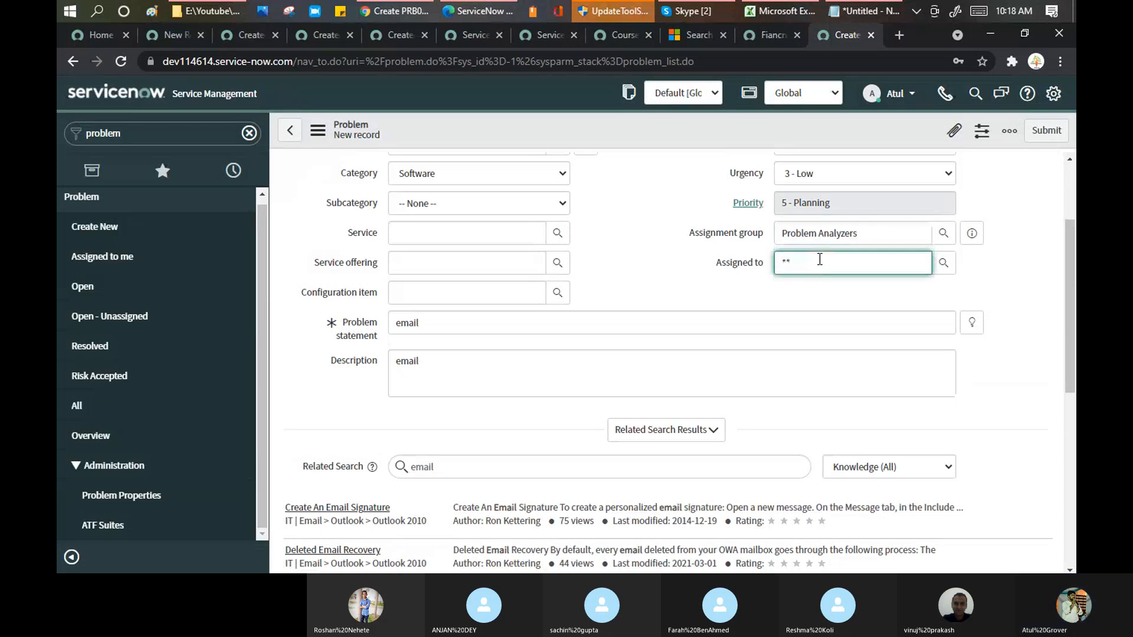
pyautogui.click(780, 302)
pyautogui.click(672, 293)
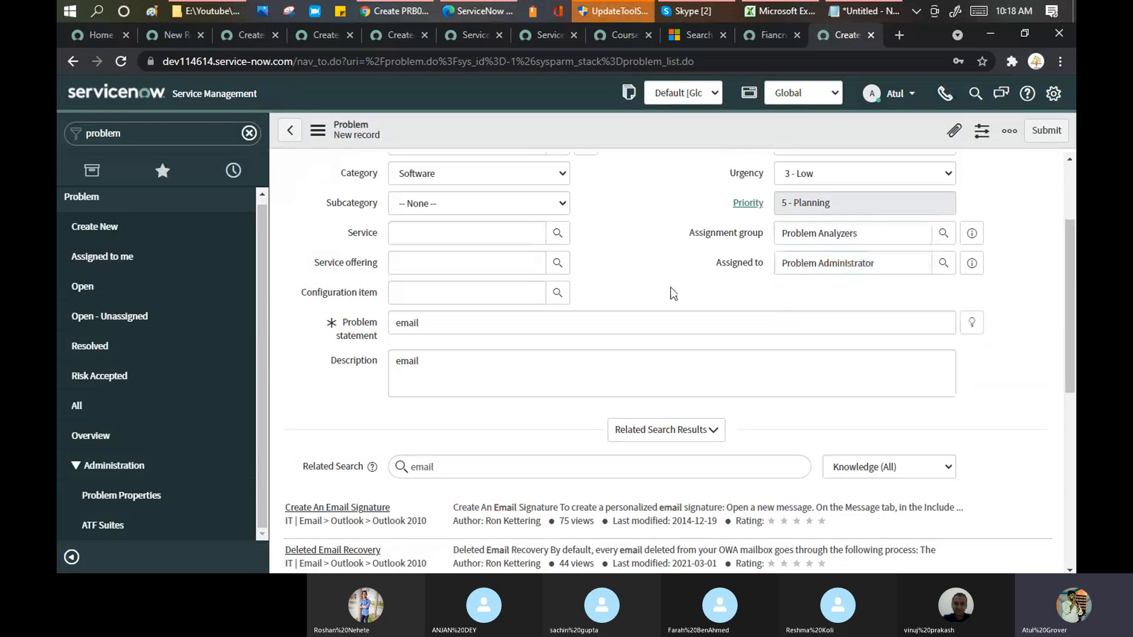
# Step: Save the new problem record and move it to the Assess state
pyautogui.scroll(-3, 615, 230)
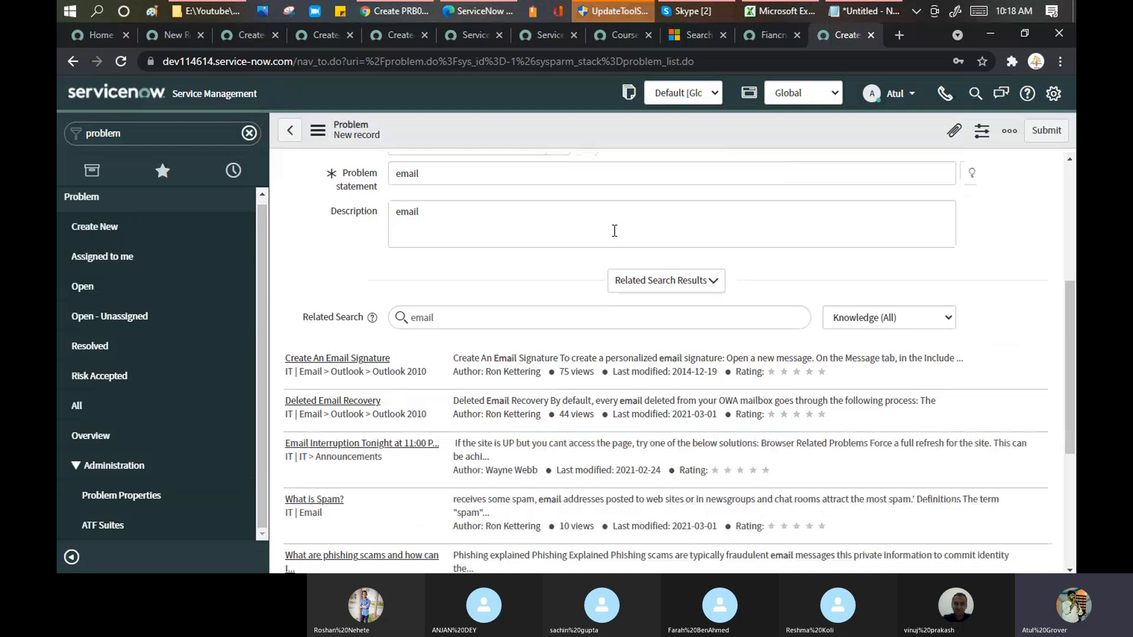
pyautogui.rightClick(615, 128)
pyautogui.click(621, 136)
pyautogui.scroll(2, 498, 208)
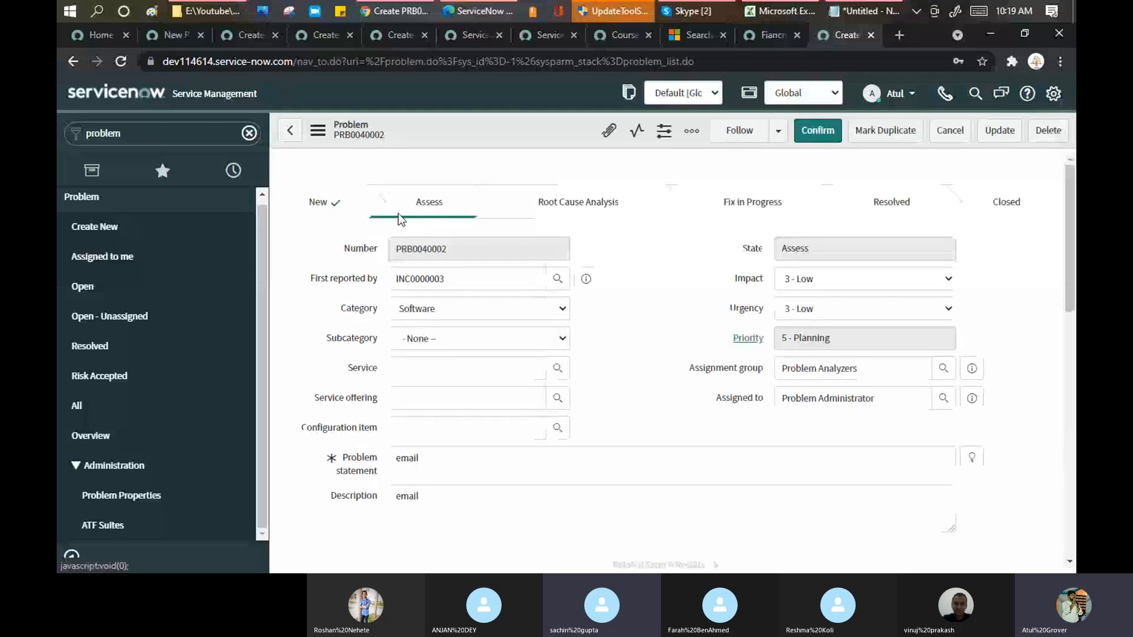
# Step: Highlight the problem's assignment group and confirm the problem to move it to Root Cause Analysis
pyautogui.moveTo(697, 8)
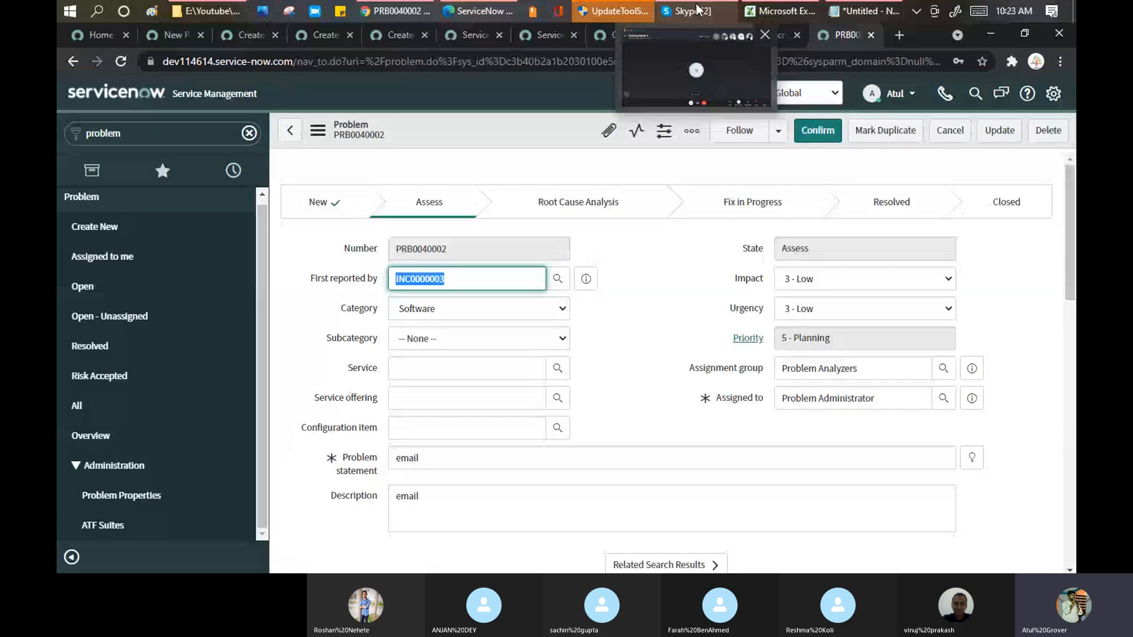
pyautogui.click(699, 11)
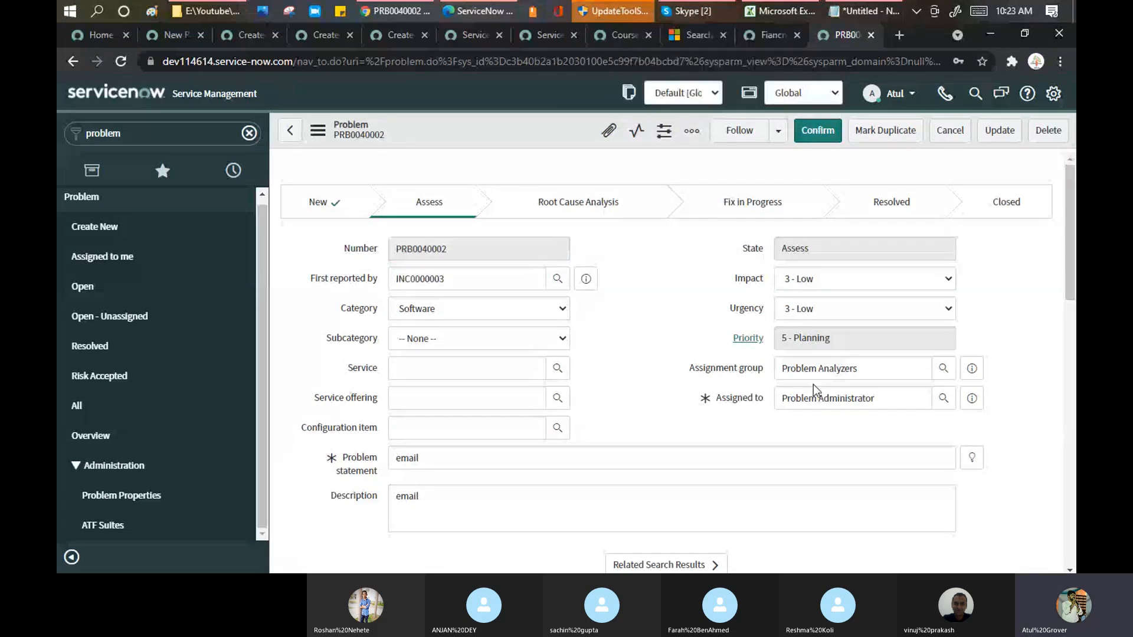
pyautogui.tripleClick(875, 375)
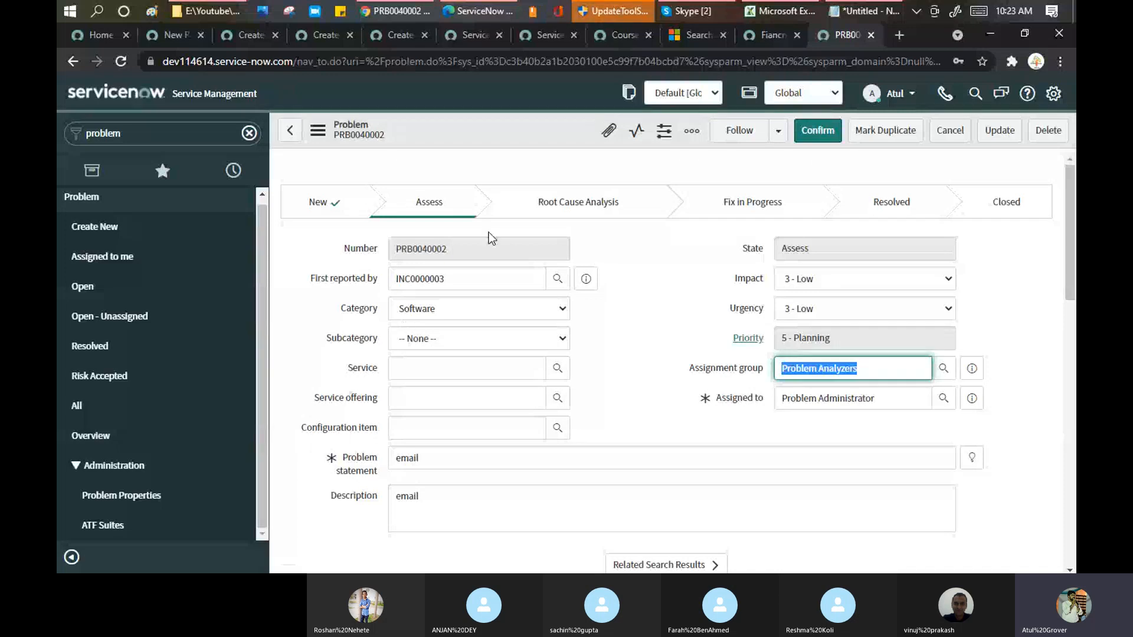
pyautogui.click(819, 139)
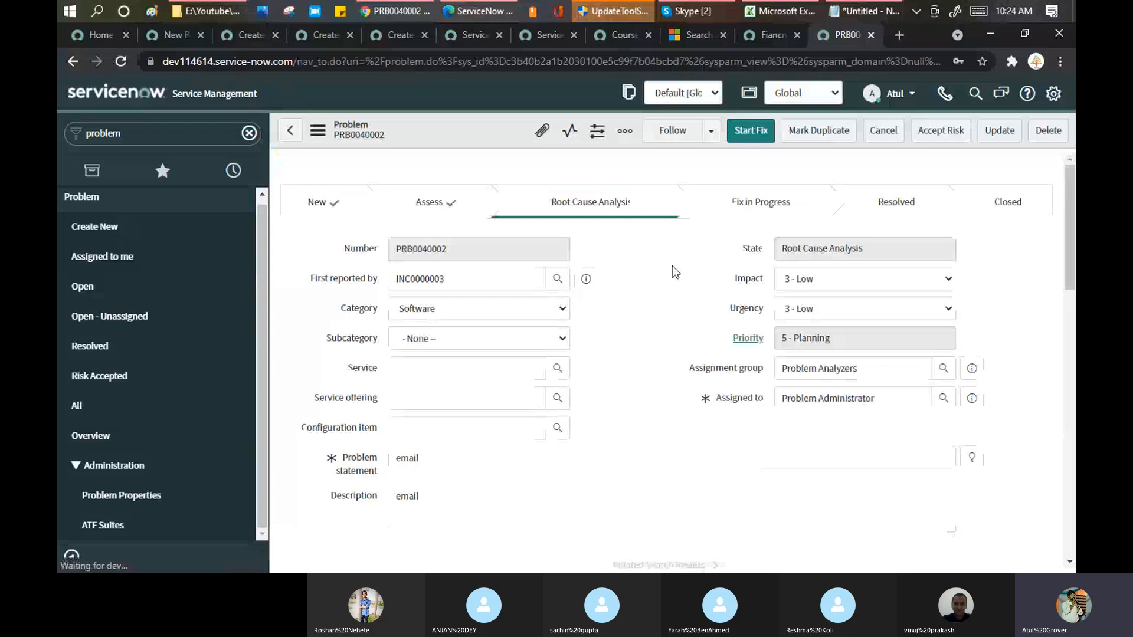
# Step: Highlight the assignment group again and review the problem's work notes, activities and related lists
pyautogui.moveTo(862, 368); pyautogui.dragTo(739, 372)
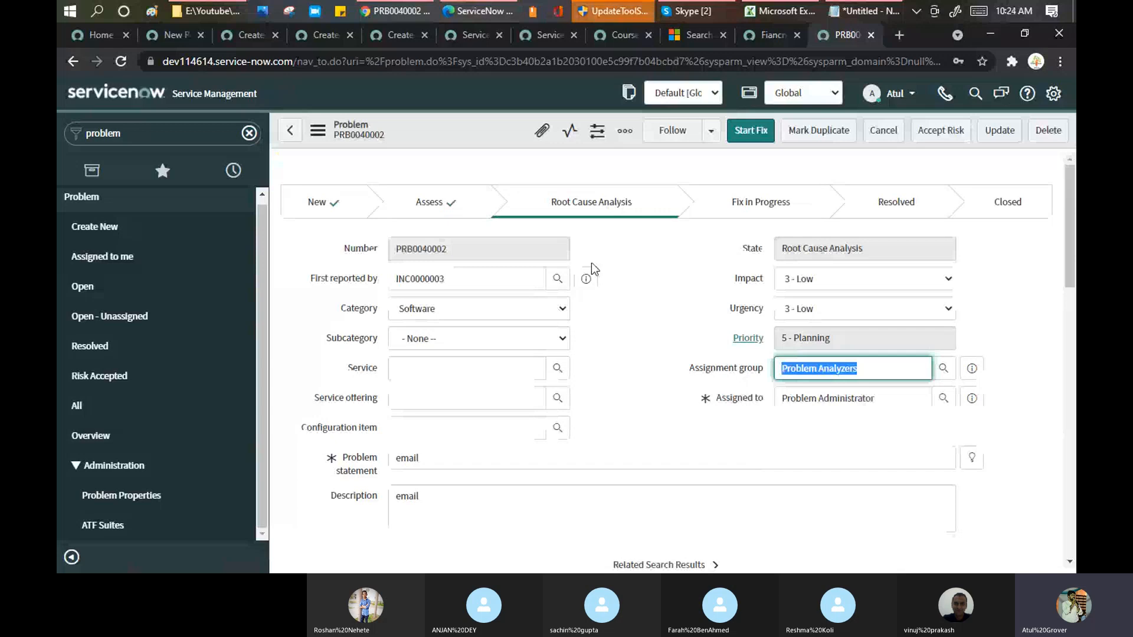
pyautogui.scroll(-5, 593, 299)
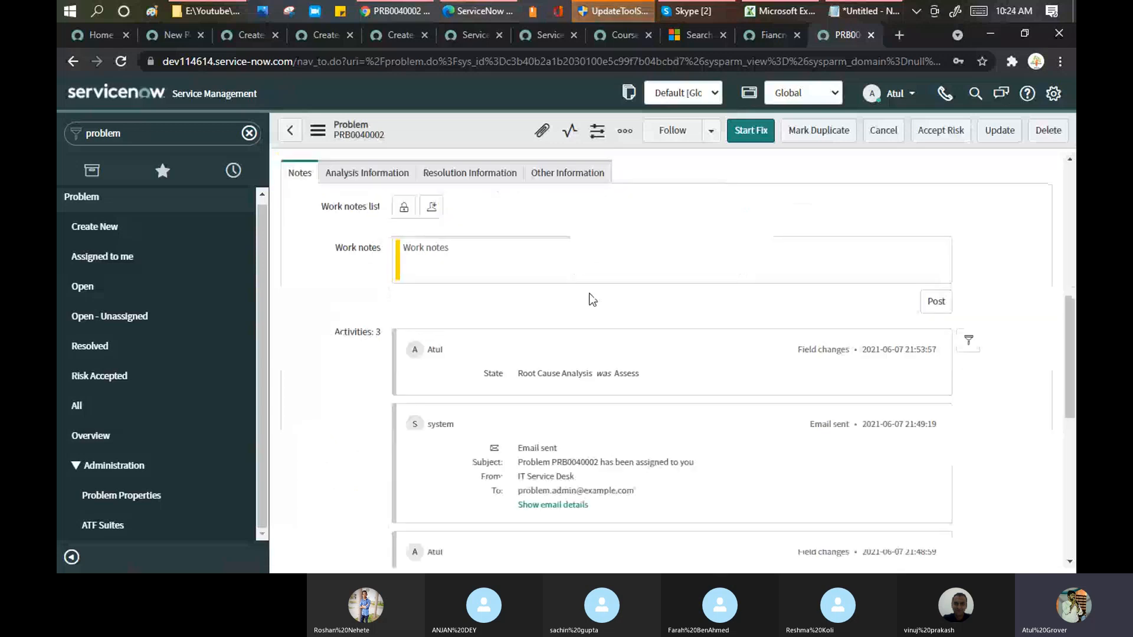
pyautogui.scroll(-5, 593, 300)
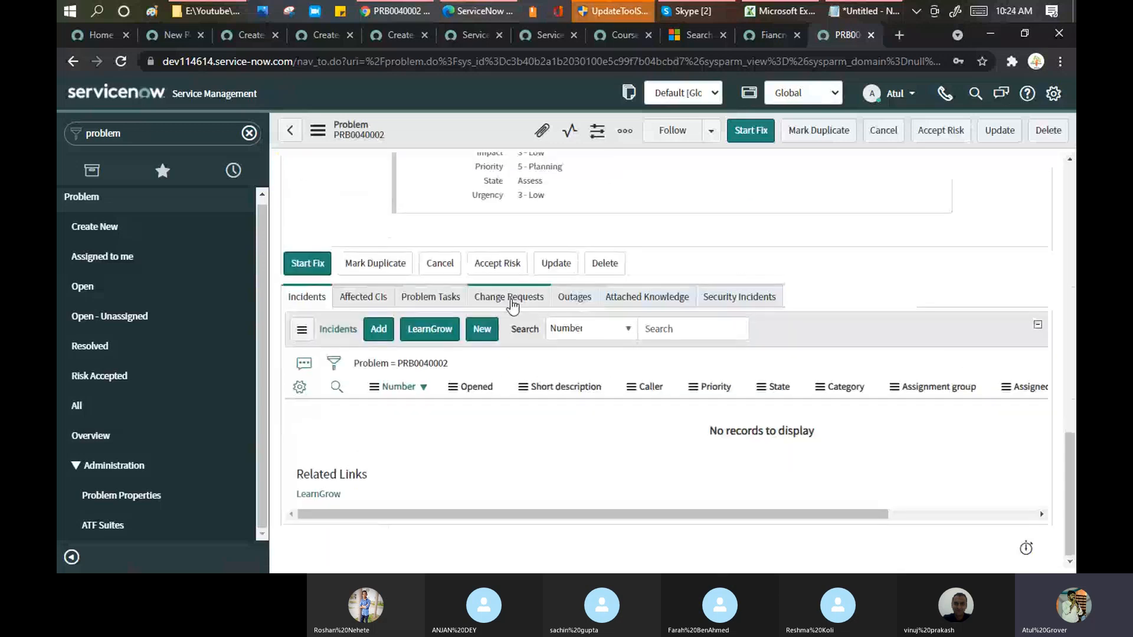
# Step: Review the problem's Problem Tasks related list, its activity history, and its main form fields and state flow
pyautogui.click(403, 301)
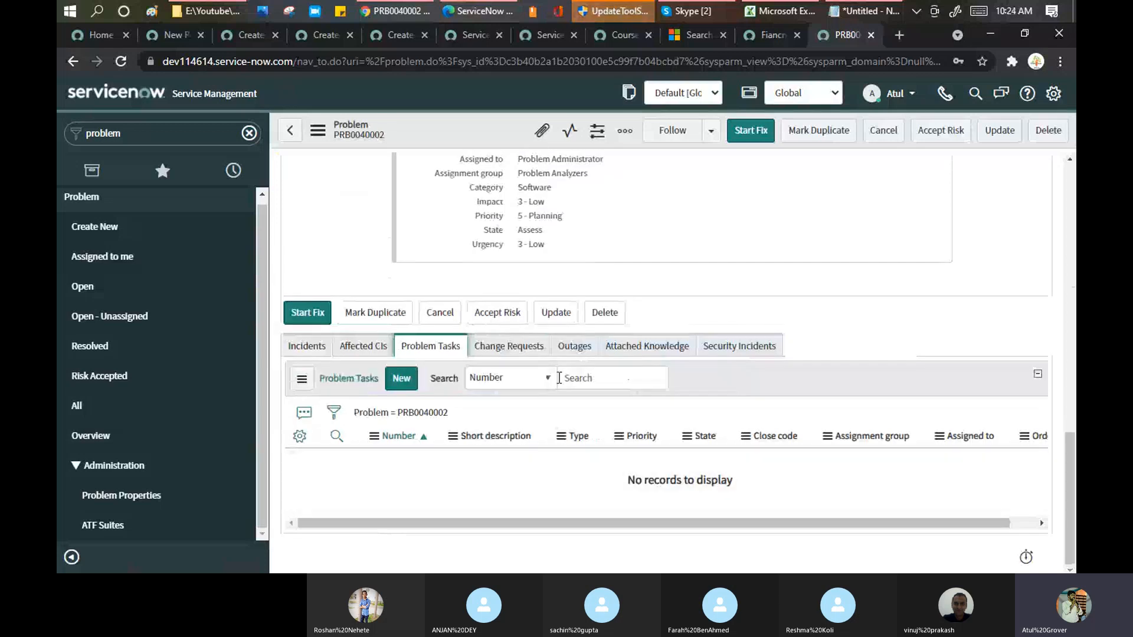
pyautogui.scroll(3, 558, 378)
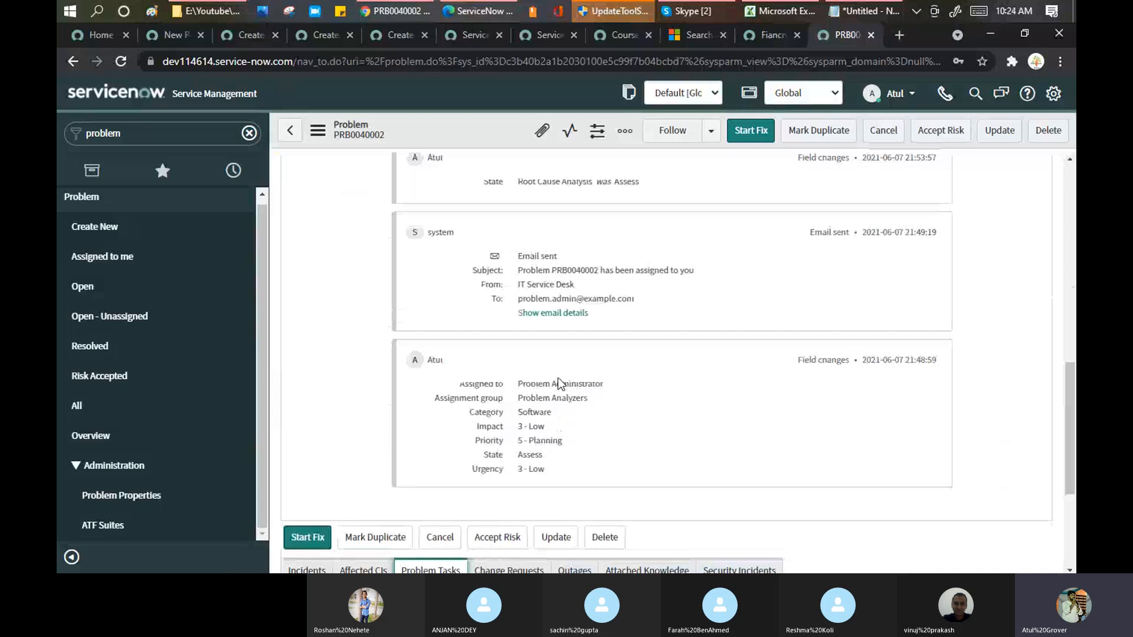
pyautogui.scroll(3, 559, 378)
pyautogui.scroll(-1, 558, 378)
pyautogui.scroll(1, 557, 377)
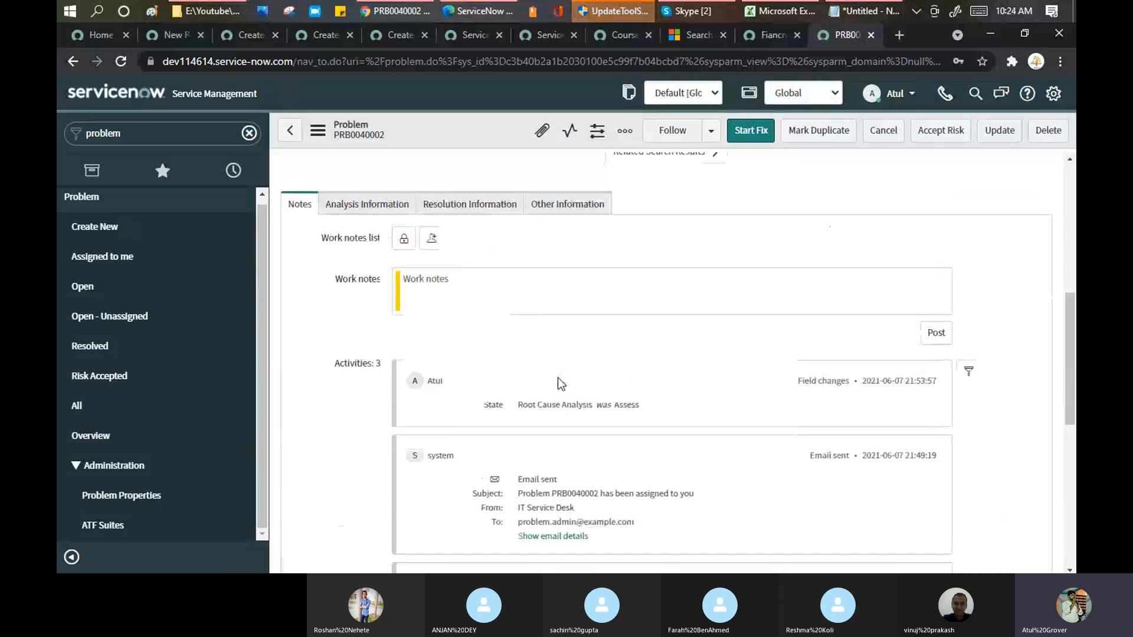
pyautogui.scroll(3, 558, 377)
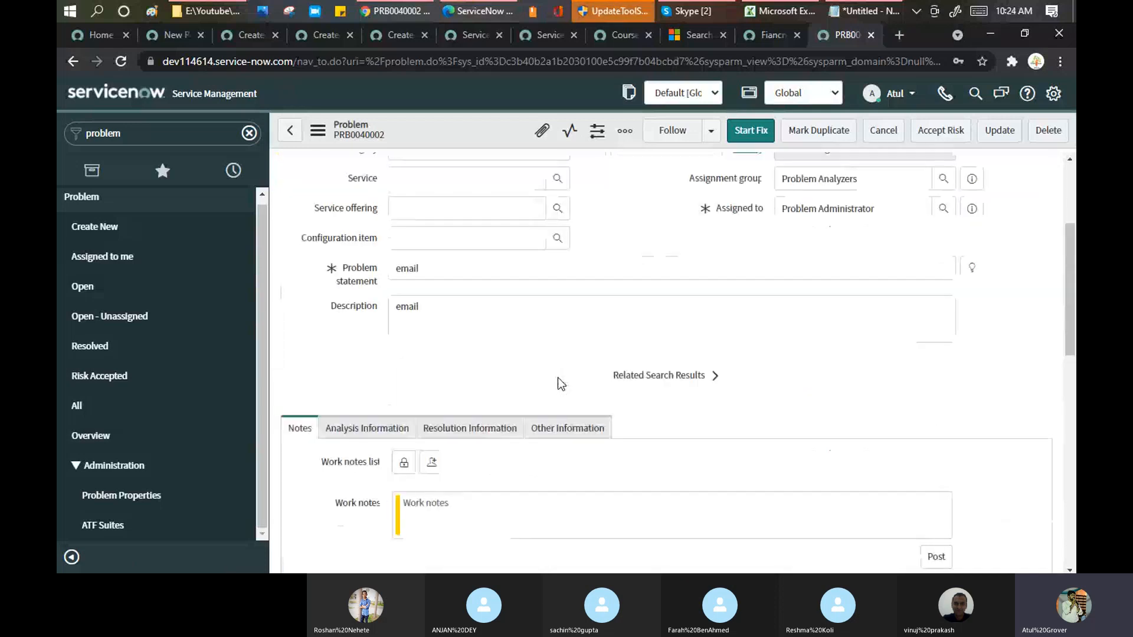
pyautogui.scroll(3, 909, 248)
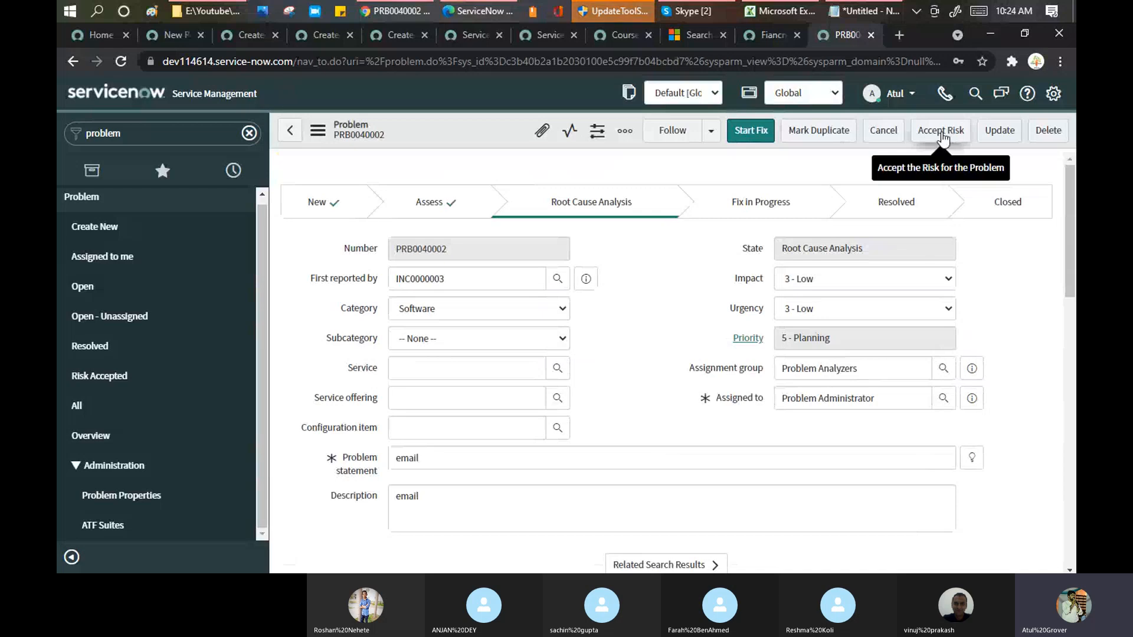
# Step: Start the fix on the problem and enter the cause notes "wrong script with paramenter"
pyautogui.click(757, 136)
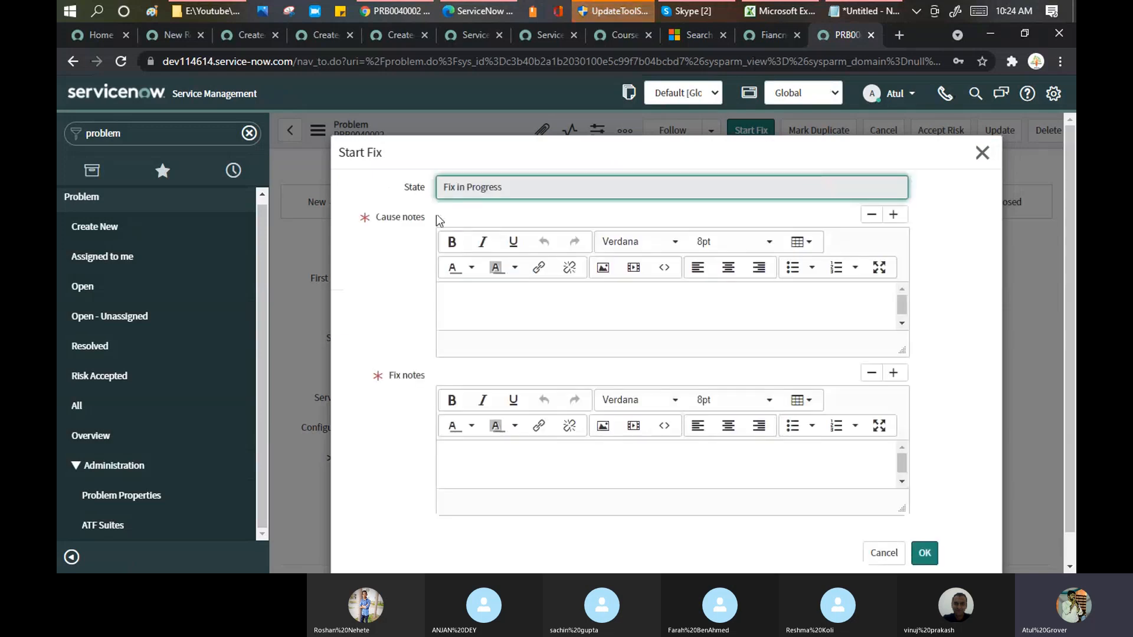
pyautogui.moveTo(433, 216); pyautogui.dragTo(377, 217)
pyautogui.click(470, 316)
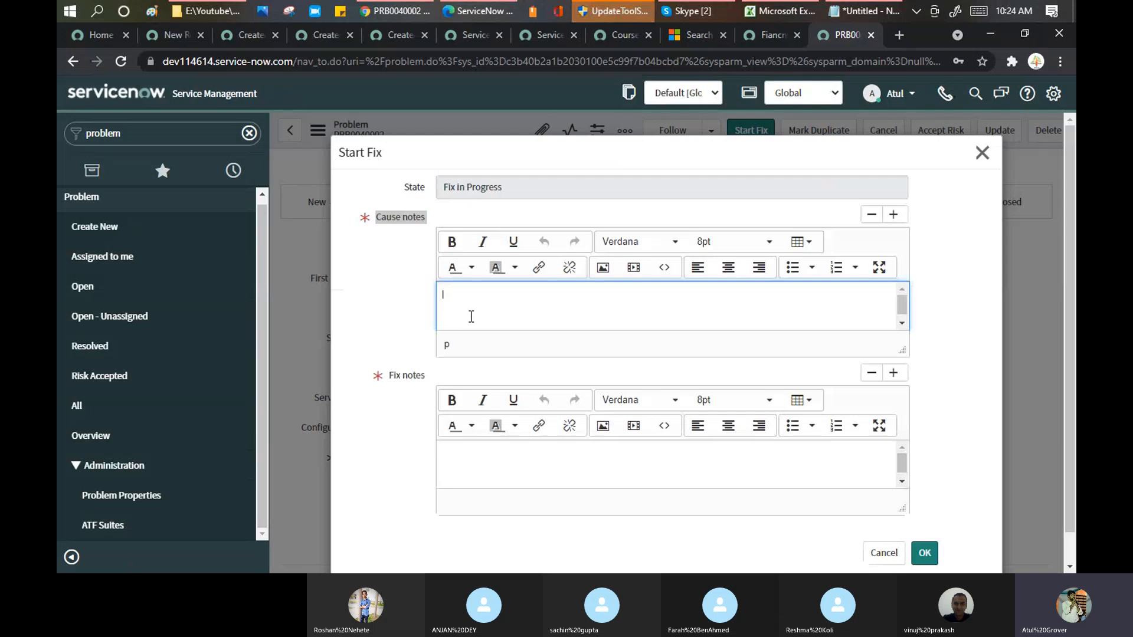
pyautogui.write('wrong ')
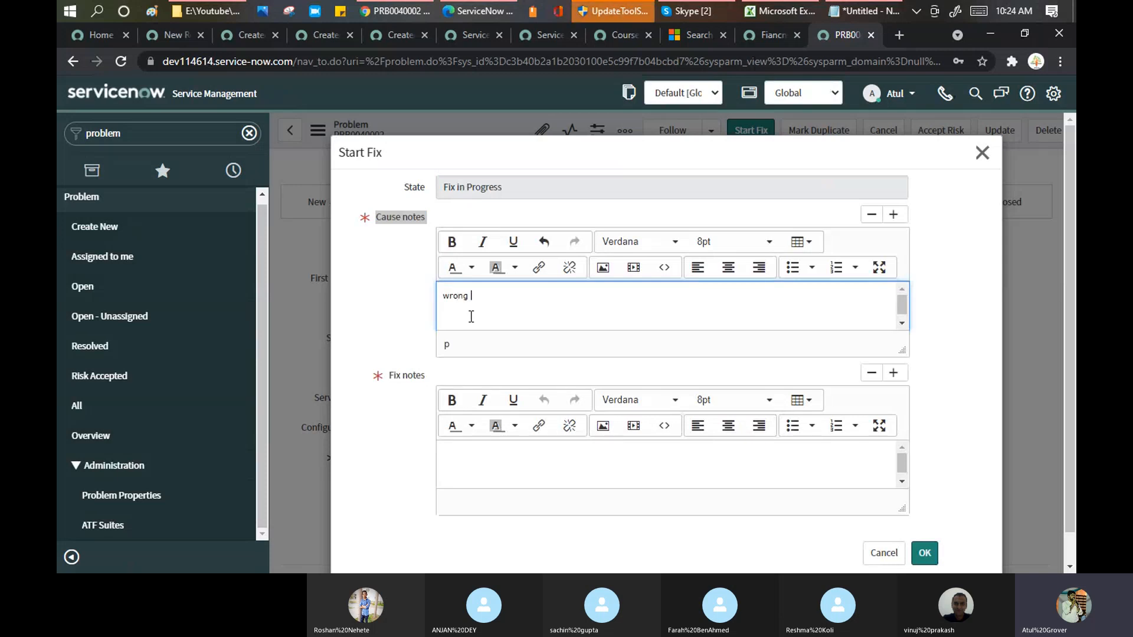
pyautogui.write('script with paramenter')
# Step: Enter the fix notes "New script has been run" and confirm moving the problem to Fix in Progress
pyautogui.click(475, 456)
pyautogui.write('N')
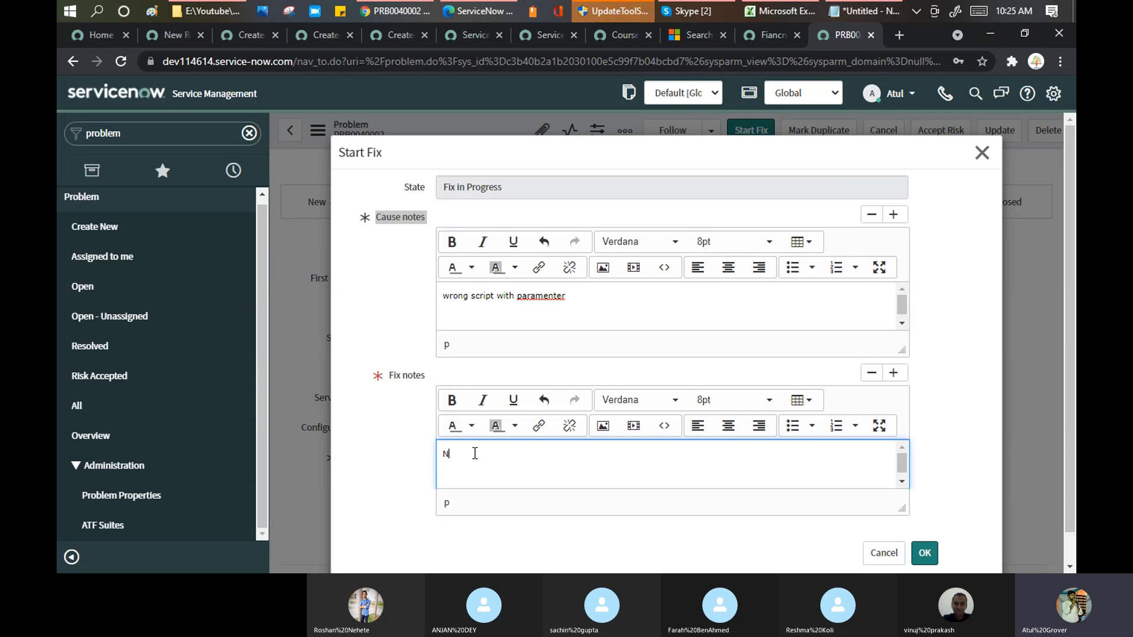
pyautogui.write('ew script has yeeb')
pyautogui.press('BackSpace')
pyautogui.press('BackSpace')
pyautogui.press('BackSpace')
pyautogui.press('BackSpace')
pyautogui.press('BackSpace')
pyautogui.write('been run')
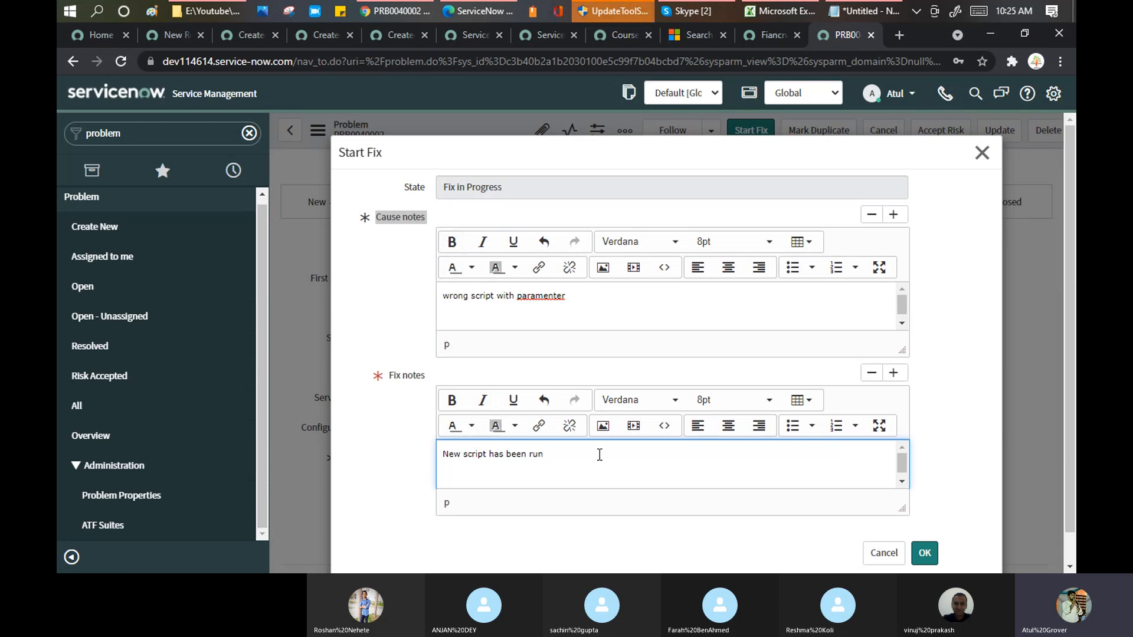
pyautogui.click(925, 553)
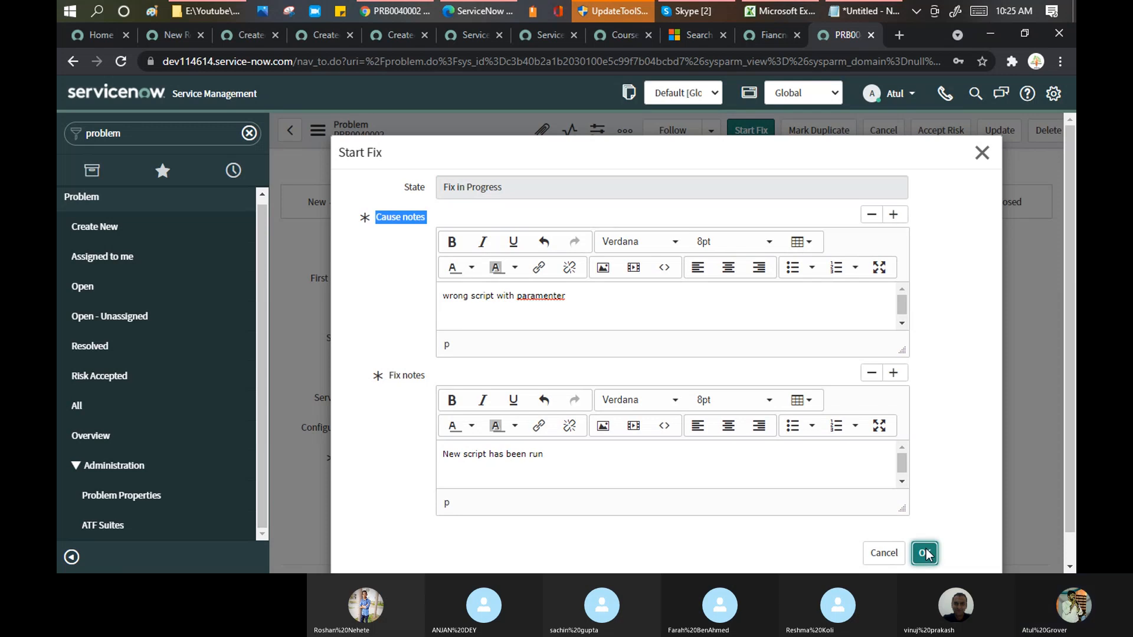
pyautogui.click(924, 553)
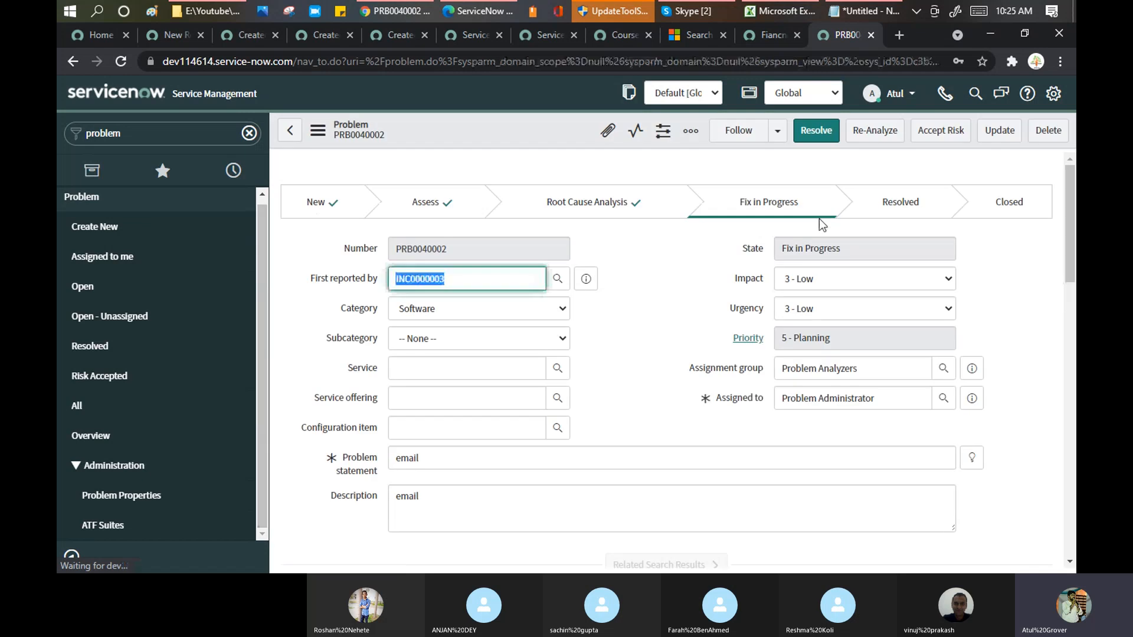
# Step: Create a normal change from the problem record
pyautogui.click(318, 130)
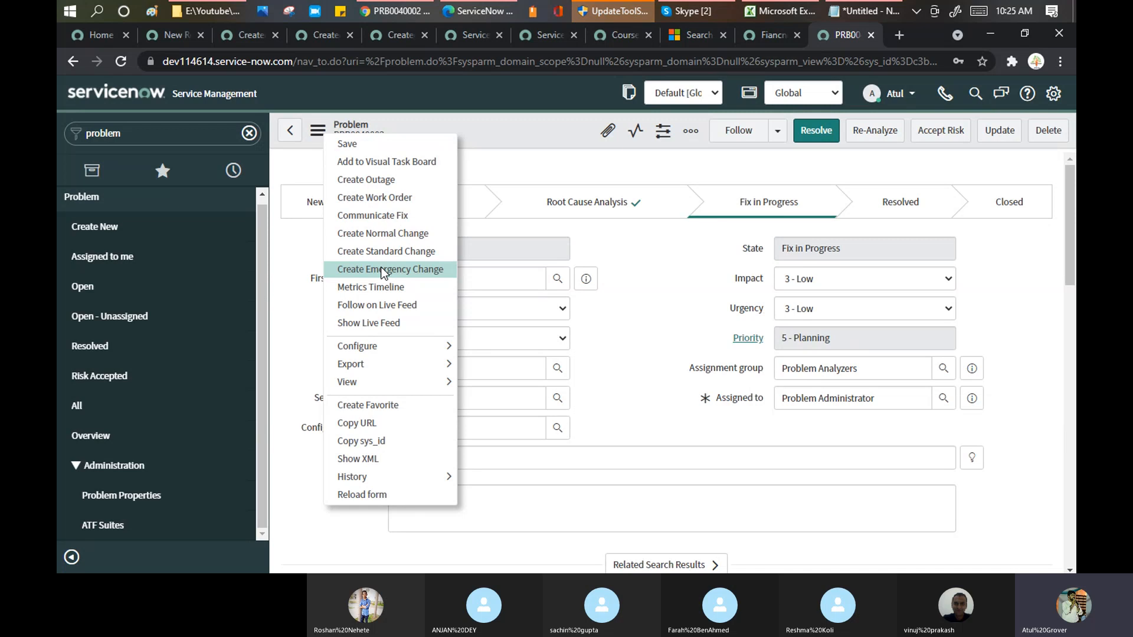
pyautogui.click(369, 388)
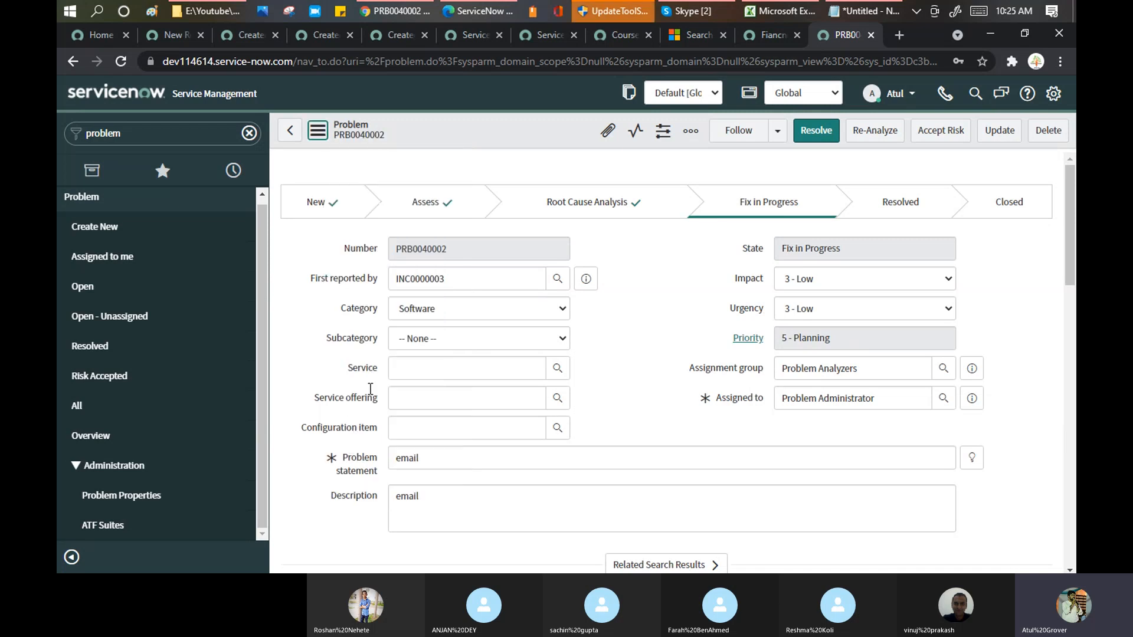
pyautogui.click(319, 130)
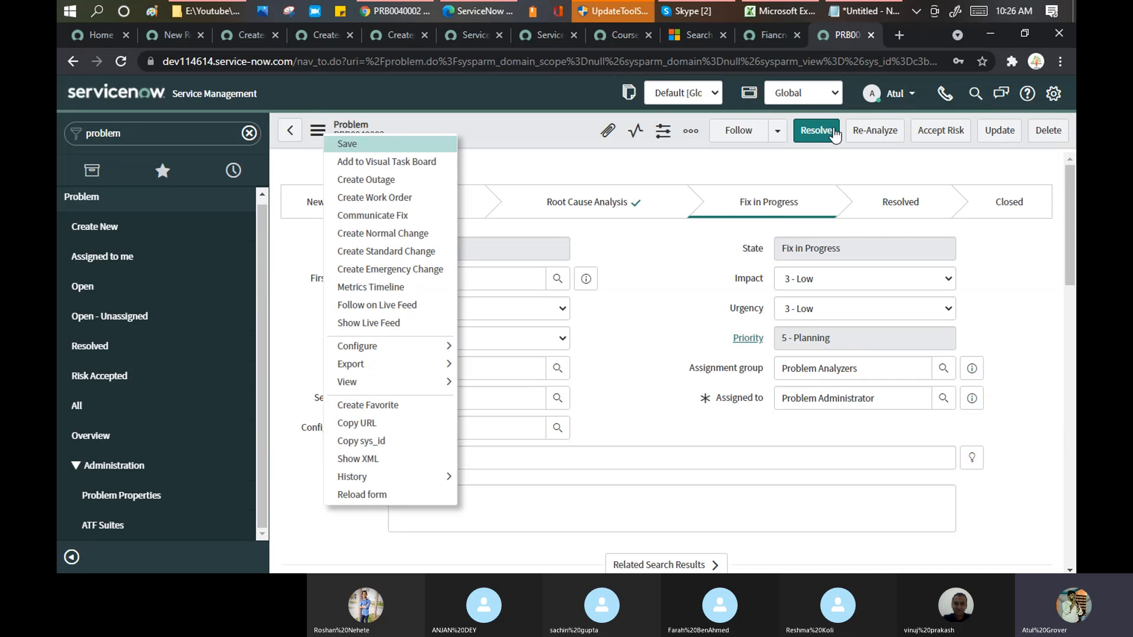
pyautogui.click(395, 236)
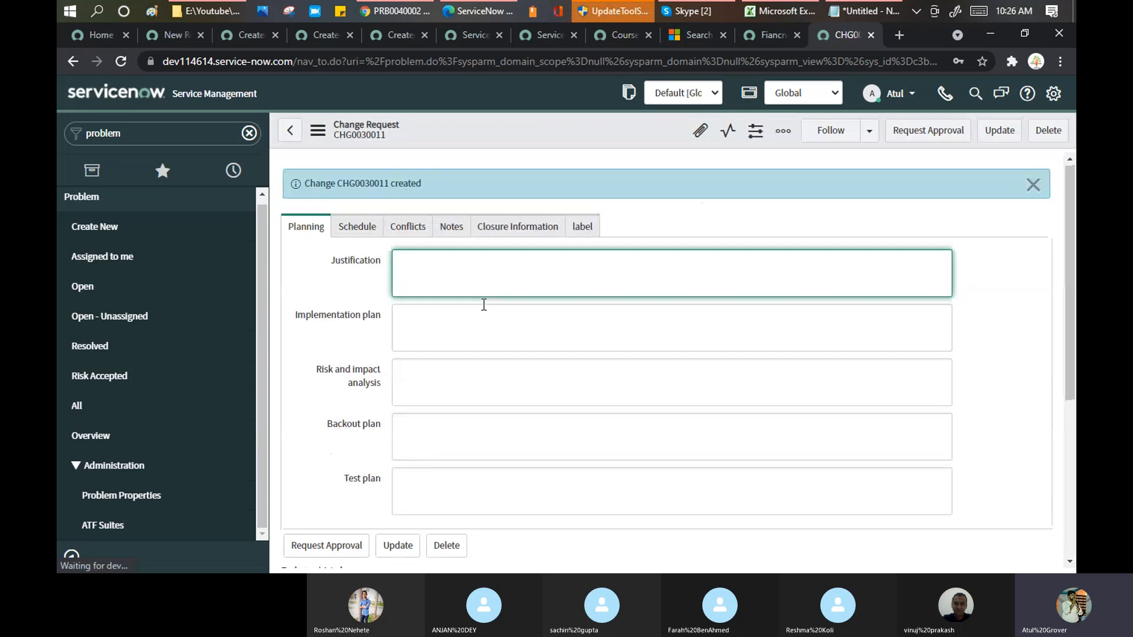
# Step: Fill the change's planning fields: justification "dsdf", implementation plan "sdfasd", risk and impact analysis "sdf", backout plan "asdf", test plan "sdf"
pyautogui.scroll(-4, 484, 305)
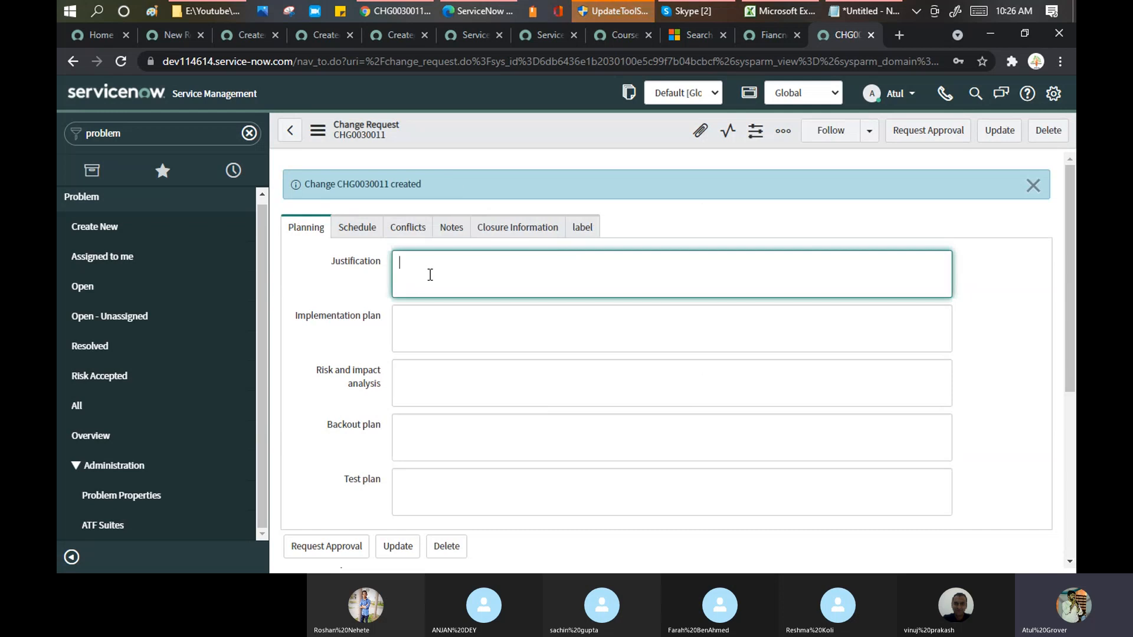
pyautogui.write('dsdf')
pyautogui.click(442, 329)
pyautogui.write('sdfas')
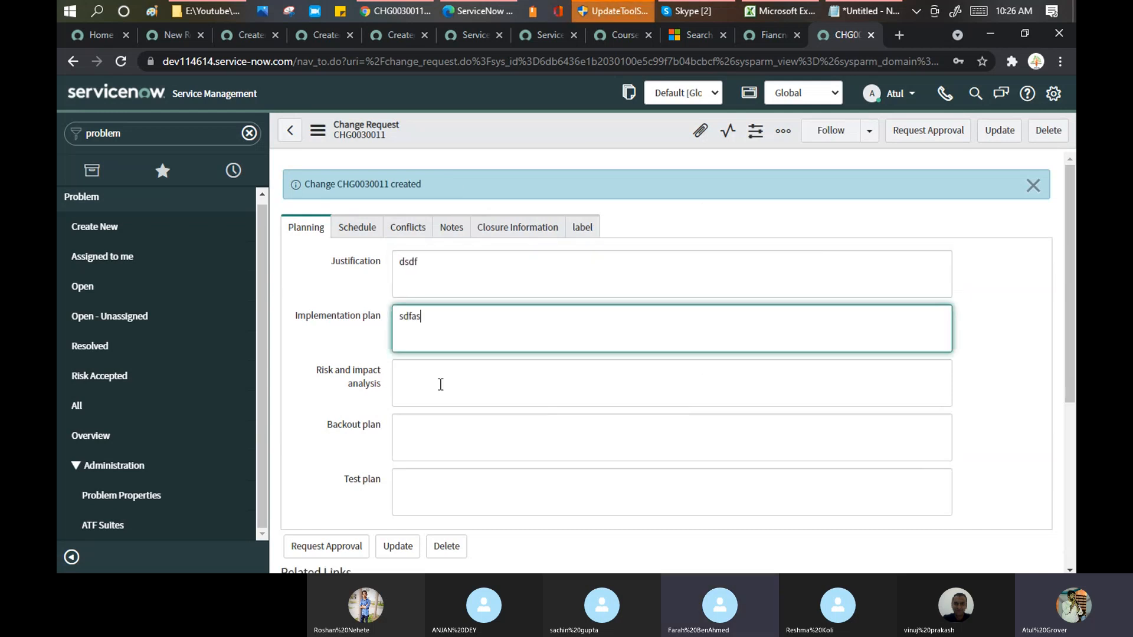
pyautogui.write('d')
pyautogui.click(440, 384)
pyautogui.write('sdf')
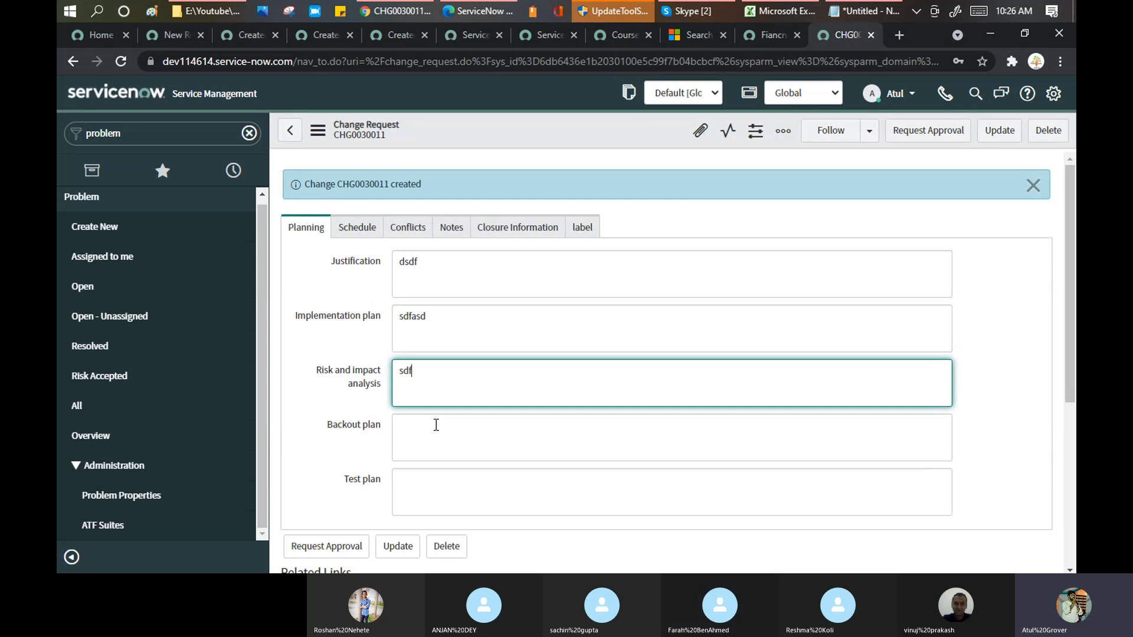
pyautogui.click(436, 425)
pyautogui.write('asdf')
pyautogui.press('Tab')
pyautogui.write('sdf')
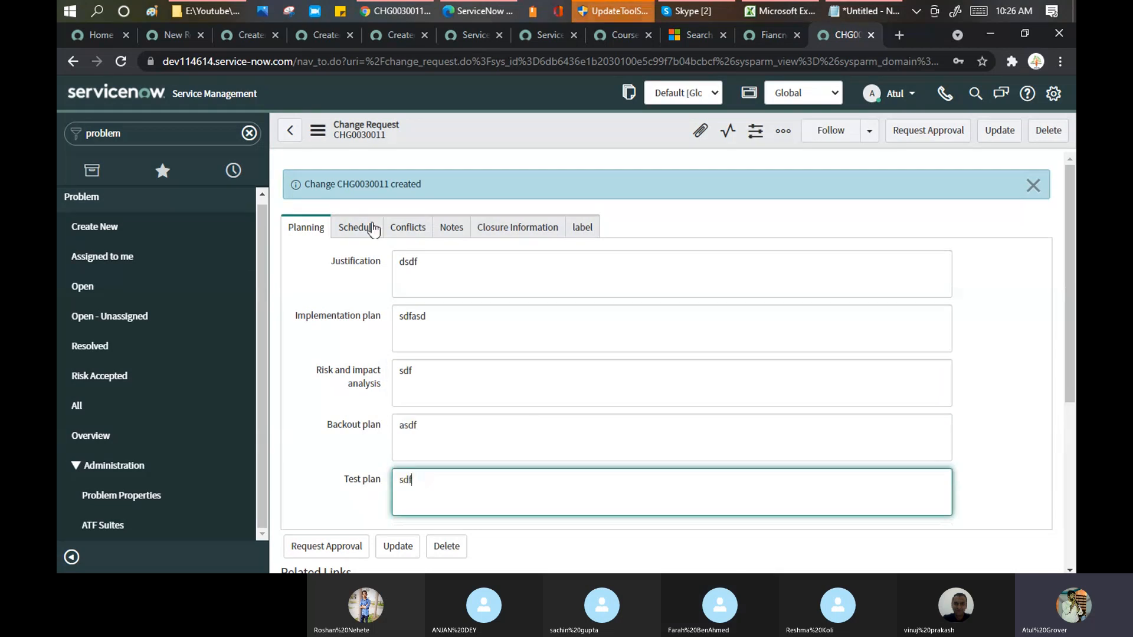
# Step: Save the change request and try to request its approval
pyautogui.rightClick(525, 130)
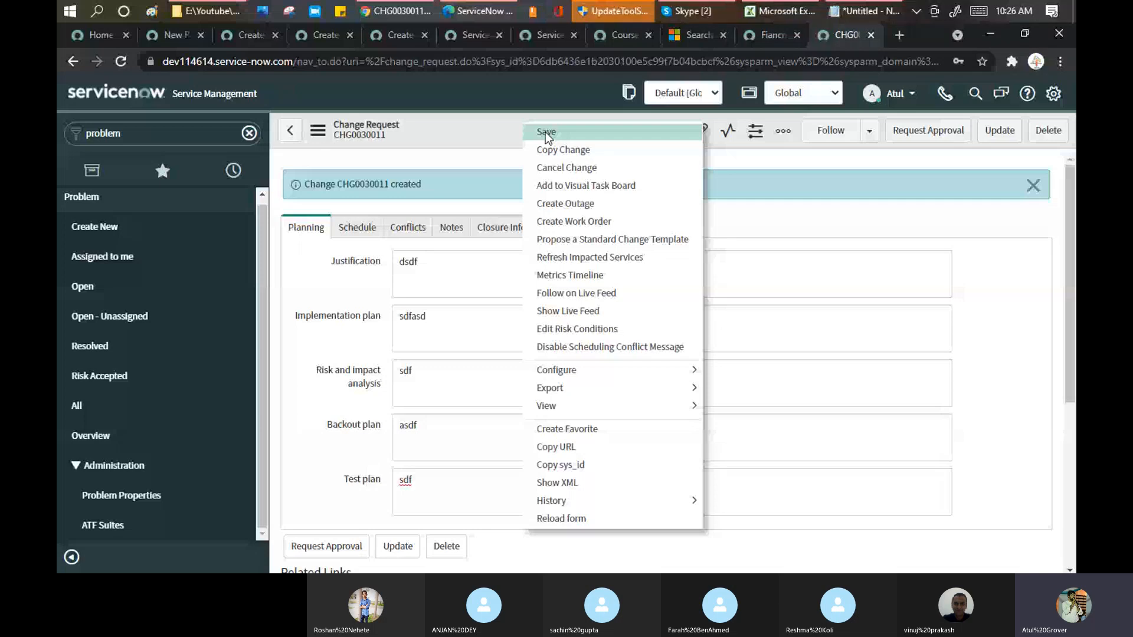
pyautogui.click(545, 132)
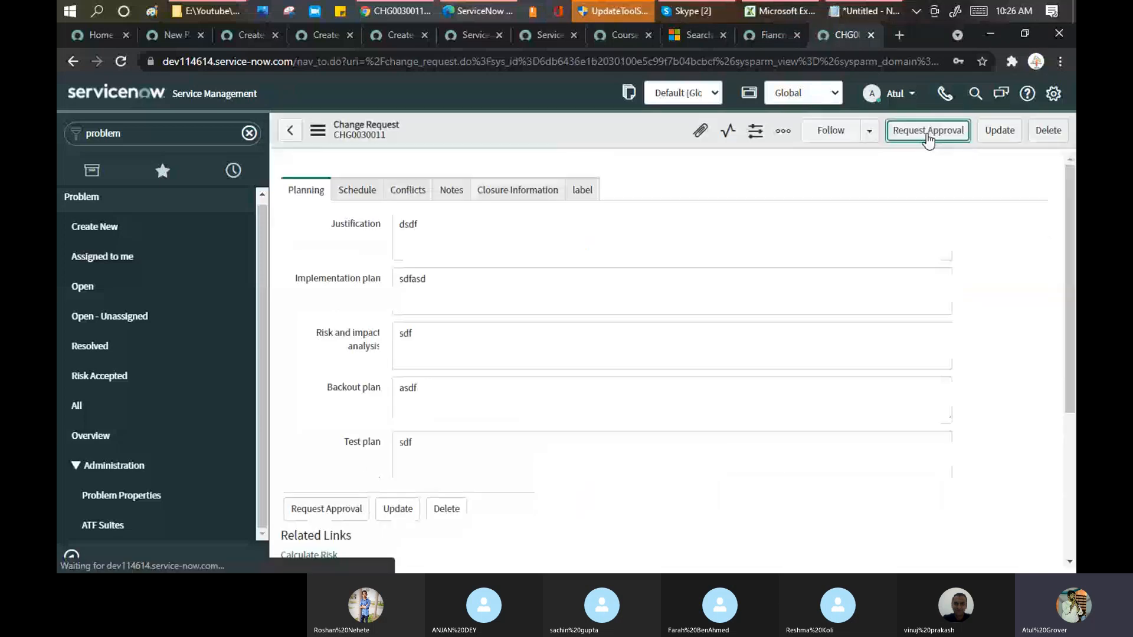
pyautogui.click(928, 133)
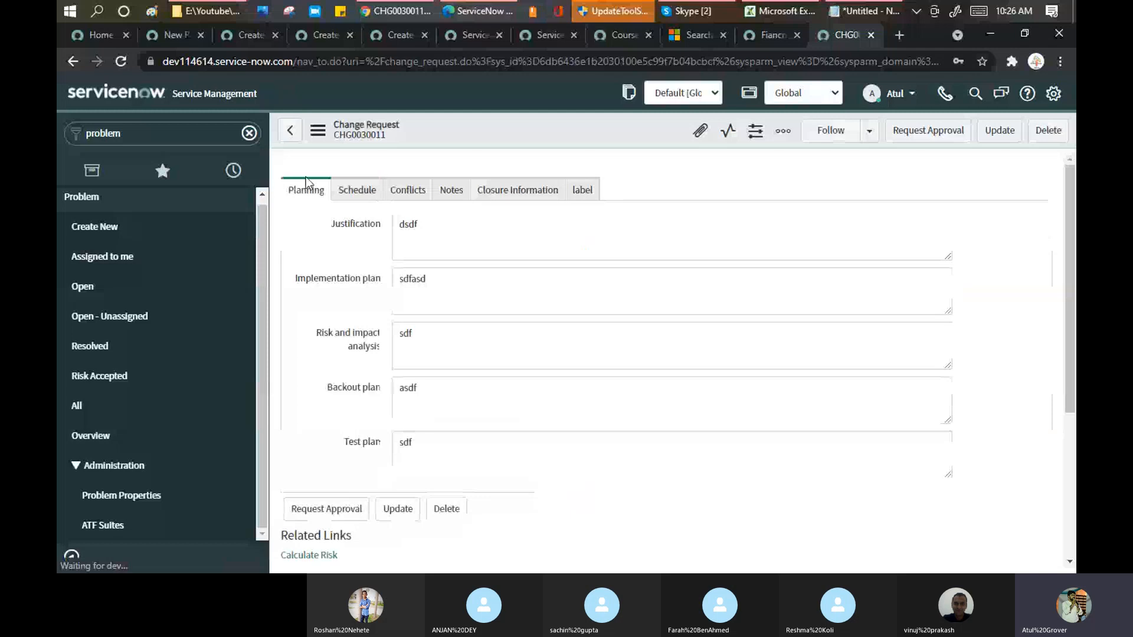
# Step: Switch the change request form to the Mobile view
pyautogui.click(319, 130)
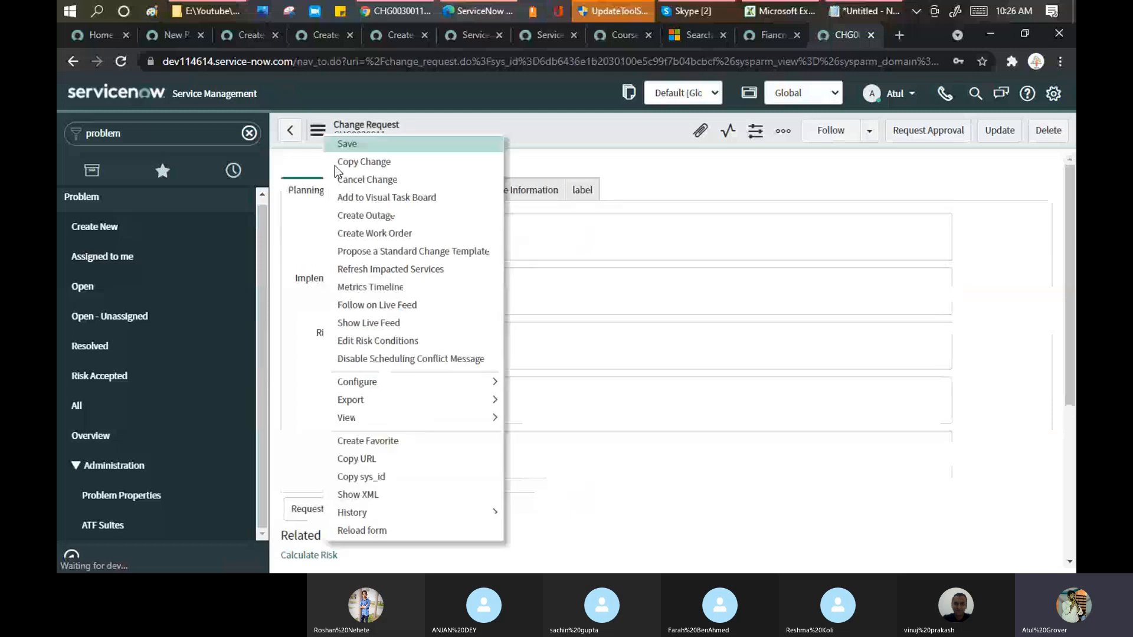
pyautogui.moveTo(490, 419)
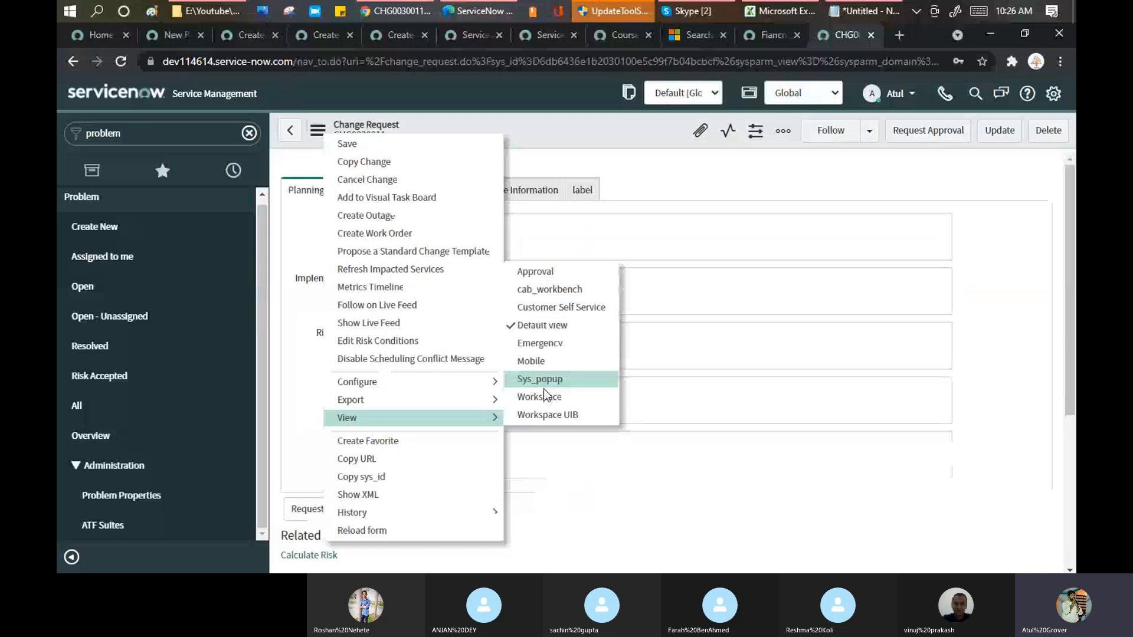
pyautogui.click(540, 361)
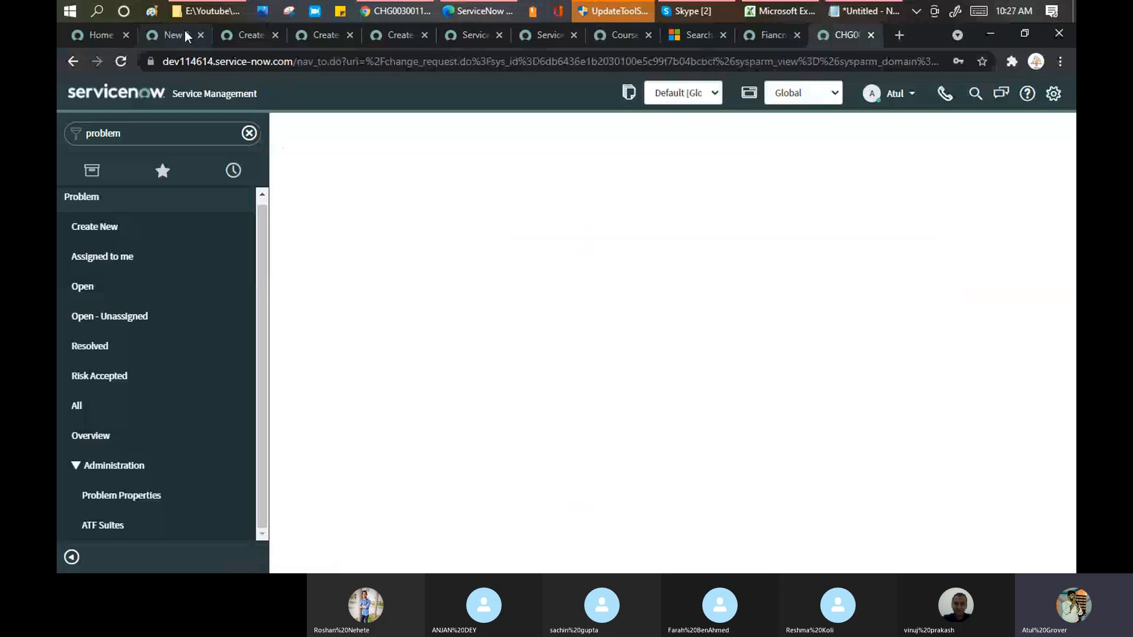
# Step: In the other ServiceNow instance, leave the unsaved knowledge record and open change request CHG0040007 from the open changes
pyautogui.click(184, 35)
pyautogui.write('chang')
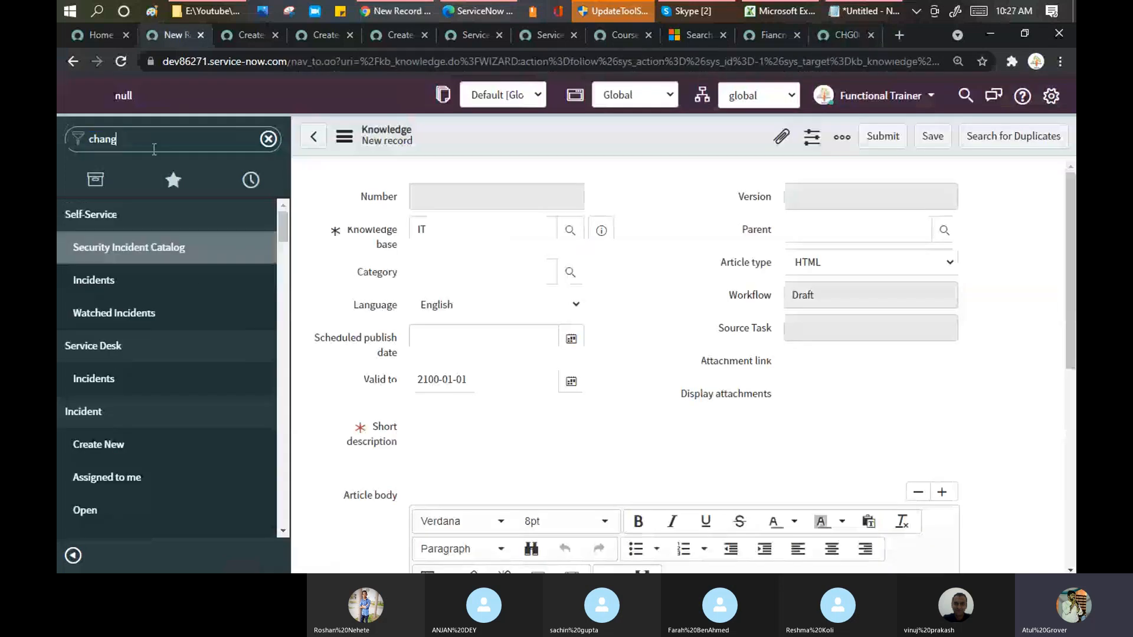
pyautogui.write('e')
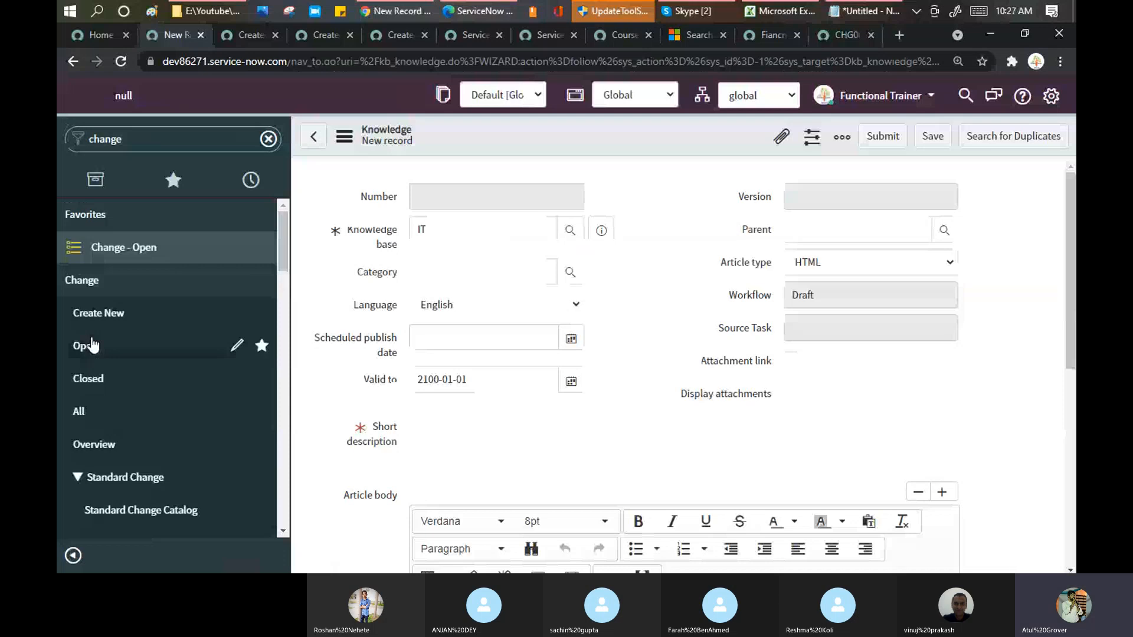
pyautogui.click(92, 345)
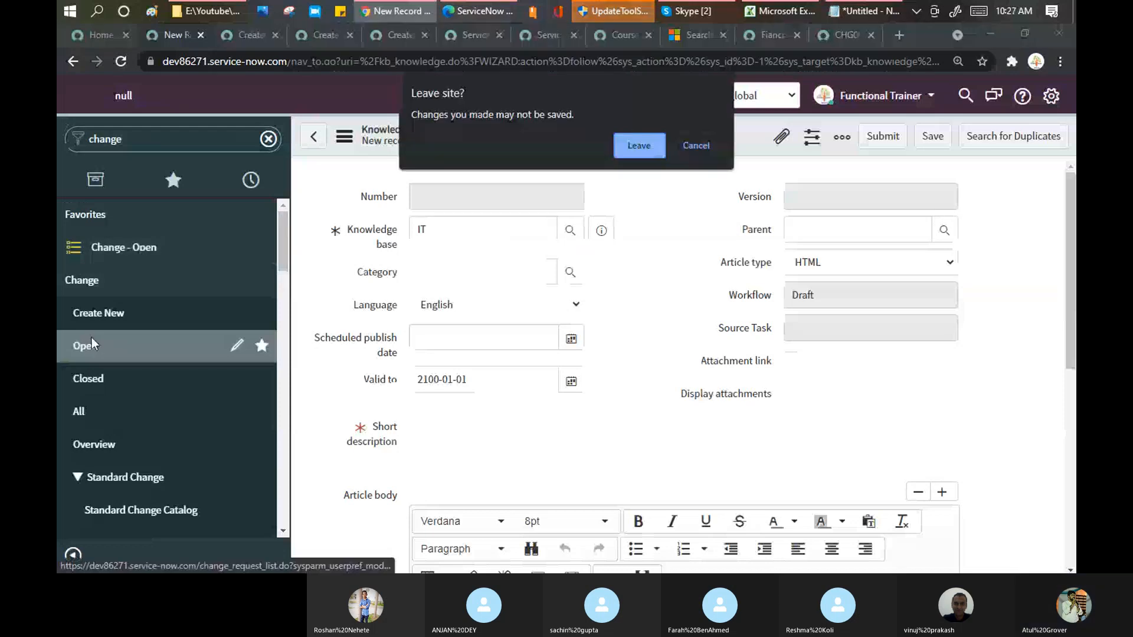
pyautogui.click(637, 148)
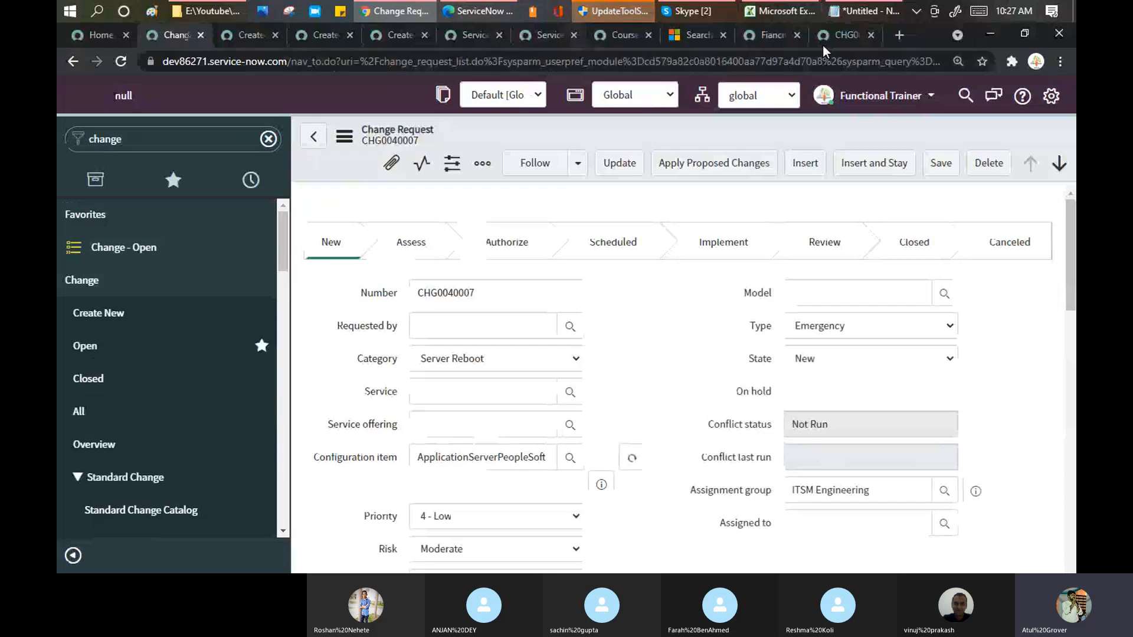
# Step: Return to change request CHG0030011 and open the problem linked in its Problems related list
pyautogui.click(836, 34)
pyautogui.scroll(-10, 683, 332)
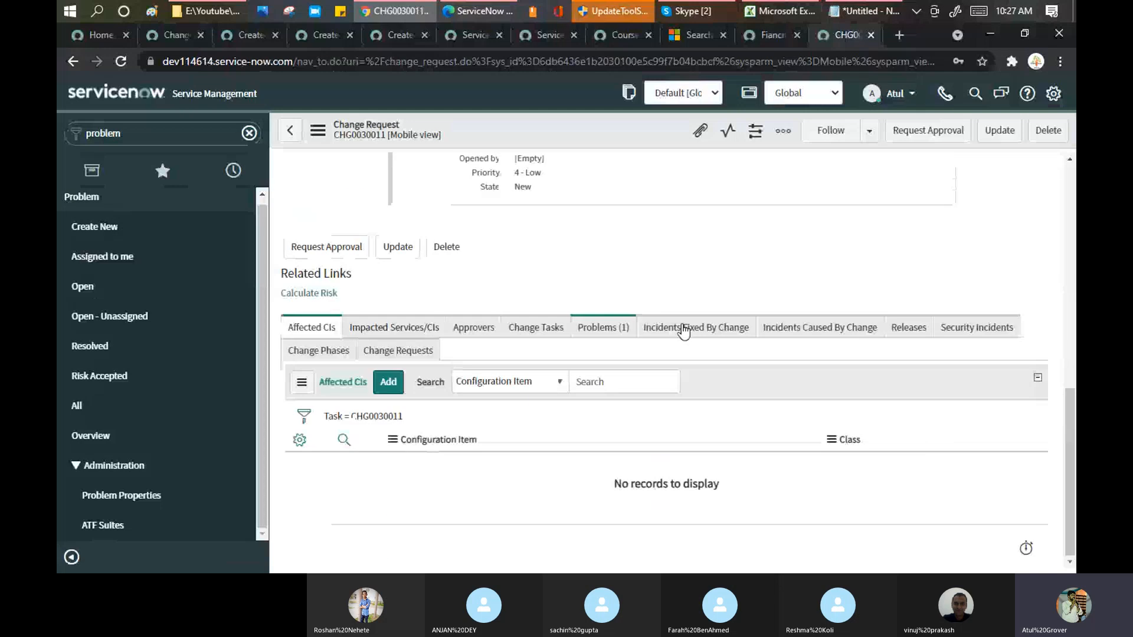
pyautogui.click(613, 337)
pyautogui.click(385, 472)
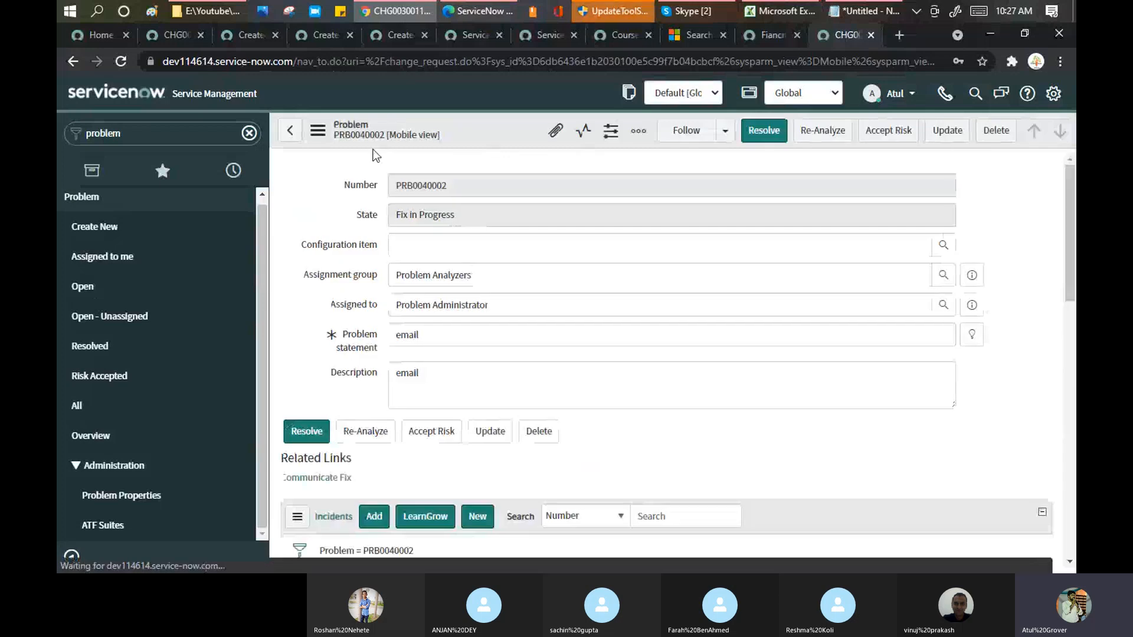
# Step: Switch the problem form to the Default view and resolve the problem
pyautogui.click(317, 130)
pyautogui.moveTo(401, 328)
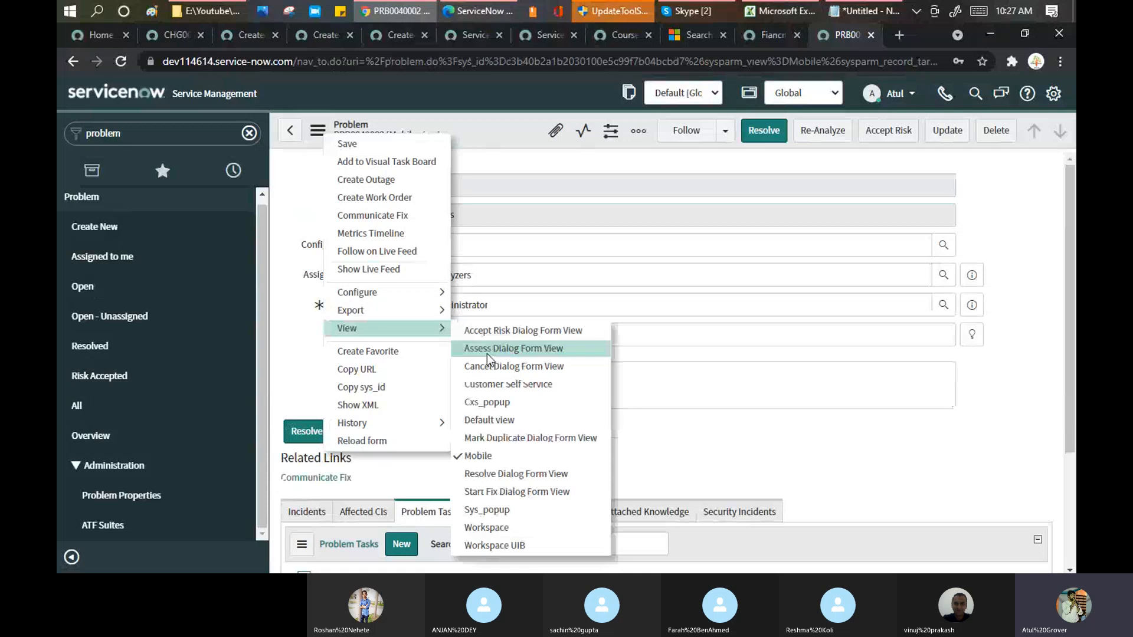
pyautogui.click(478, 420)
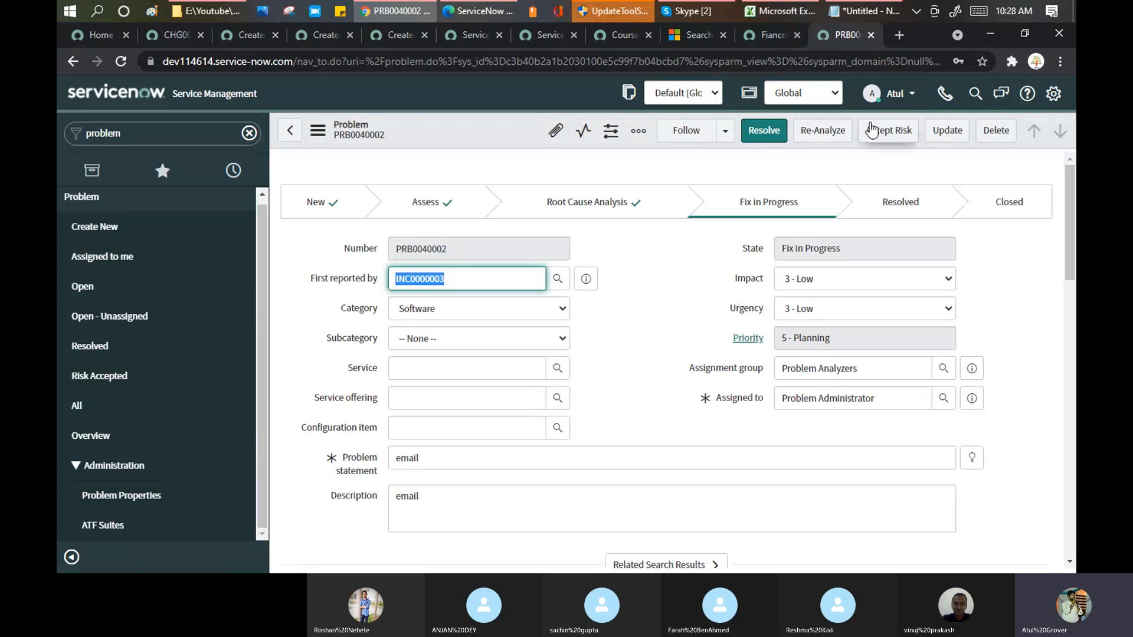
pyautogui.click(774, 135)
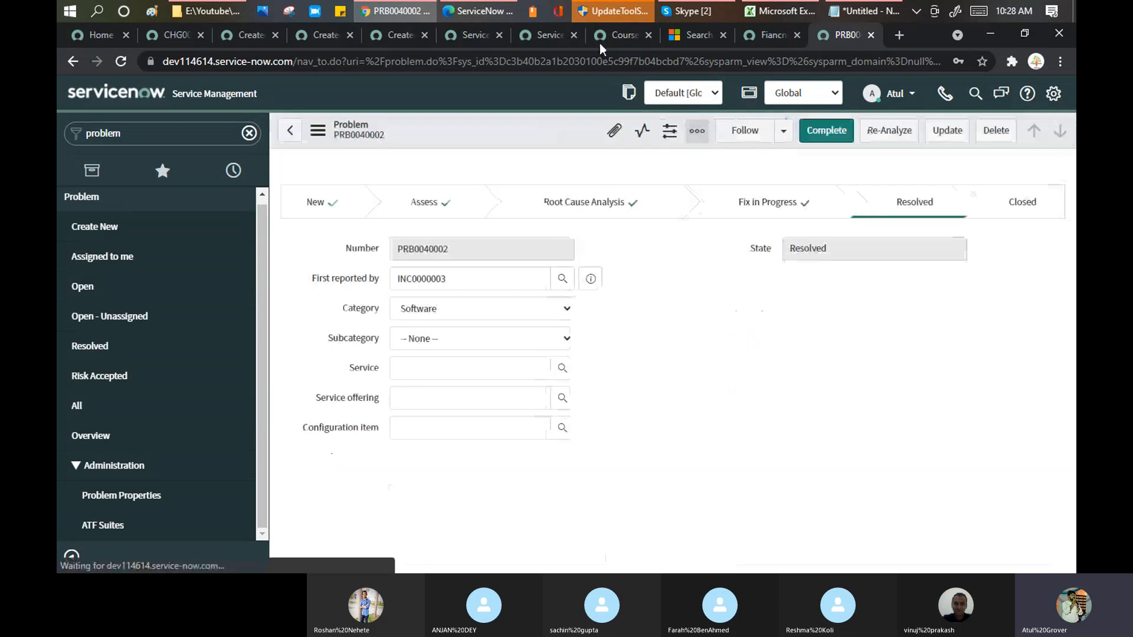
# Step: Complete the resolved problem PRB0040002, then switch to change request CHG0040007 in the other ServiceNow instance
pyautogui.click(826, 130)
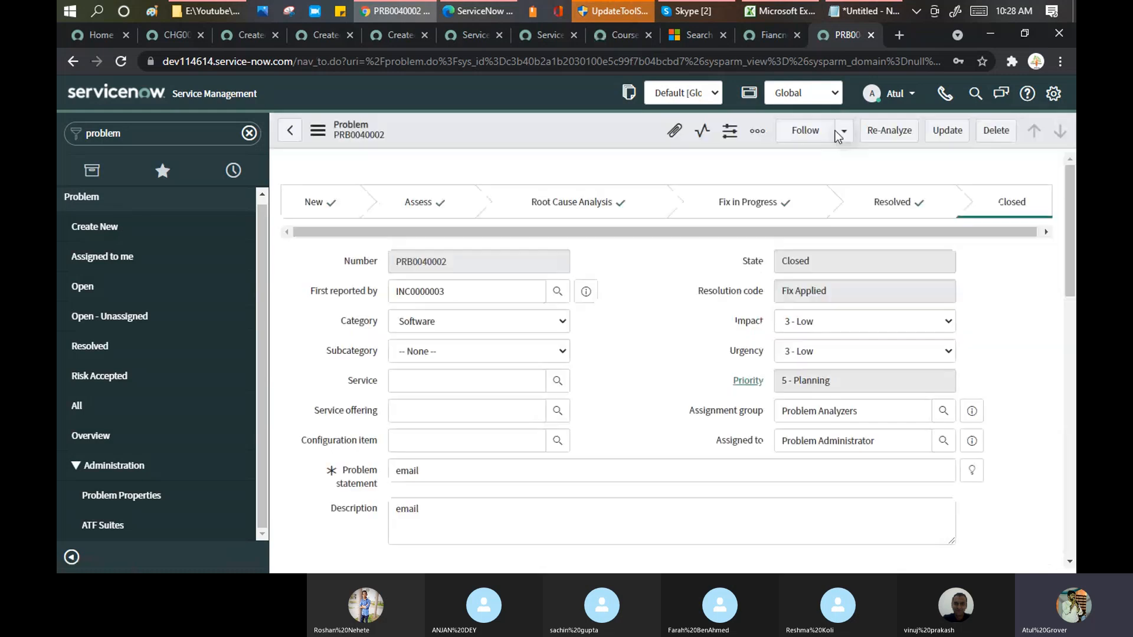
pyautogui.click(663, 276)
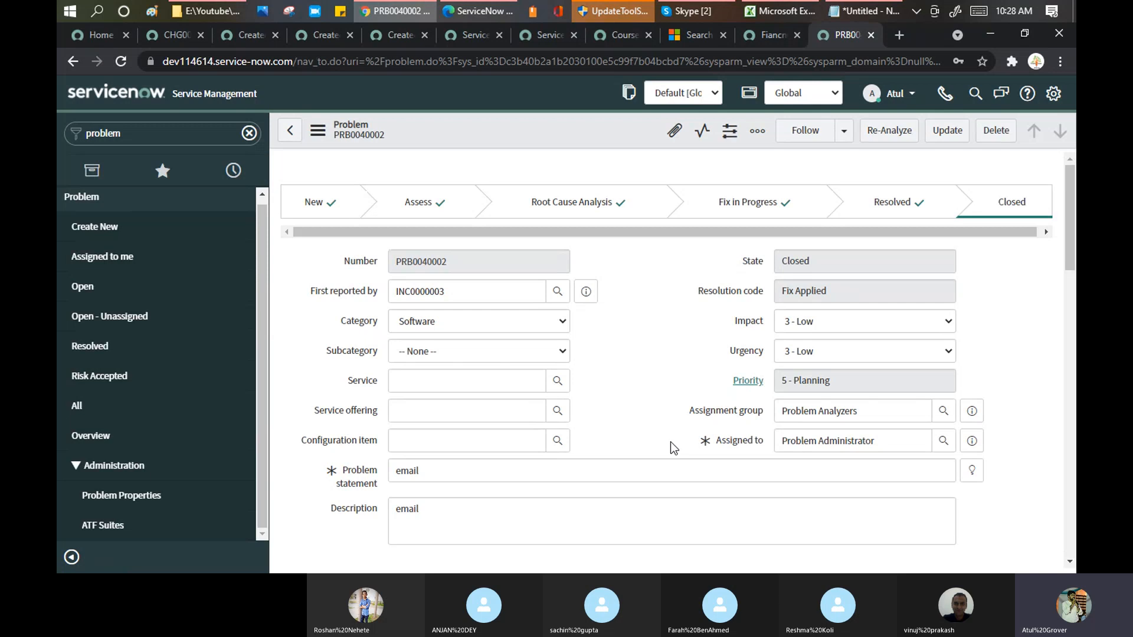
pyautogui.click(169, 35)
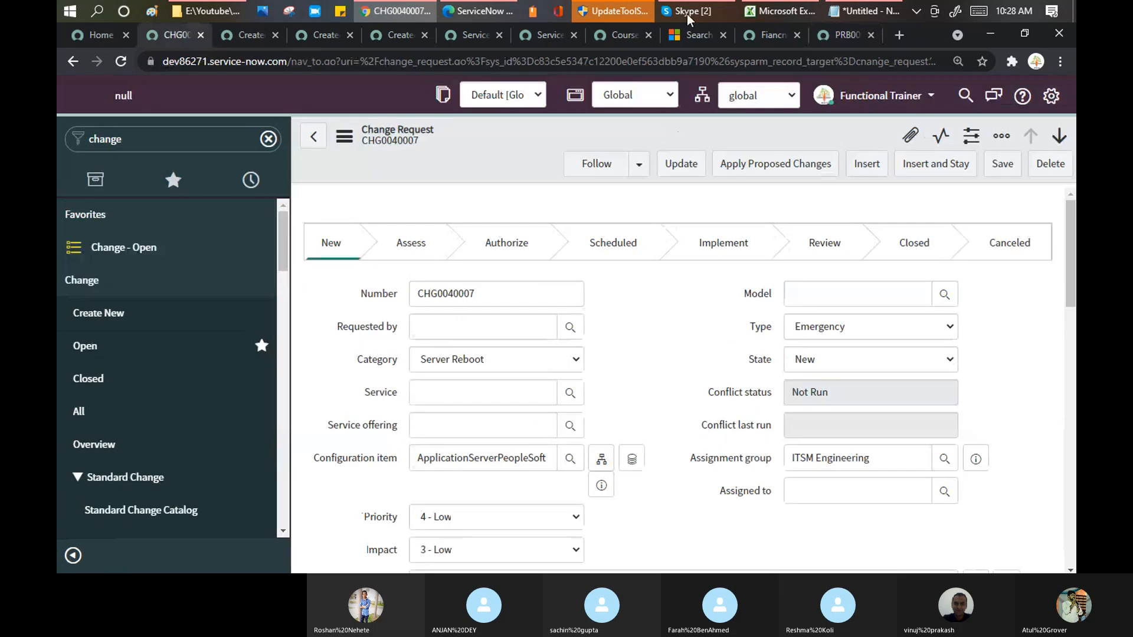
# Step: Check the Skype call window and return to change request CHG0040007 to look over its main fields and state flow
pyautogui.click(689, 18)
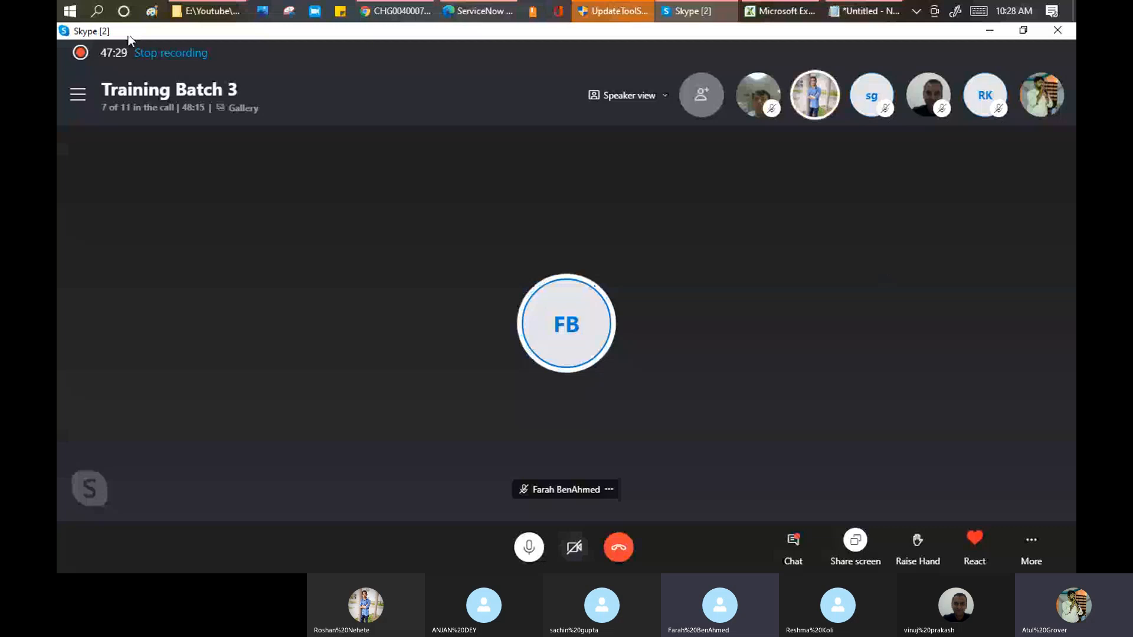
pyautogui.moveTo(411, 13)
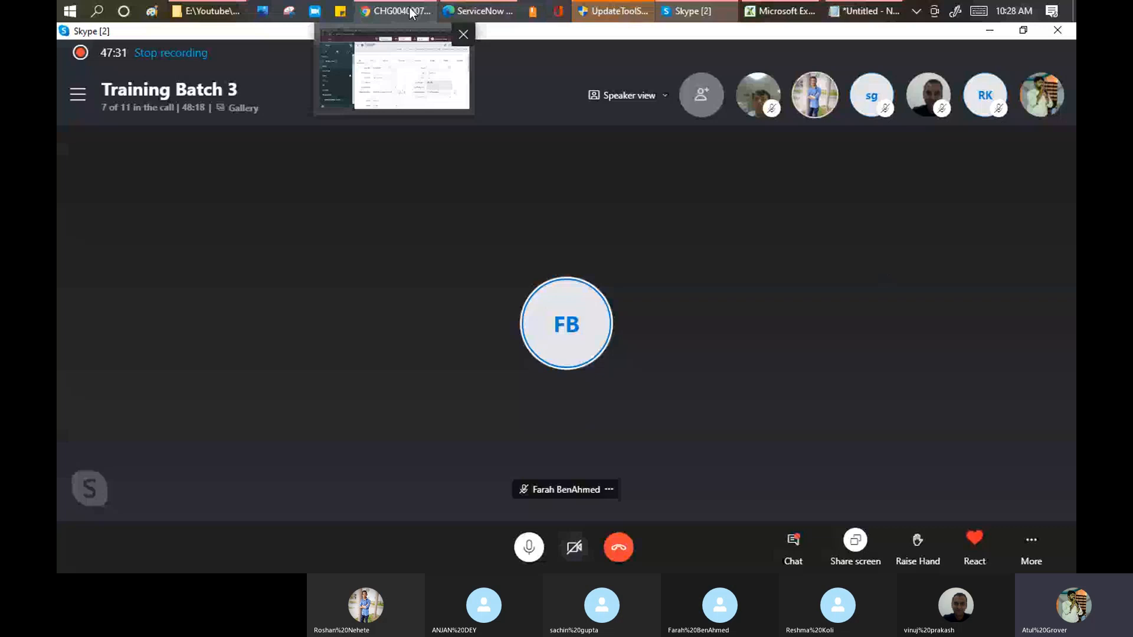
pyautogui.click(412, 13)
pyautogui.scroll(-1, 826, 245)
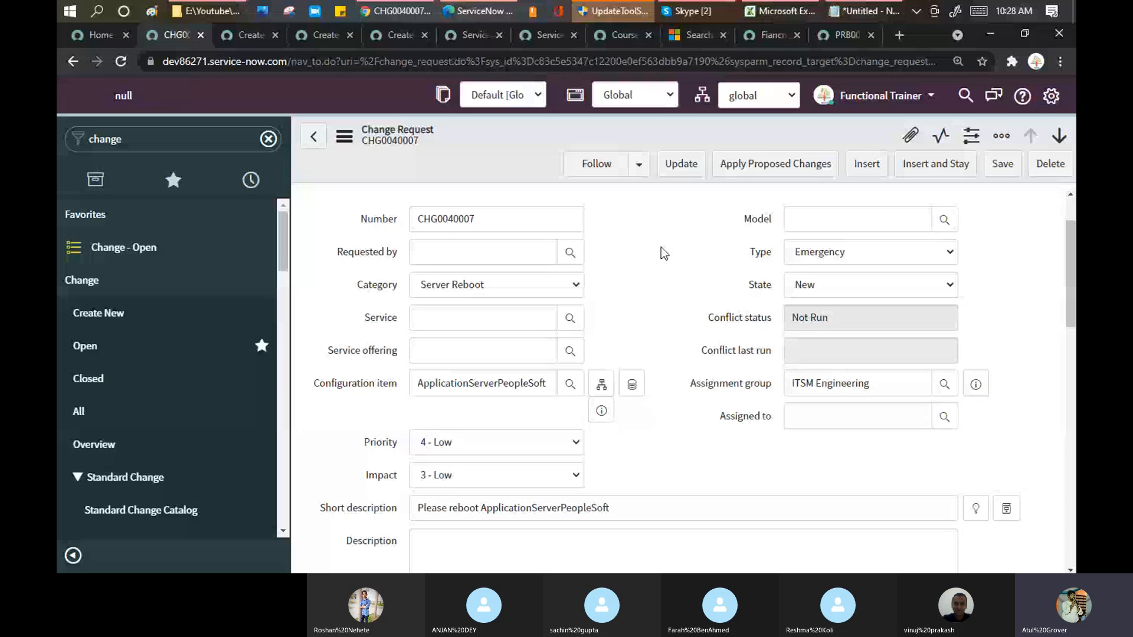
pyautogui.scroll(1, 661, 252)
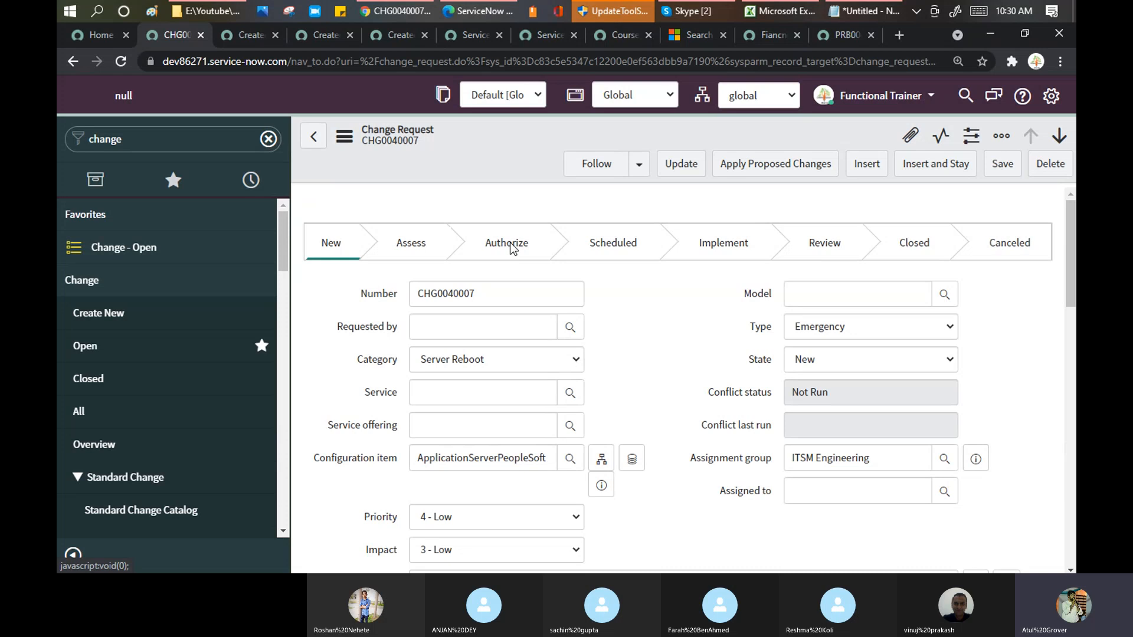
# Step: Find the Workflow Editor by filtering the navigator for workflow, open it in a new tab and filter its workflows by change
pyautogui.click(143, 145)
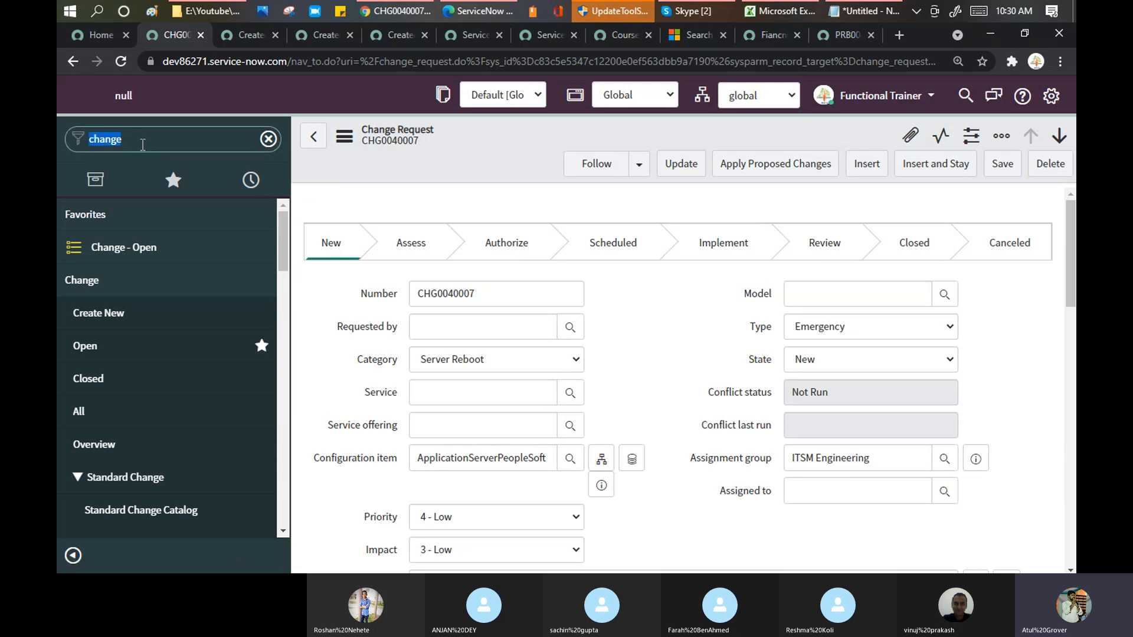
pyautogui.write('workflow')
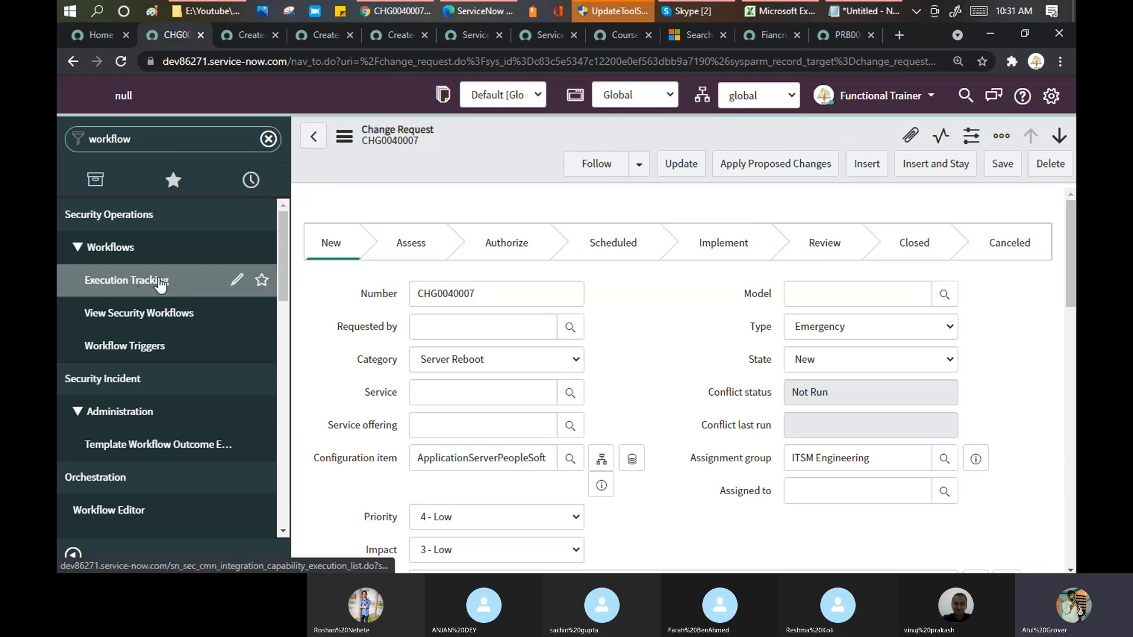
pyautogui.scroll(-5, 136, 289)
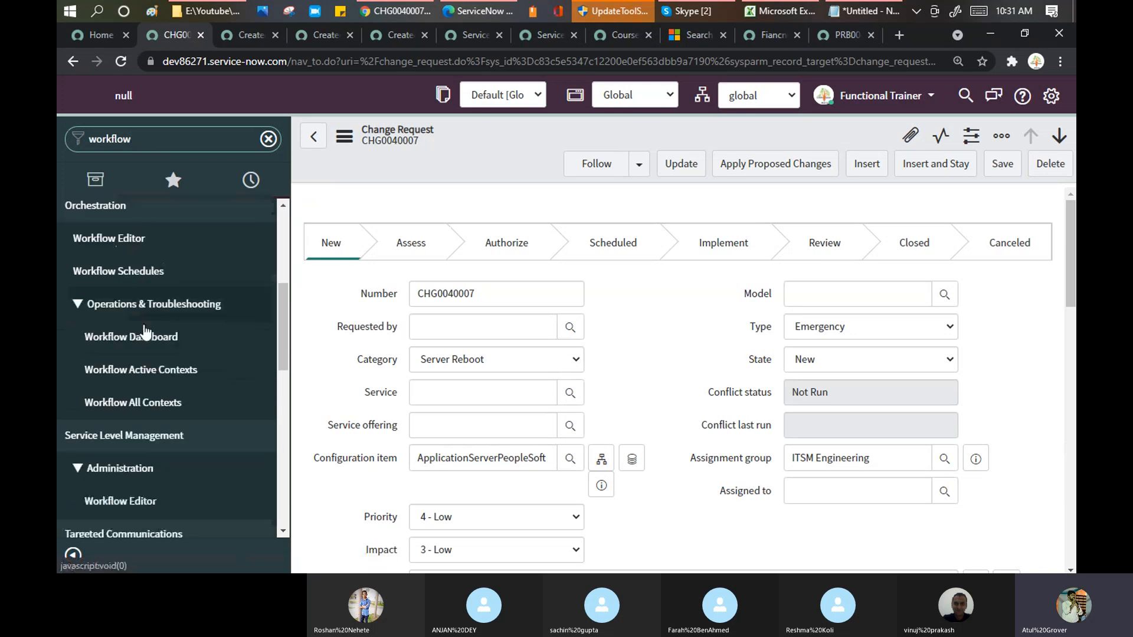
pyautogui.scroll(-5, 142, 330)
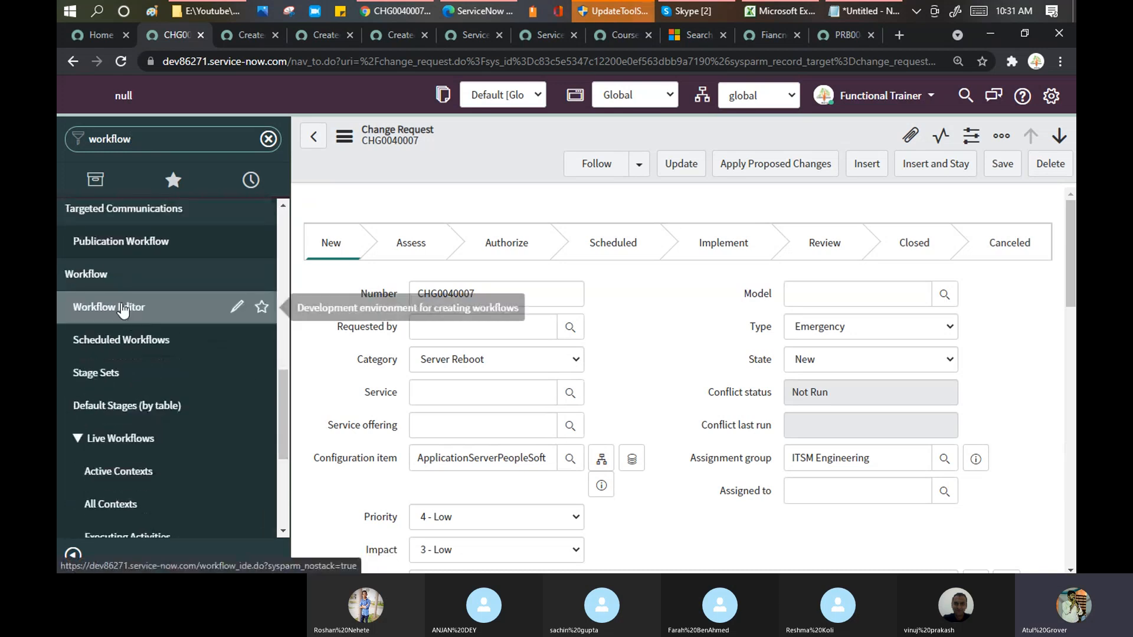
pyautogui.keyDown('ctrl'); pyautogui.click(122, 309); pyautogui.keyUp('ctrl')
pyautogui.click(225, 35)
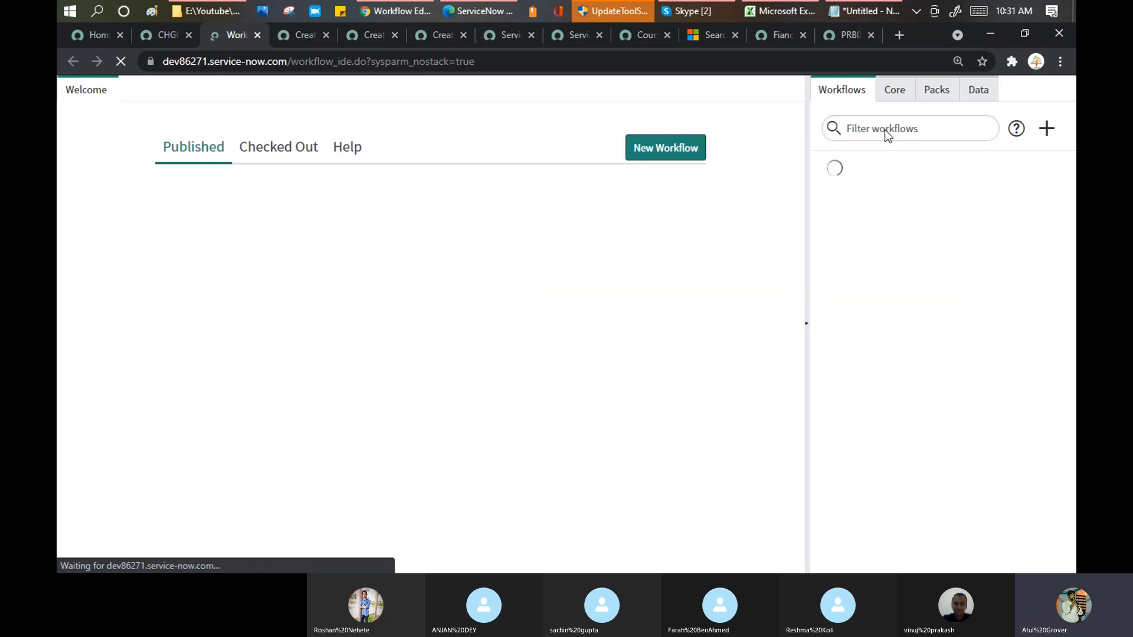
pyautogui.click(884, 129)
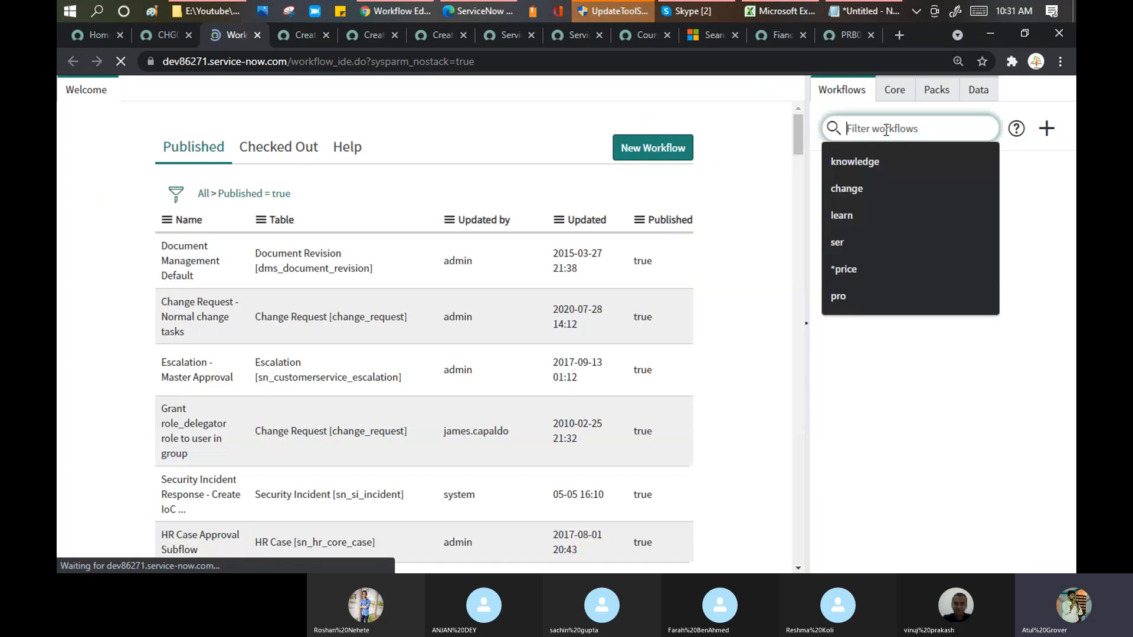
pyautogui.write('change')
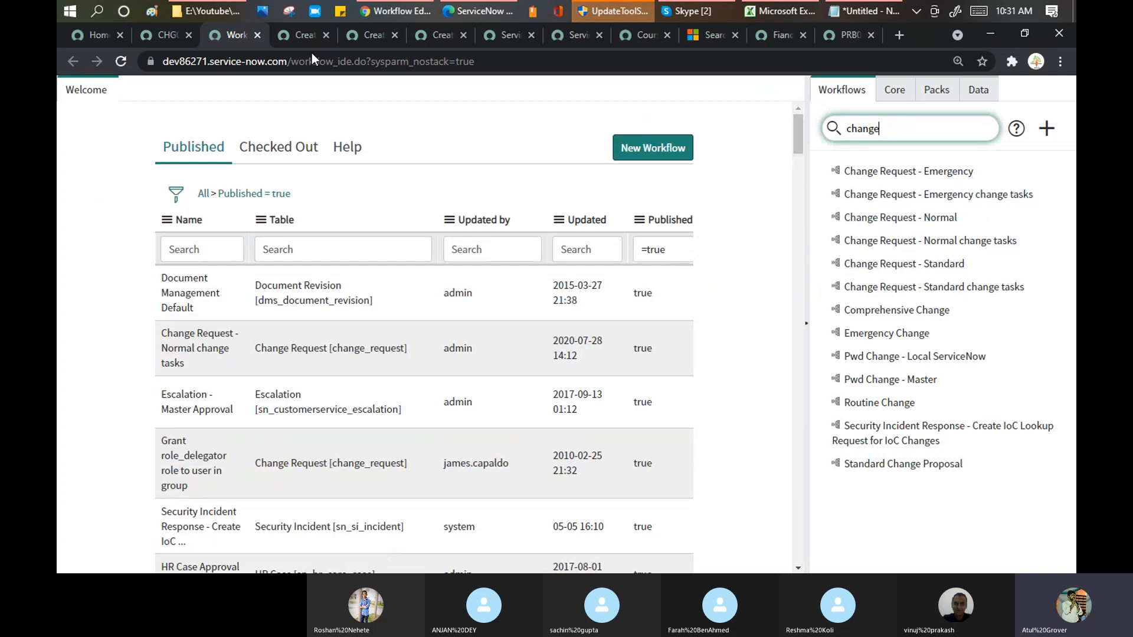
# Step: Return to change request CHG0040007 and review the form from its state flow through to its related links and related lists
pyautogui.click(154, 38)
pyautogui.scroll(-5, 621, 236)
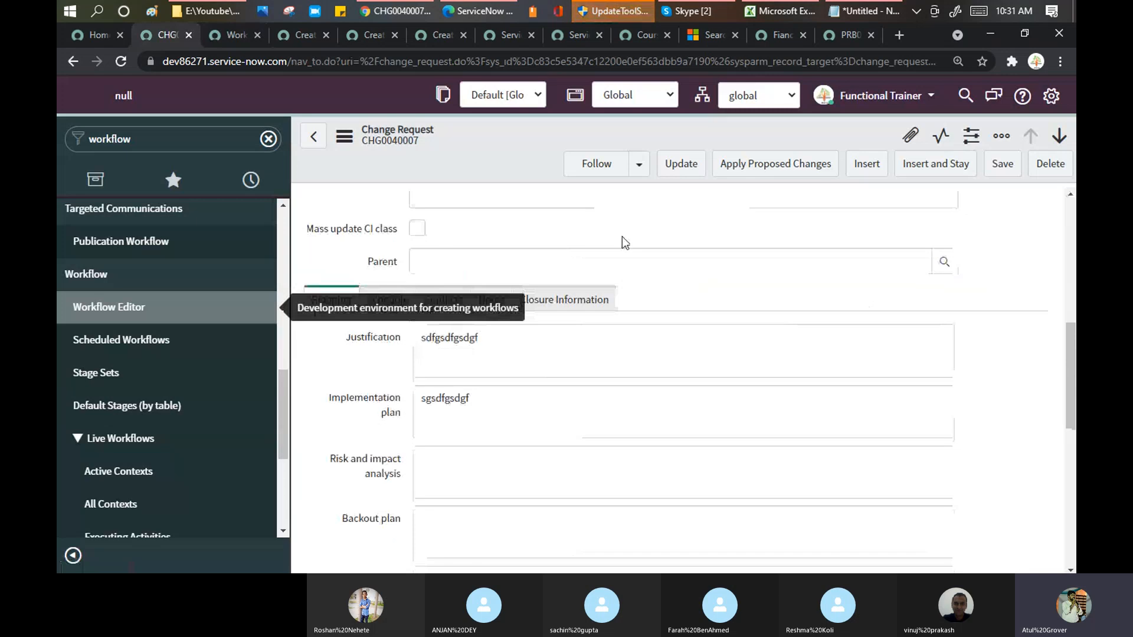
pyautogui.scroll(10, 622, 236)
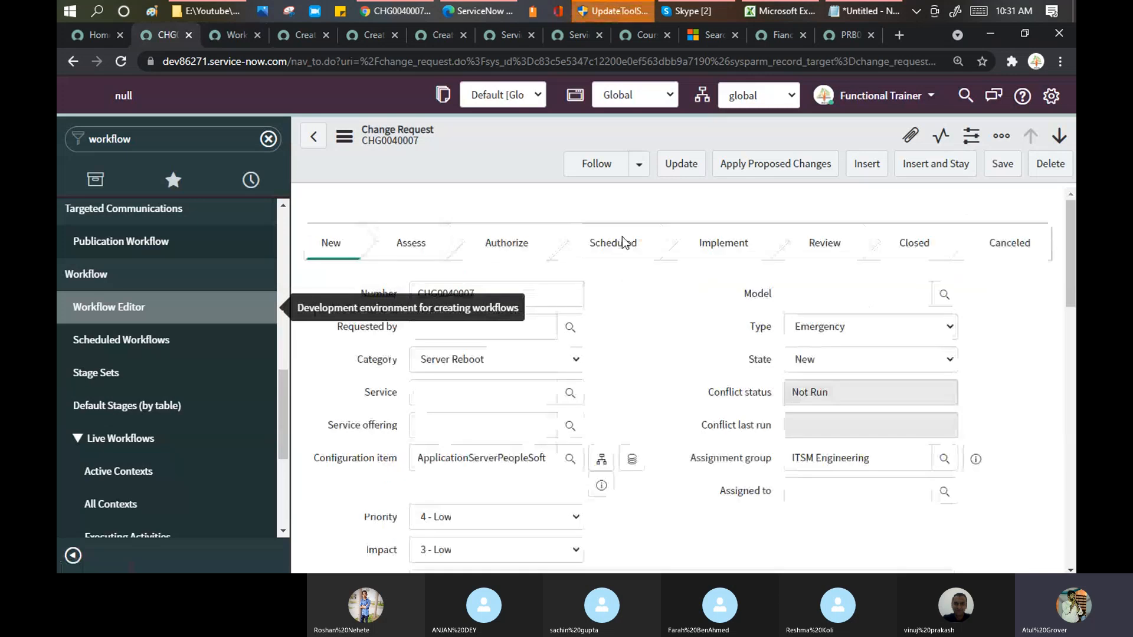
pyautogui.scroll(-5, 658, 287)
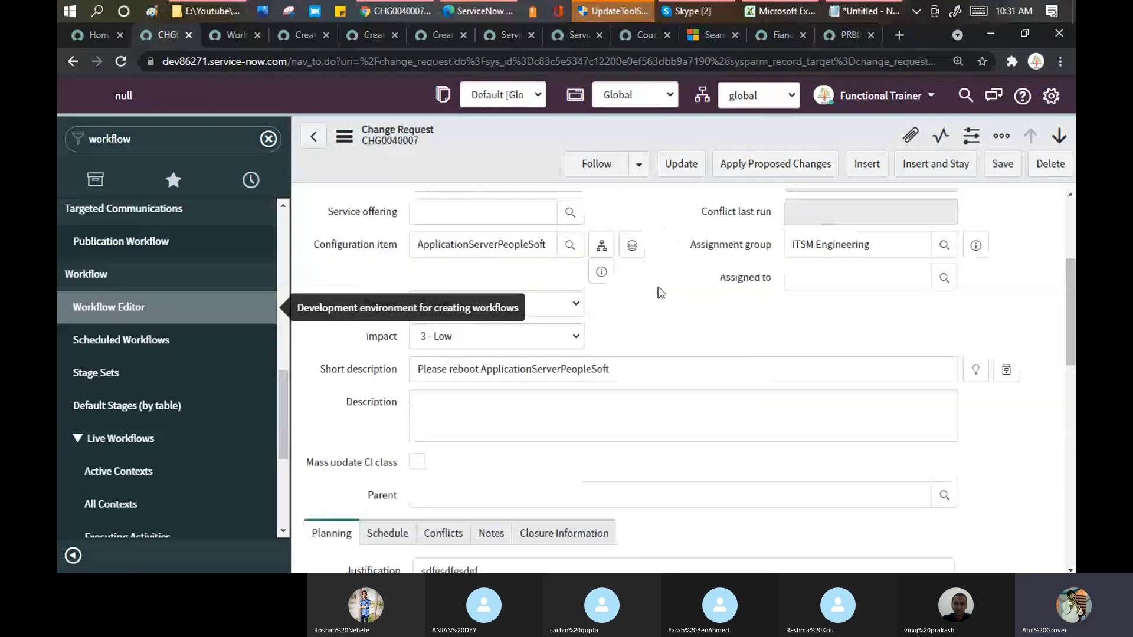
pyautogui.scroll(-10, 659, 273)
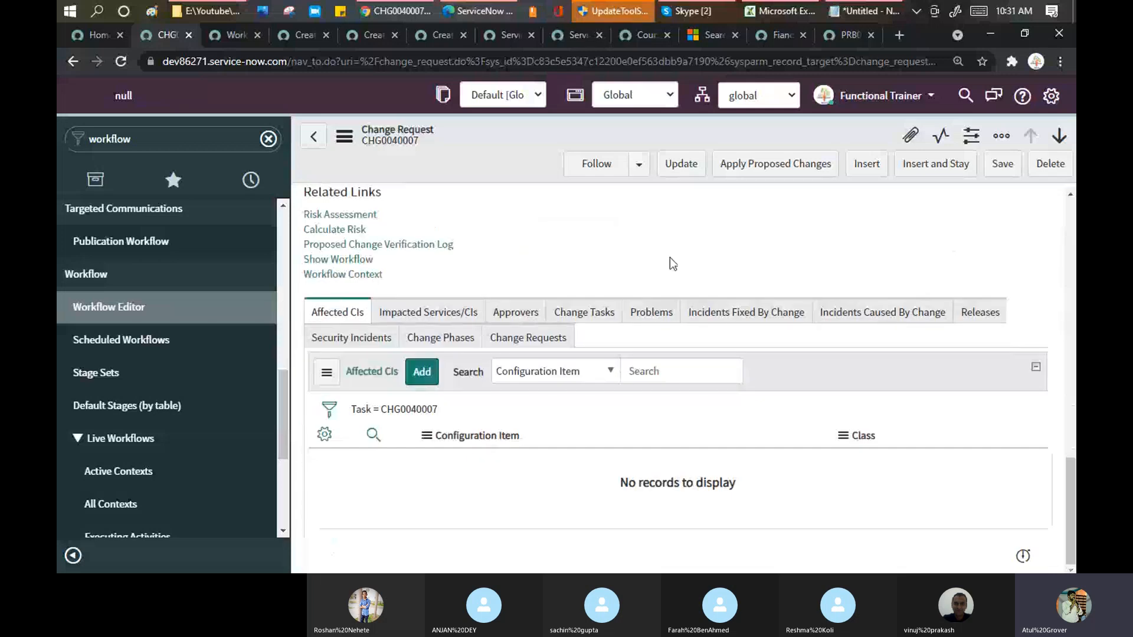
pyautogui.scroll(15, 670, 258)
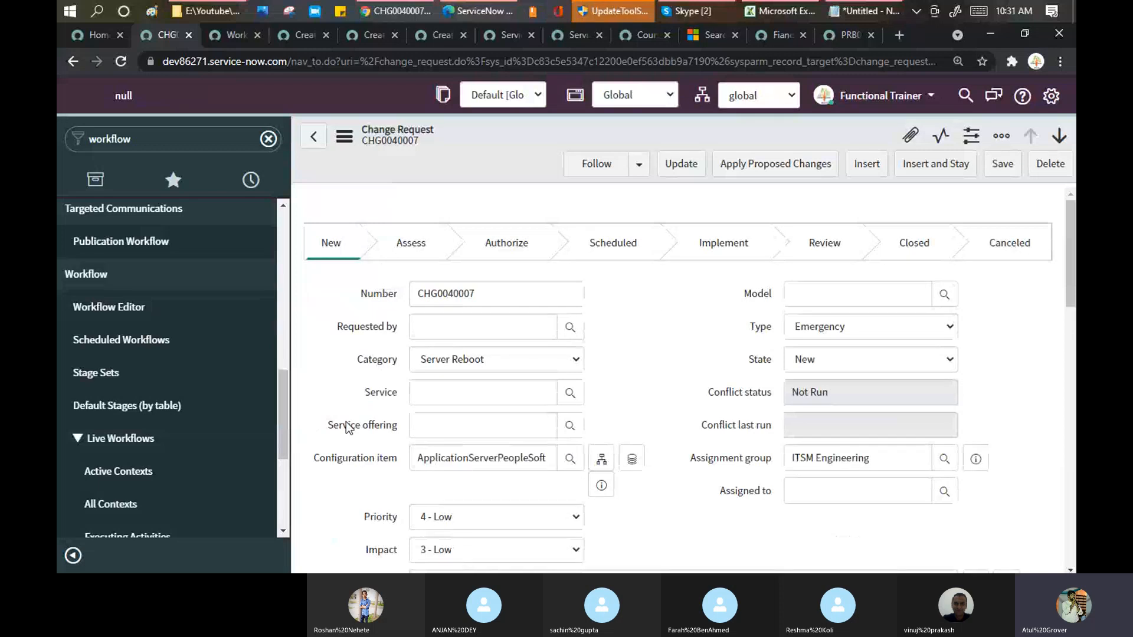
# Step: Show the change request's Schedule section and examine the planned start date and planned end date fields
pyautogui.scroll(-7, 346, 421)
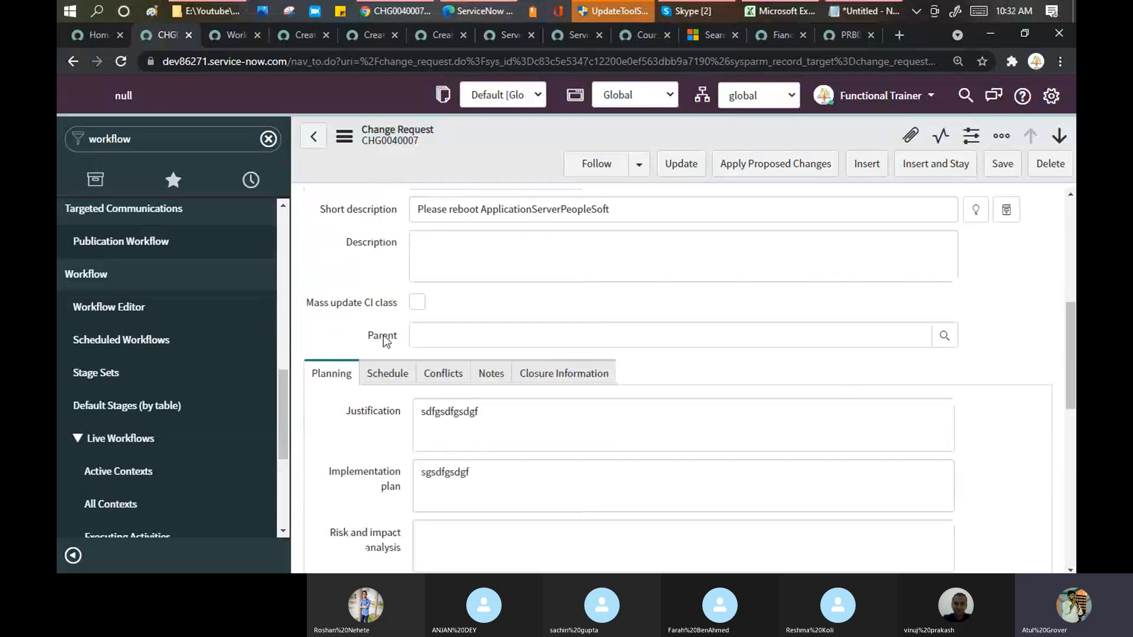
pyautogui.click(387, 375)
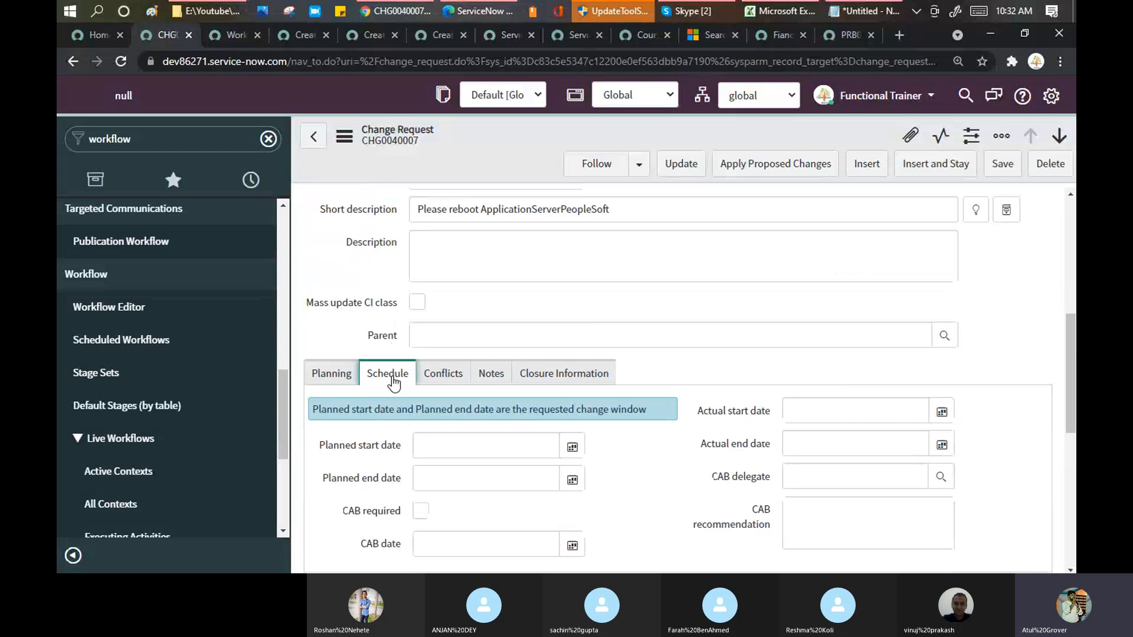
pyautogui.scroll(-4, 393, 382)
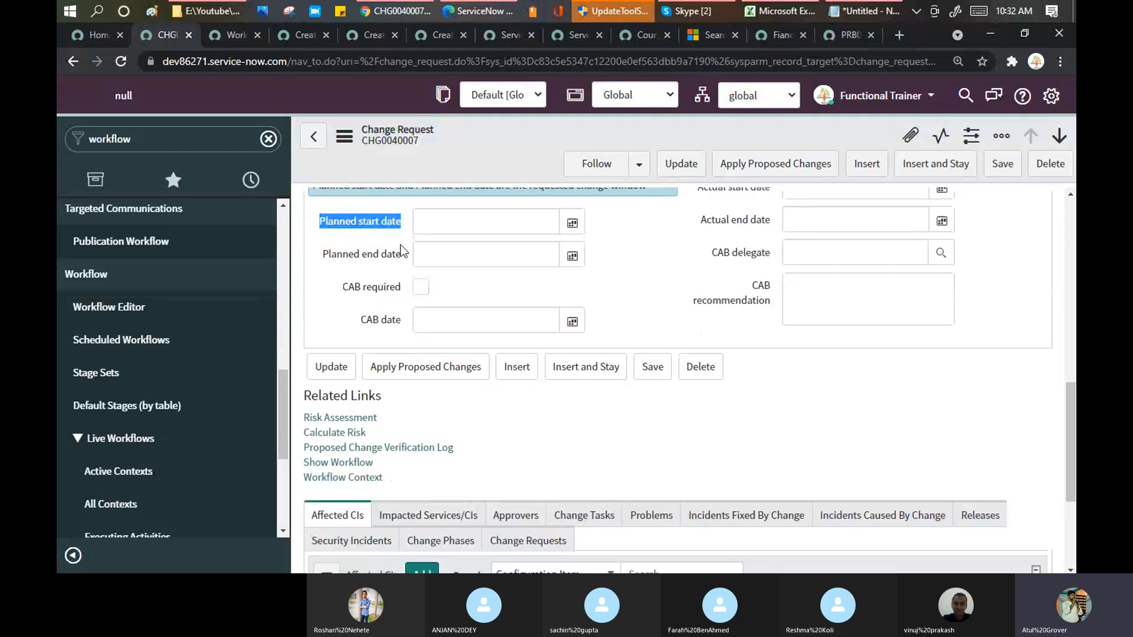
pyautogui.moveTo(401, 260); pyautogui.dragTo(317, 247)
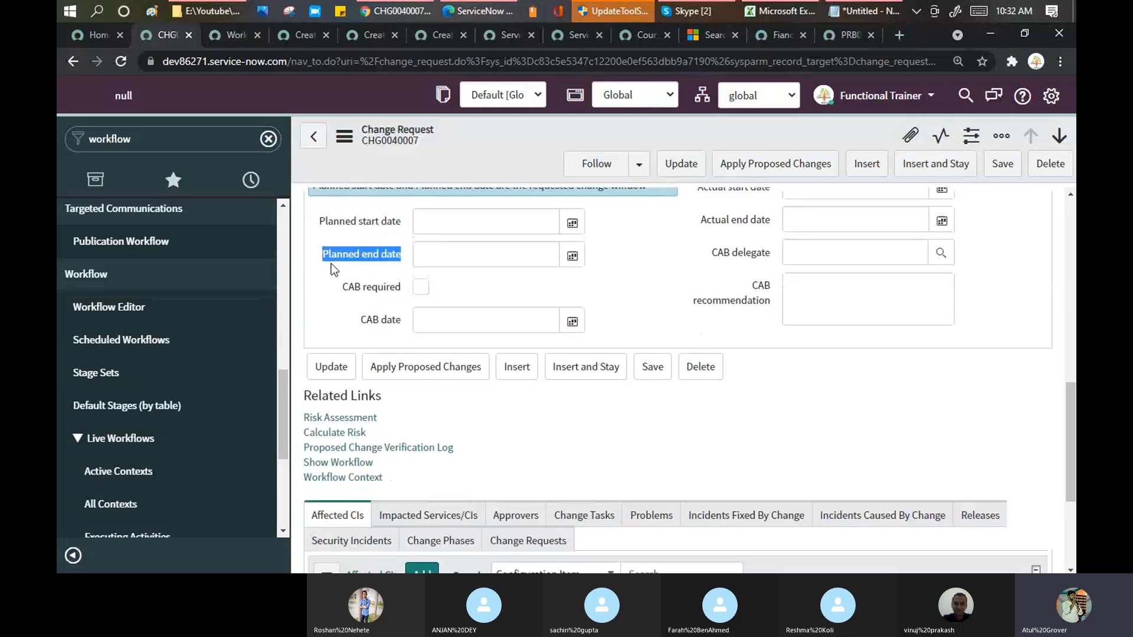
pyautogui.scroll(3, 452, 305)
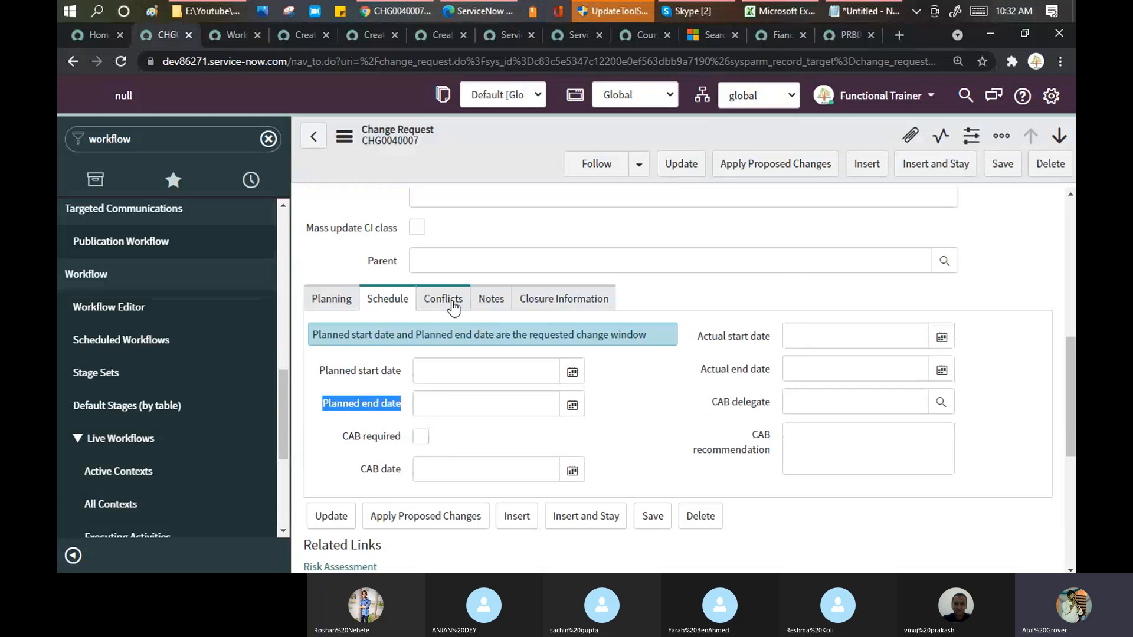
# Step: Show the change request's Conflicts section and examine what conflict detection requires
pyautogui.click(451, 307)
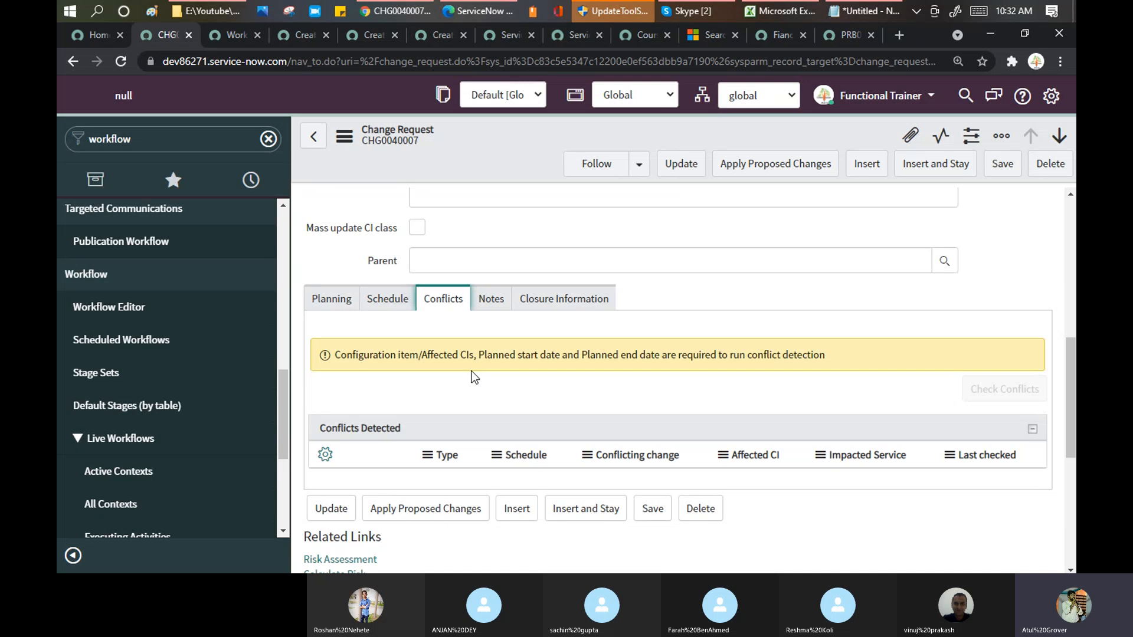
pyautogui.scroll(-4, 474, 376)
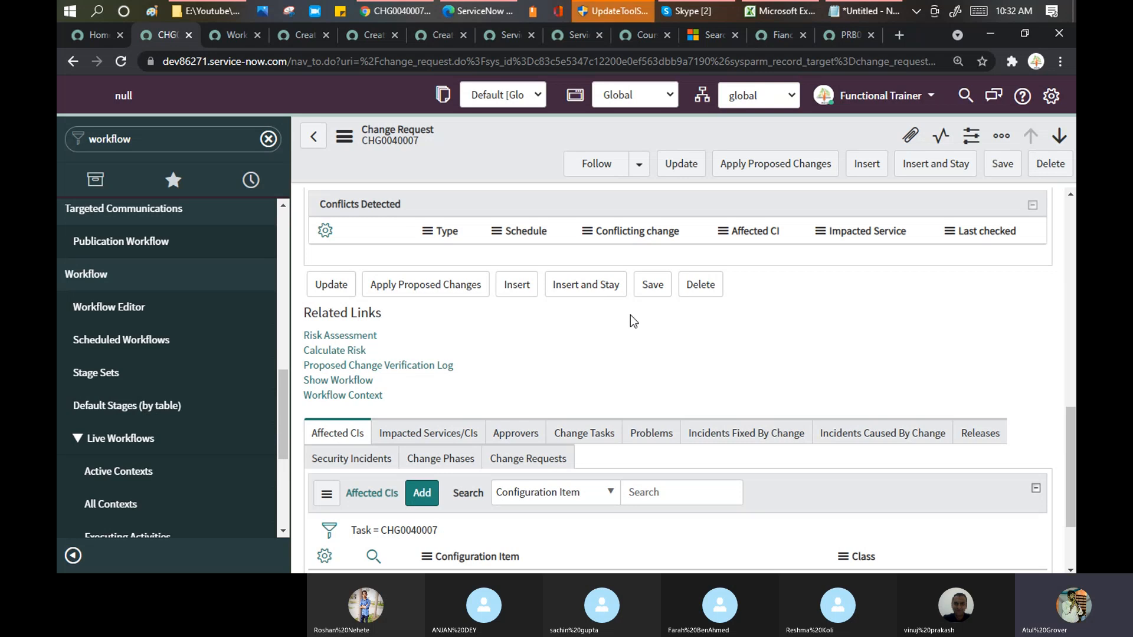
pyautogui.scroll(10, 634, 321)
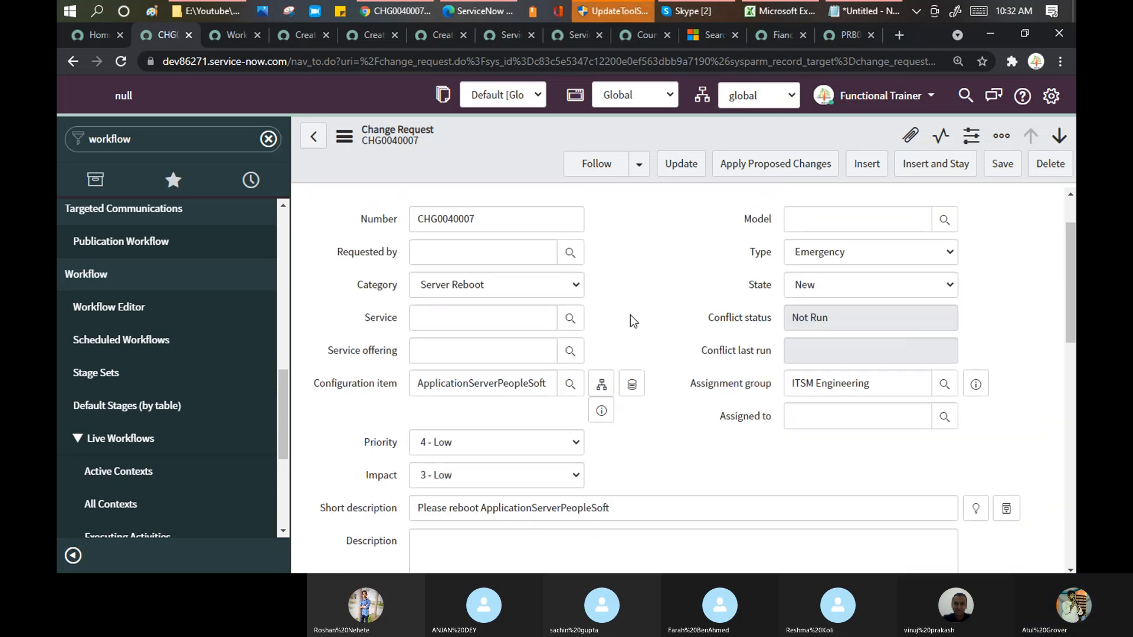
# Step: Switch to the Notepad notes, highlight the Inc - Prb - Chg line and the CMDB ---- KB line, then return to the Skype call
pyautogui.click(686, 16)
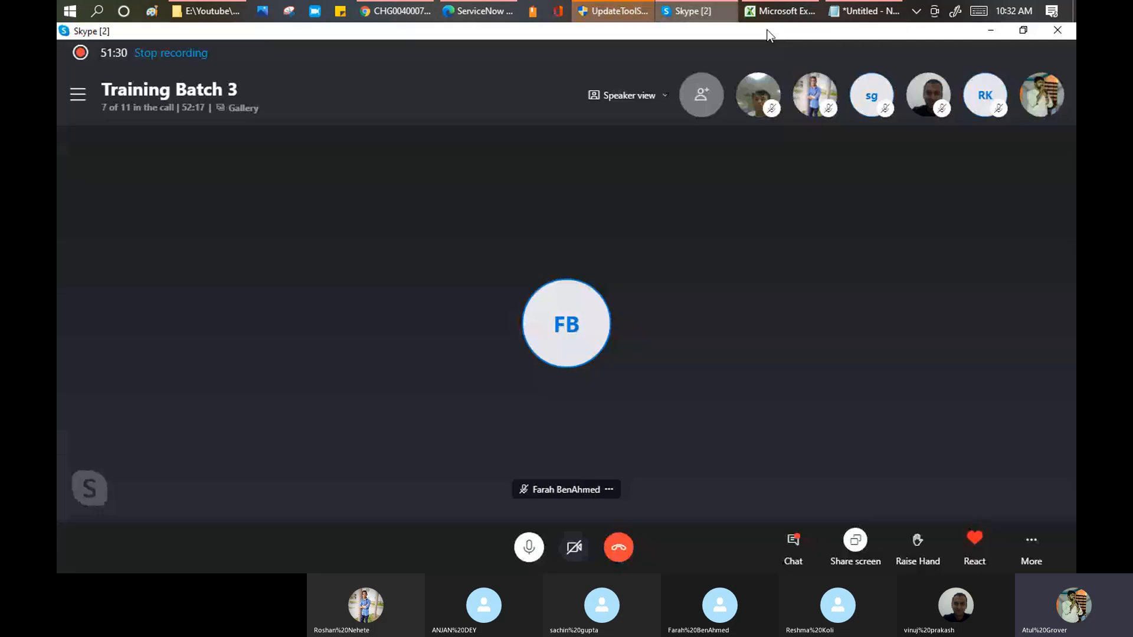
pyautogui.click(872, 12)
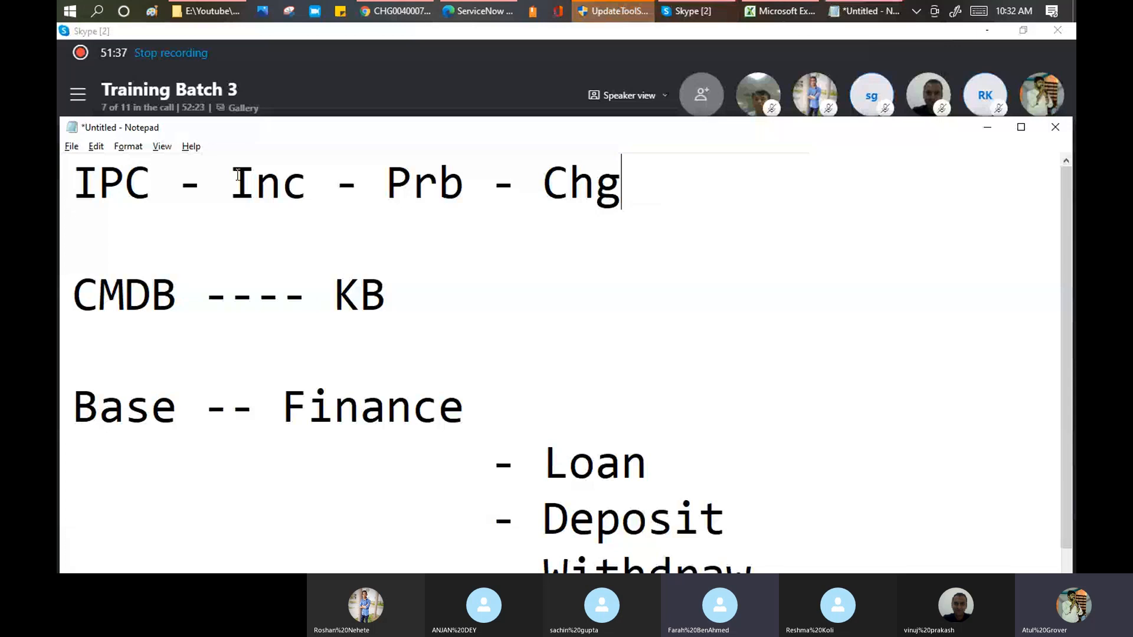
pyautogui.moveTo(238, 175); pyautogui.dragTo(595, 183)
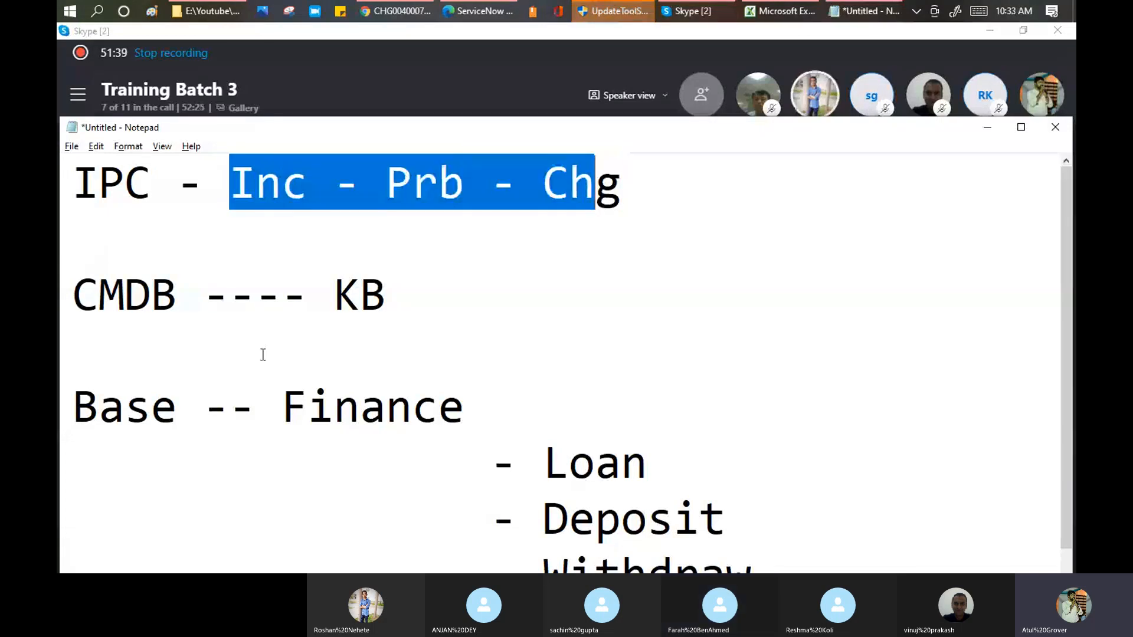
pyautogui.moveTo(387, 295); pyautogui.dragTo(72, 298)
pyautogui.moveTo(233, 197); pyautogui.dragTo(389, 279)
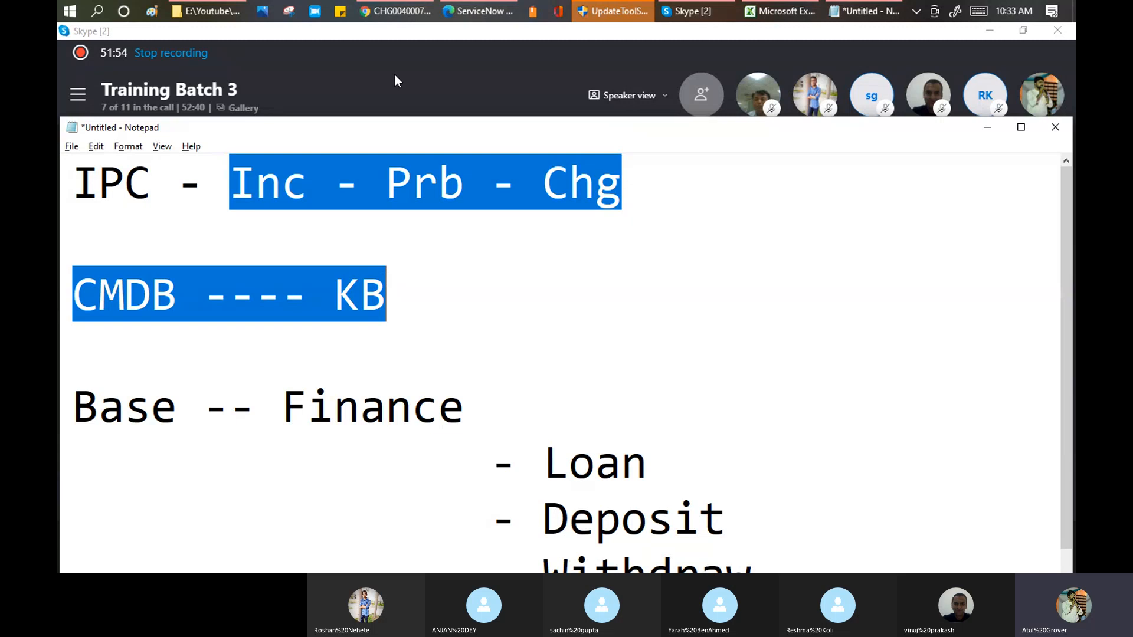
pyautogui.hotkey('alt', 'Tab')
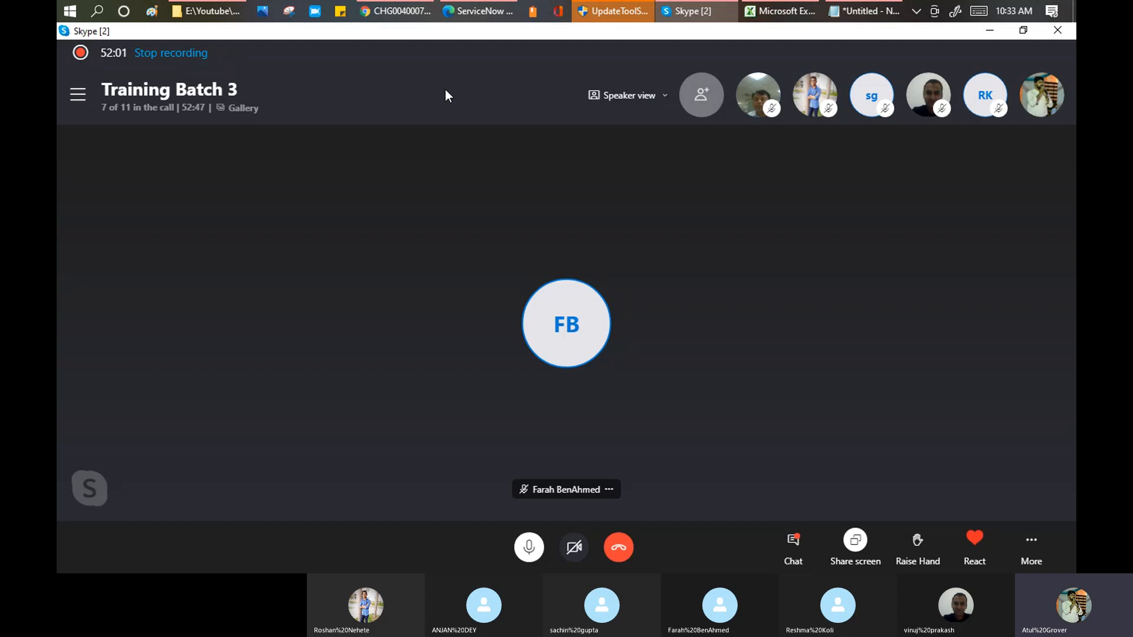
# Step: Review the ServiceNow training schedule in Excel, check the Skype call and return to change request CHG0040007 in the browser
pyautogui.click(772, 15)
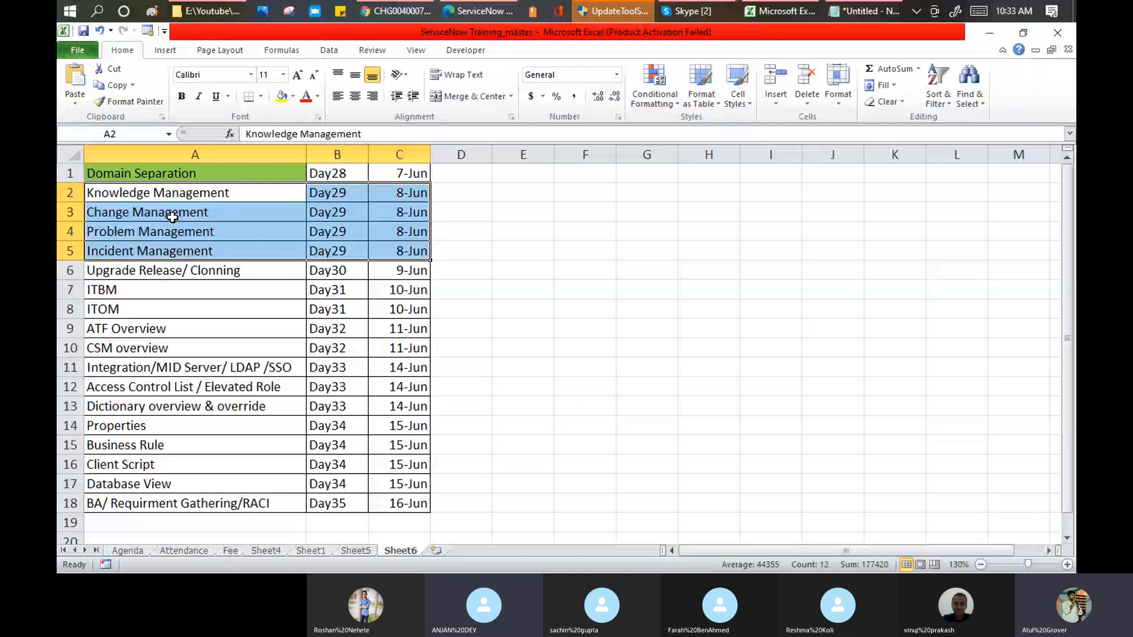
pyautogui.click(678, 14)
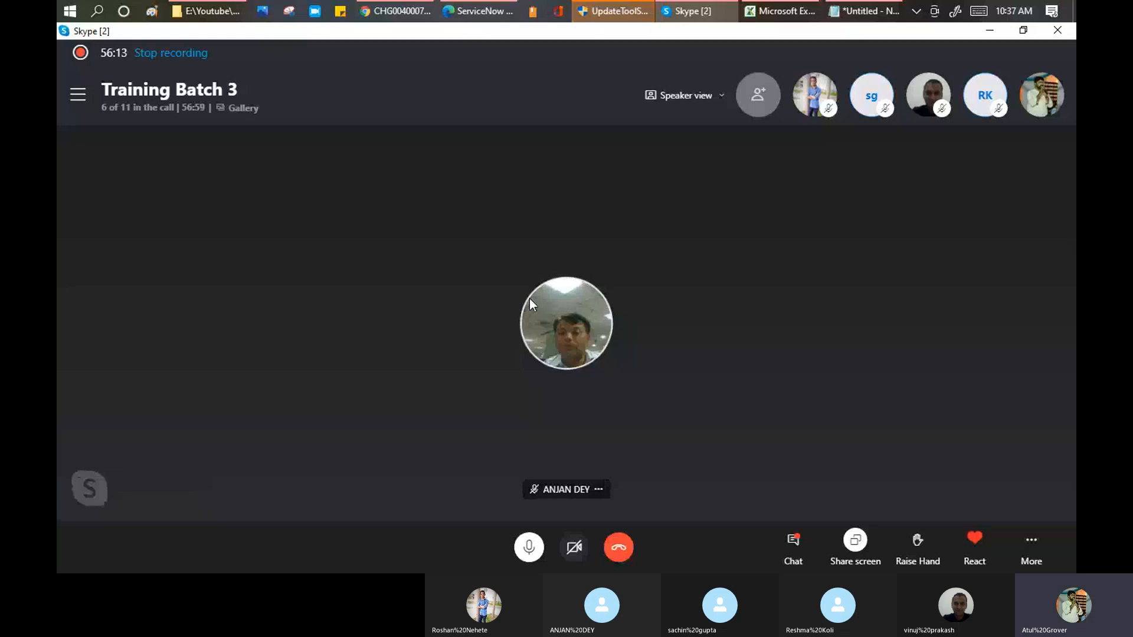
pyautogui.click(397, 18)
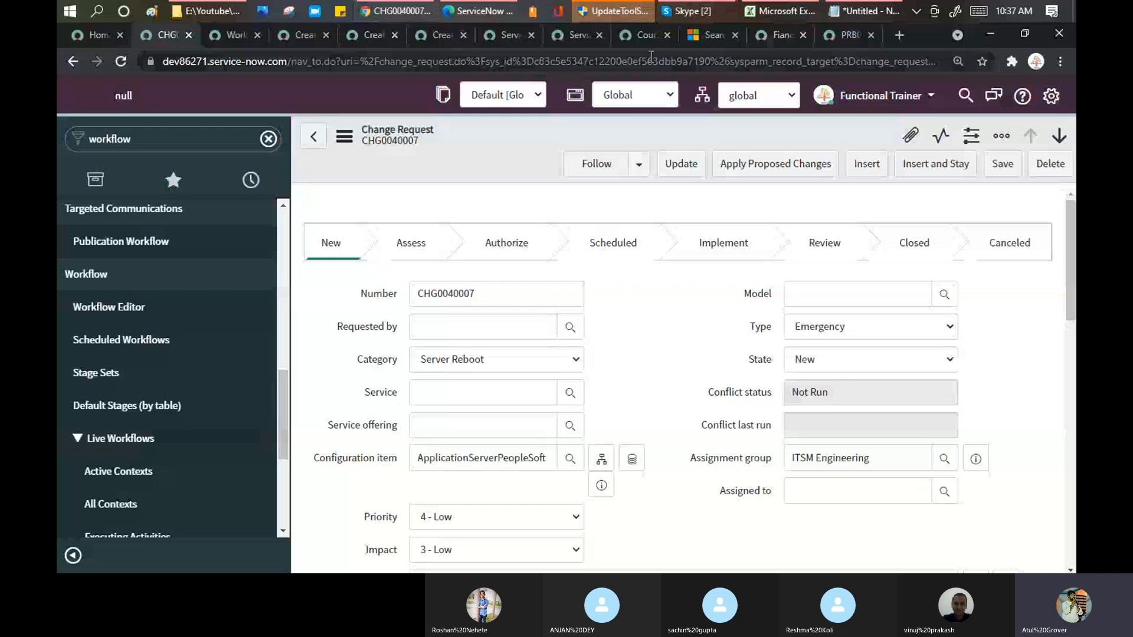
# Step: Reload the Developing Domain-Separated Applications course on the ServiceNow Developer site and open its Domain Assignment article
pyautogui.click(640, 35)
pyautogui.click(267, 61)
pyautogui.press('Return')
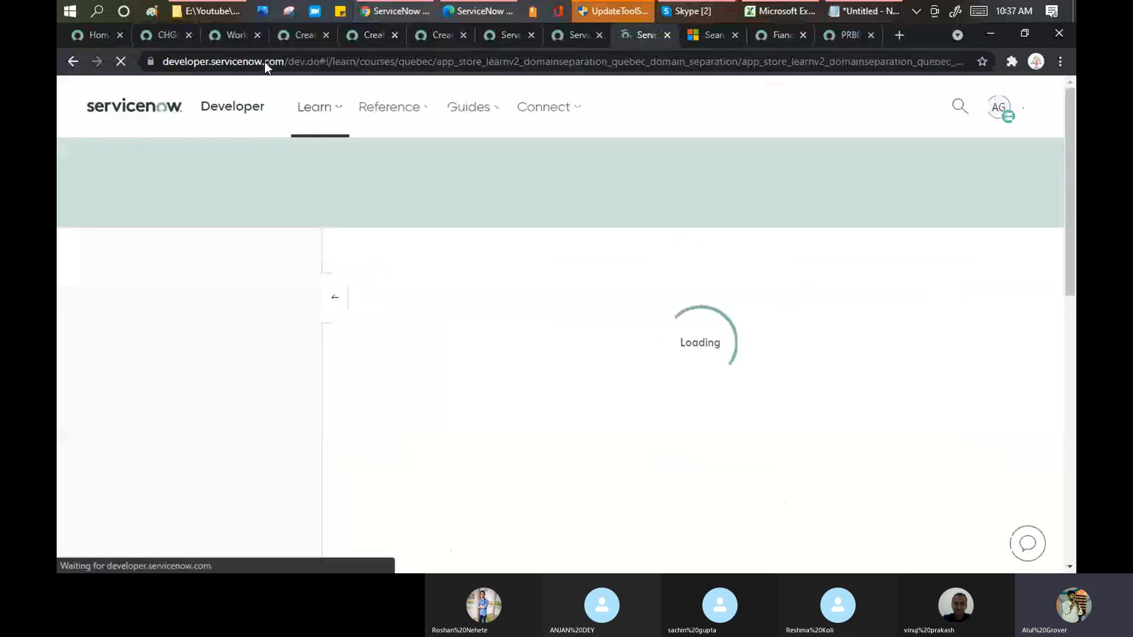
pyautogui.click(497, 10)
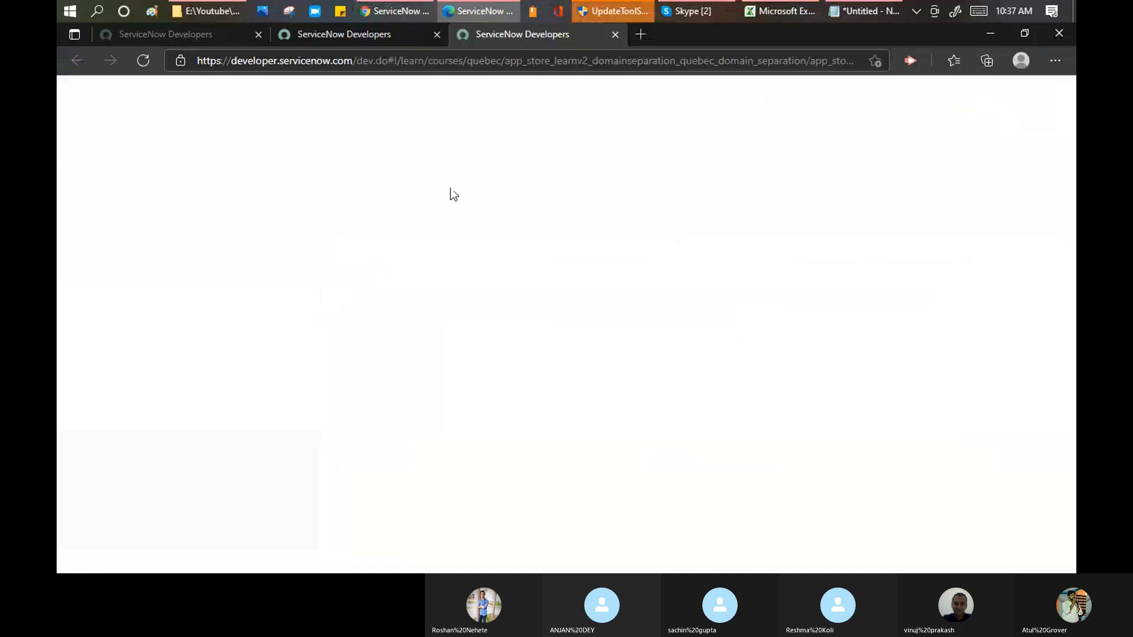
pyautogui.click(381, 12)
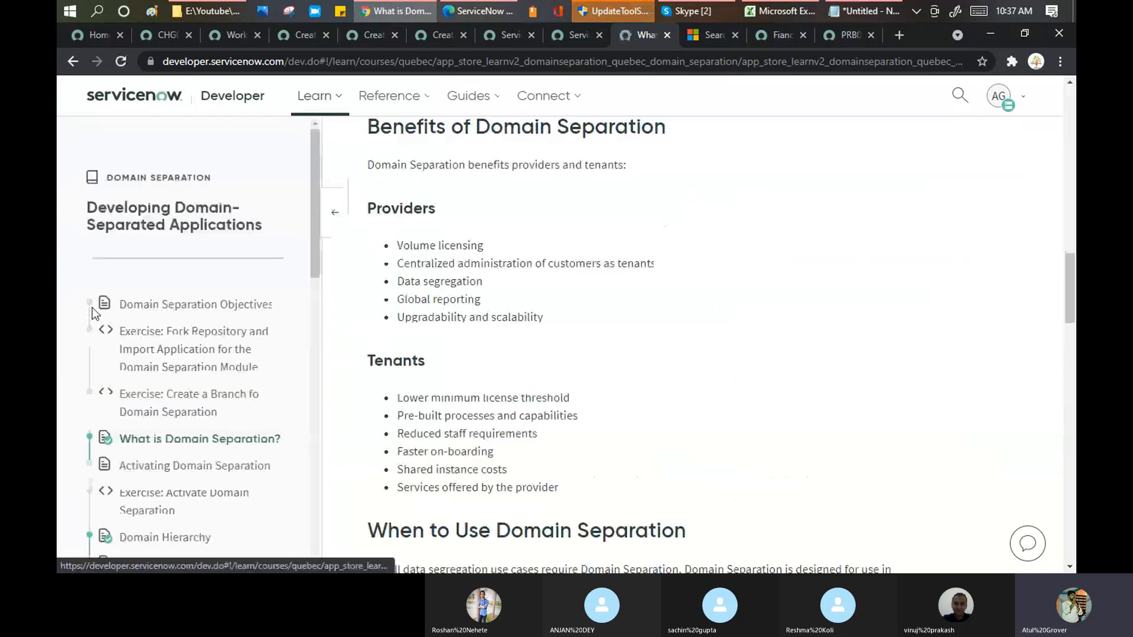
pyautogui.scroll(-3, 189, 294)
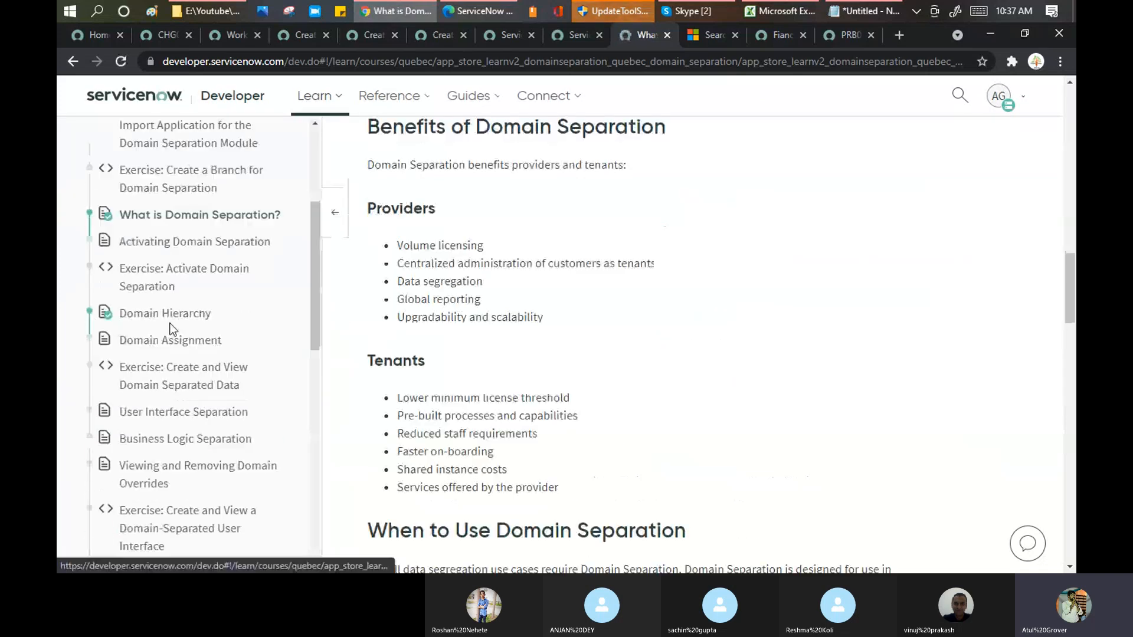
pyautogui.click(146, 347)
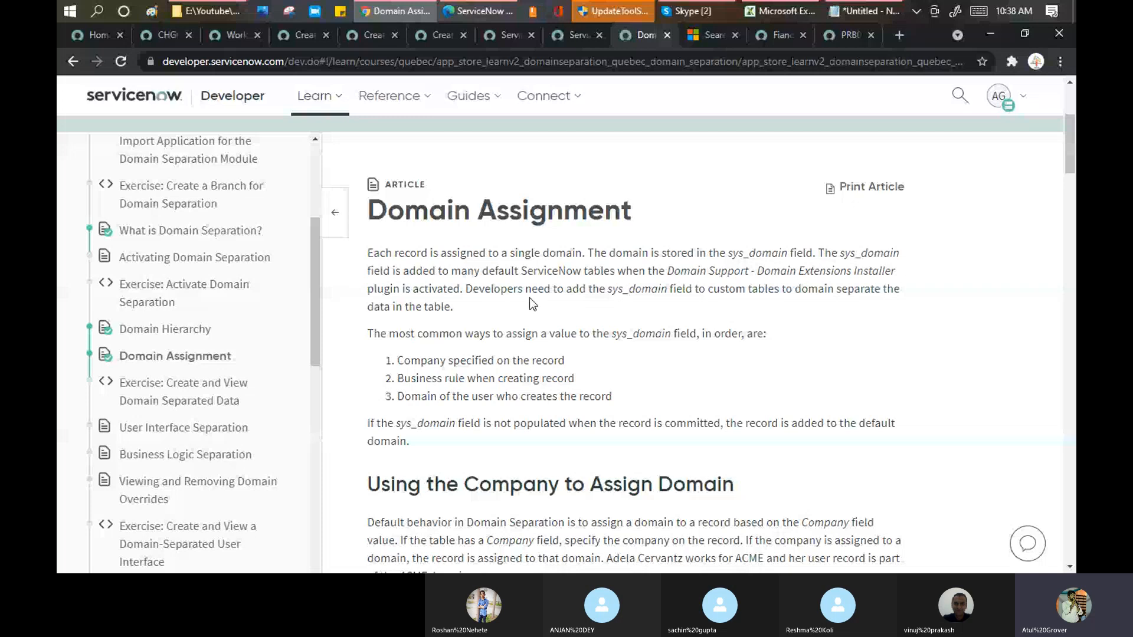
# Step: Highlight the opening Domain Assignment phrases on single-domain records, the sys_domain field and the default ServiceNow tables that receive it
pyautogui.moveTo(373, 253); pyautogui.dragTo(460, 262)
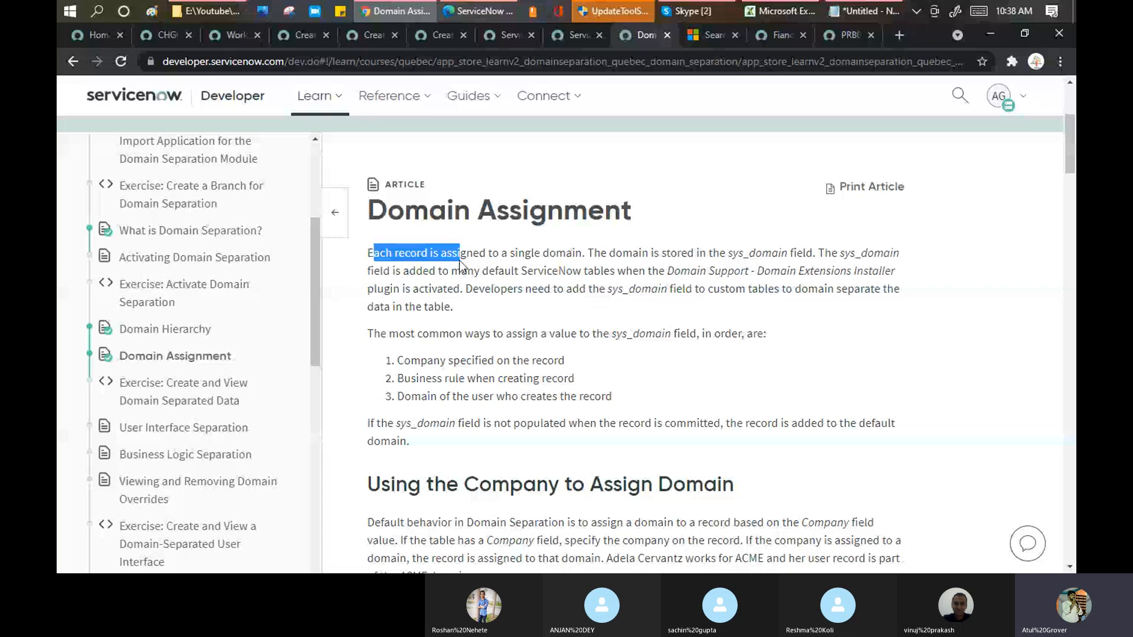
pyautogui.moveTo(510, 254); pyautogui.dragTo(577, 255)
pyautogui.moveTo(727, 254); pyautogui.dragTo(792, 257)
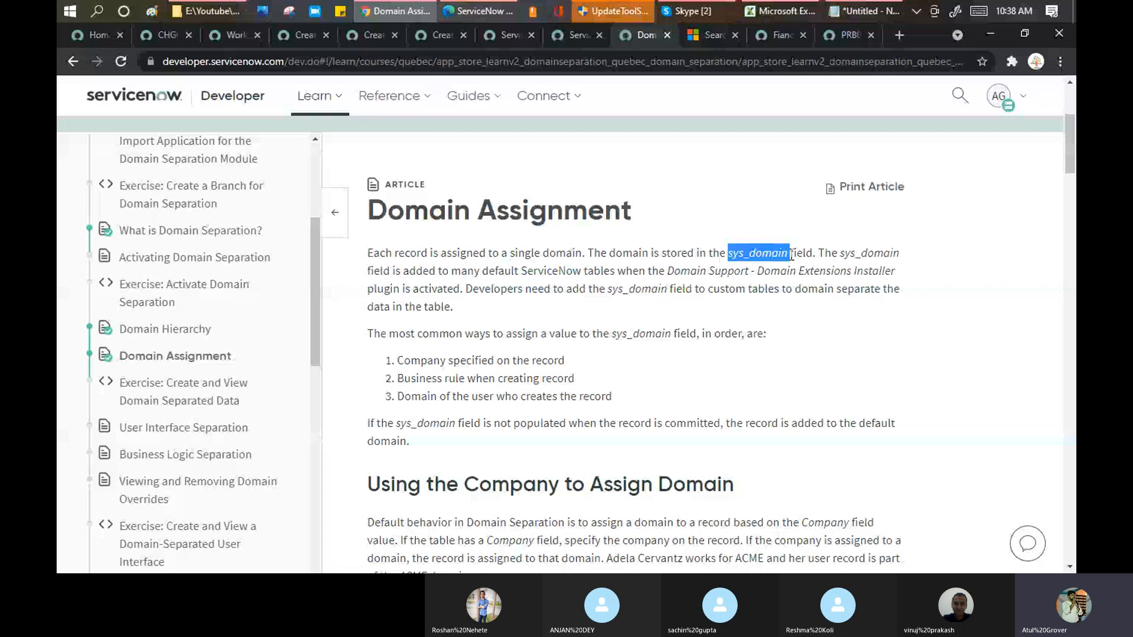
pyautogui.moveTo(791, 254); pyautogui.dragTo(788, 254)
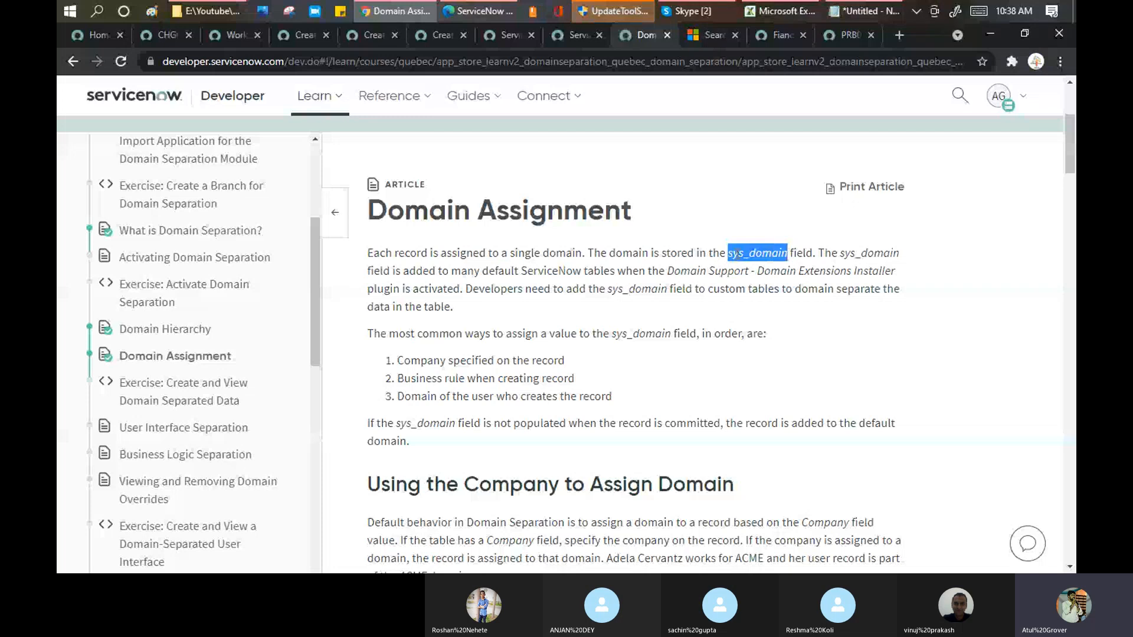
pyautogui.moveTo(422, 270); pyautogui.dragTo(747, 275)
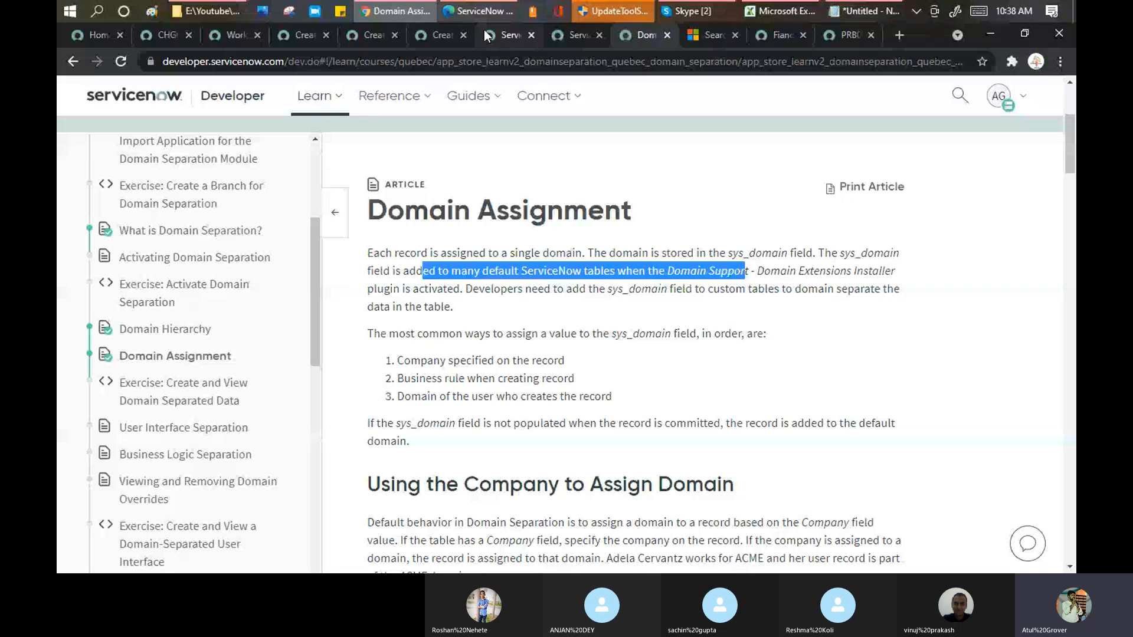
pyautogui.moveTo(727, 254); pyautogui.dragTo(793, 254)
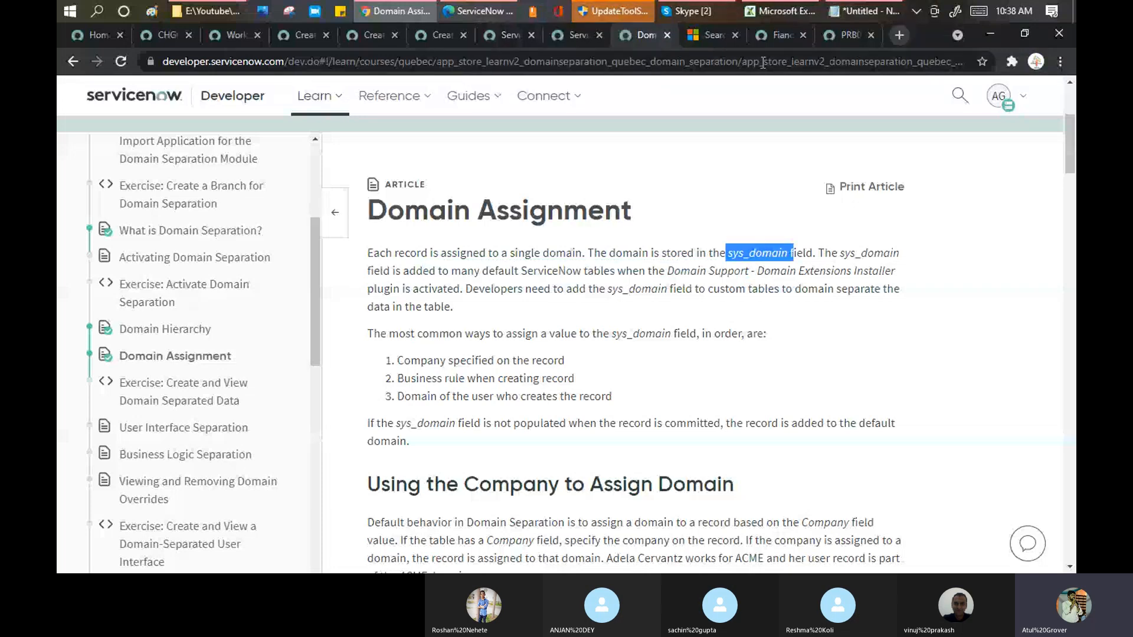
# Step: Return to the ServiceNow instance, filter the navigator for domain and open the ACME record from the Domains list
pyautogui.click(166, 34)
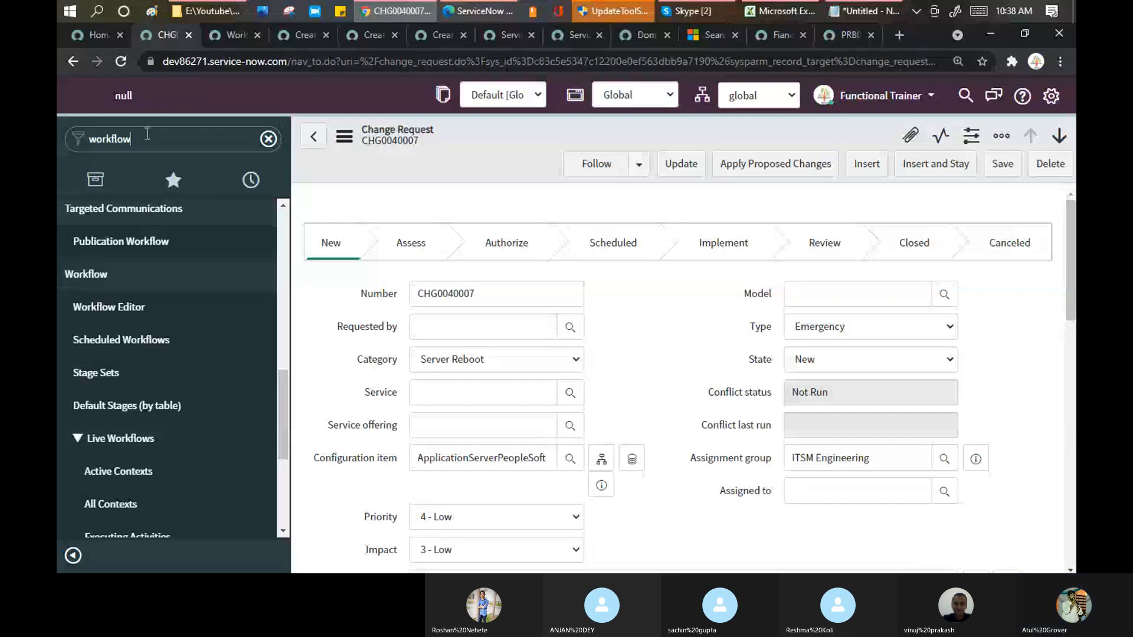
pyautogui.hotkey('ctrl', 'a')
pyautogui.write('domain')
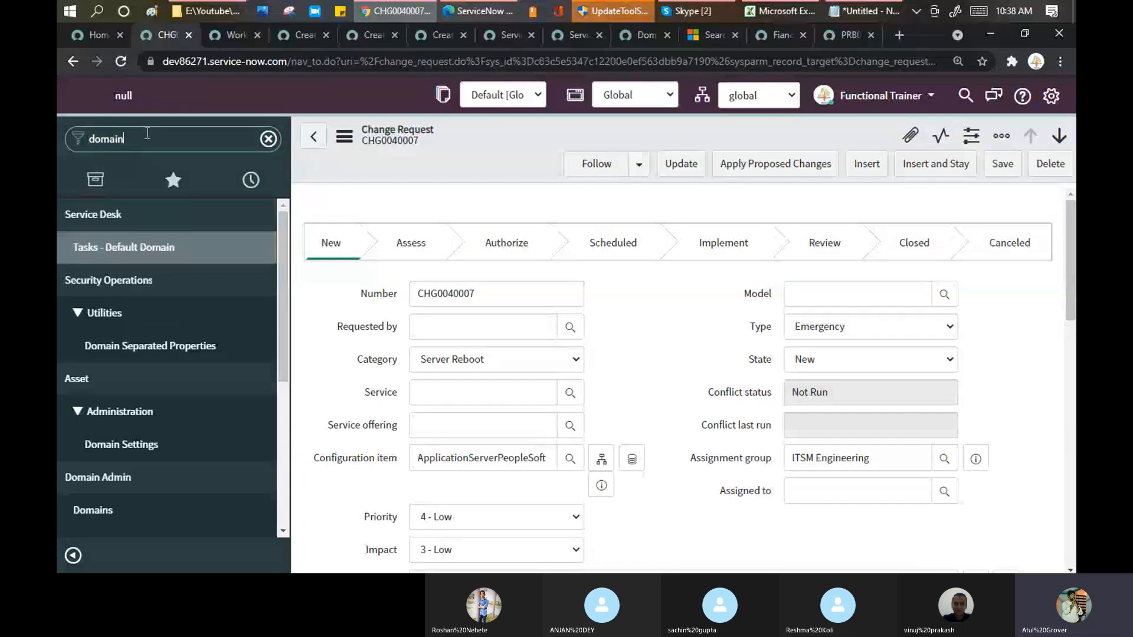
pyautogui.scroll(-1, 138, 302)
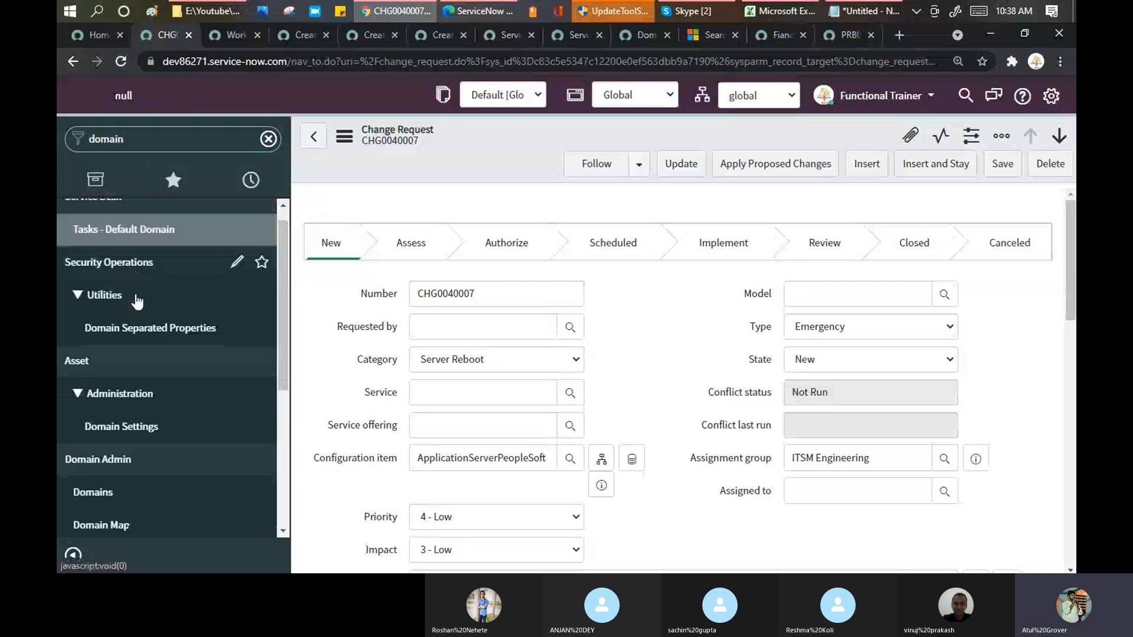
pyautogui.scroll(-5, 138, 301)
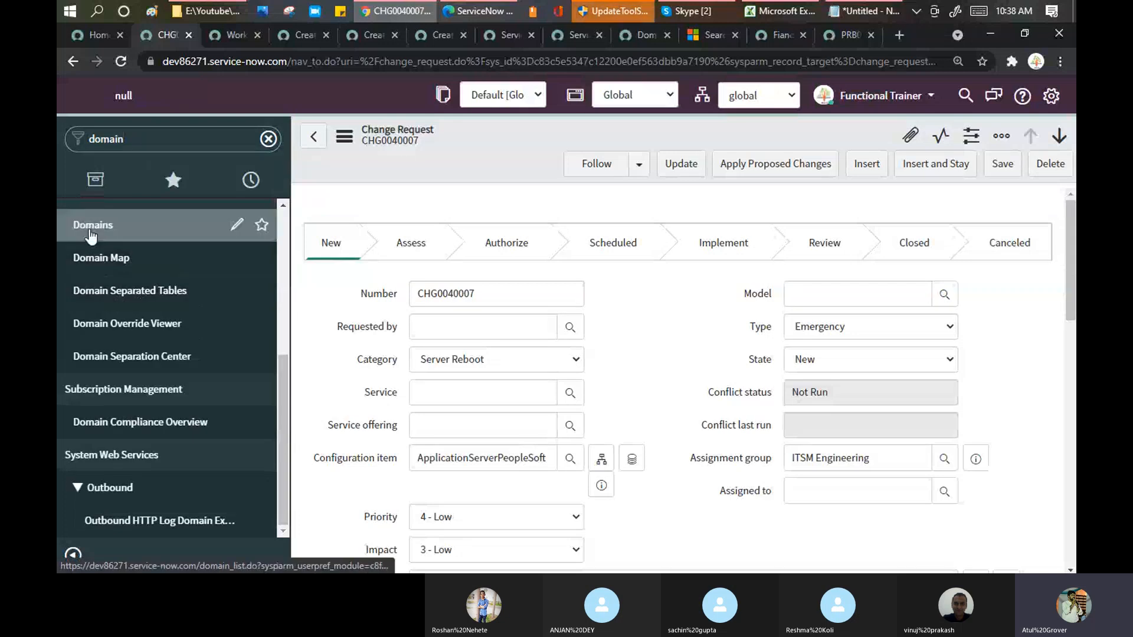
pyautogui.click(91, 236)
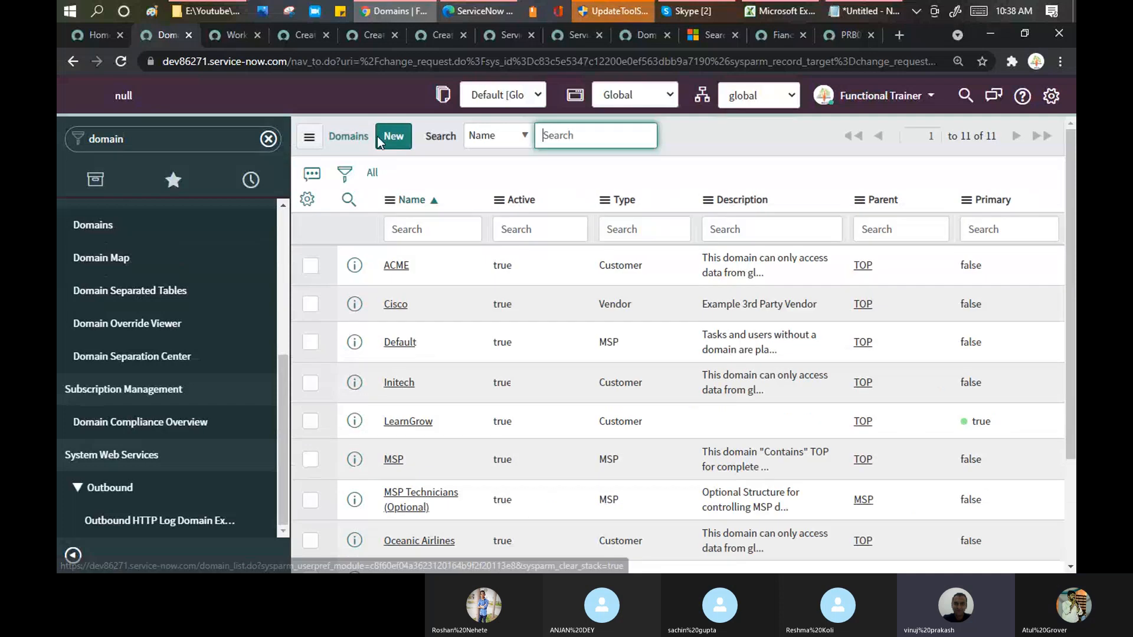
pyautogui.click(394, 266)
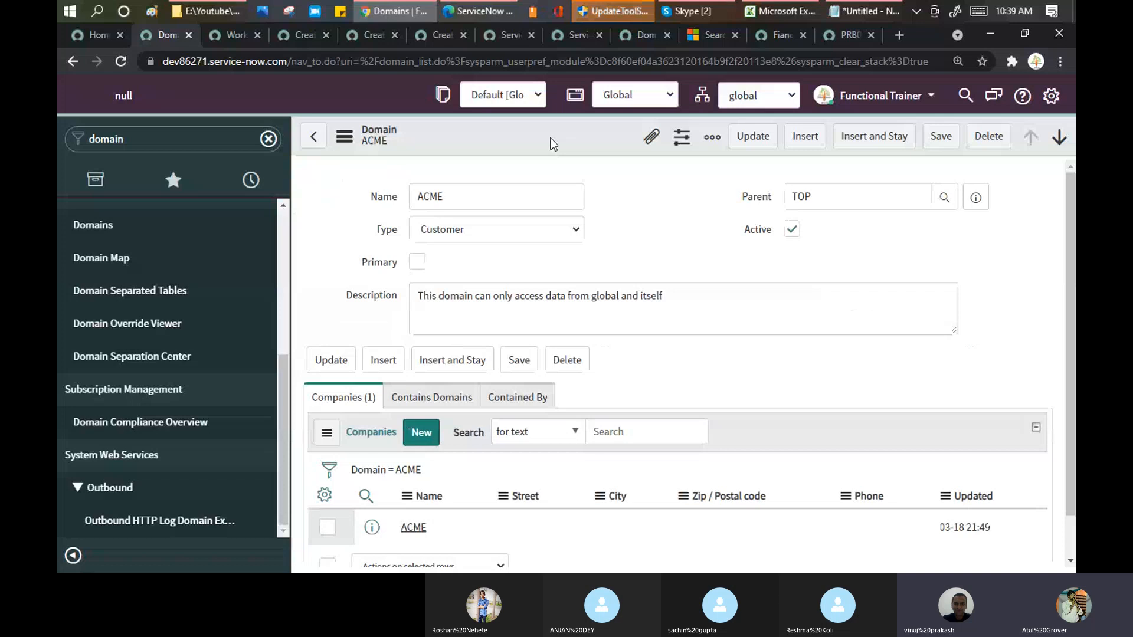
# Step: Open the Domain table's configuration from the ACME record and bring up its list of columns
pyautogui.rightClick(552, 144)
pyautogui.rightClick(537, 139)
pyautogui.moveTo(646, 227)
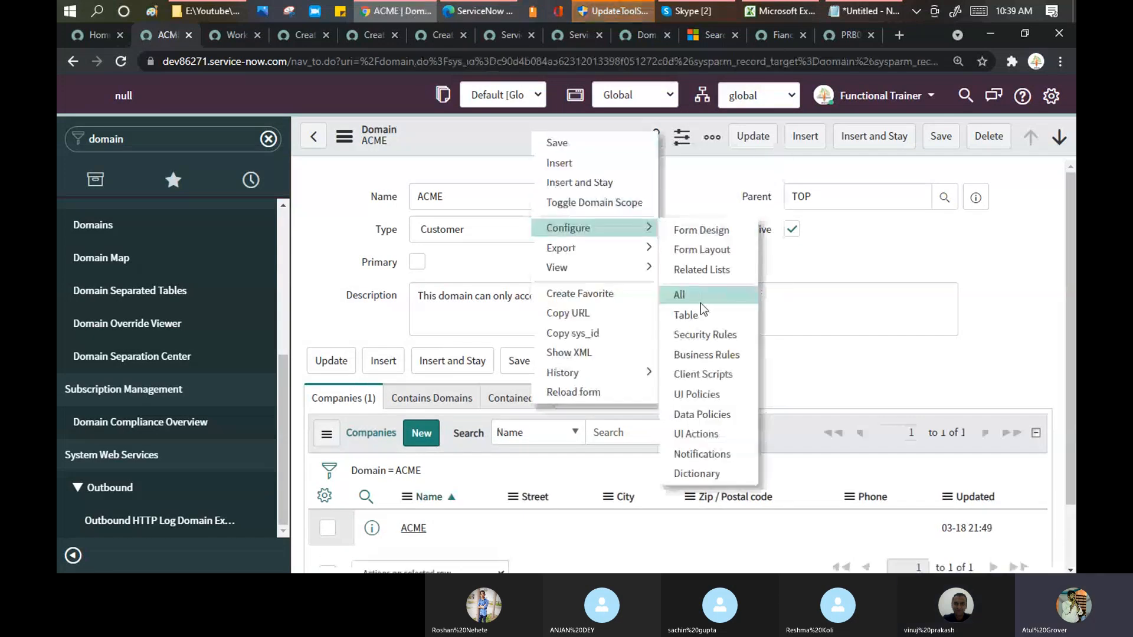
pyautogui.click(701, 315)
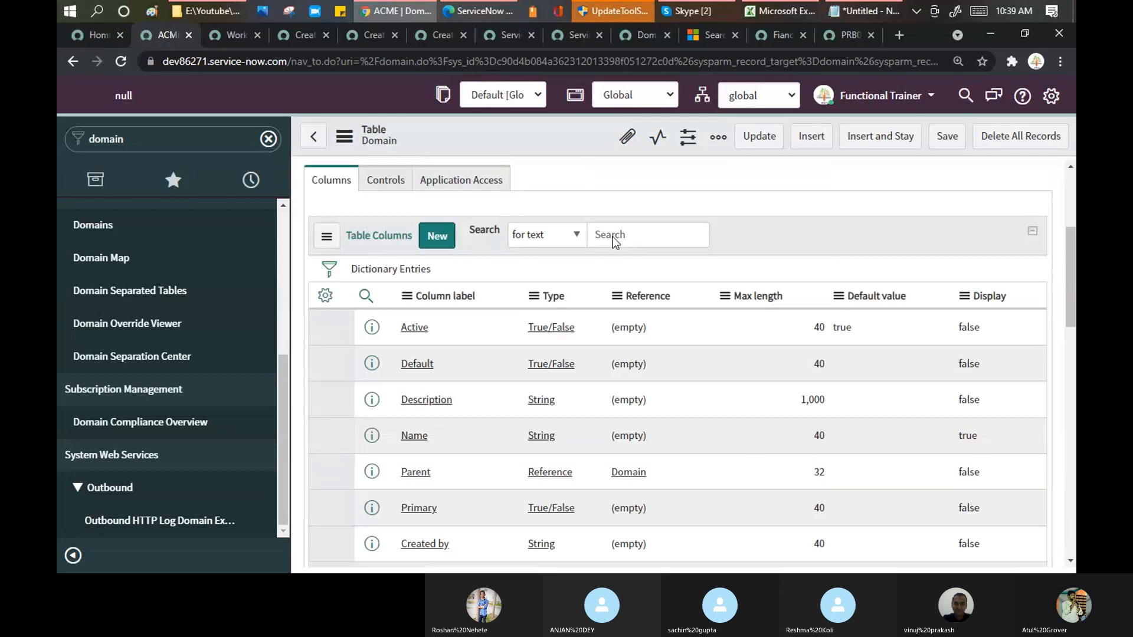
pyautogui.scroll(-3, 563, 276)
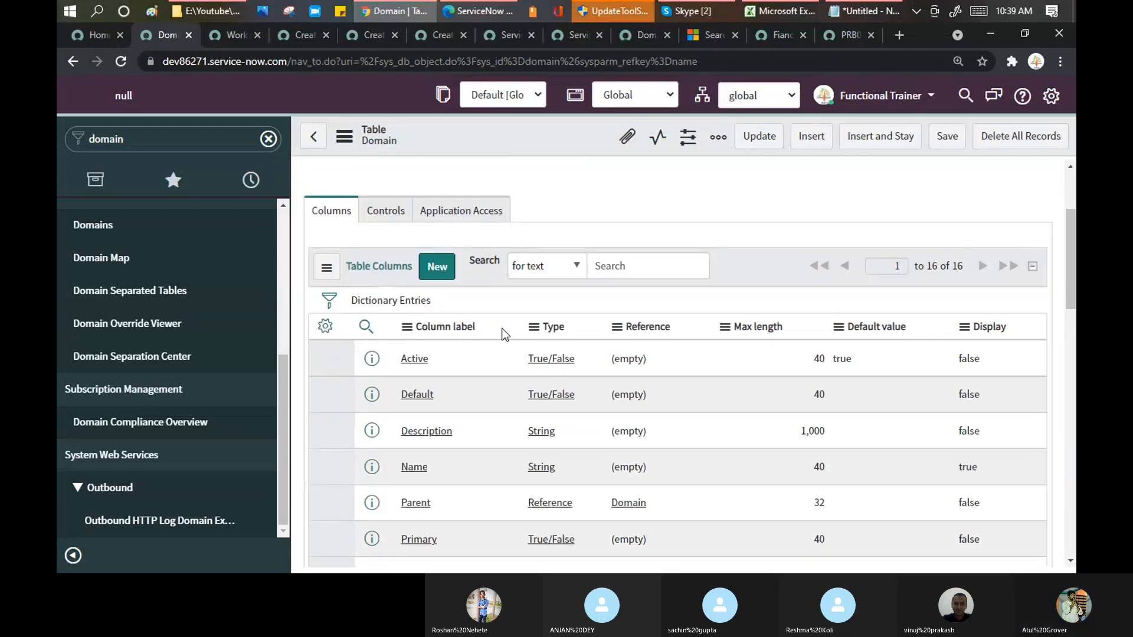
# Step: Filter the Domain table's columns by label, first with sys_ and then with sys, and review the table definition
pyautogui.click(366, 330)
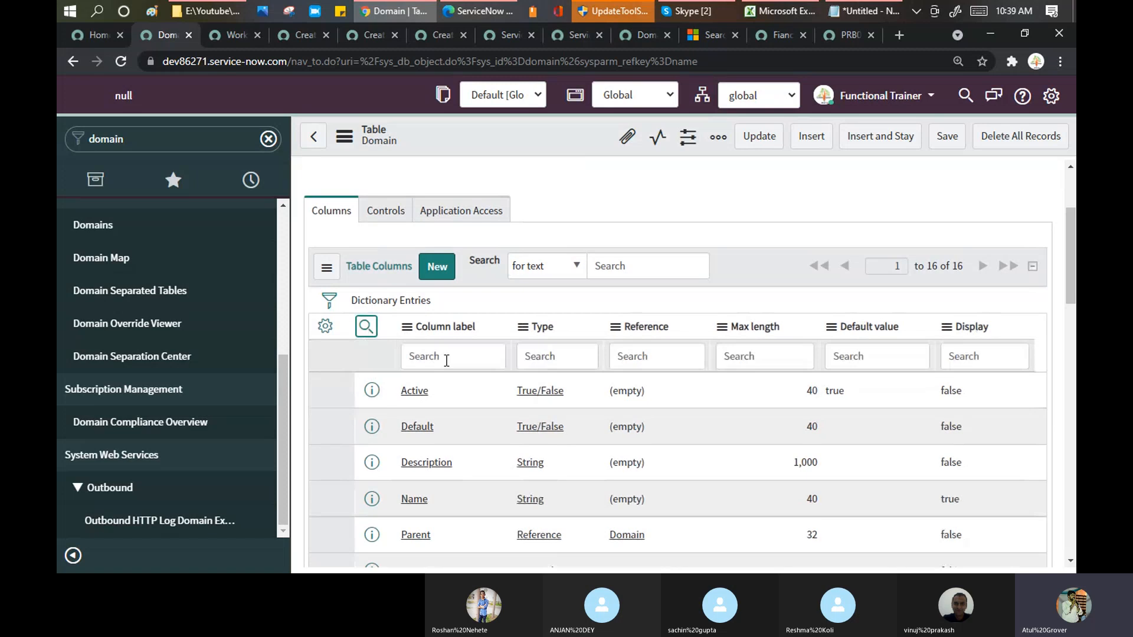
pyautogui.click(443, 356)
pyautogui.write('sys')
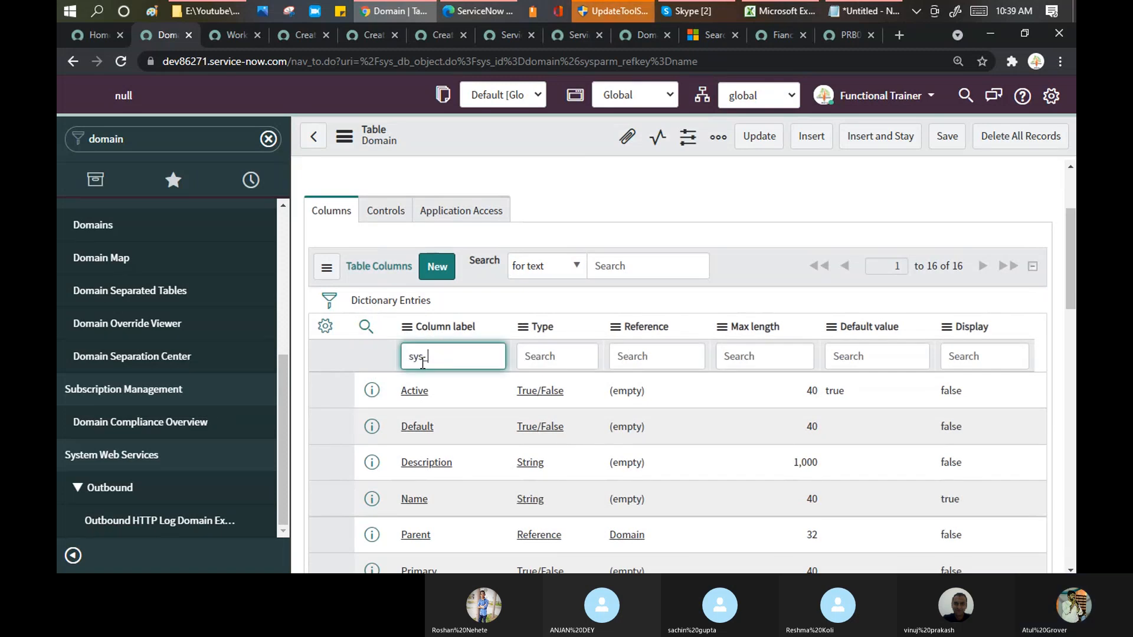
pyautogui.press('Return')
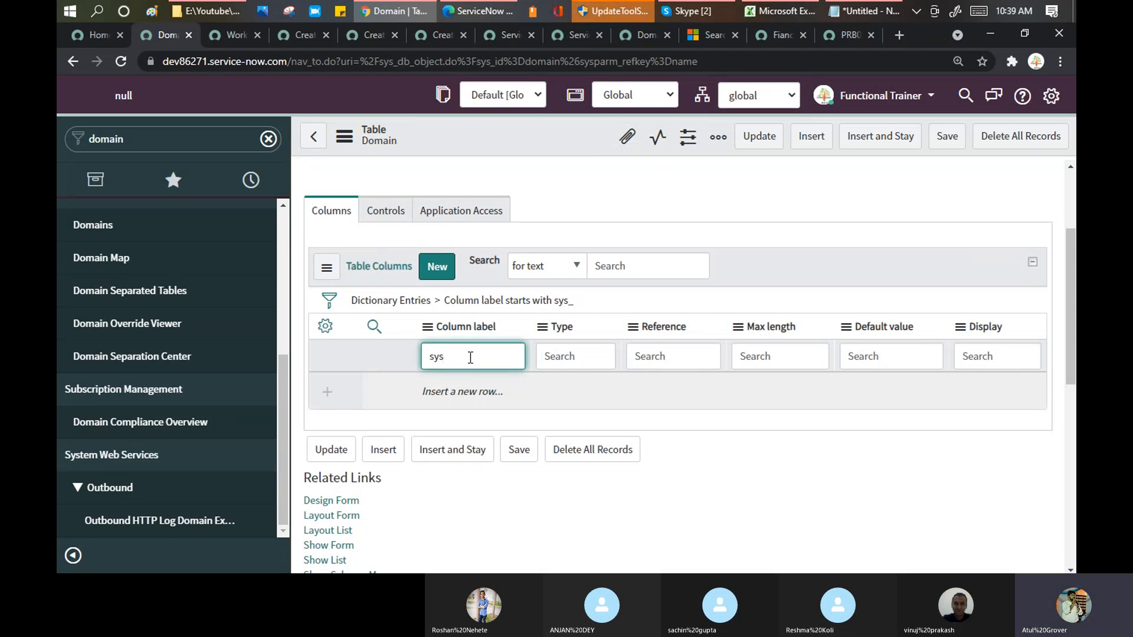
pyautogui.press('Return')
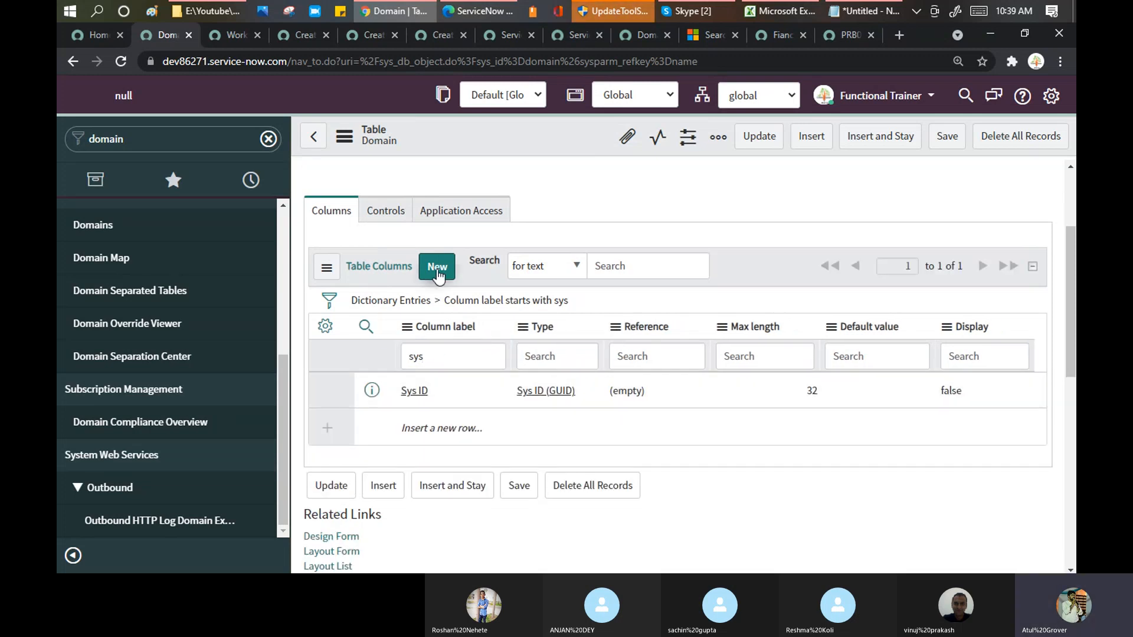
pyautogui.scroll(2, 438, 278)
pyautogui.scroll(-1, 437, 270)
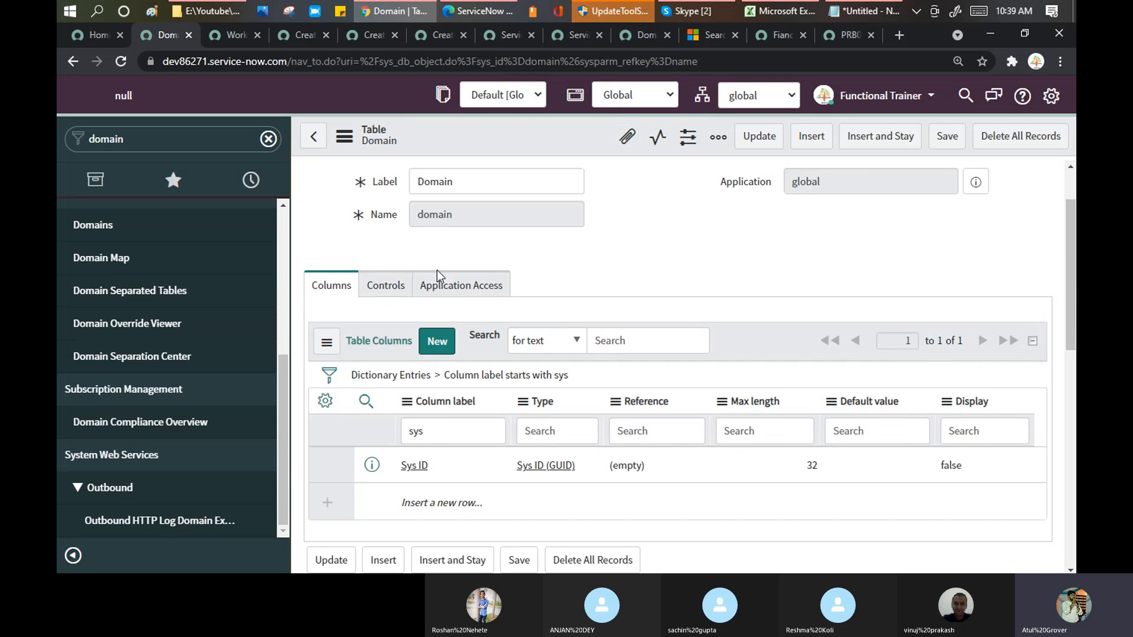
pyautogui.scroll(2, 437, 271)
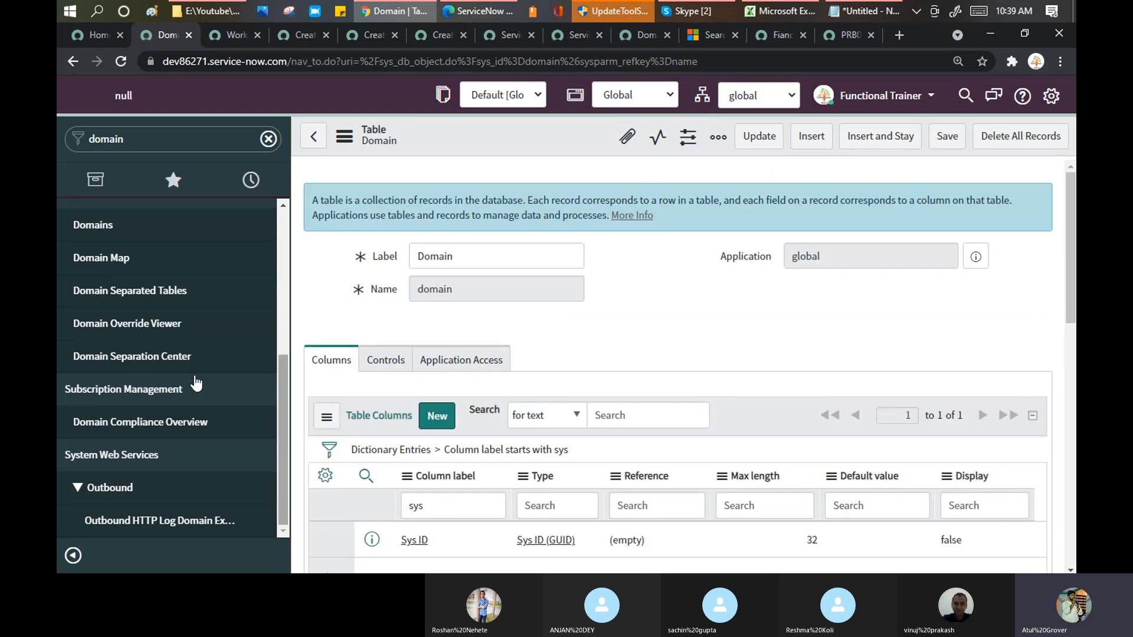
# Step: Return to the Domain Assignment article and highlight the passages on adding sys_domain to custom tables and on records with an unpopulated sys_domain field
pyautogui.click(643, 34)
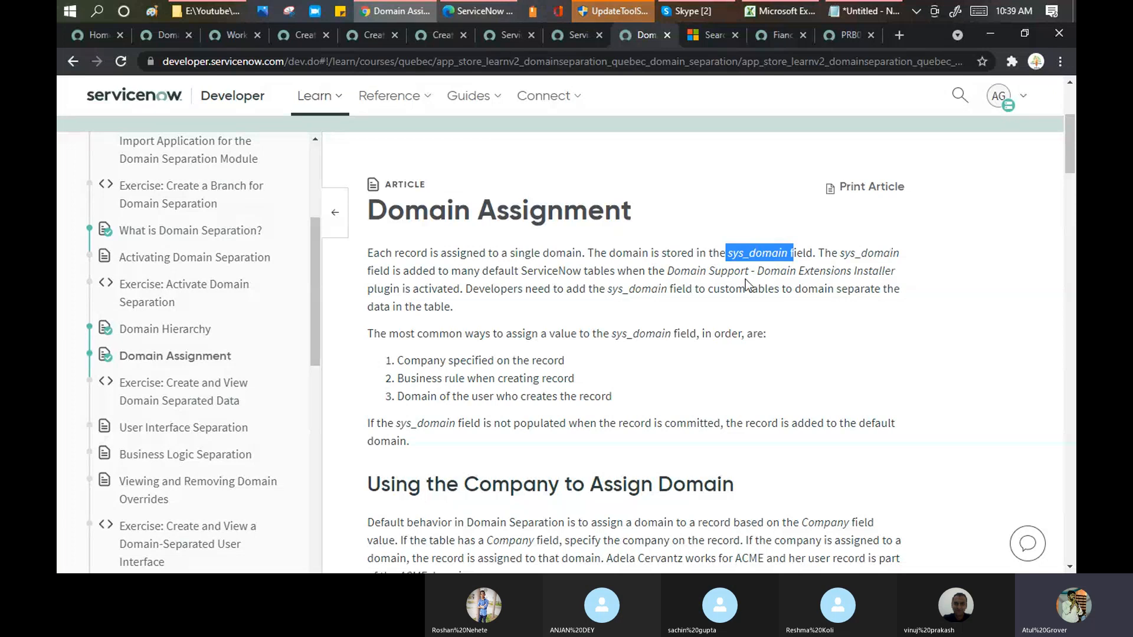
pyautogui.click(556, 289)
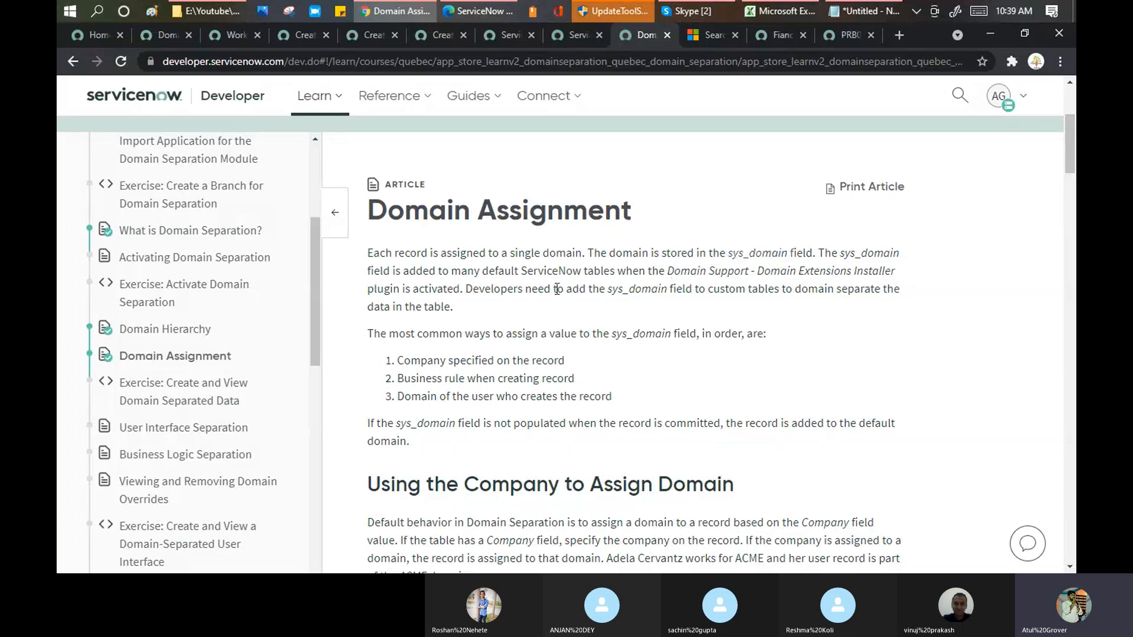
pyautogui.moveTo(555, 289); pyautogui.dragTo(802, 289)
pyautogui.scroll(-4, 512, 348)
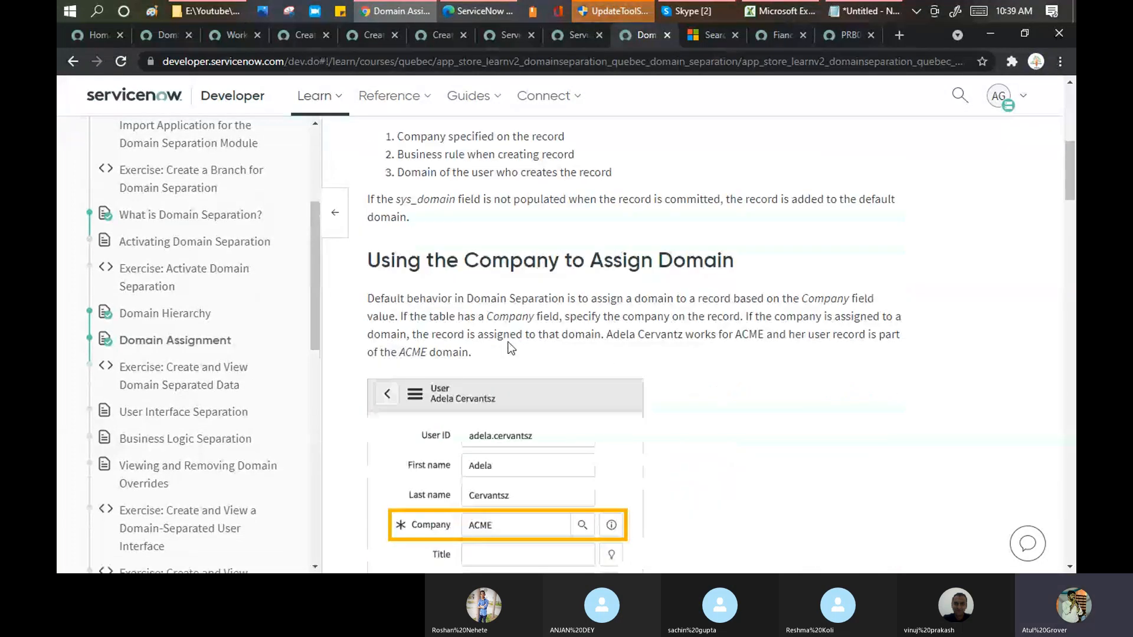
pyautogui.scroll(-6, 511, 348)
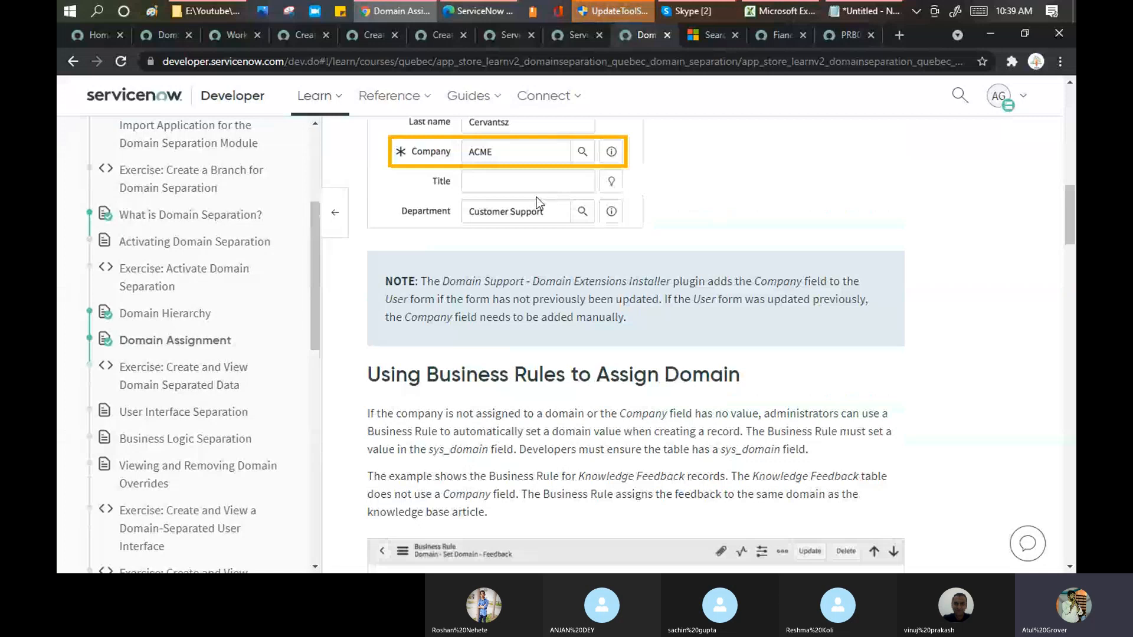
pyautogui.scroll(4, 537, 197)
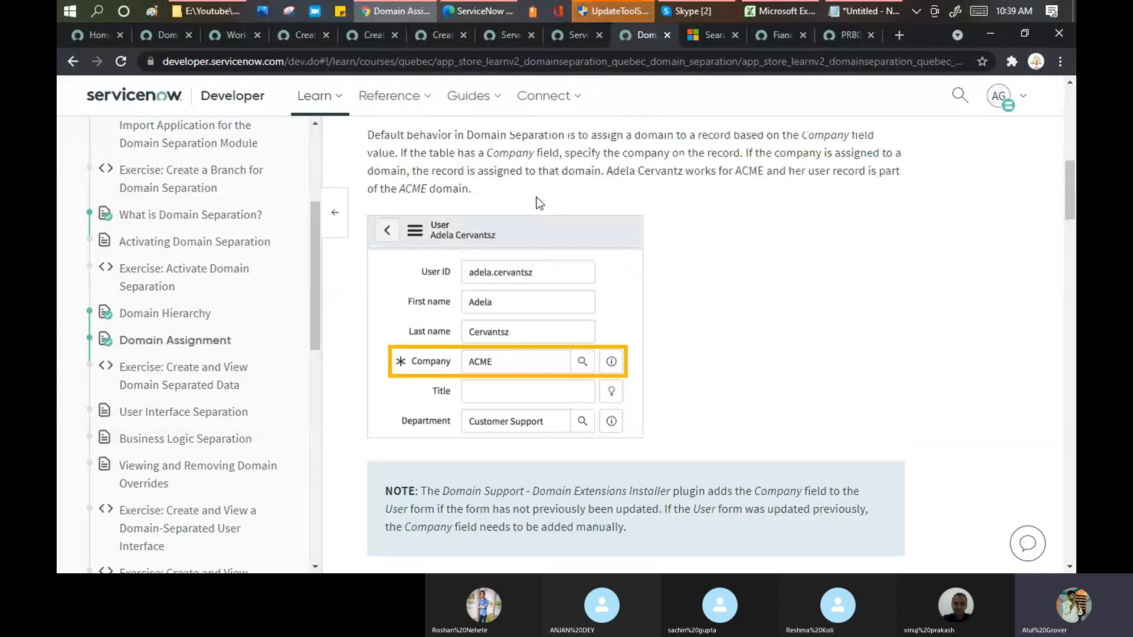
pyautogui.scroll(3, 539, 203)
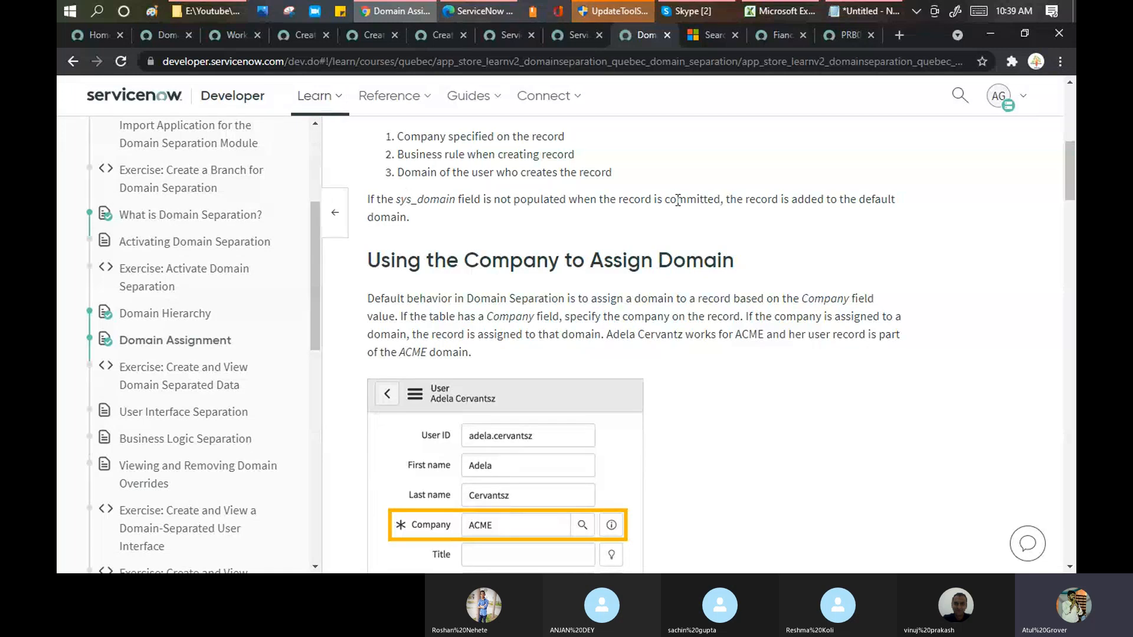
pyautogui.moveTo(408, 217); pyautogui.dragTo(376, 200)
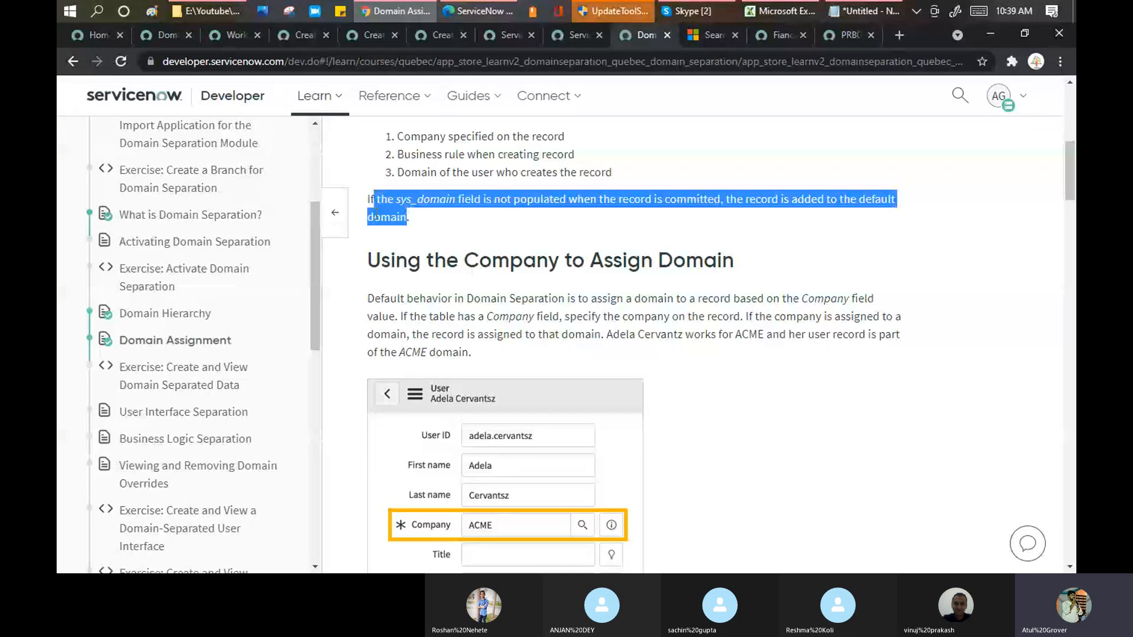
# Step: Go back to the ServiceNow instance, filter the navigator for user a and open the Users list under User Administration
pyautogui.click(167, 37)
pyautogui.click(143, 135)
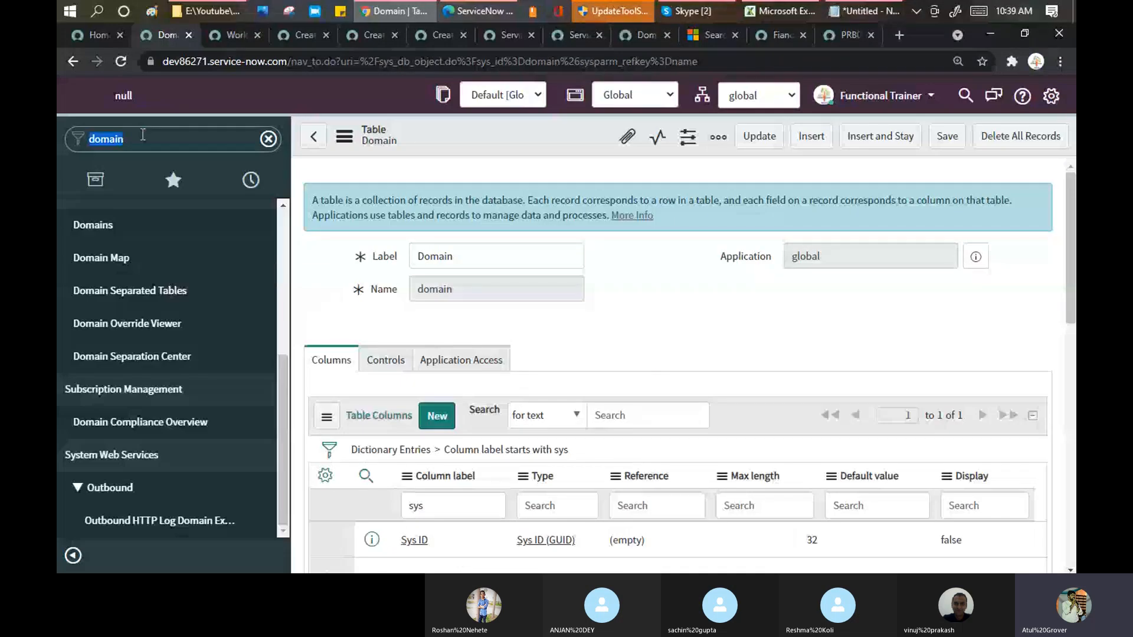
pyautogui.write('user a')
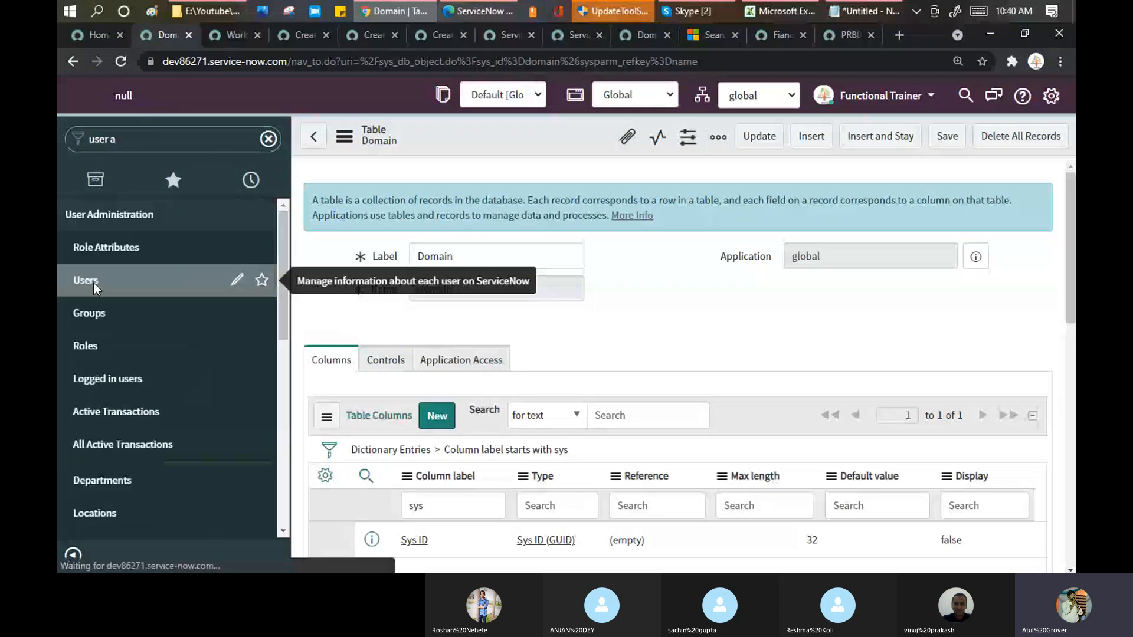
pyautogui.click(94, 285)
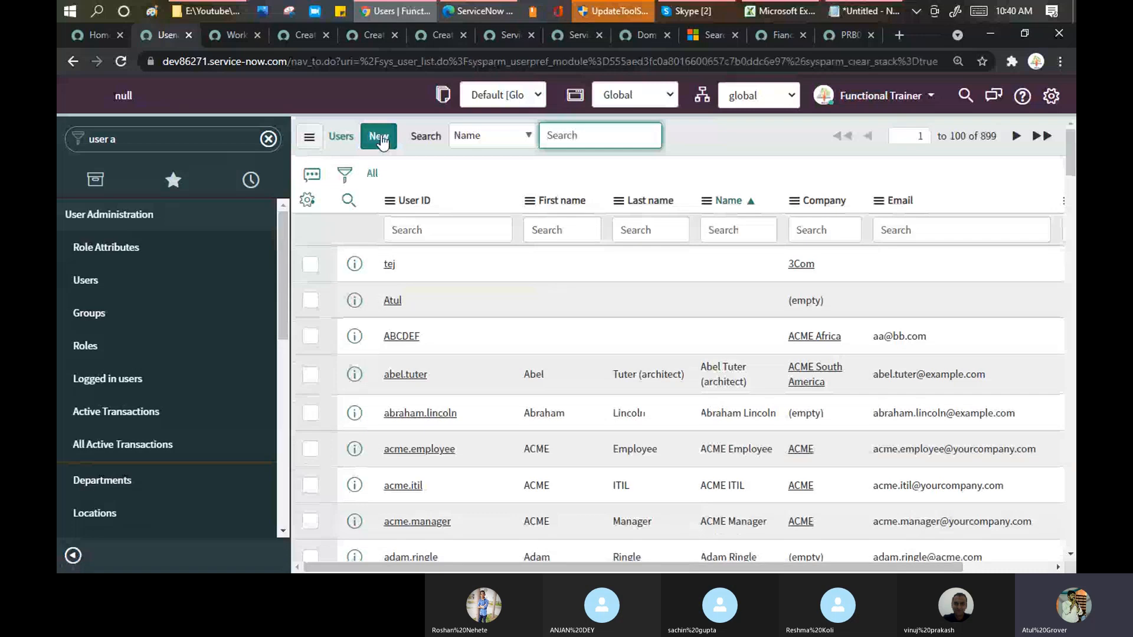
# Step: Start a new user record, then return to the Domain Assignment article and highlight the sentence about records with an unpopulated sys_domain field
pyautogui.click(379, 136)
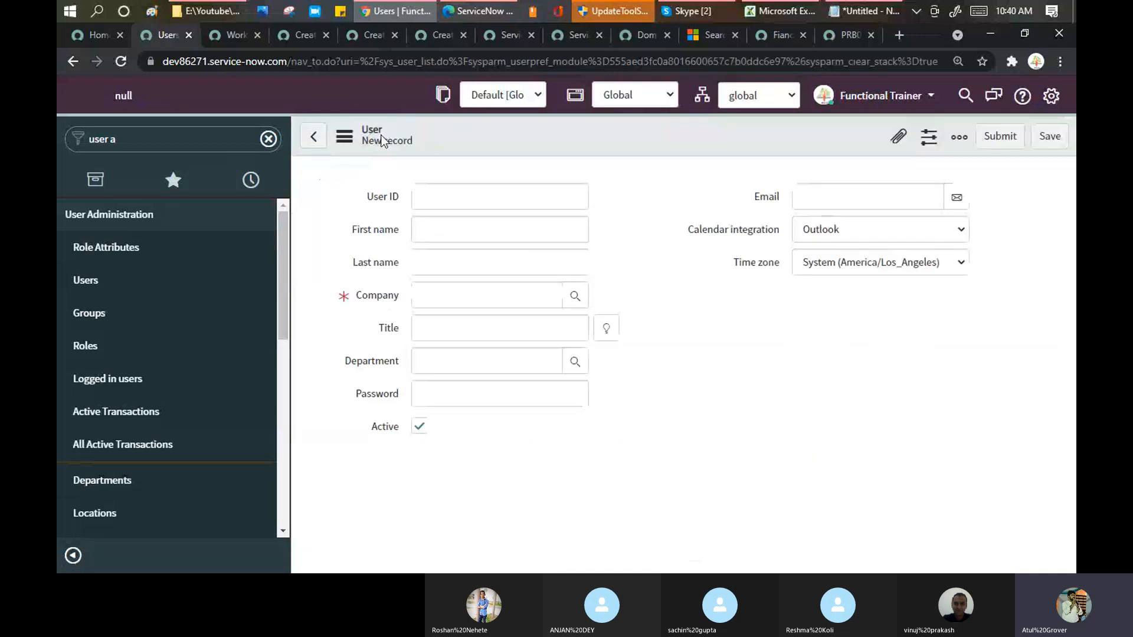
pyautogui.click(640, 37)
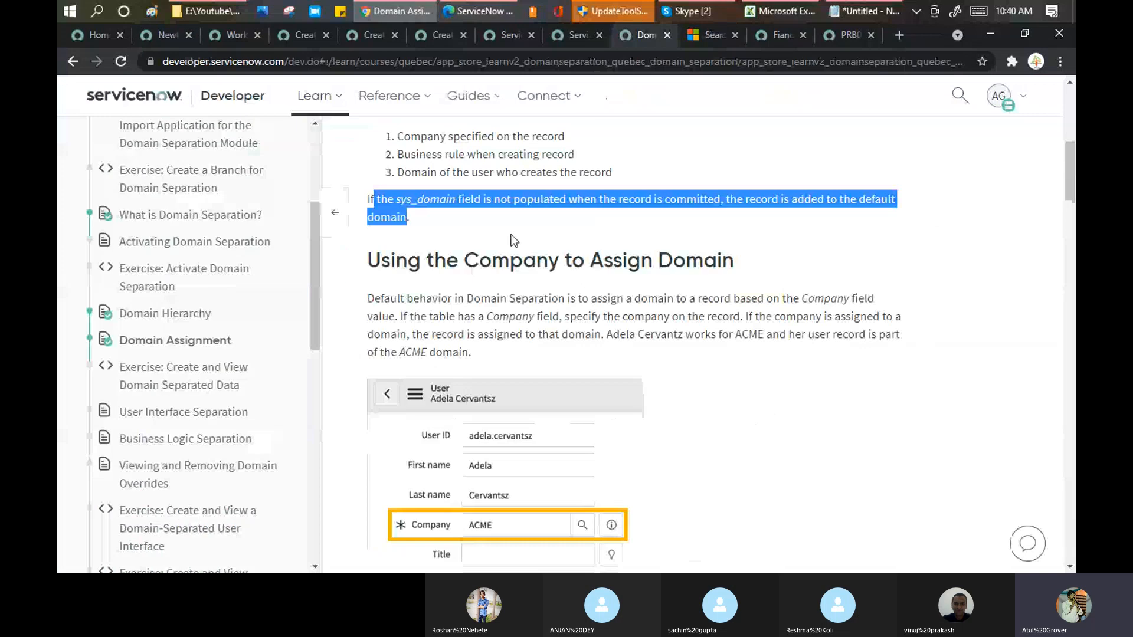
pyautogui.scroll(1, 472, 248)
pyautogui.moveTo(381, 273); pyautogui.dragTo(721, 276)
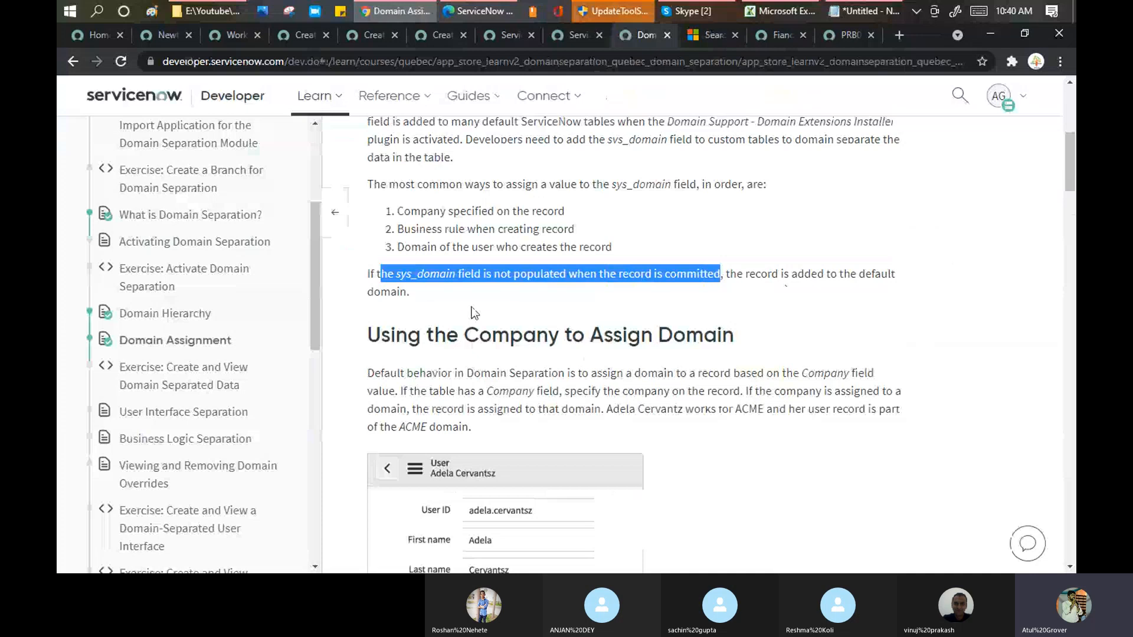
pyautogui.moveTo(429, 294); pyautogui.dragTo(353, 296)
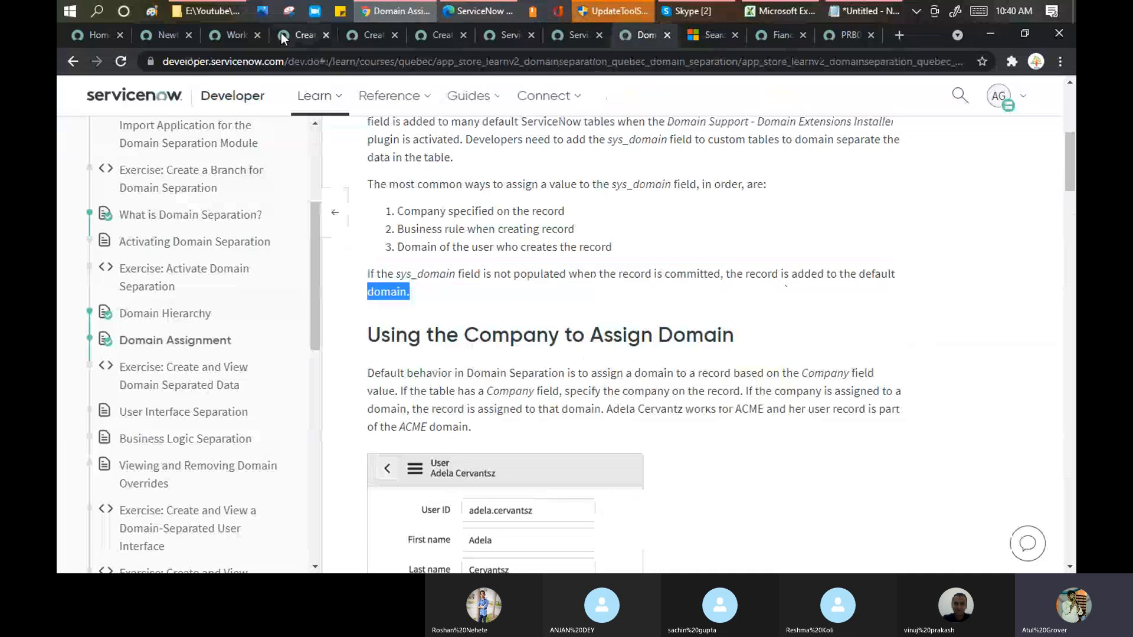
# Step: Enable Managed domain on the new user record, review the available domains and inspect the Managed domain and Domain Path field options
pyautogui.click(167, 36)
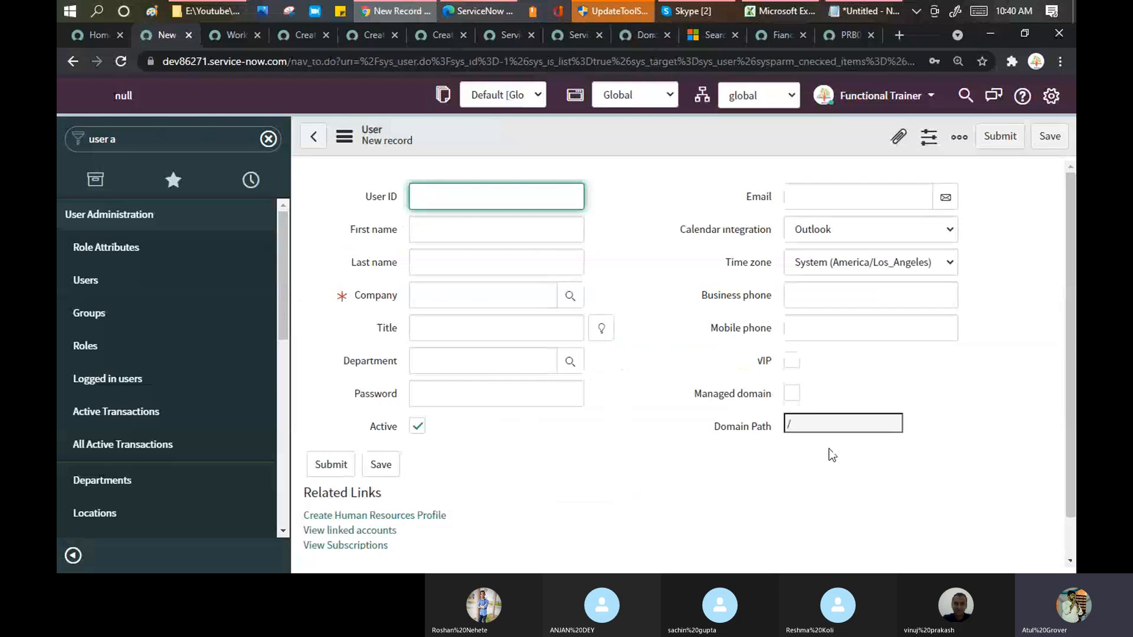
pyautogui.click(794, 393)
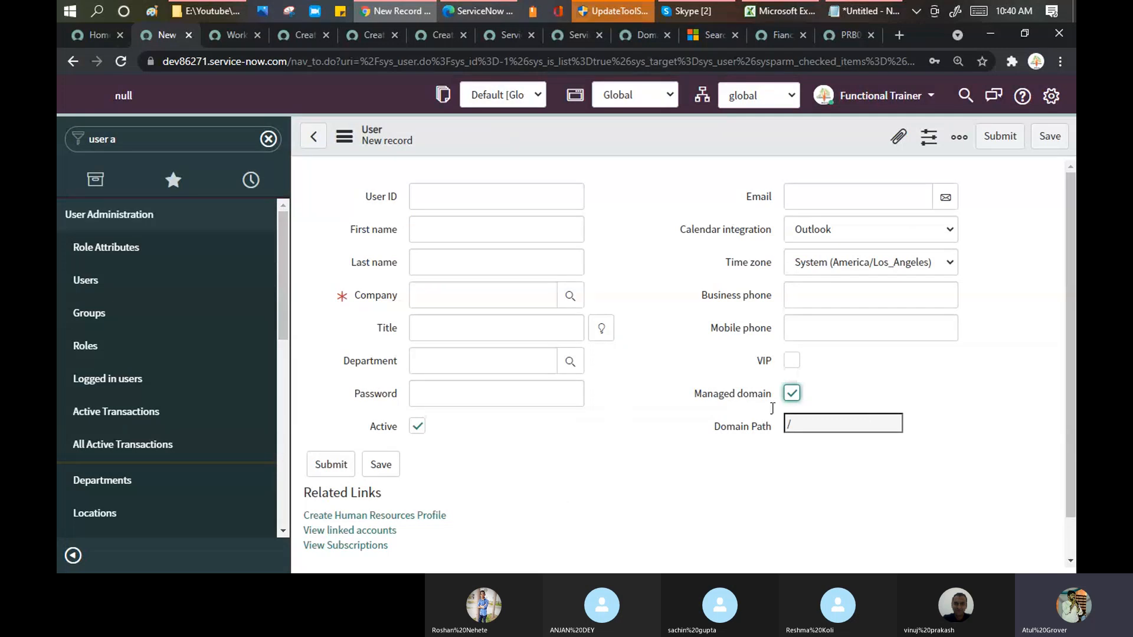
pyautogui.click(762, 99)
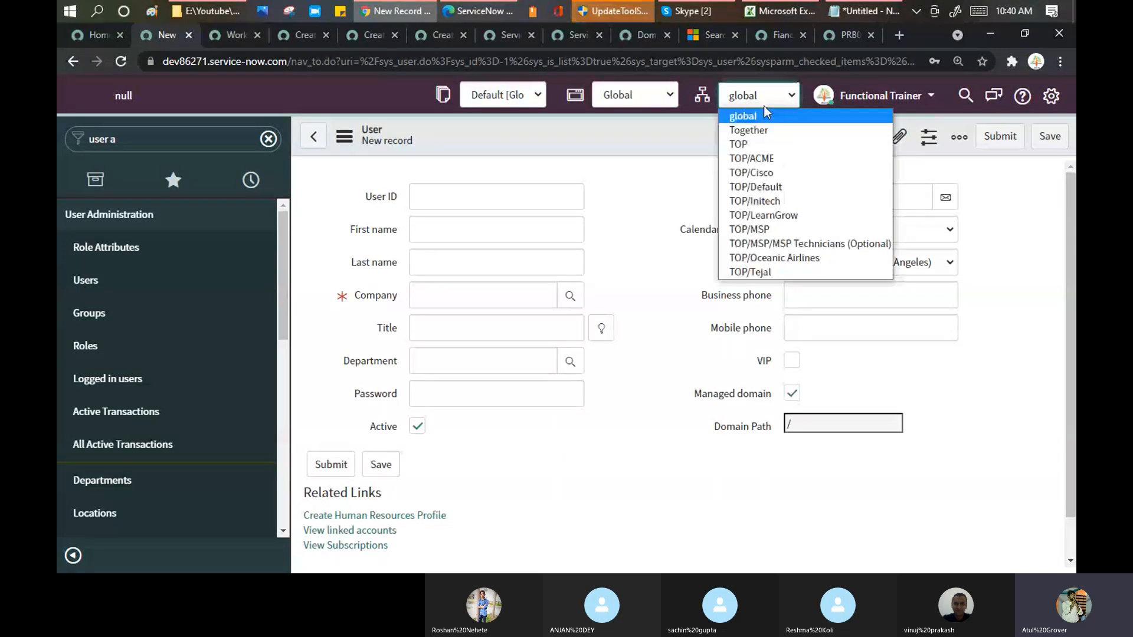
pyautogui.click(669, 148)
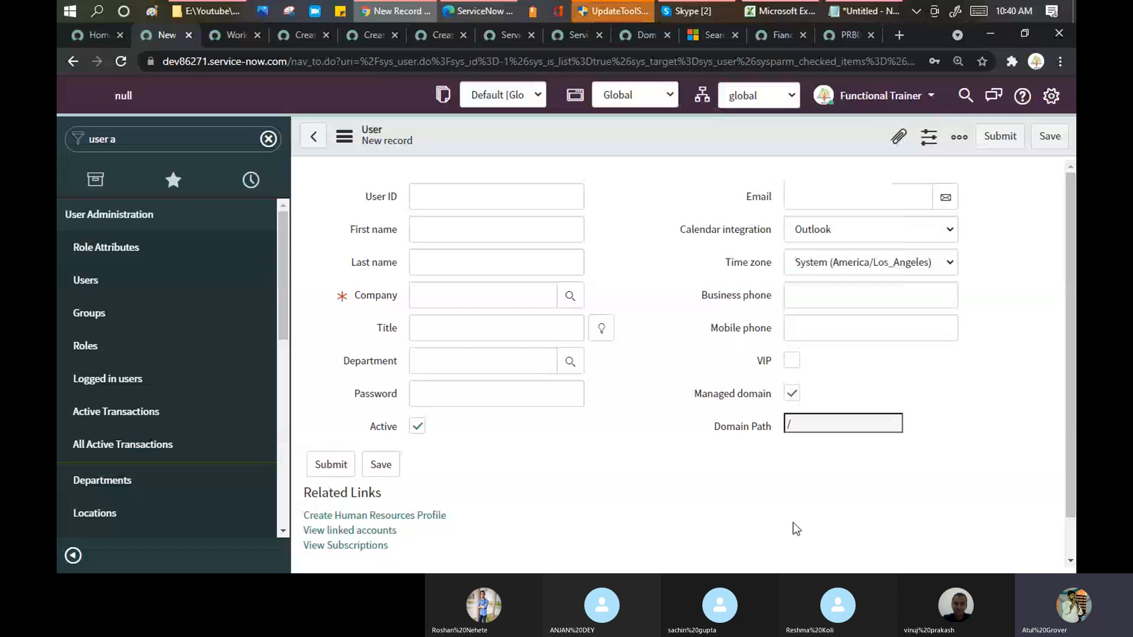
pyautogui.rightClick(732, 397)
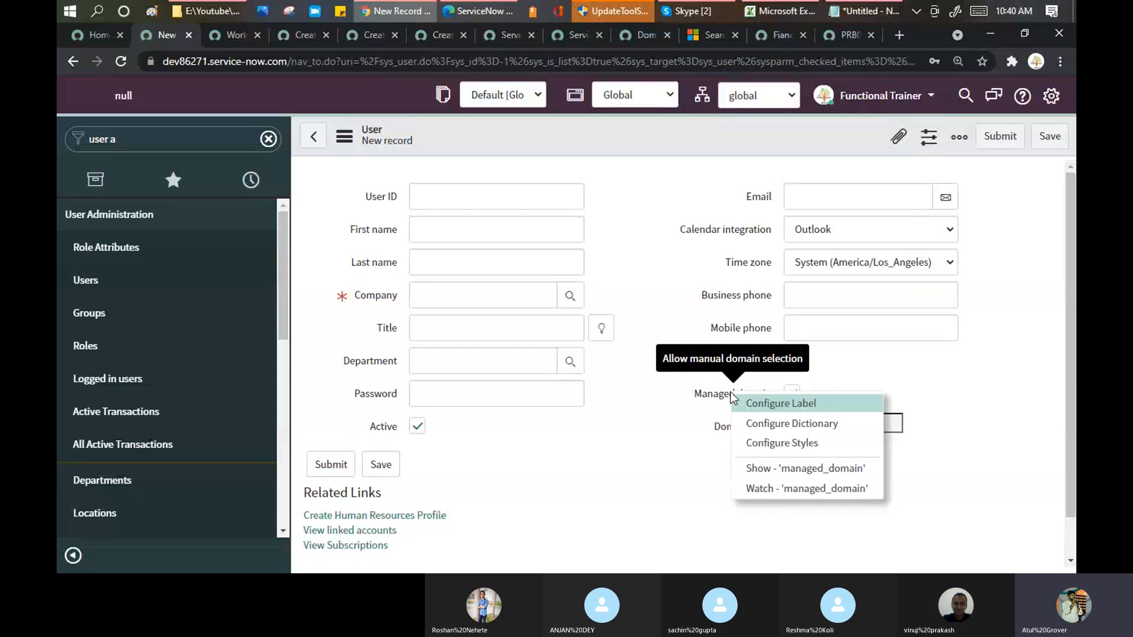
pyautogui.rightClick(714, 403)
pyautogui.click(710, 402)
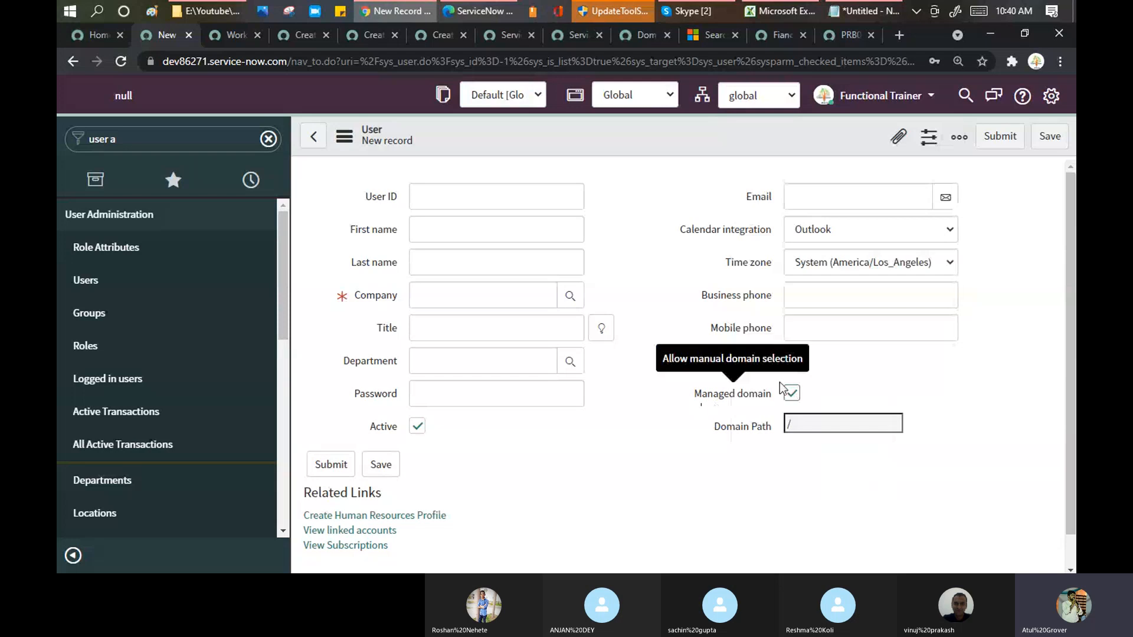
pyautogui.rightClick(752, 435)
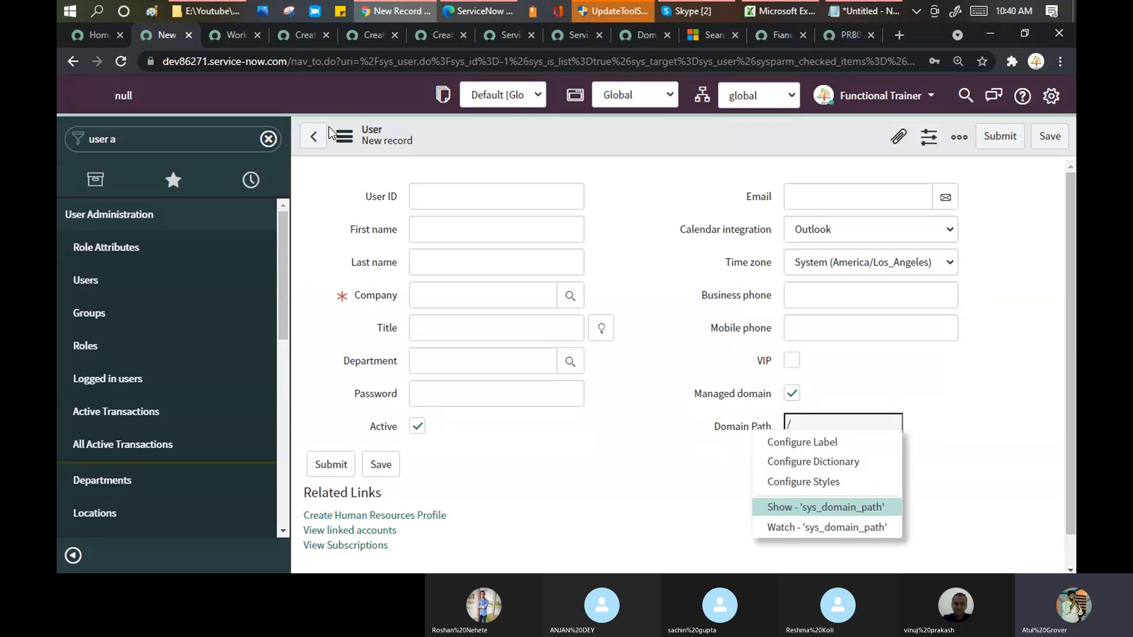
# Step: Discard the new user record and open the user record of the architect at ACME South America
pyautogui.click(77, 283)
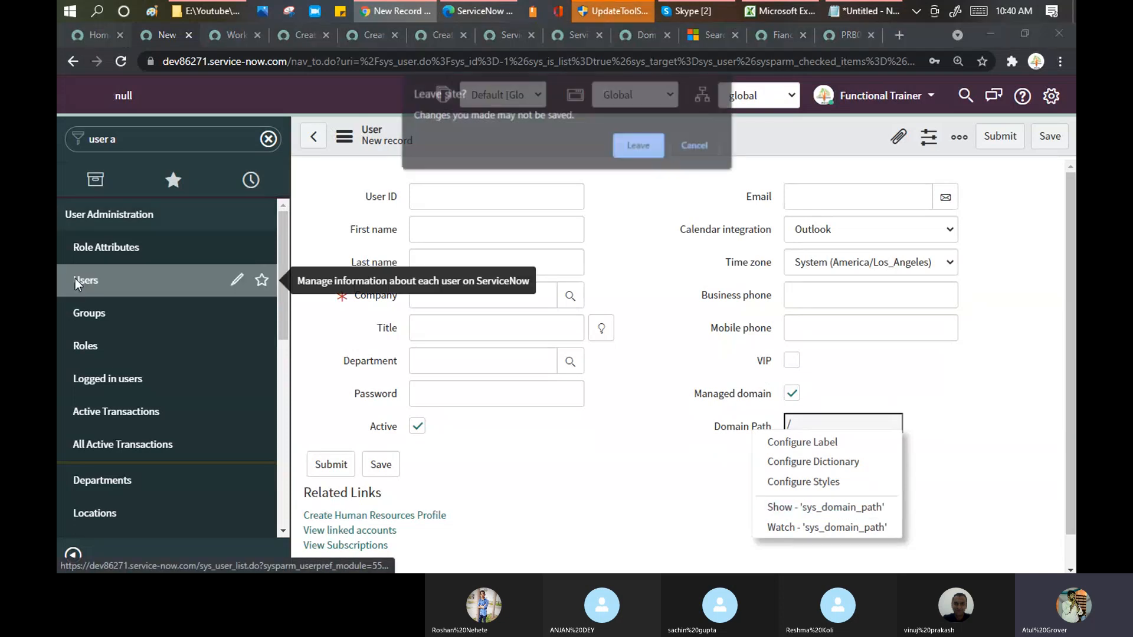
pyautogui.click(639, 146)
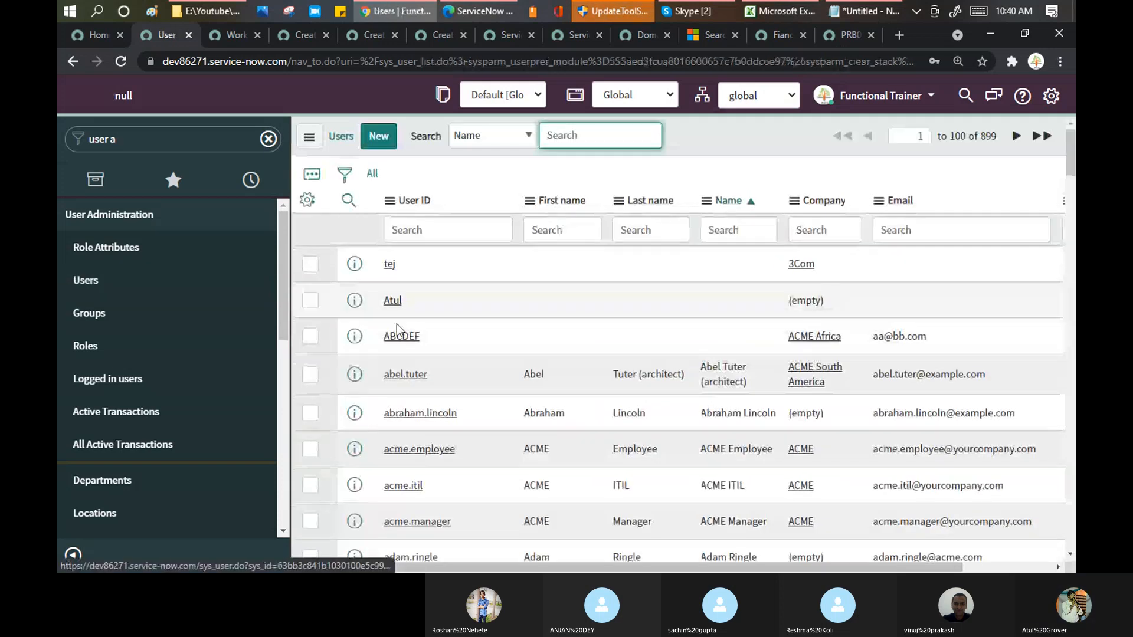
pyautogui.click(407, 375)
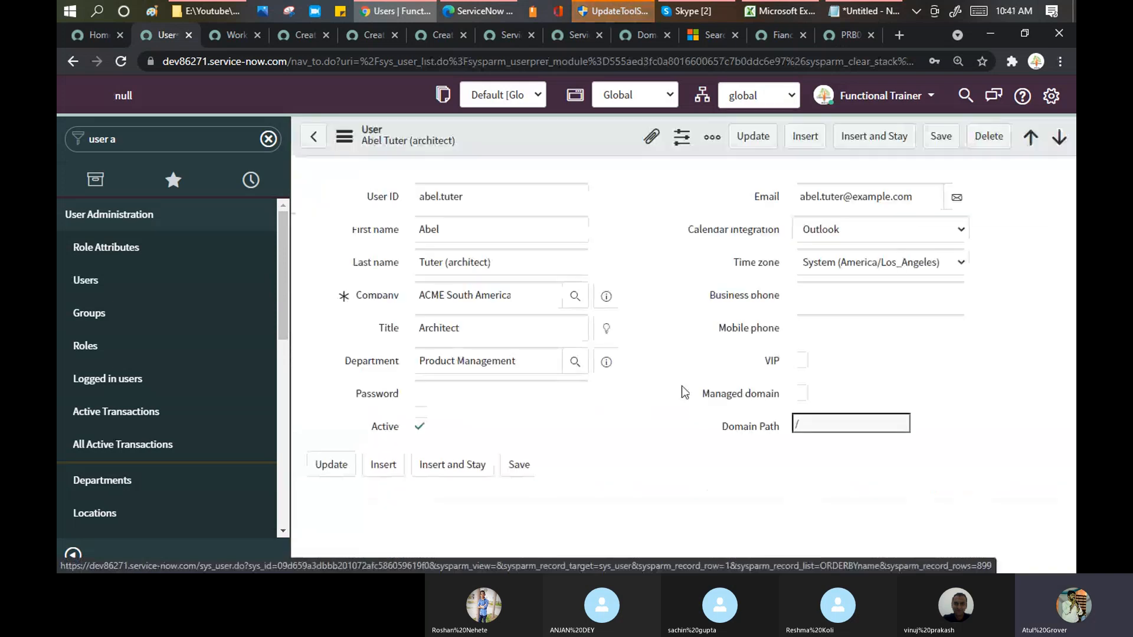
# Step: Enable Managed domain on the architect's record, then open the User form's layout configuration without saving the record
pyautogui.click(792, 393)
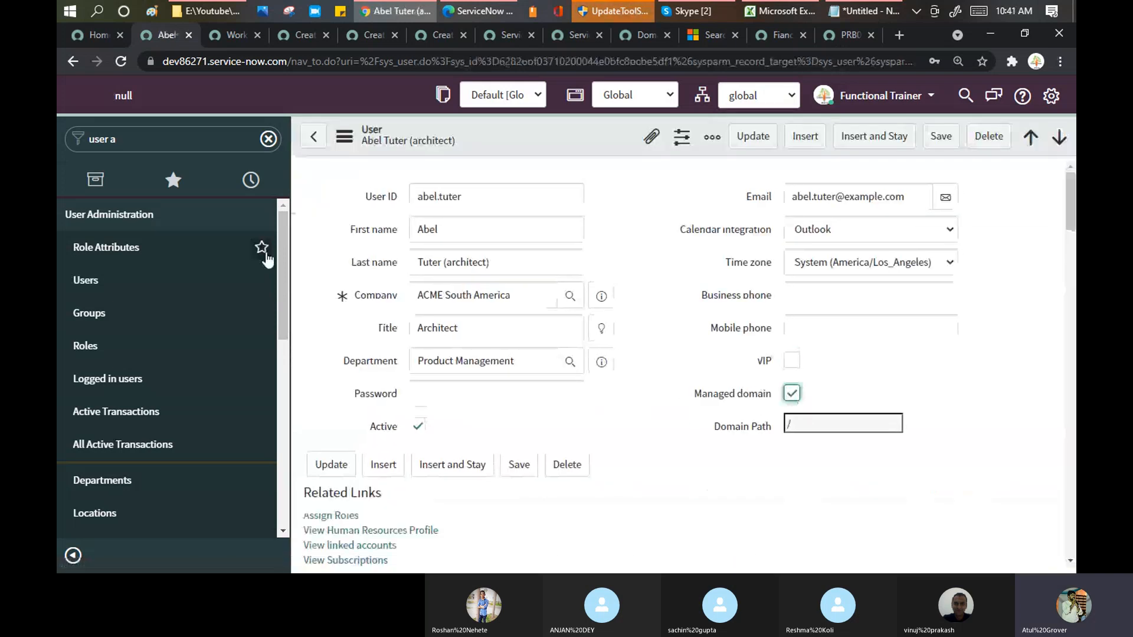
pyautogui.rightClick(544, 130)
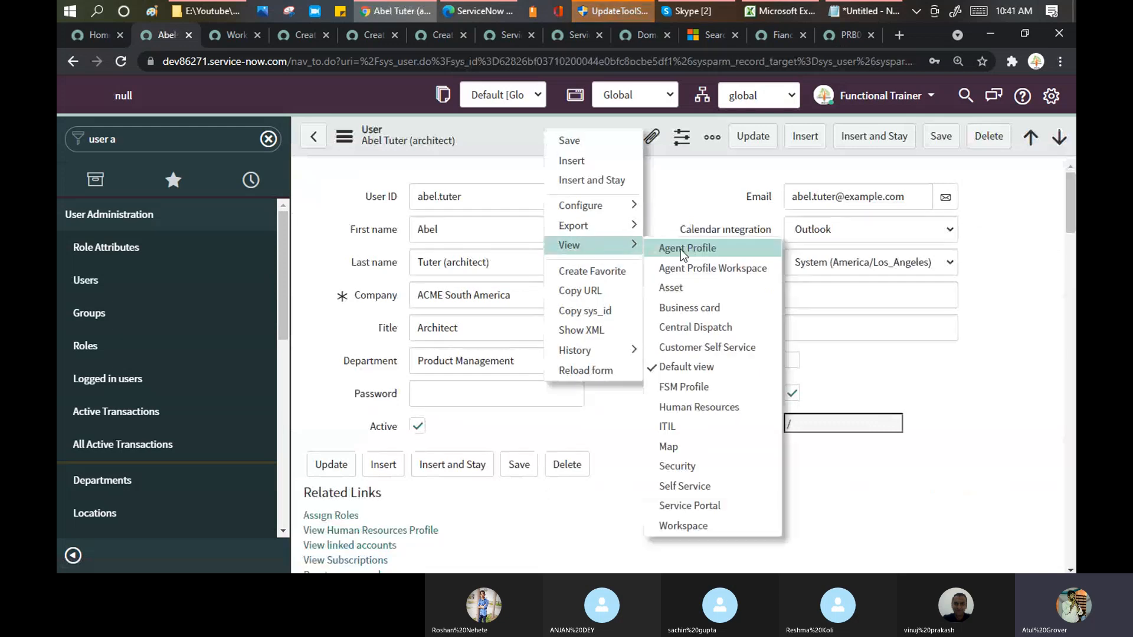
pyautogui.moveTo(631, 216)
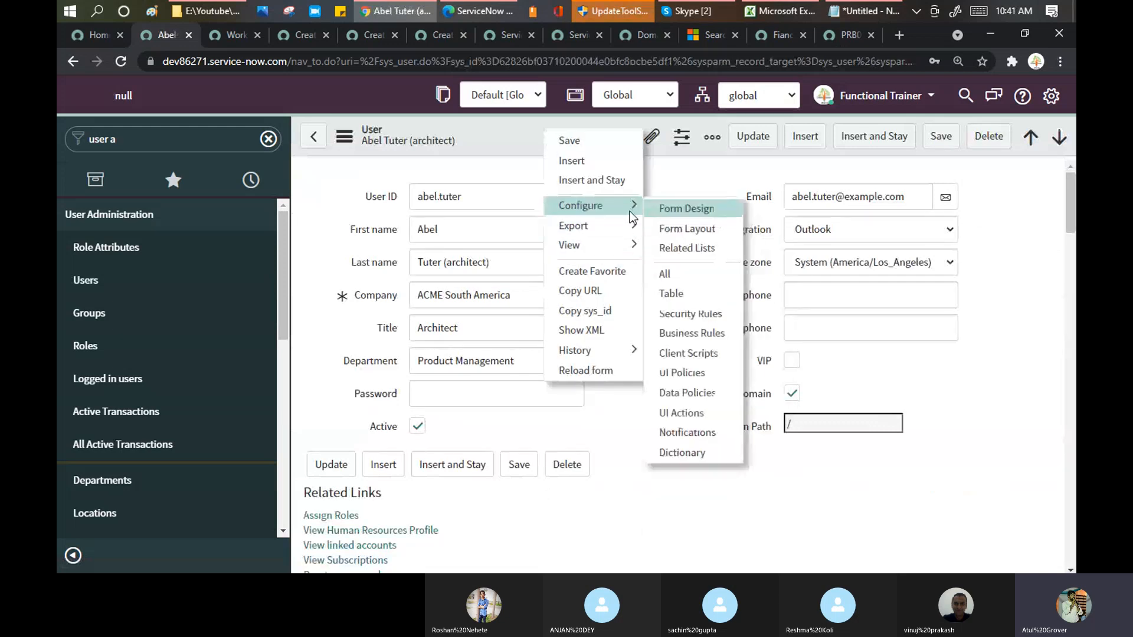
pyautogui.click(679, 235)
pyautogui.click(651, 147)
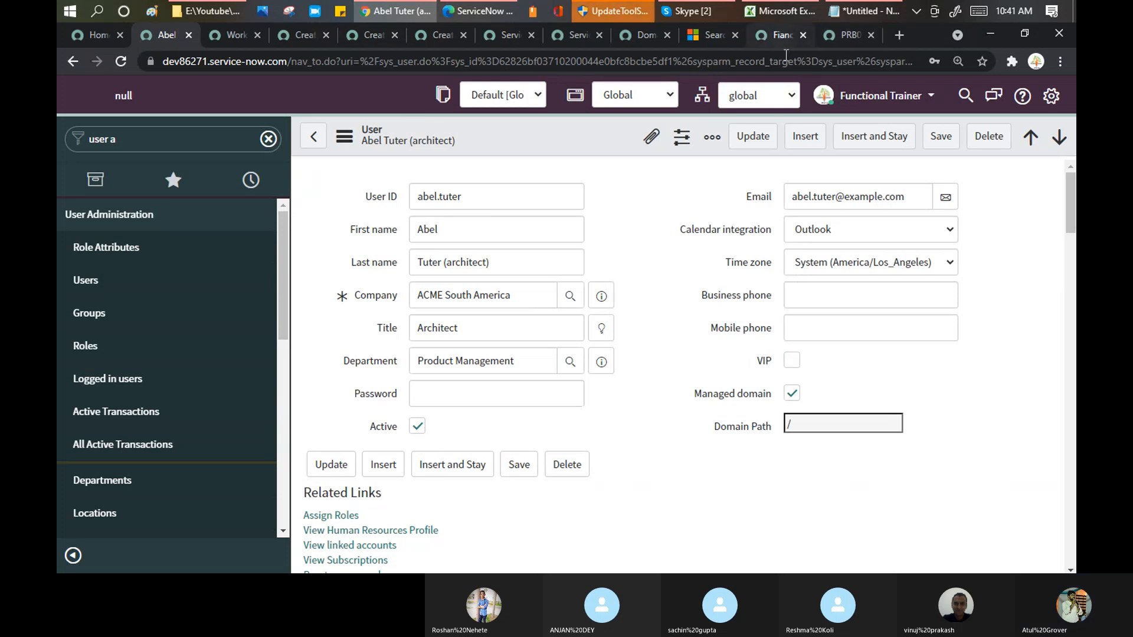
# Step: Return to the Domain Assignment article and highlight the listed ways of assigning sys_domain: company on the record and business rule
pyautogui.click(629, 34)
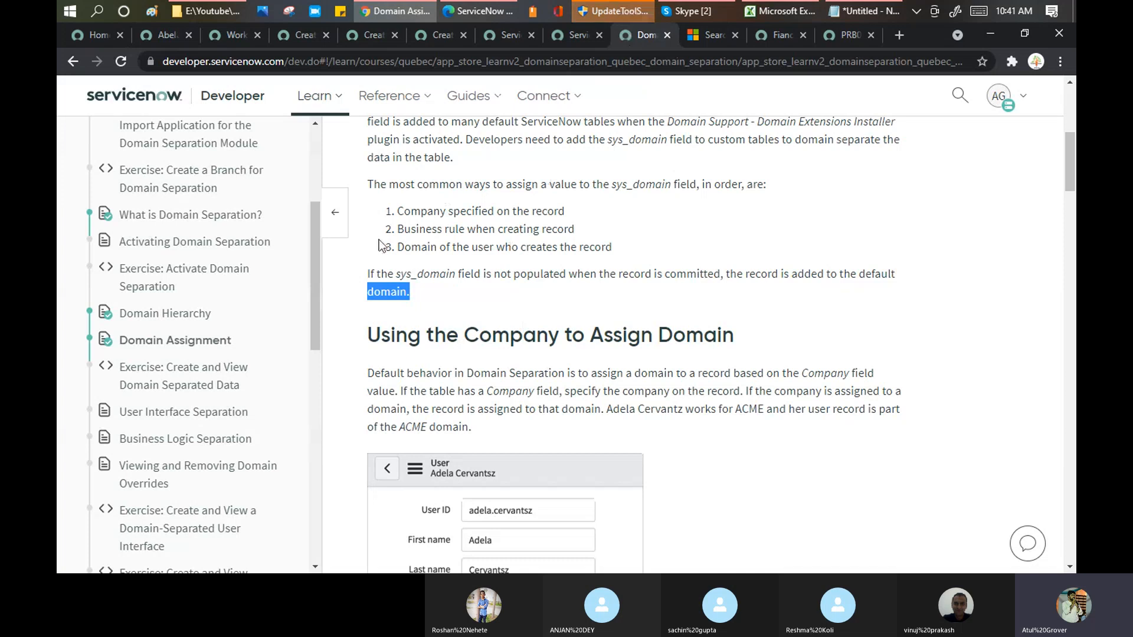
pyautogui.moveTo(420, 211); pyautogui.dragTo(566, 212)
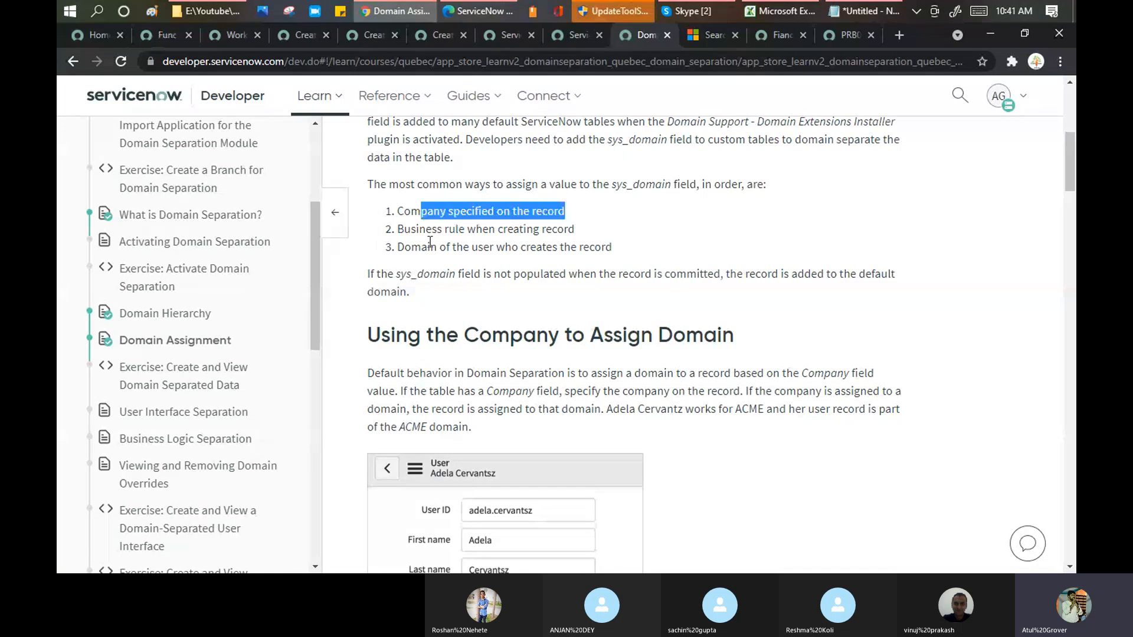
pyautogui.moveTo(419, 230); pyautogui.dragTo(585, 234)
pyautogui.click(605, 243)
pyautogui.scroll(3, 607, 244)
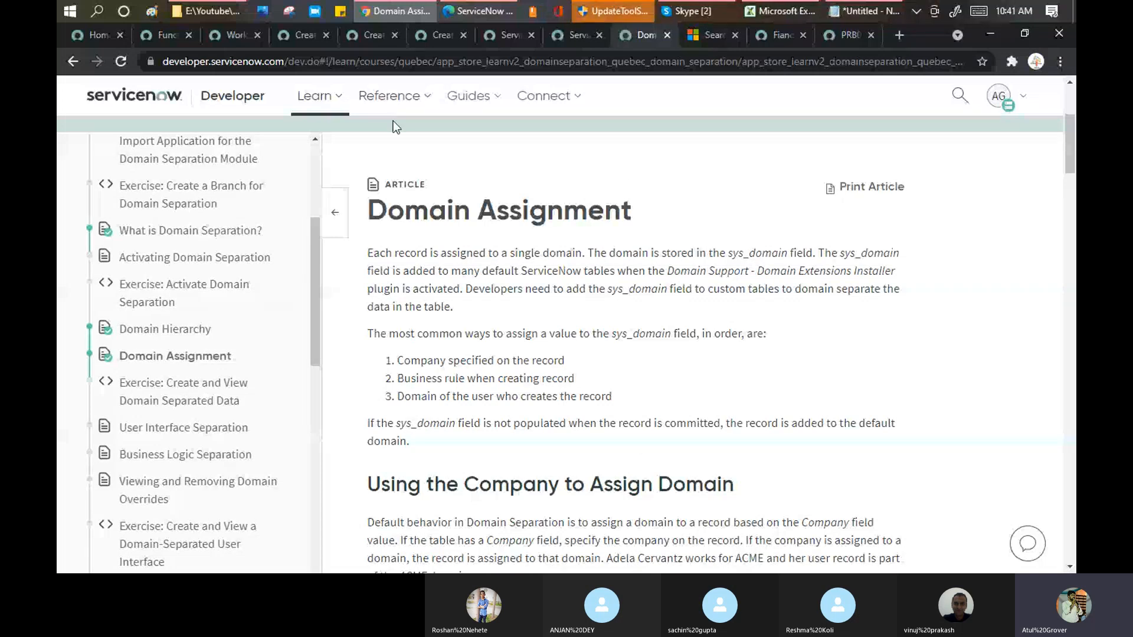
# Step: Add the Domain field to the end of the User form in the Default view and save the layout
pyautogui.click(151, 37)
pyautogui.click(666, 296)
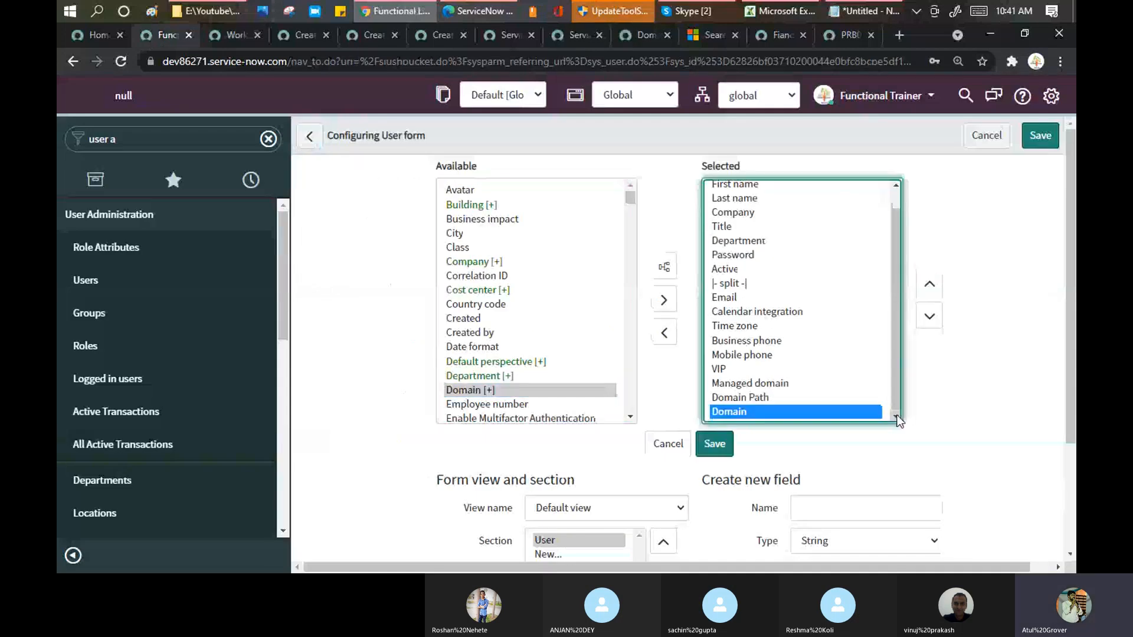
pyautogui.click(714, 448)
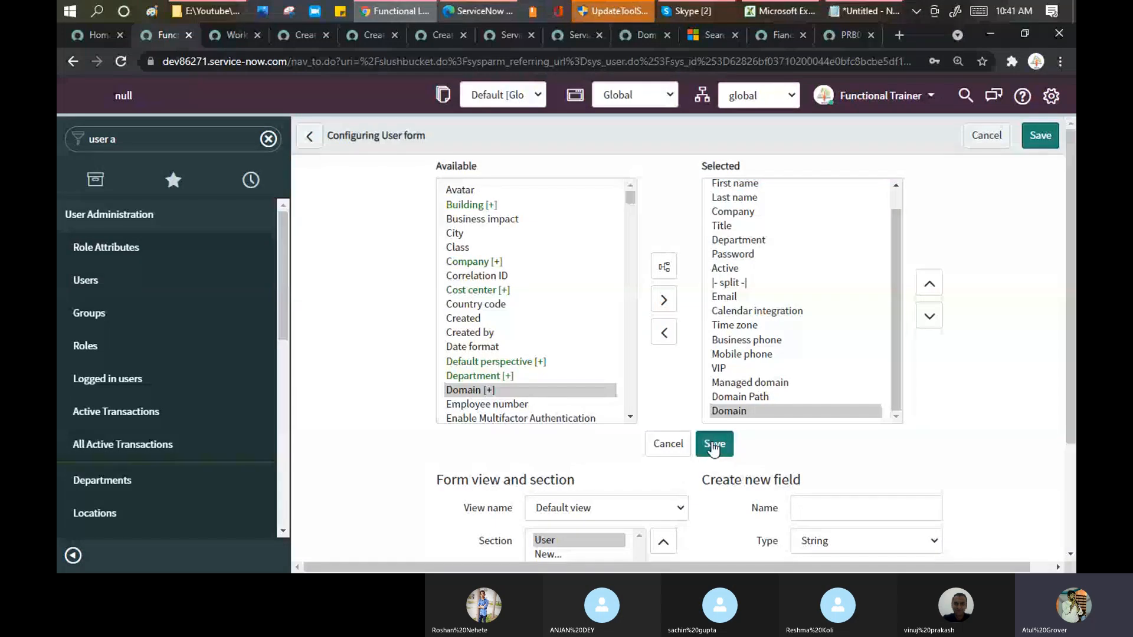
pyautogui.click(714, 448)
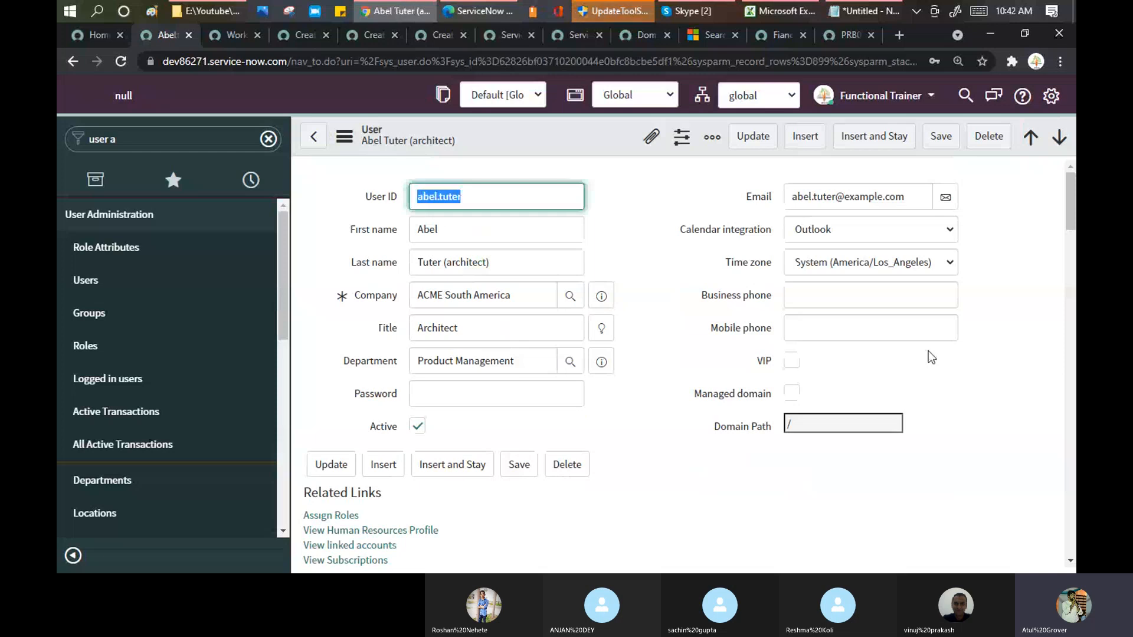
# Step: Enable Managed domain on the architect's user record and examine its Company and Domain fields
pyautogui.click(791, 392)
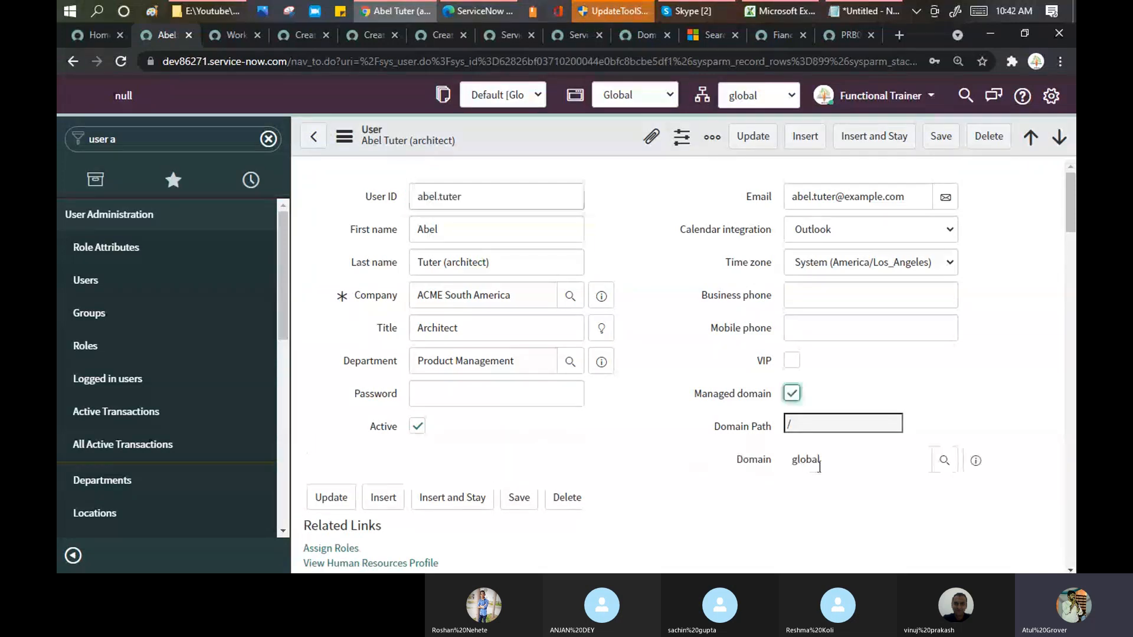
pyautogui.rightClick(756, 469)
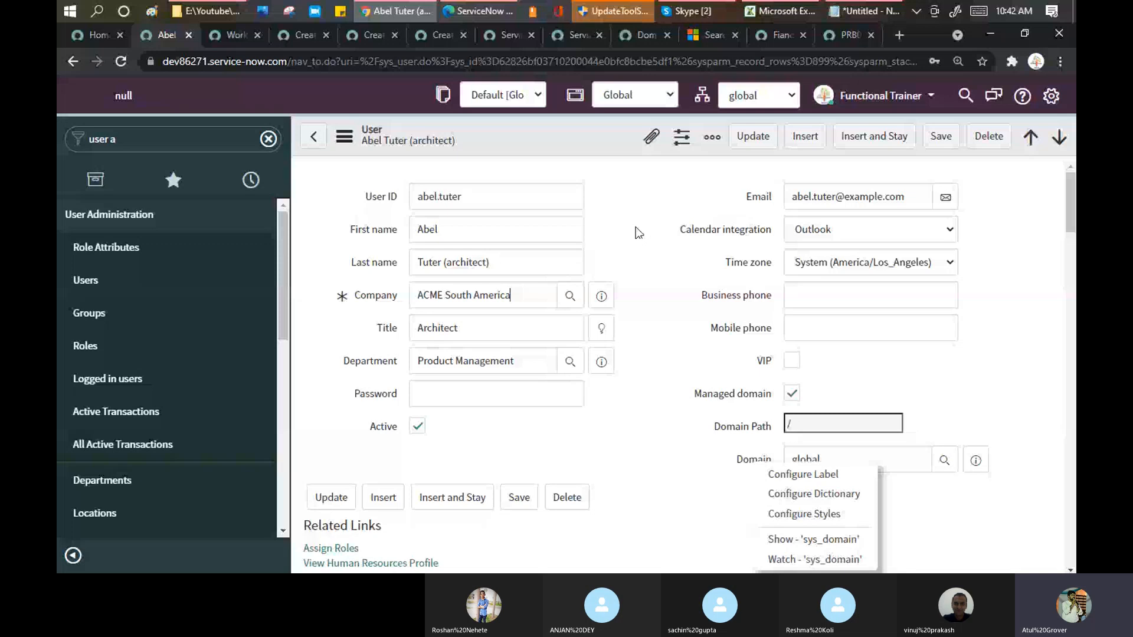
pyautogui.moveTo(511, 295); pyautogui.dragTo(416, 295)
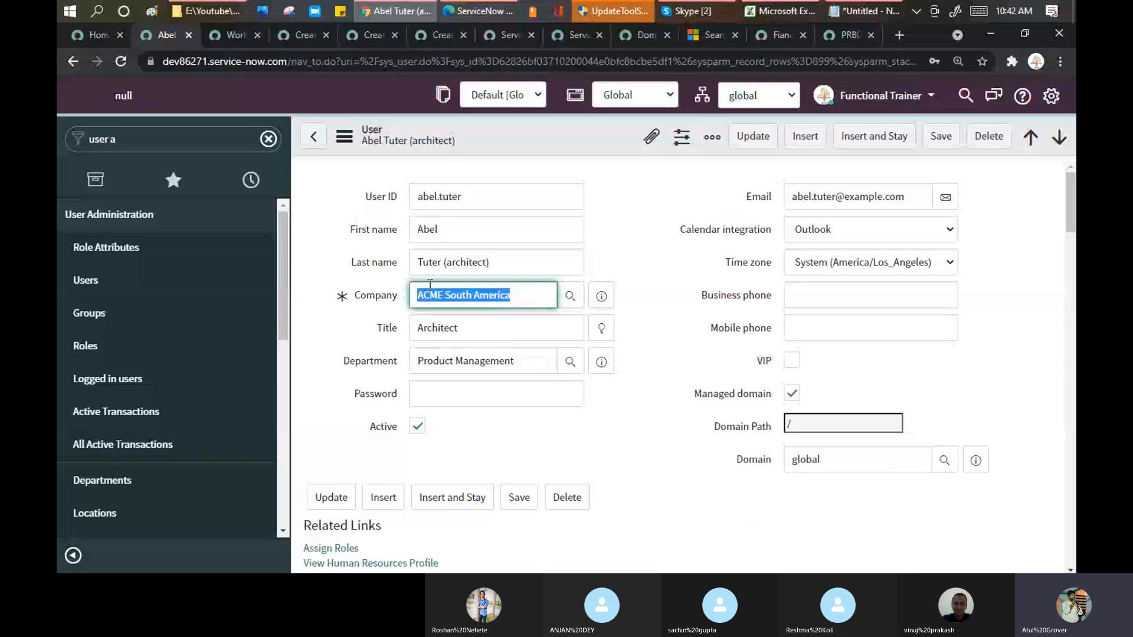
pyautogui.click(512, 295)
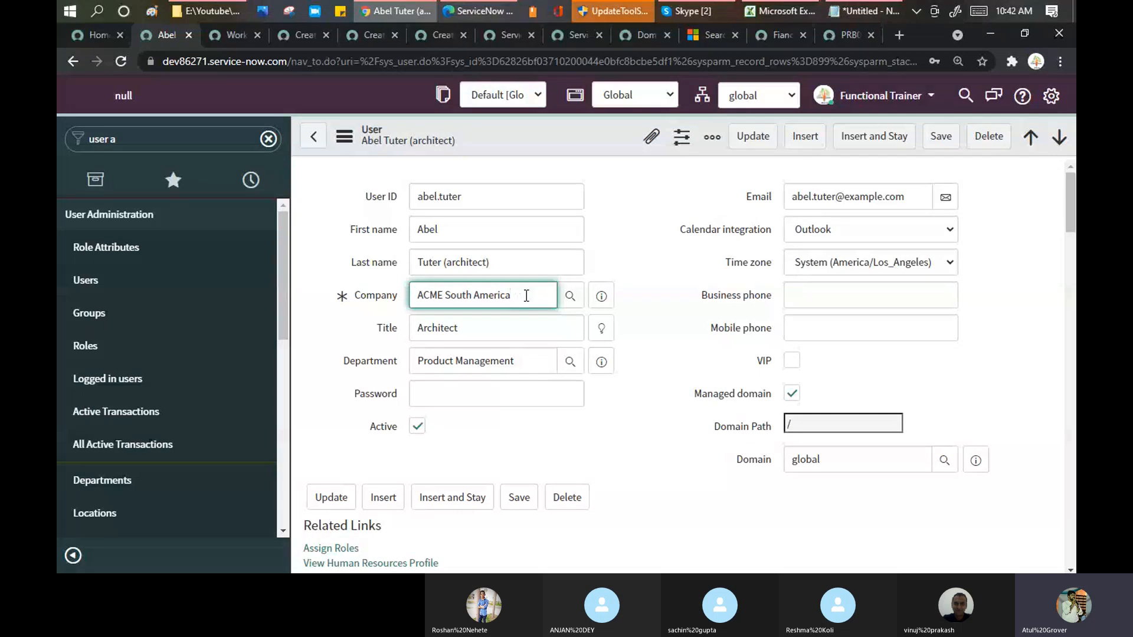
pyautogui.moveTo(527, 296); pyautogui.dragTo(410, 290)
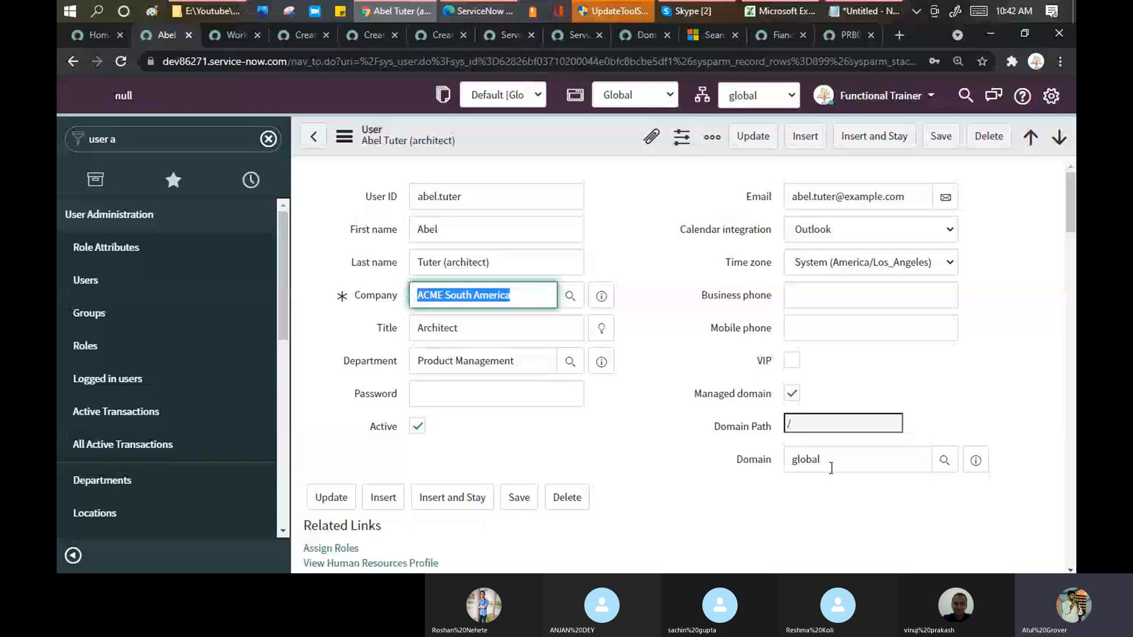
pyautogui.click(743, 459)
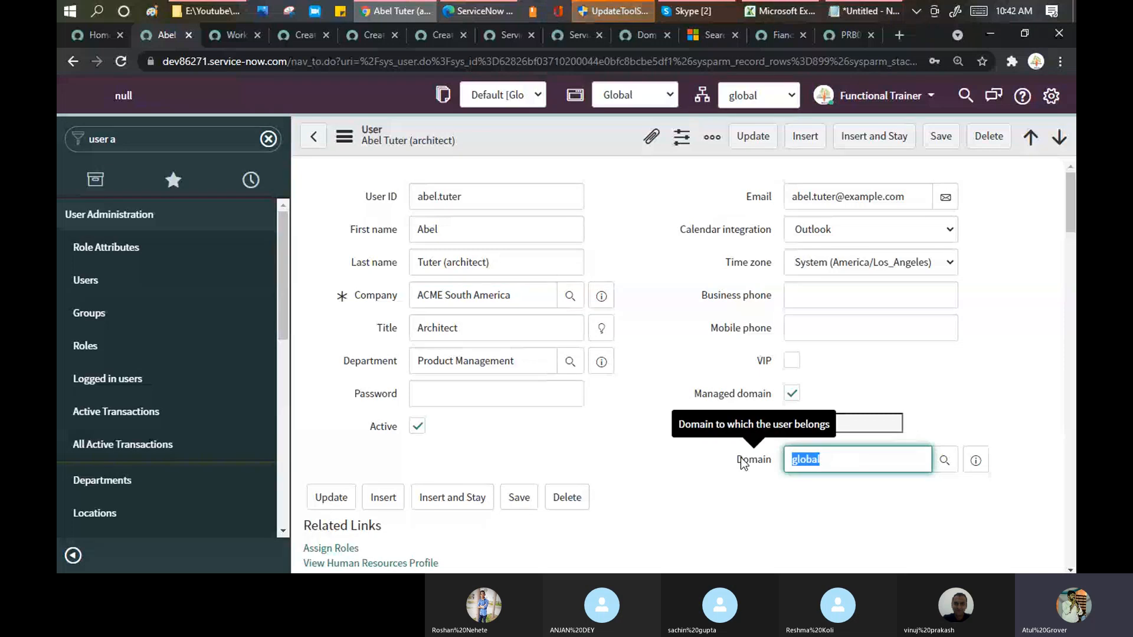
# Step: Highlight sys_domain in the Domain Assignment article, then view the dictionary information of the user record's Domain field and close it
pyautogui.click(629, 37)
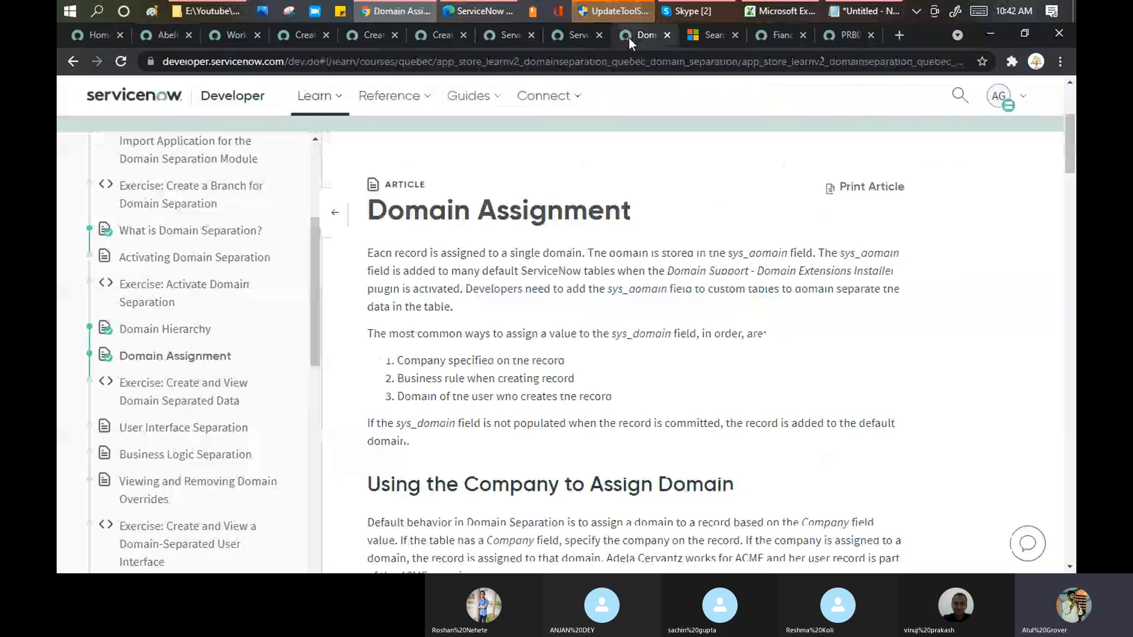
pyautogui.doubleClick(641, 334)
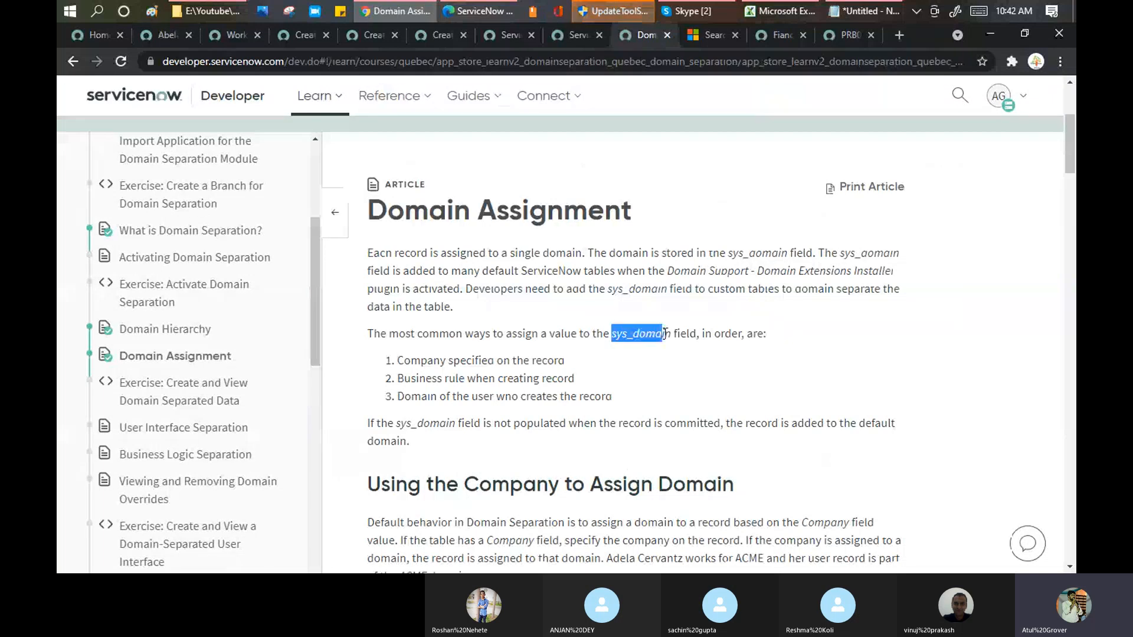
pyautogui.click(167, 36)
pyautogui.rightClick(761, 460)
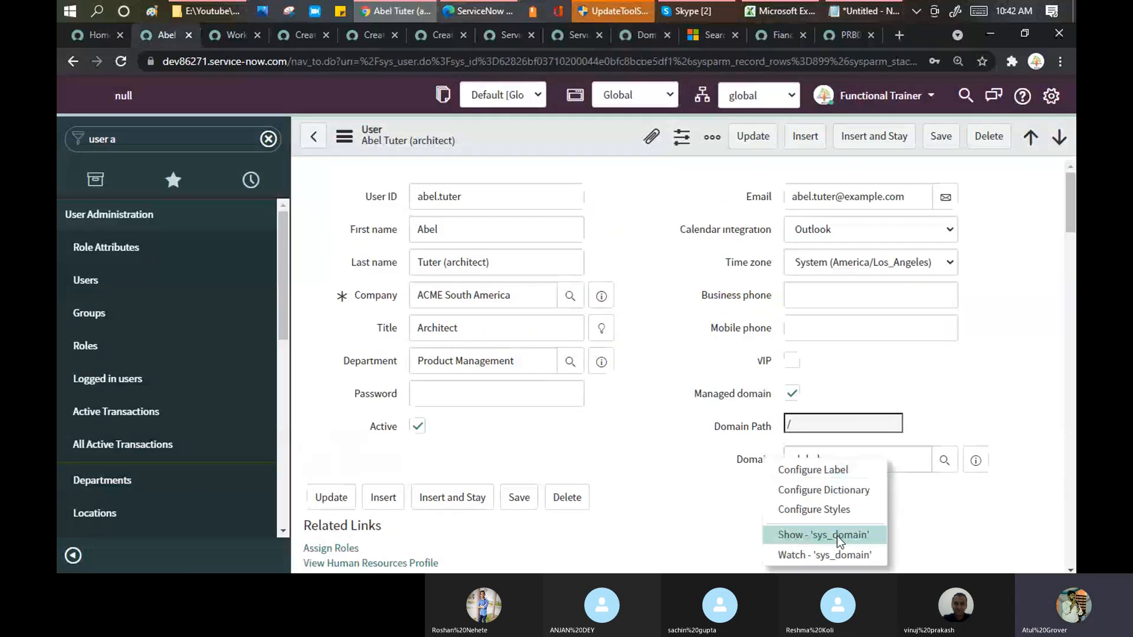
pyautogui.click(821, 535)
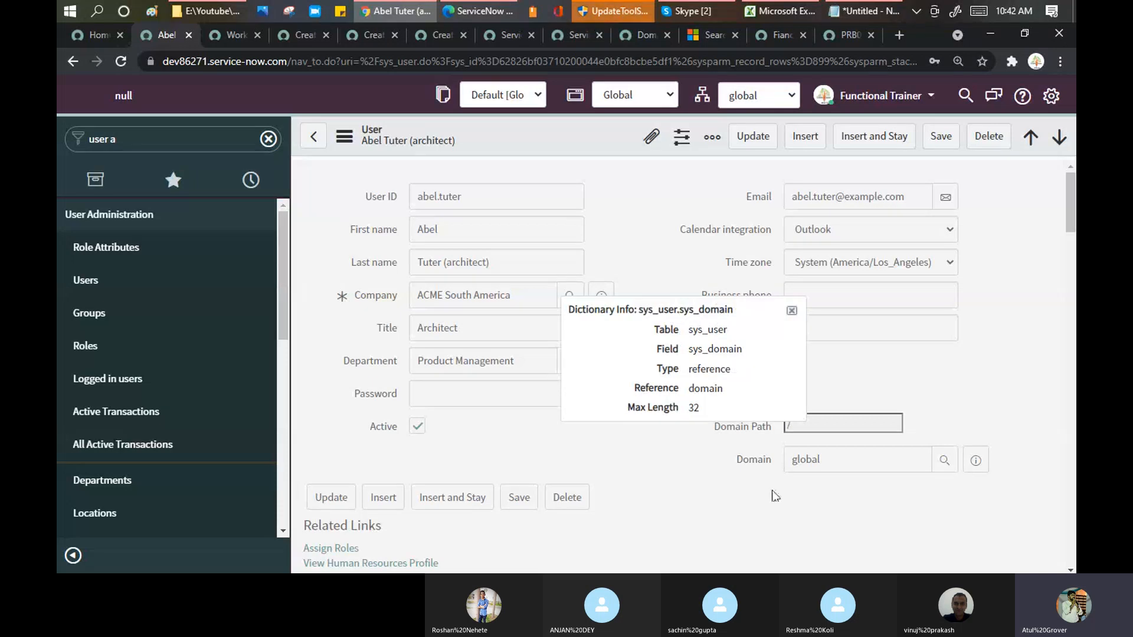
pyautogui.click(792, 310)
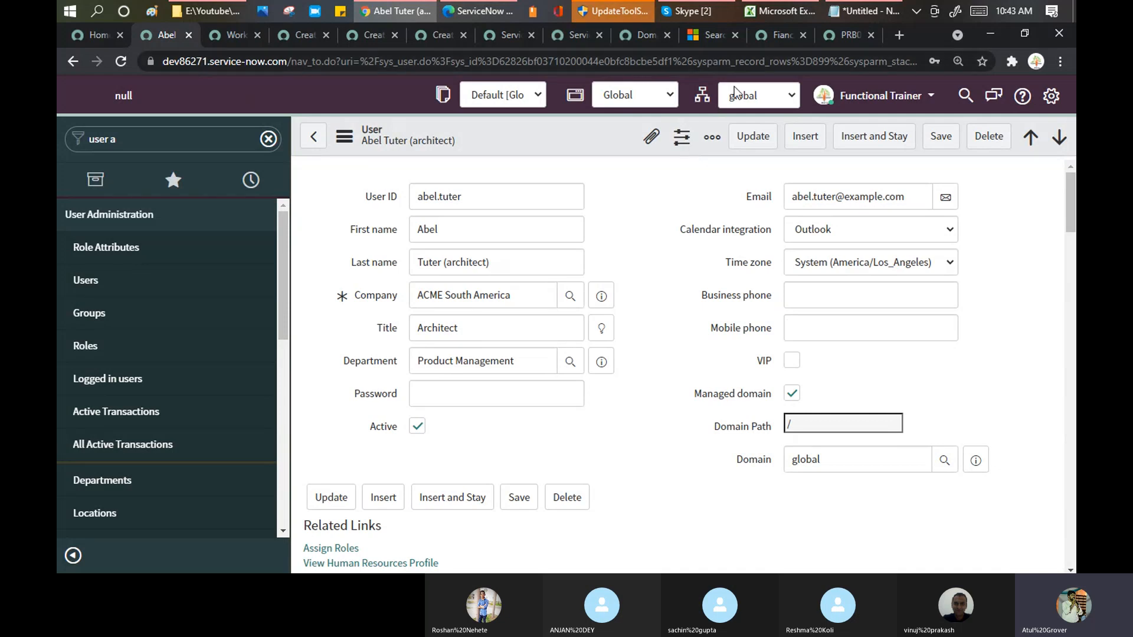
# Step: Return to the Domain Assignment article and review the section on using the company to assign a domain
pyautogui.click(634, 37)
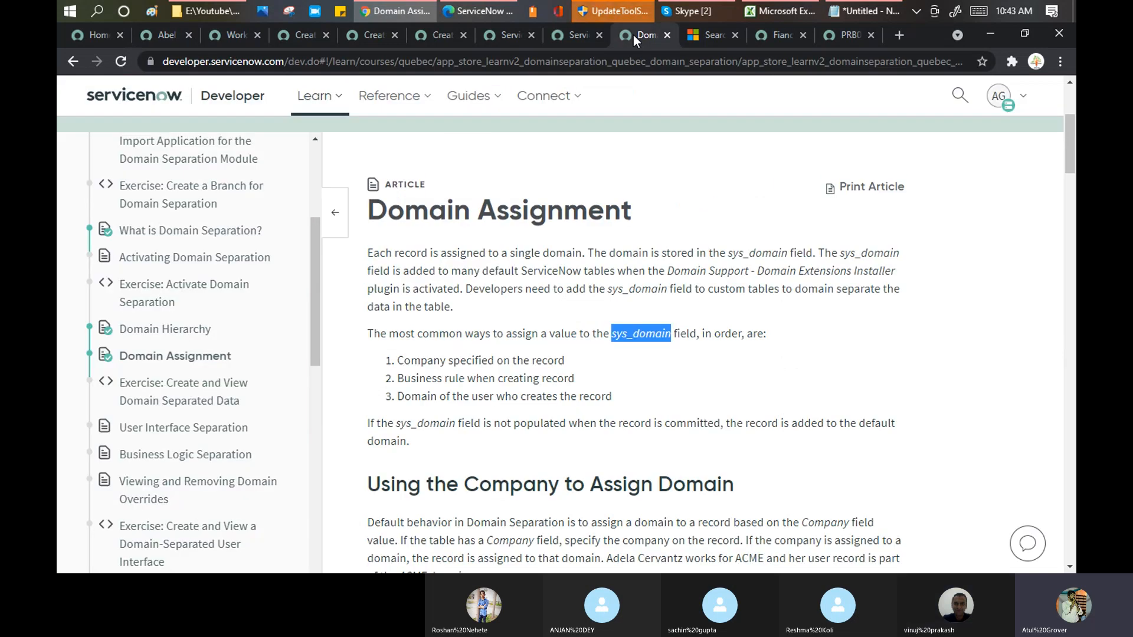
pyautogui.scroll(-4, 703, 224)
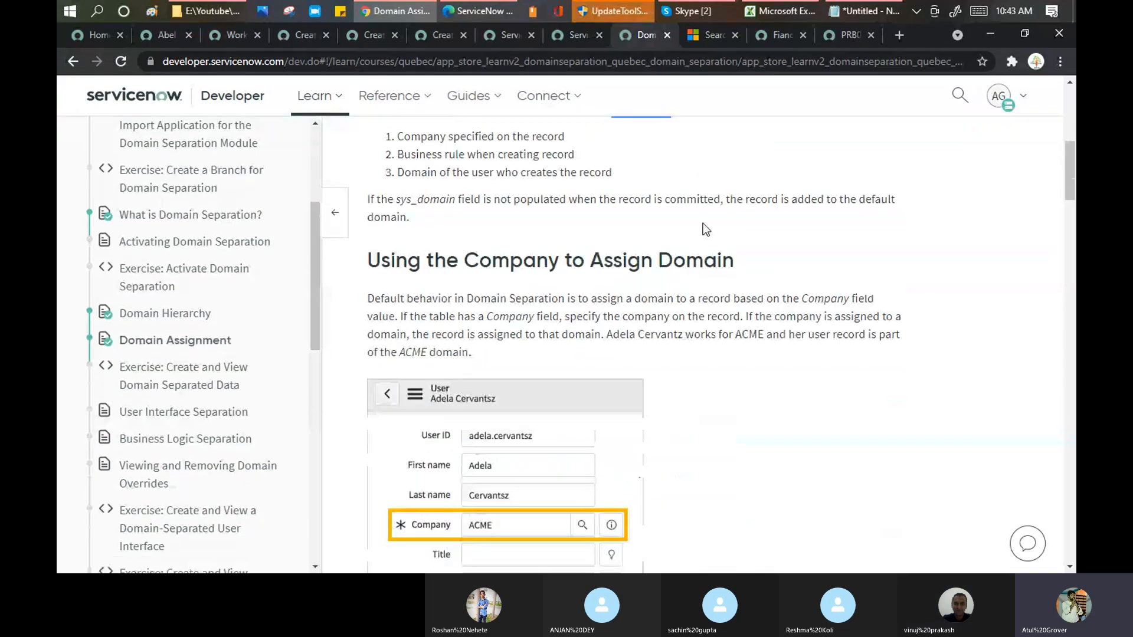
pyautogui.scroll(-4, 703, 225)
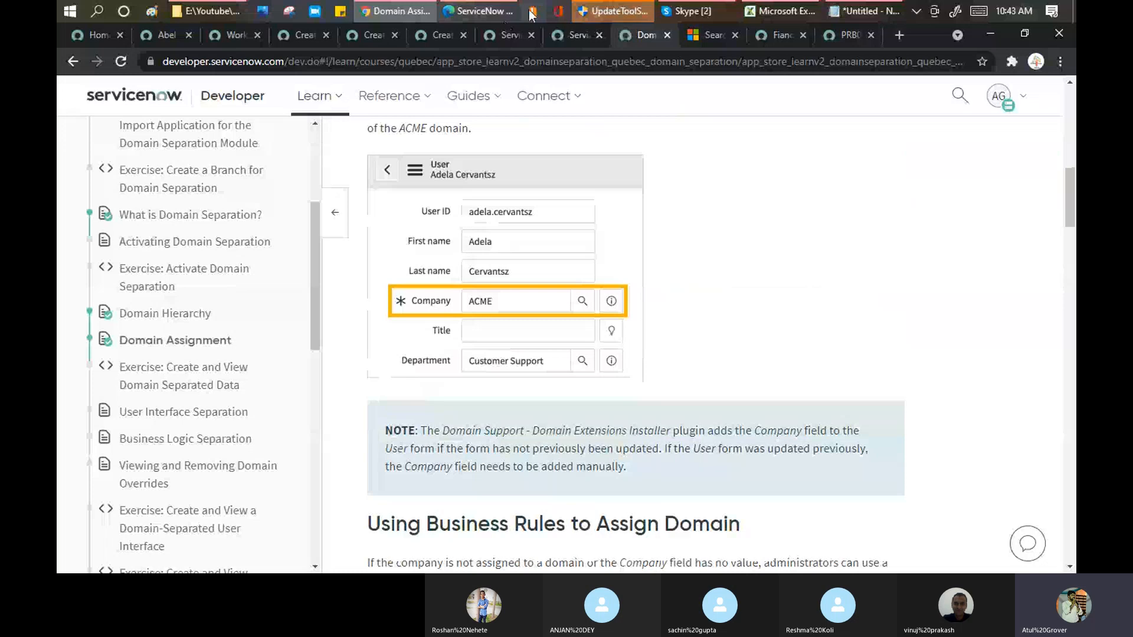
# Step: Switch to the Skype call window for Training Batch 3 and end the call for everyone
pyautogui.click(694, 12)
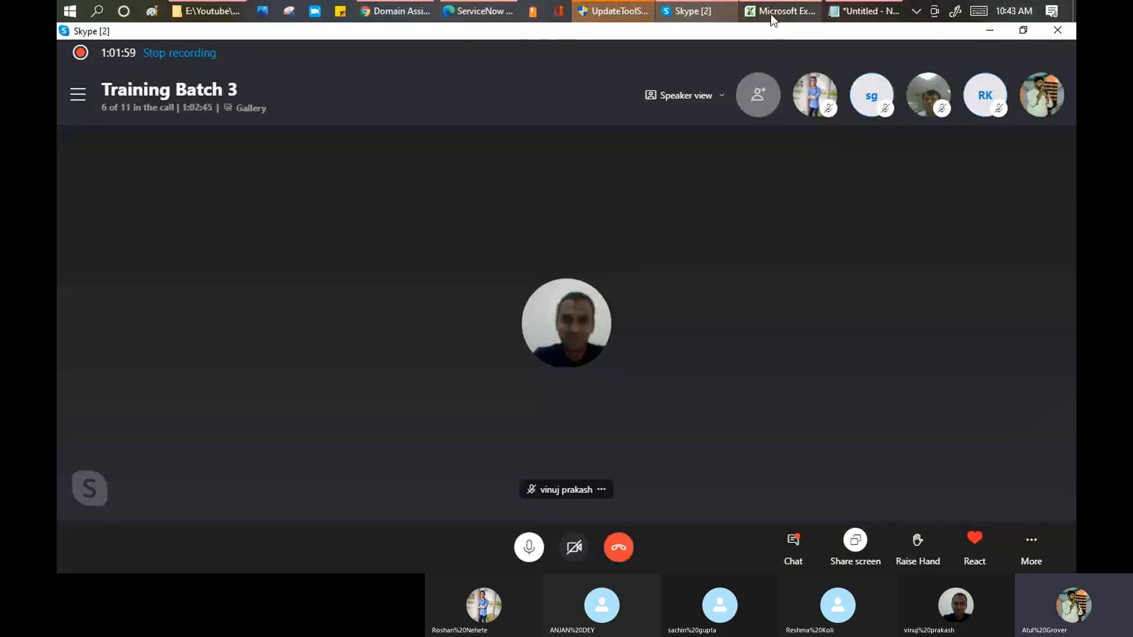
pyautogui.moveTo(770, 17)
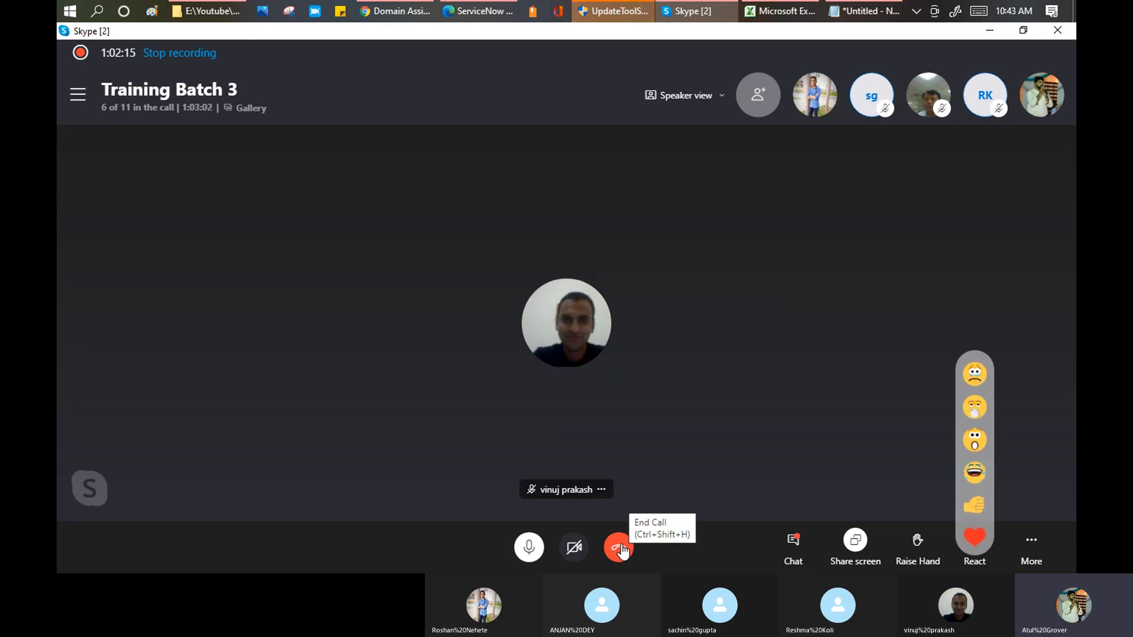
pyautogui.click(619, 548)
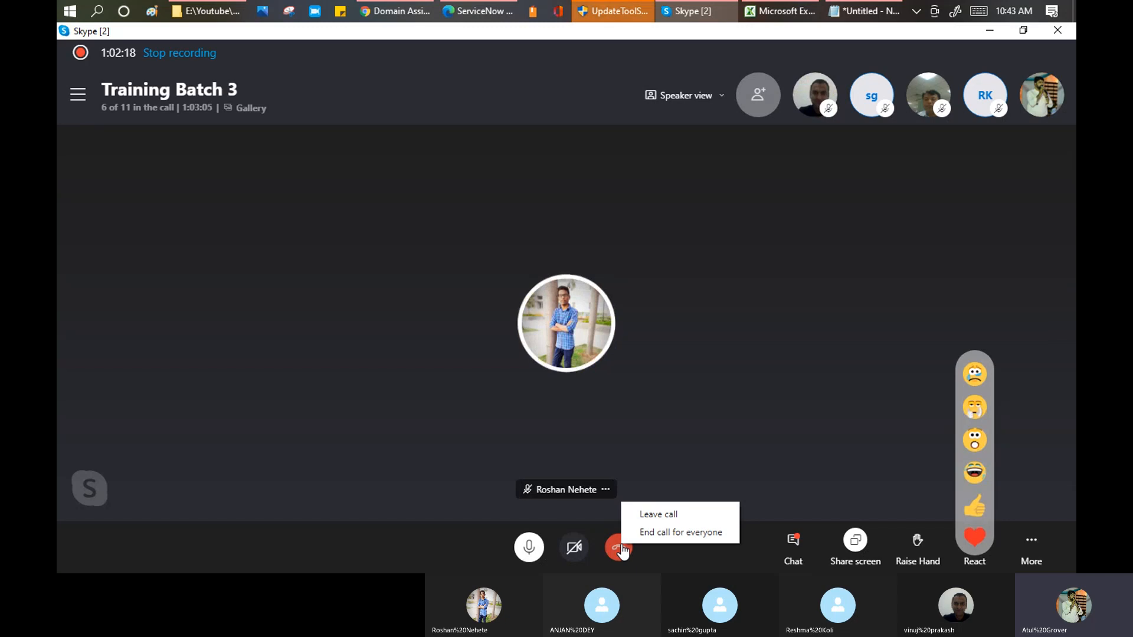
pyautogui.click(650, 532)
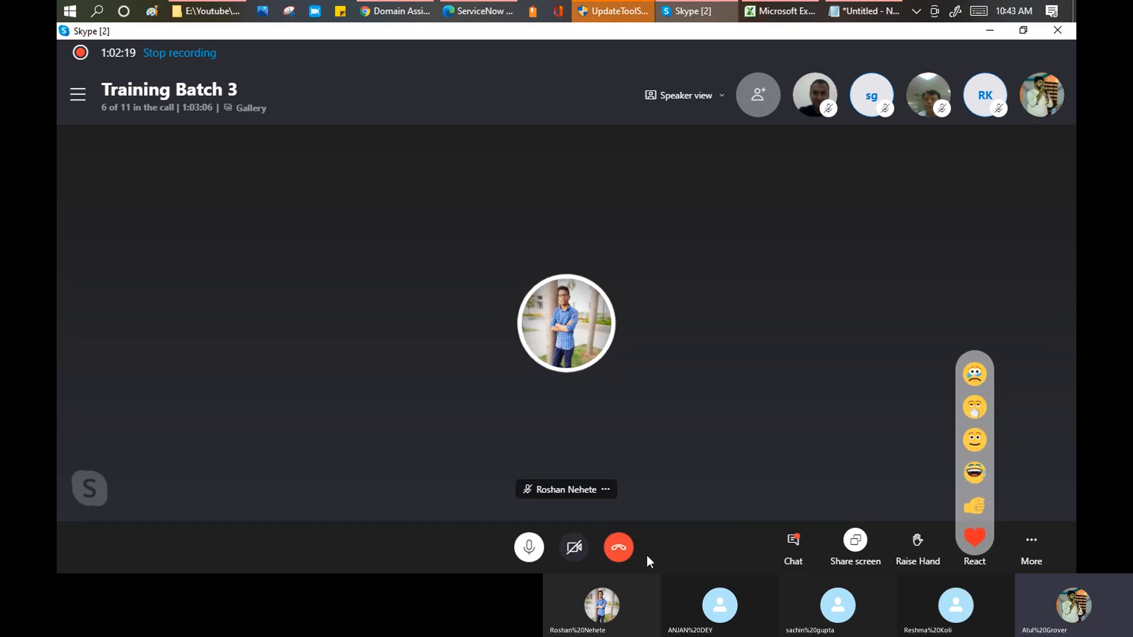
pyautogui.moveTo(694, 15)
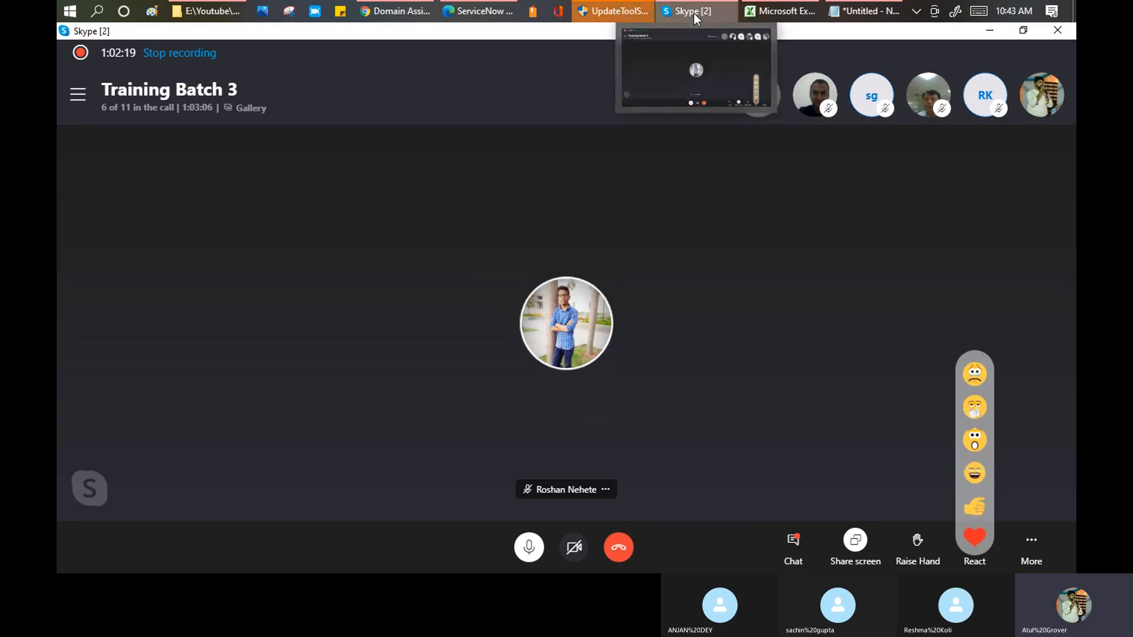